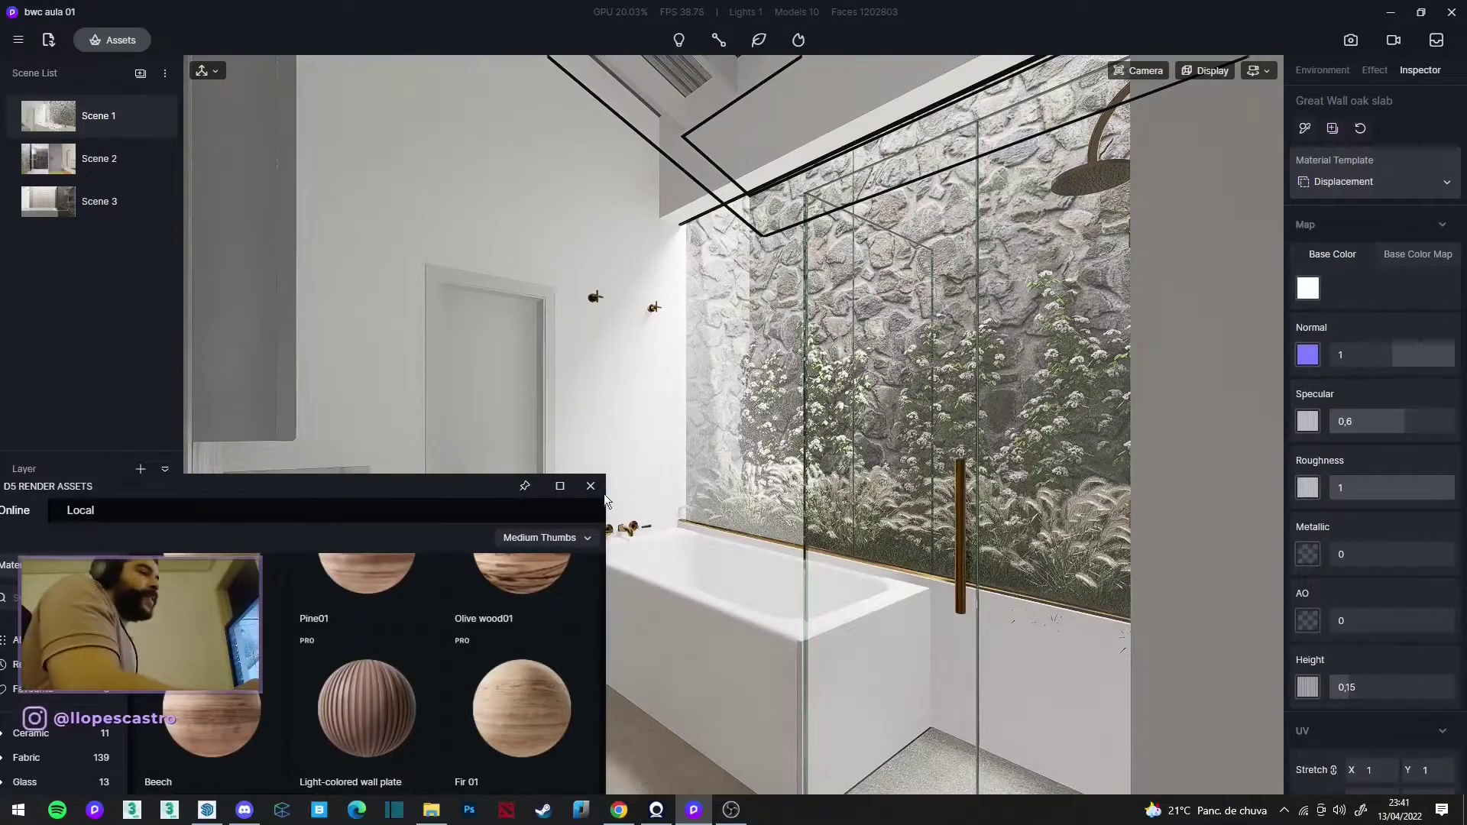
# Step: Raise the asset library to full view, then collapse it into its title bar at the bottom
pyautogui.moveTo(329, 493); pyautogui.dragTo(604, 203)
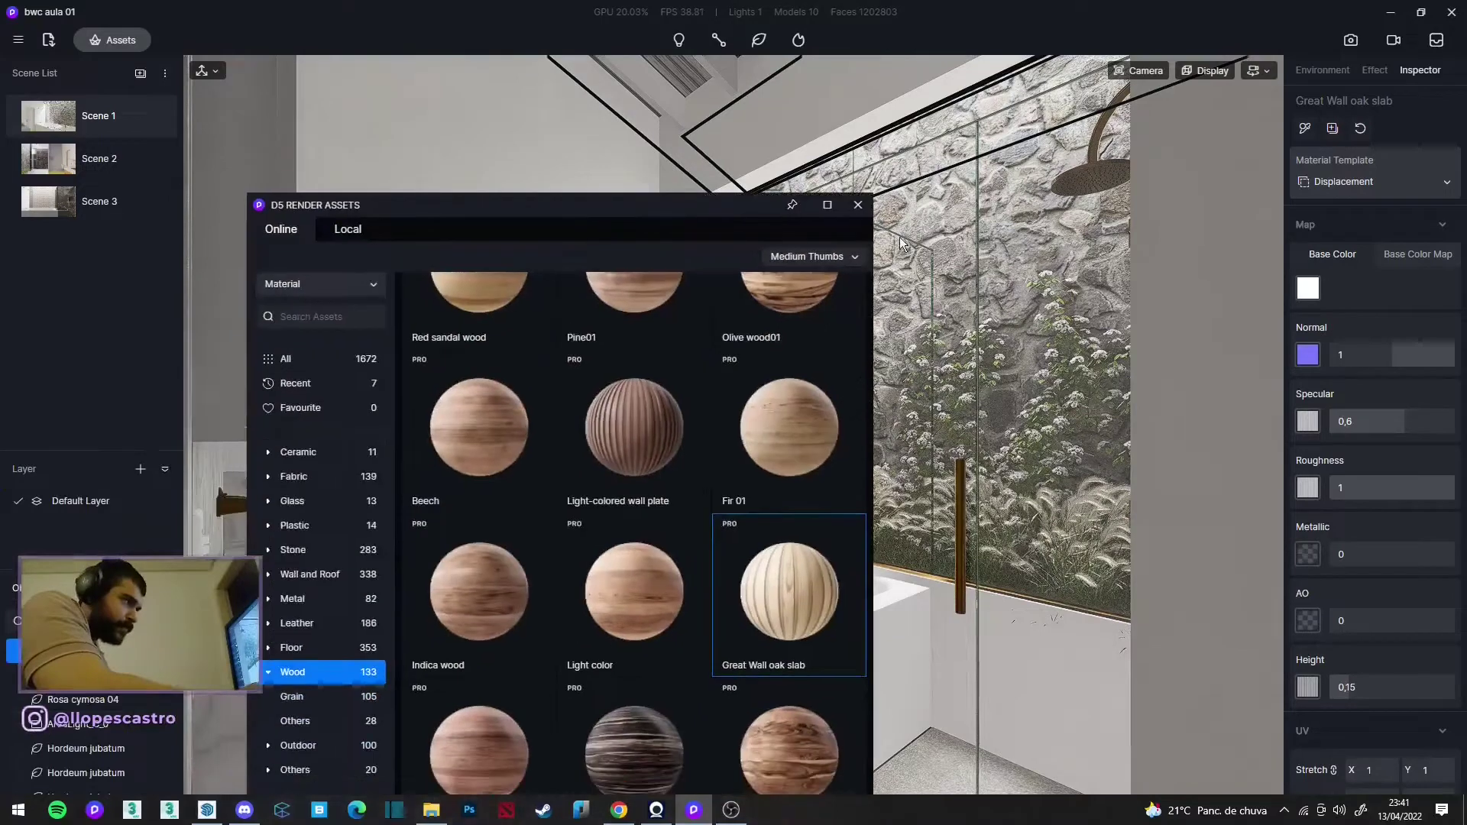
pyautogui.moveTo(772, 202); pyautogui.dragTo(663, 778)
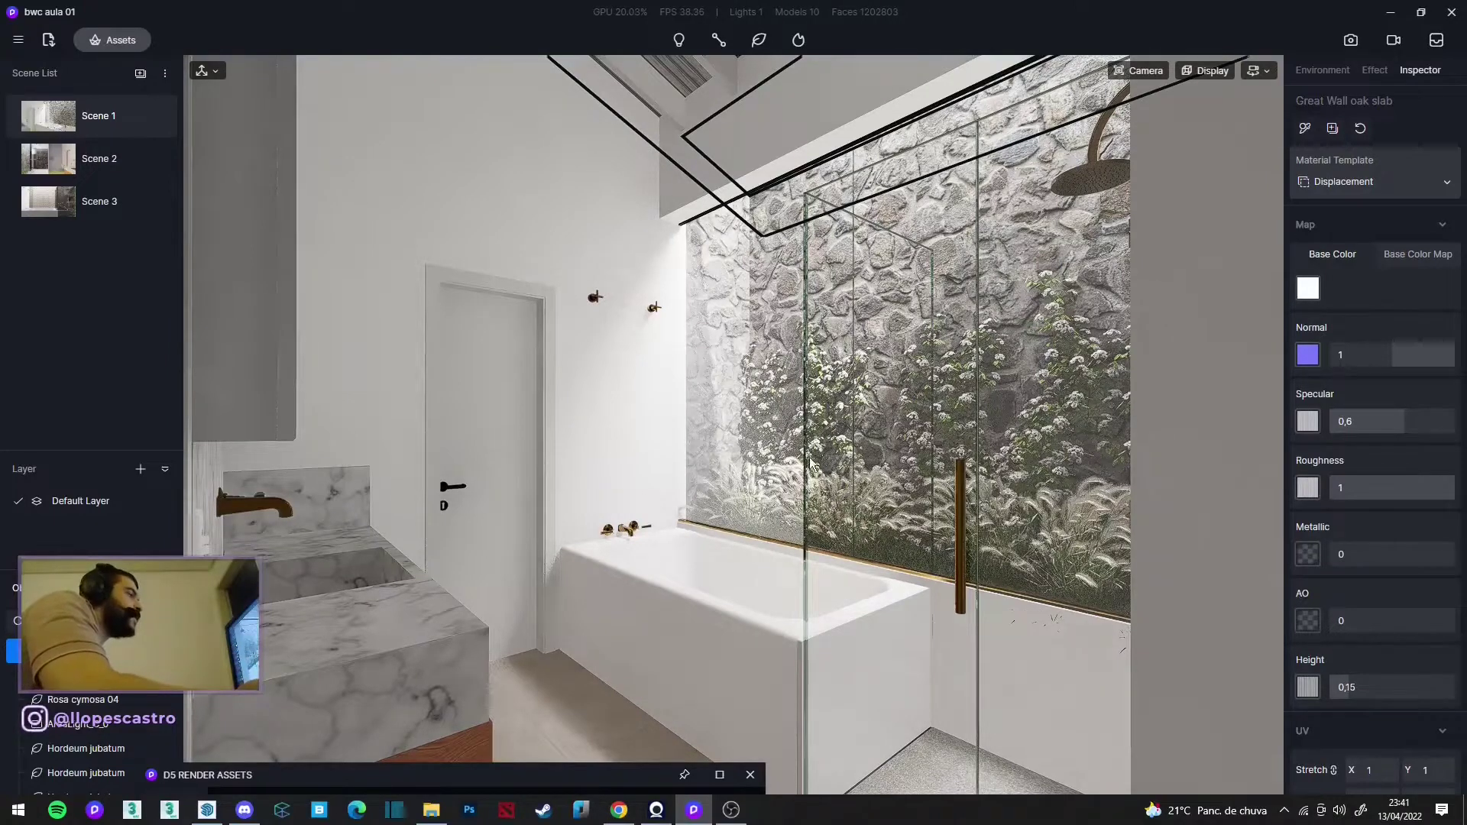
# Step: Tilt the camera up to the ceiling slats, then fly over to the small window beside the shower
pyautogui.moveTo(811, 464); pyautogui.dragTo(823, 340, button='right')
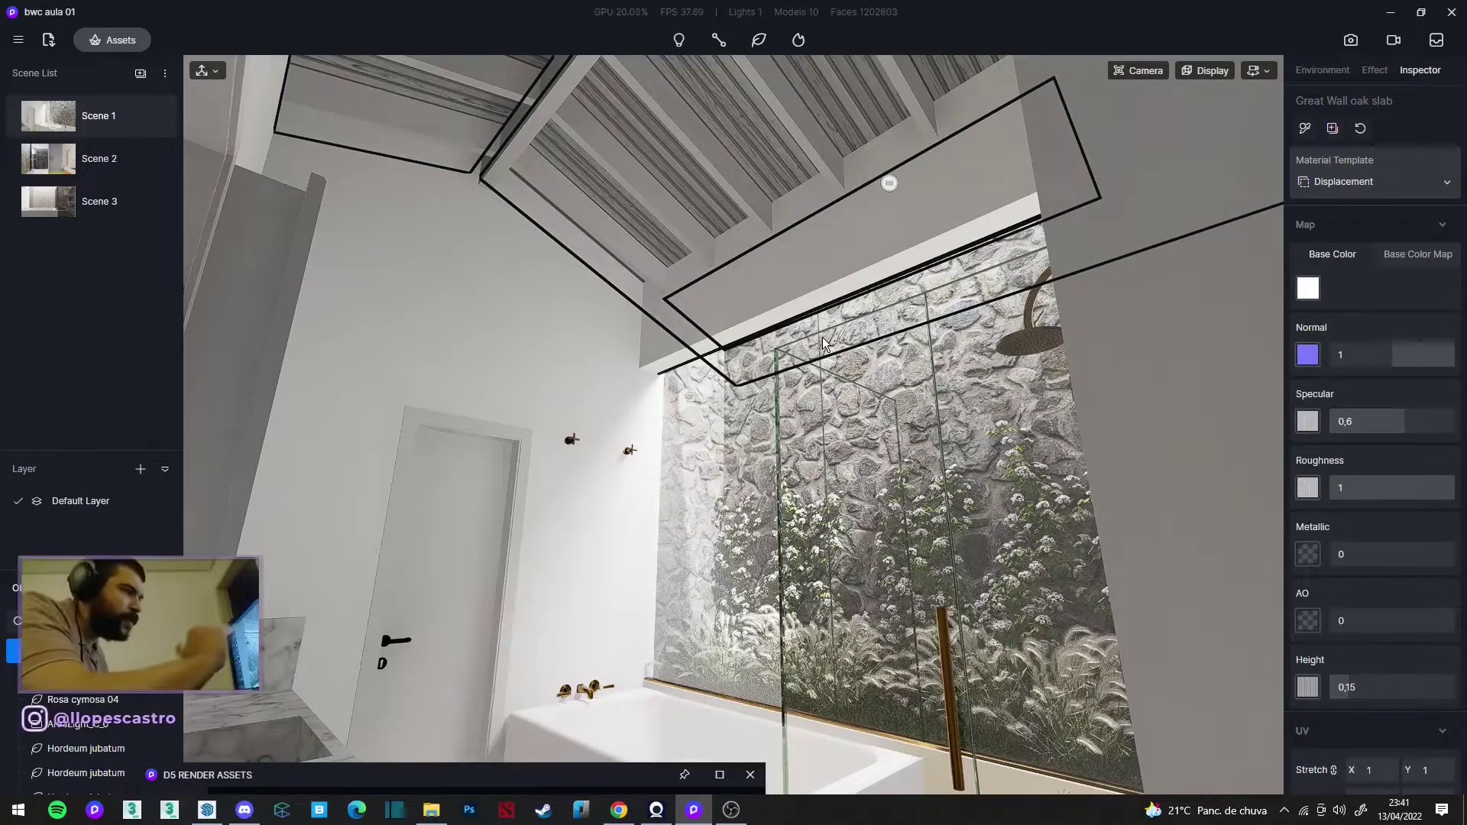
pyautogui.scroll(2, 740, 411)
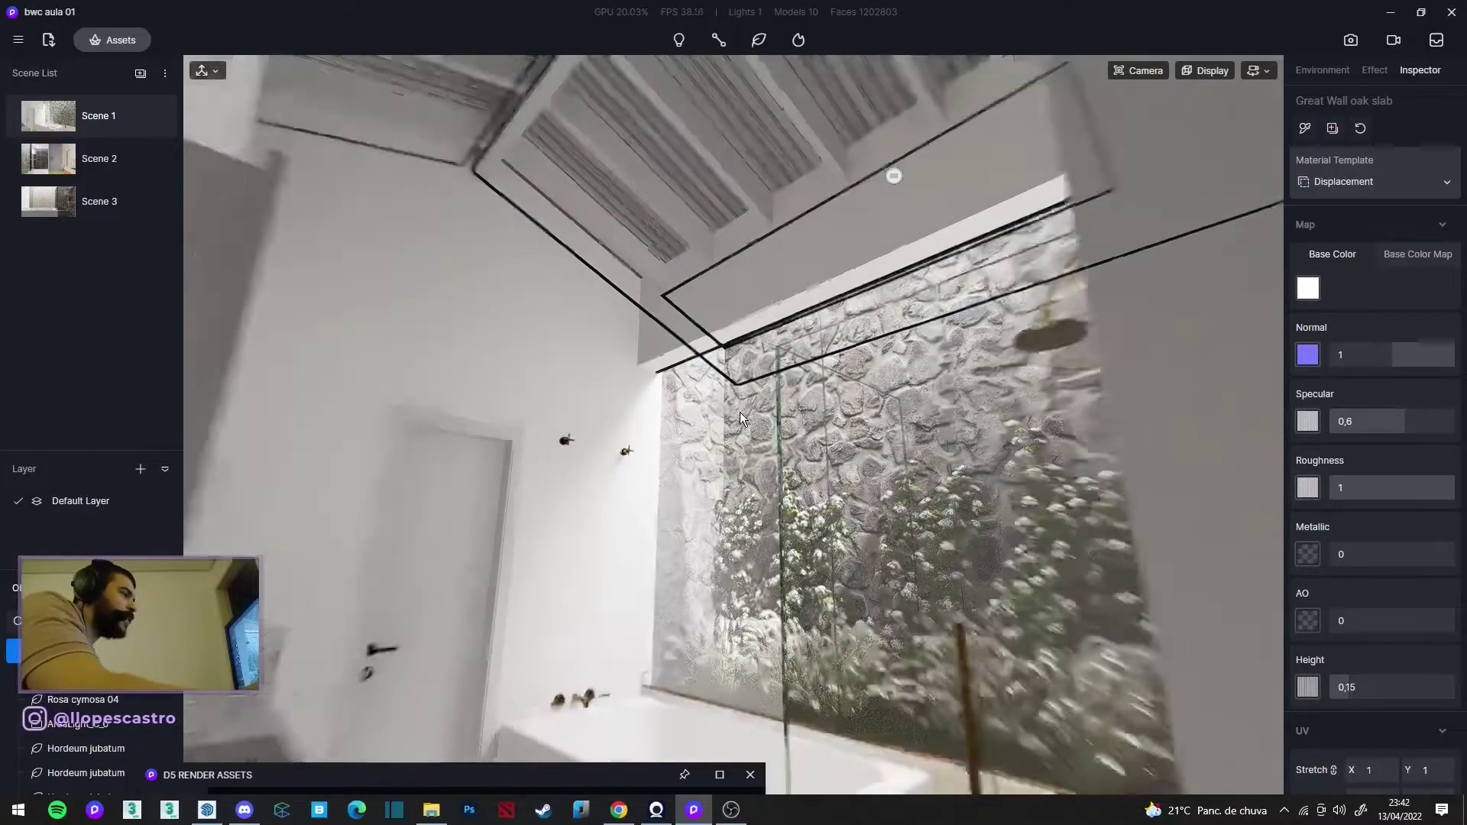
pyautogui.scroll(2, 740, 411)
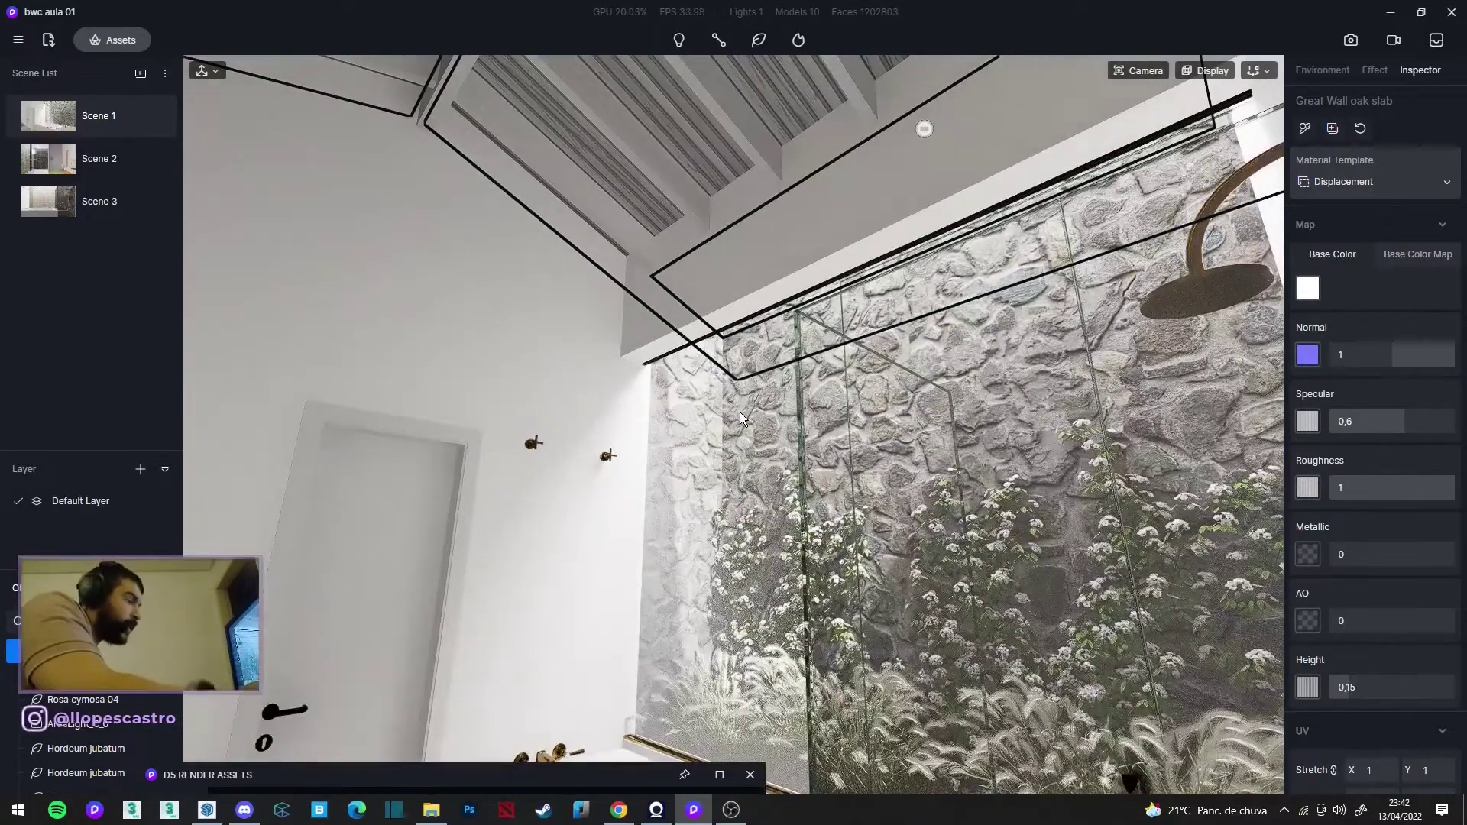
pyautogui.moveTo(739, 411)
pyautogui.mouseDown(button='right')
pyautogui.moveTo(618, 511)
pyautogui.moveTo(916, 556)
pyautogui.moveTo(733, 377)
pyautogui.mouseUp(button='right')
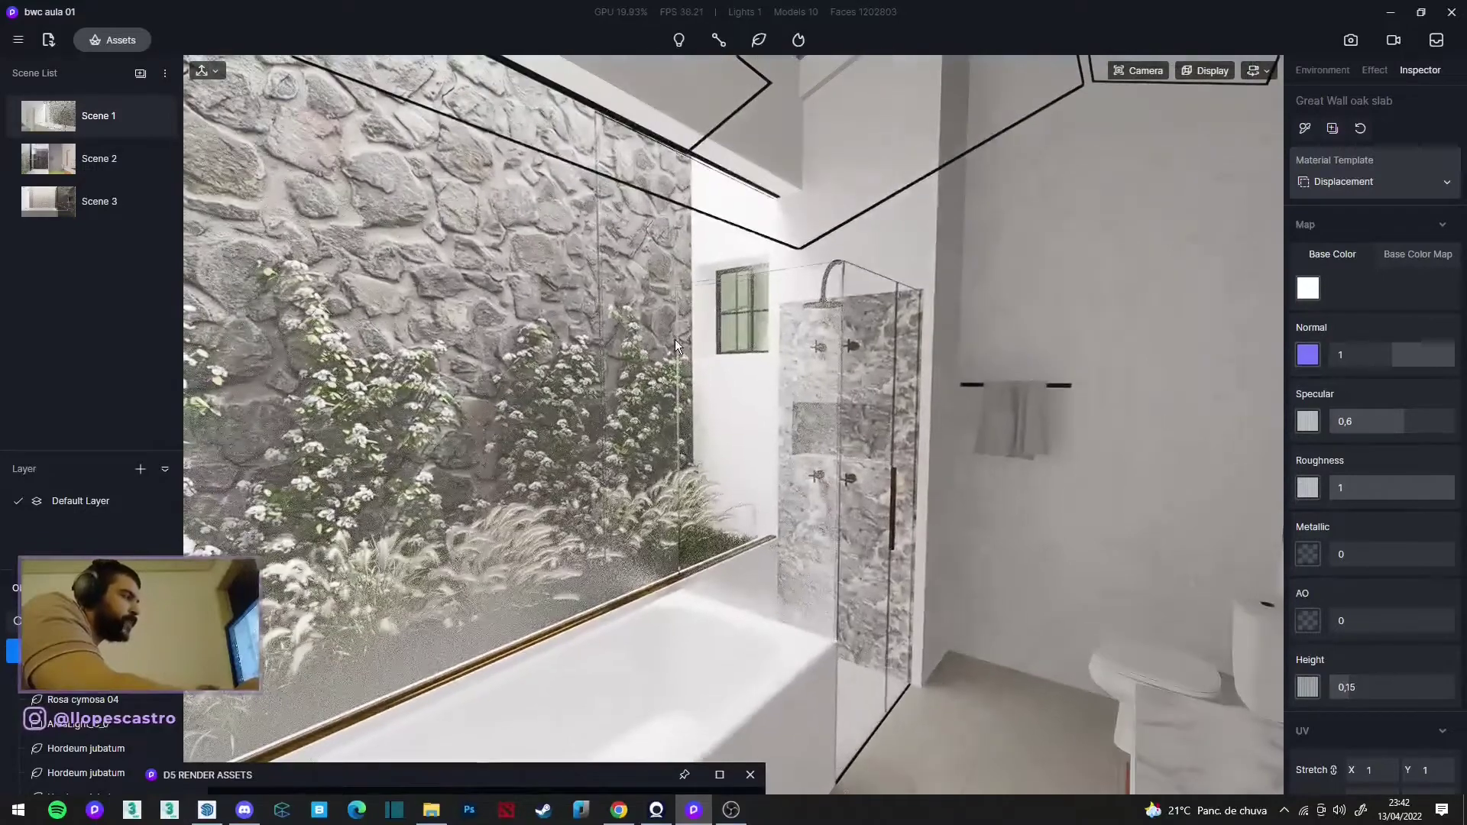
pyautogui.moveTo(676, 339)
pyautogui.mouseDown(button='right')
pyautogui.moveTo(923, 280)
pyautogui.moveTo(846, 306)
pyautogui.moveTo(868, 297)
pyautogui.mouseUp(button='right')
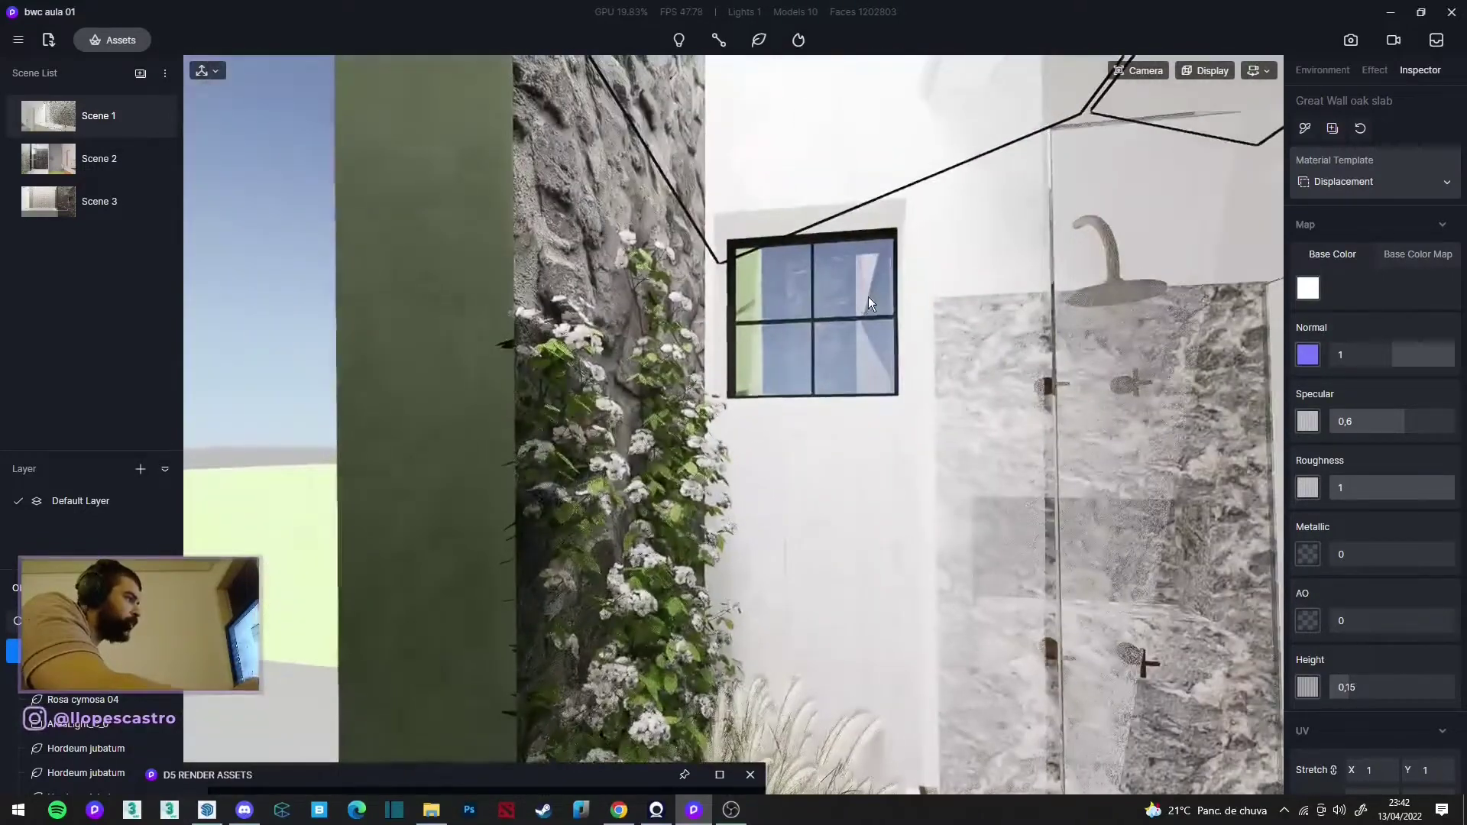
# Step: Lighten the window glass's base colour from gray to white
pyautogui.click(769, 286)
pyautogui.click(1308, 288)
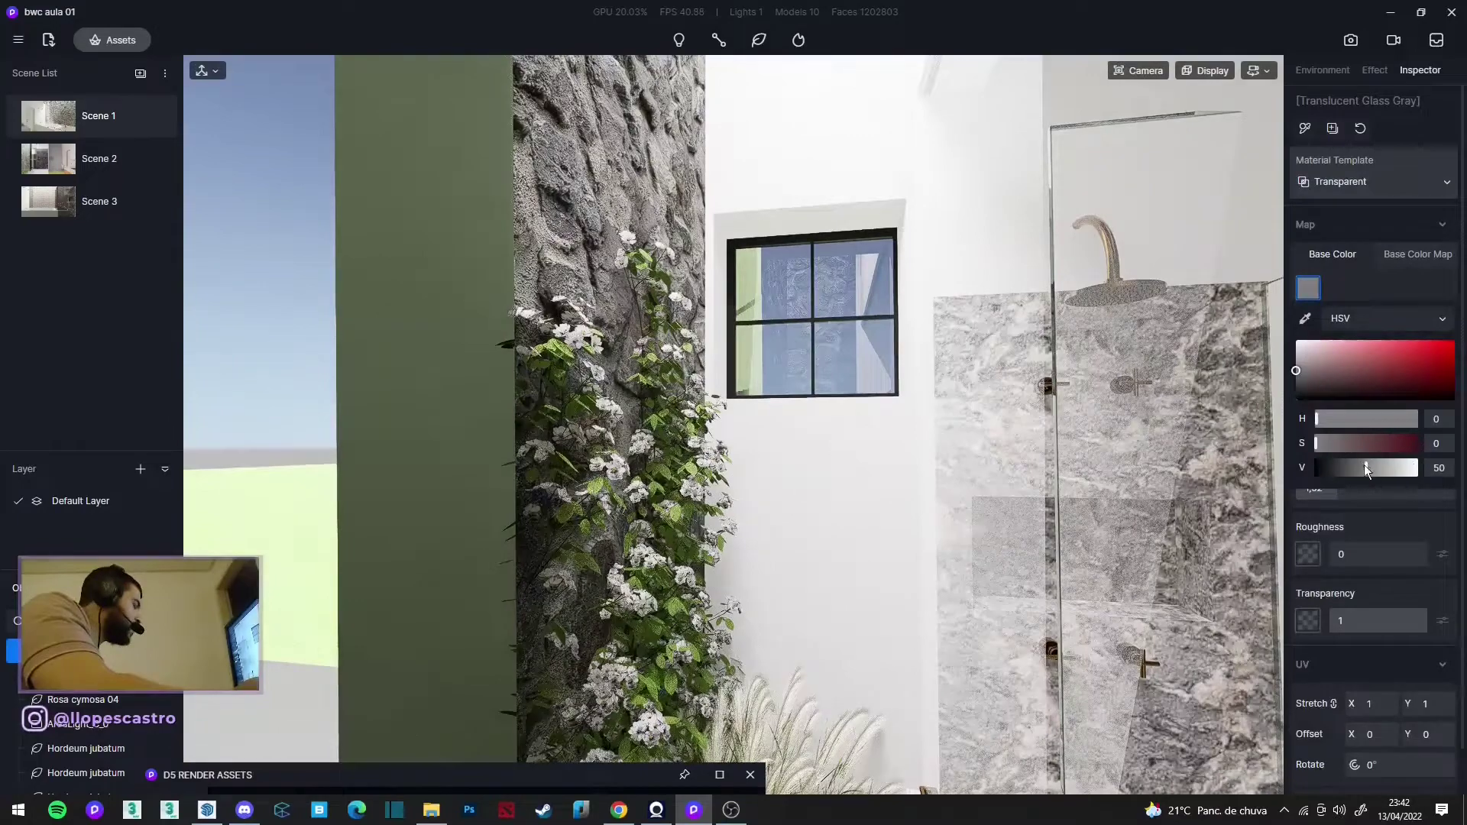
pyautogui.moveTo(1364, 467); pyautogui.dragTo(1419, 468)
# Step: Swing the view to the marble sink and door, and restore the asset library
pyautogui.moveTo(809, 379)
pyautogui.mouseDown(button='right')
pyautogui.moveTo(819, 438)
pyautogui.moveTo(690, 442)
pyautogui.moveTo(364, 354)
pyautogui.moveTo(186, 377)
pyautogui.moveTo(604, 419)
pyautogui.moveTo(1080, 612)
pyautogui.moveTo(717, 650)
pyautogui.moveTo(984, 729)
pyautogui.moveTo(1029, 662)
pyautogui.mouseUp(button='right')
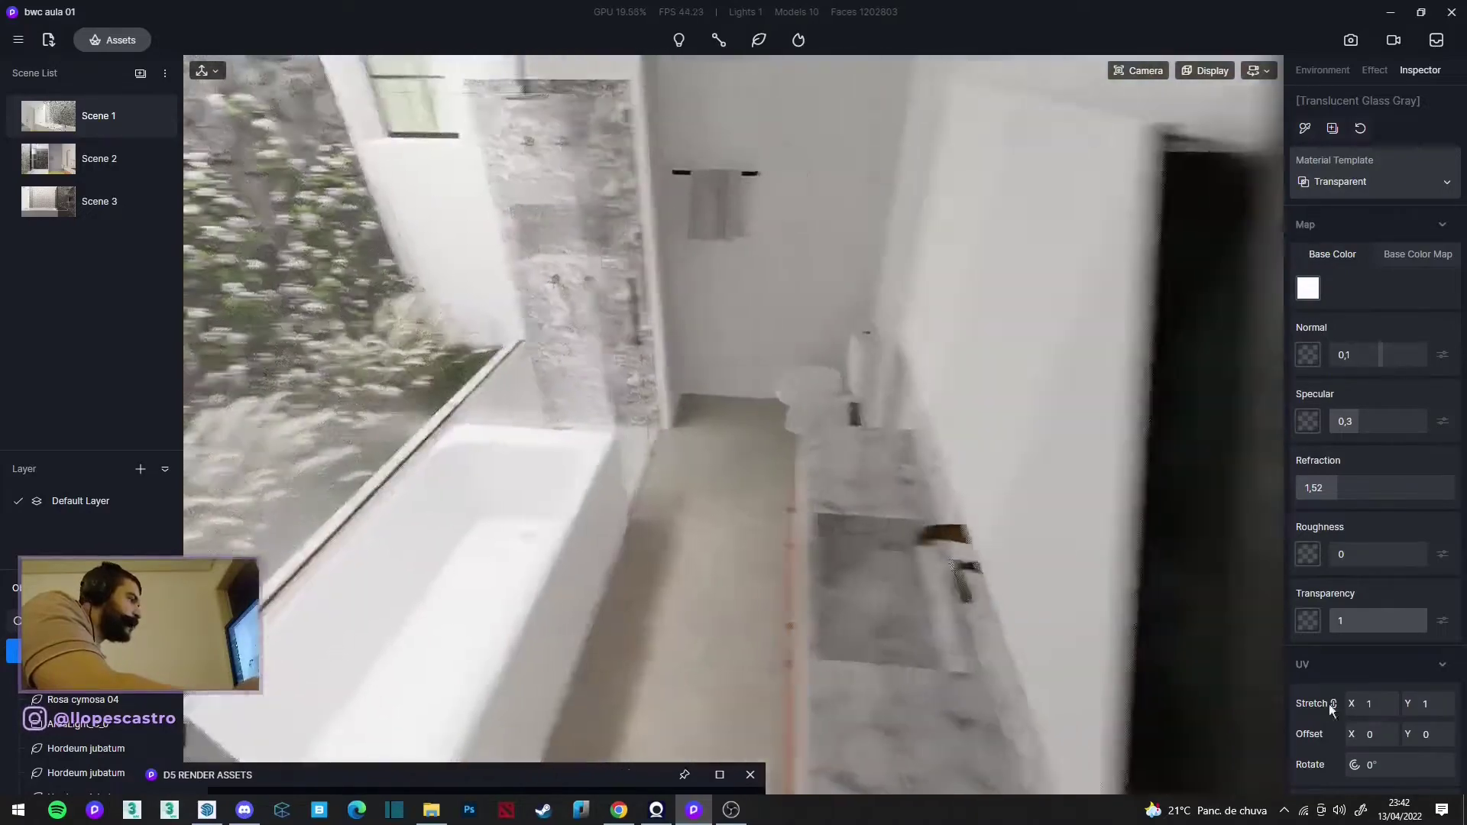
pyautogui.moveTo(1331, 710)
pyautogui.mouseDown(button='right')
pyautogui.moveTo(1034, 286)
pyautogui.moveTo(1106, 379)
pyautogui.mouseUp(button='right')
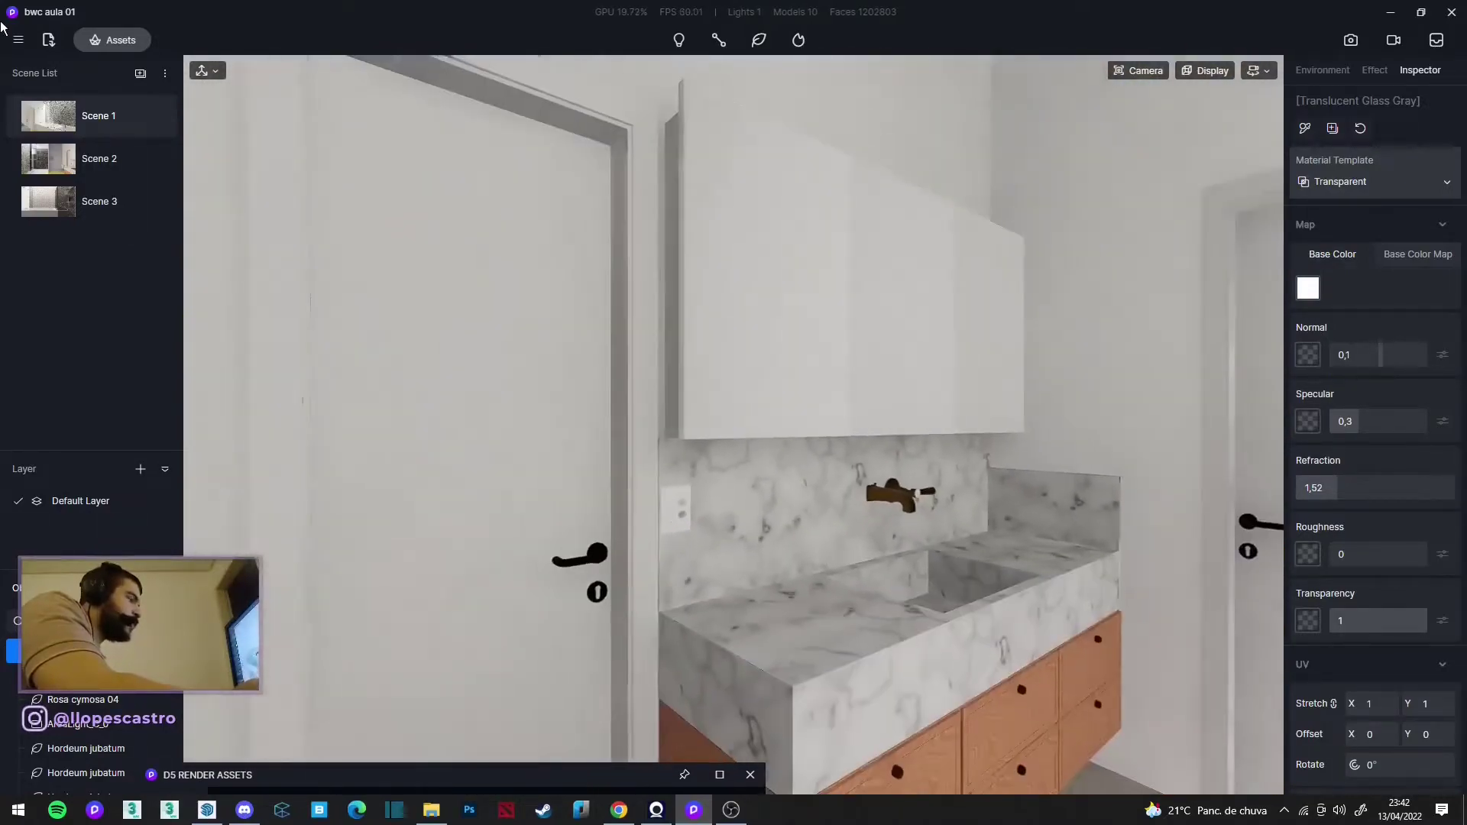
pyautogui.click(111, 42)
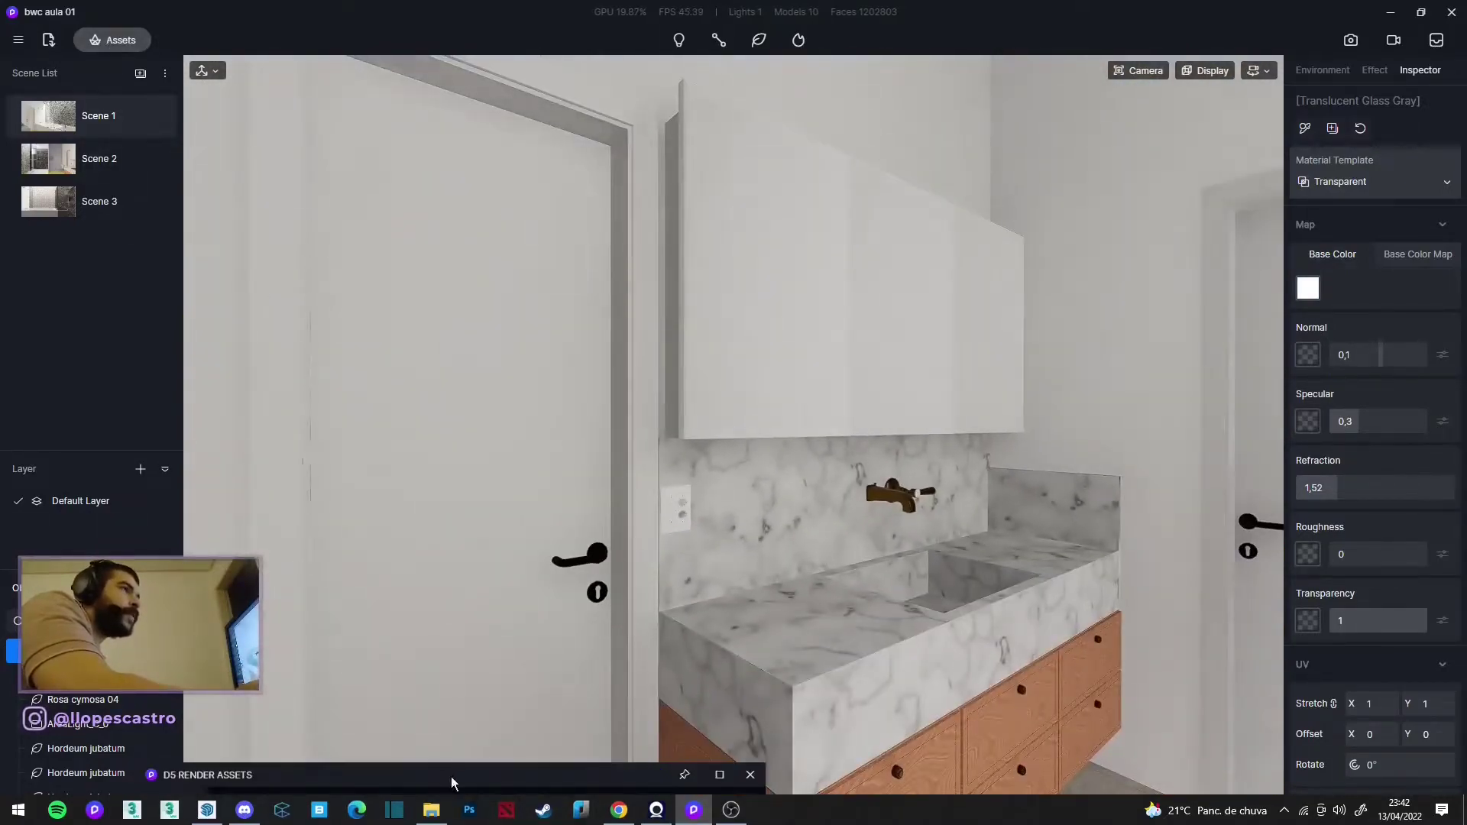
# Step: Expand the asset library and search the materials for 'mirror'
pyautogui.moveTo(409, 777); pyautogui.dragTo(473, 49)
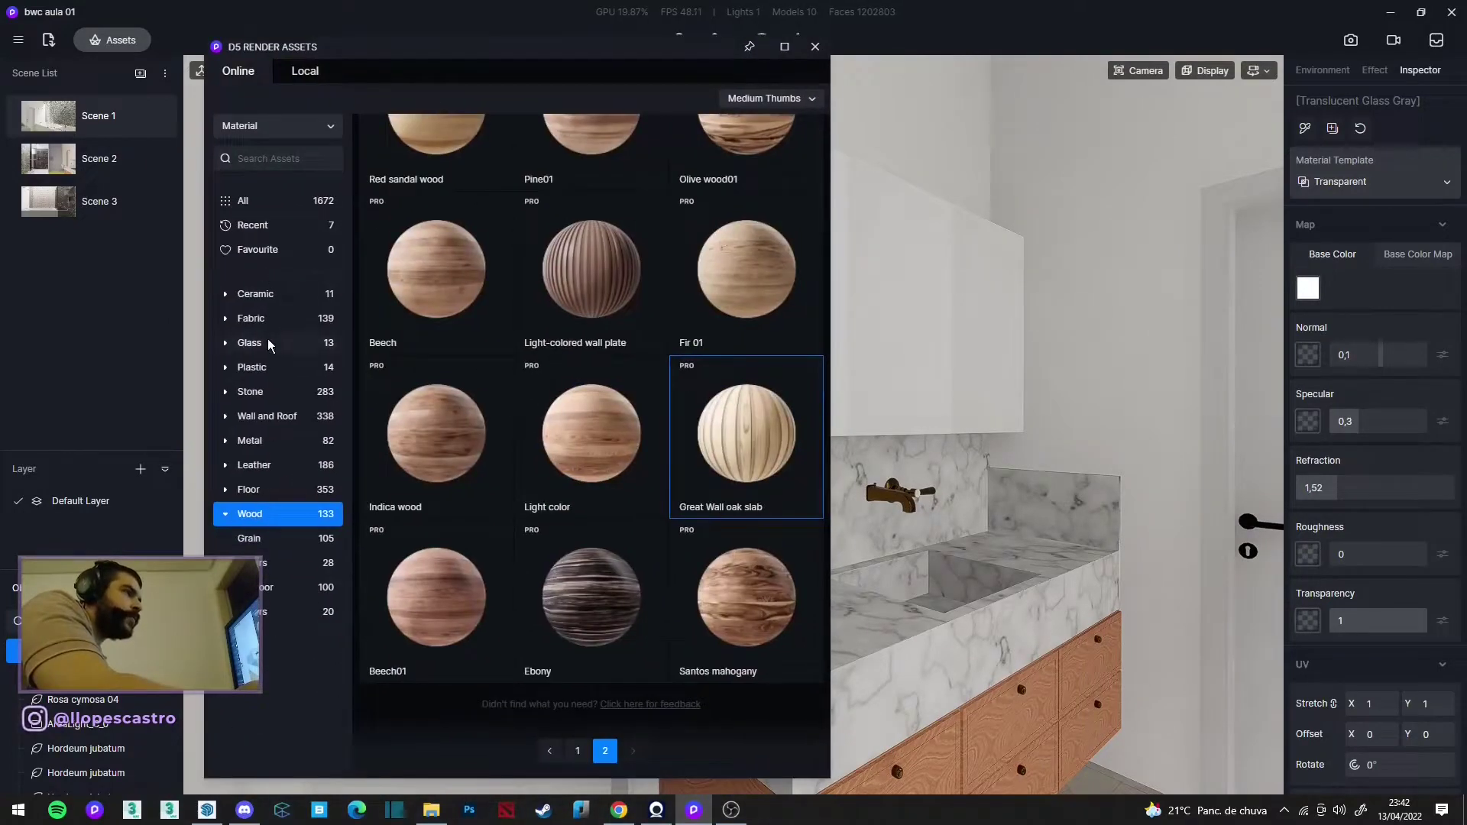
pyautogui.click(253, 441)
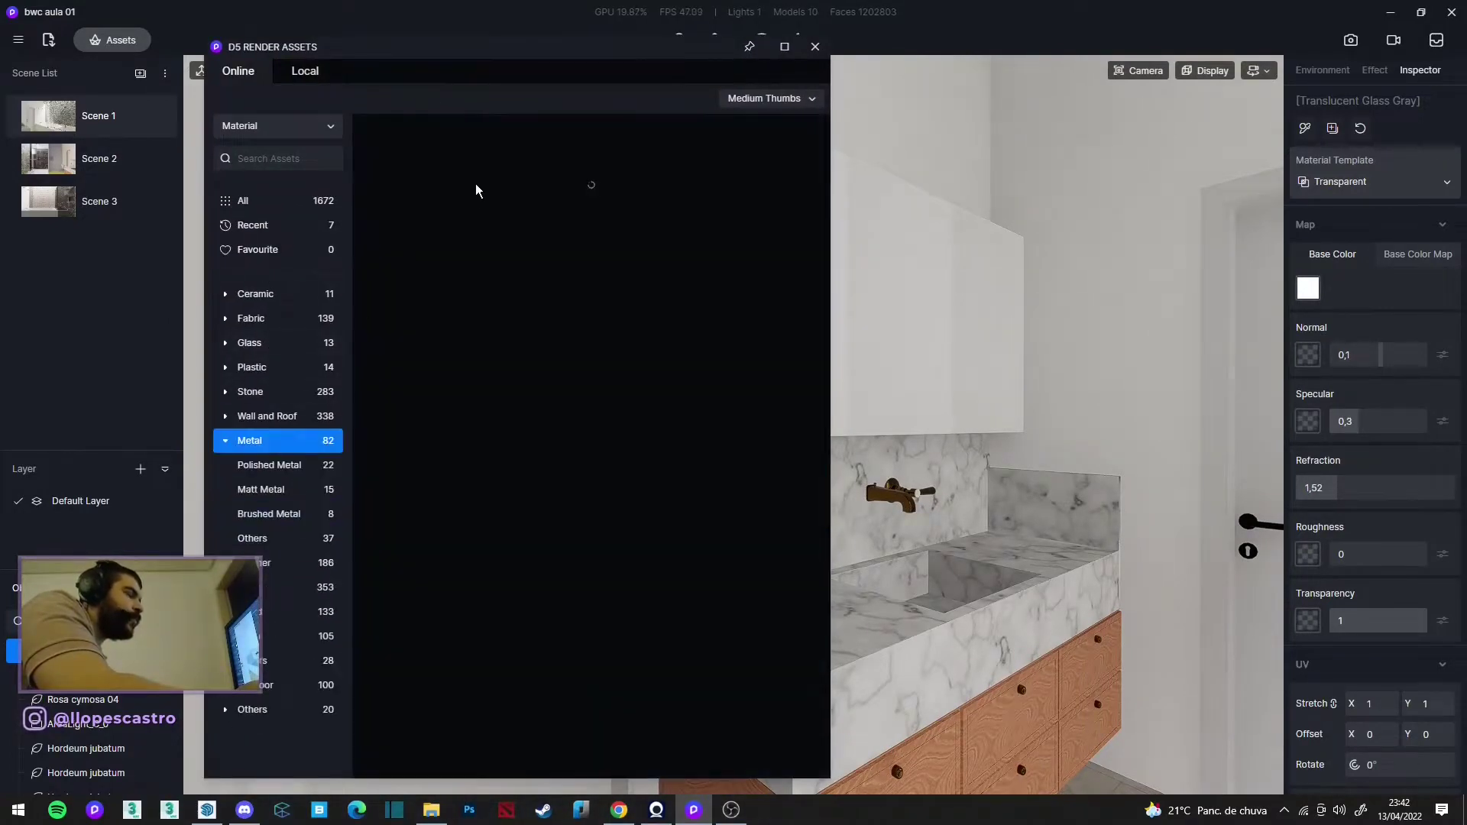
pyautogui.click(310, 164)
pyautogui.write('mi')
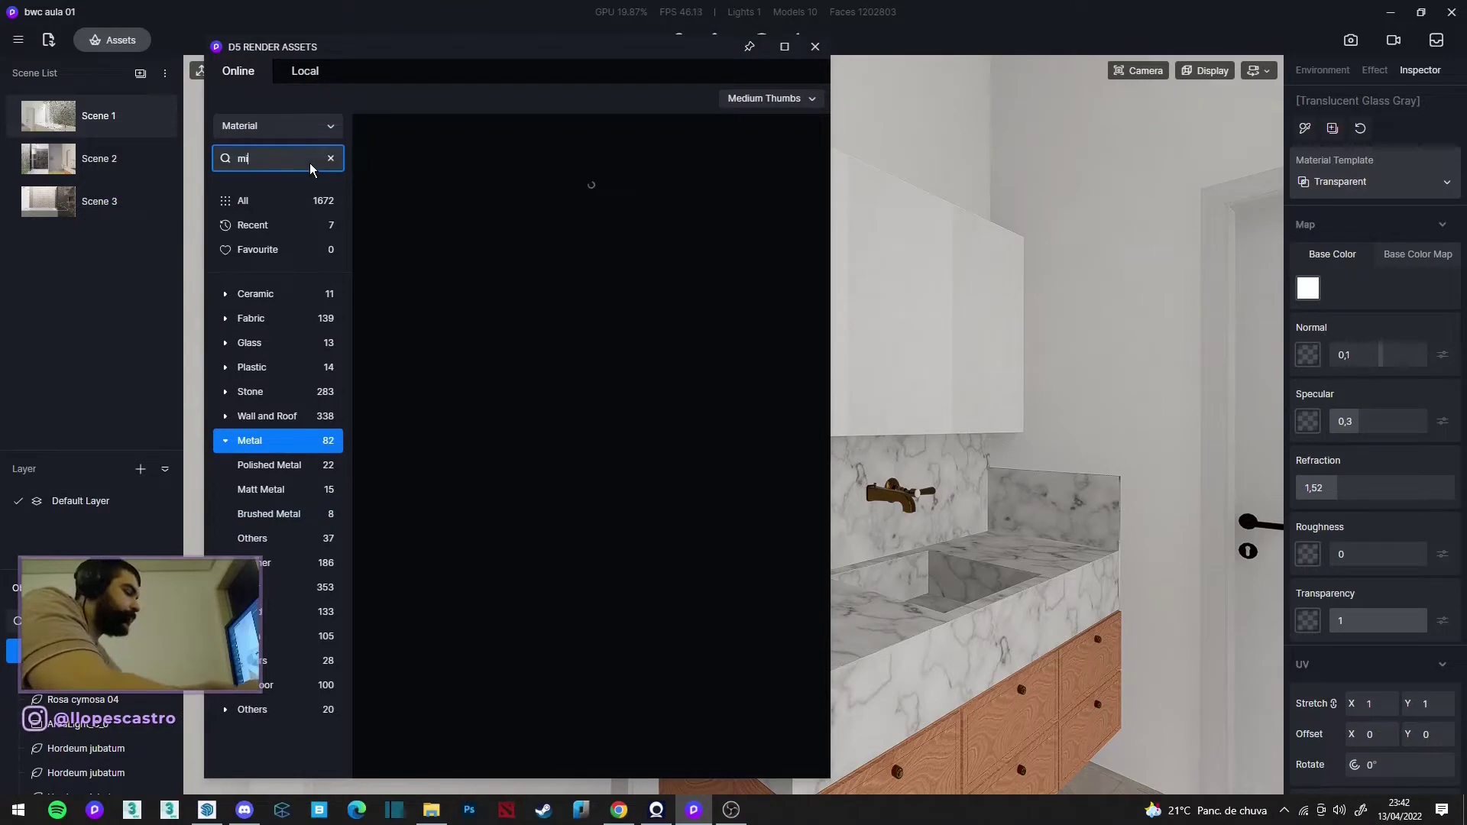
pyautogui.write('rror')
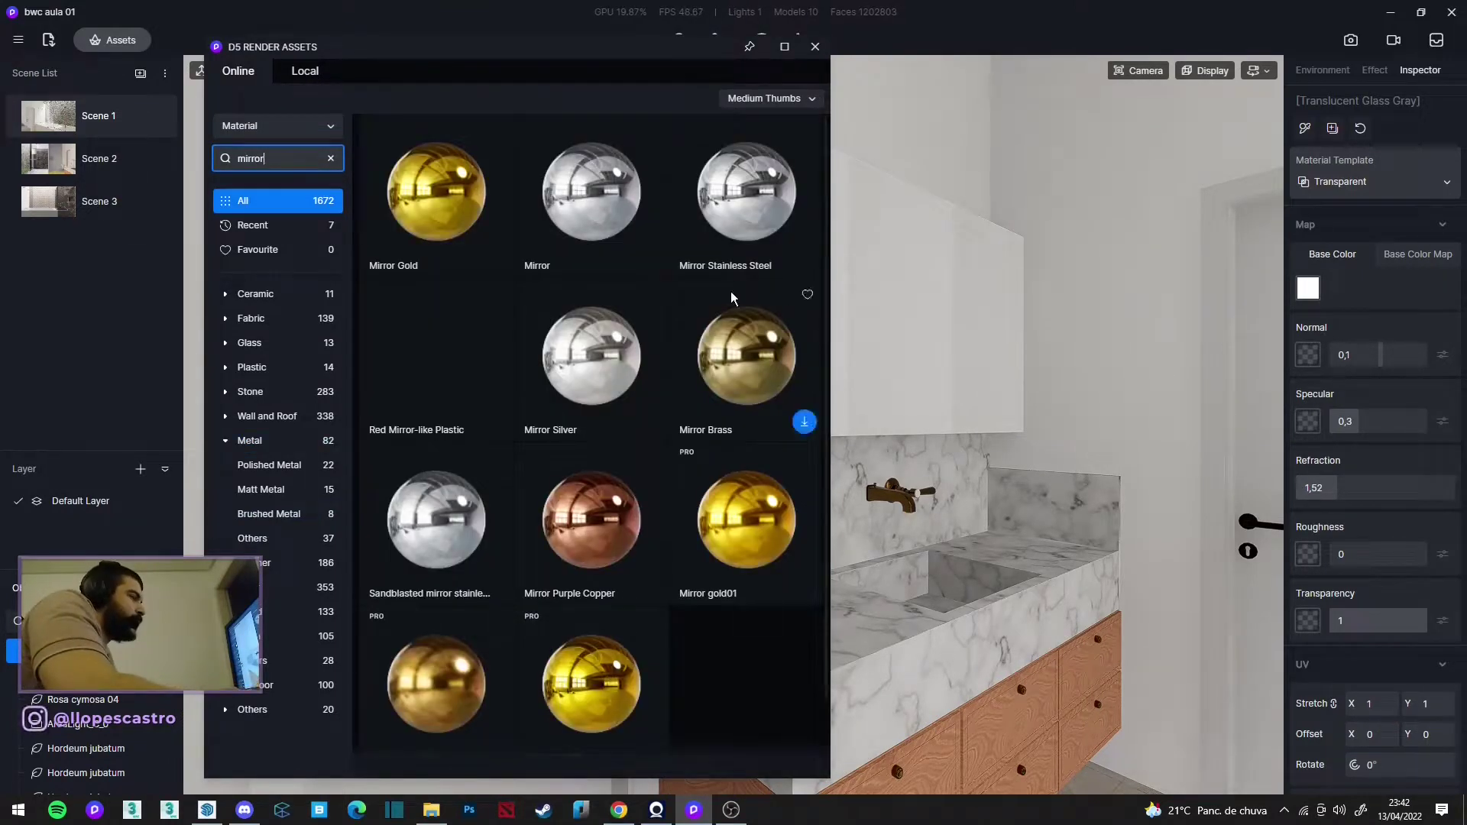
# Step: Apply the Mirror material to the sink mirror and review its properties in the Inspector
pyautogui.moveTo(584, 210); pyautogui.dragTo(926, 336)
pyautogui.click(926, 336)
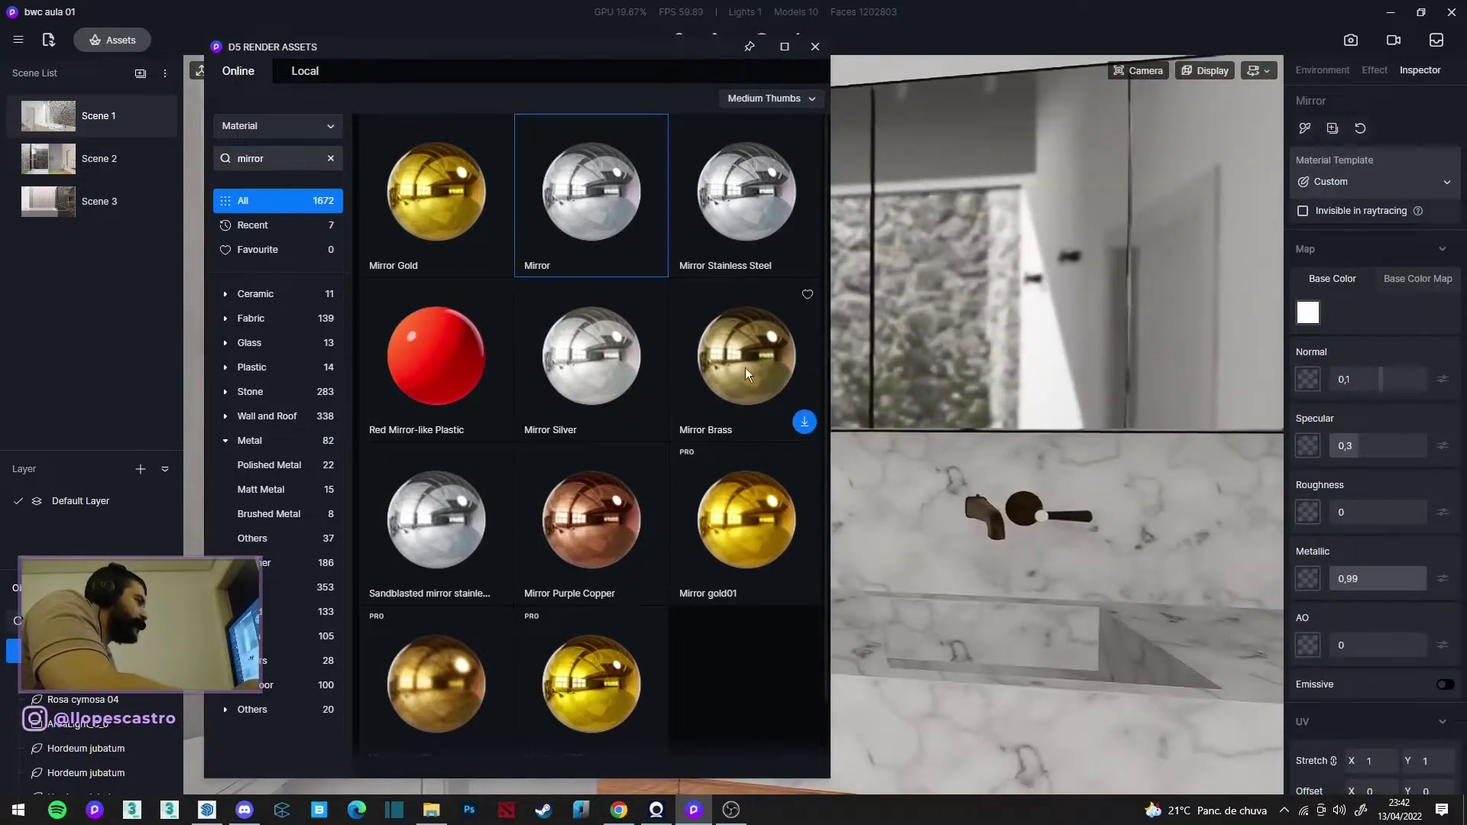
pyautogui.moveTo(951, 378); pyautogui.dragTo(974, 295)
pyautogui.click(975, 295)
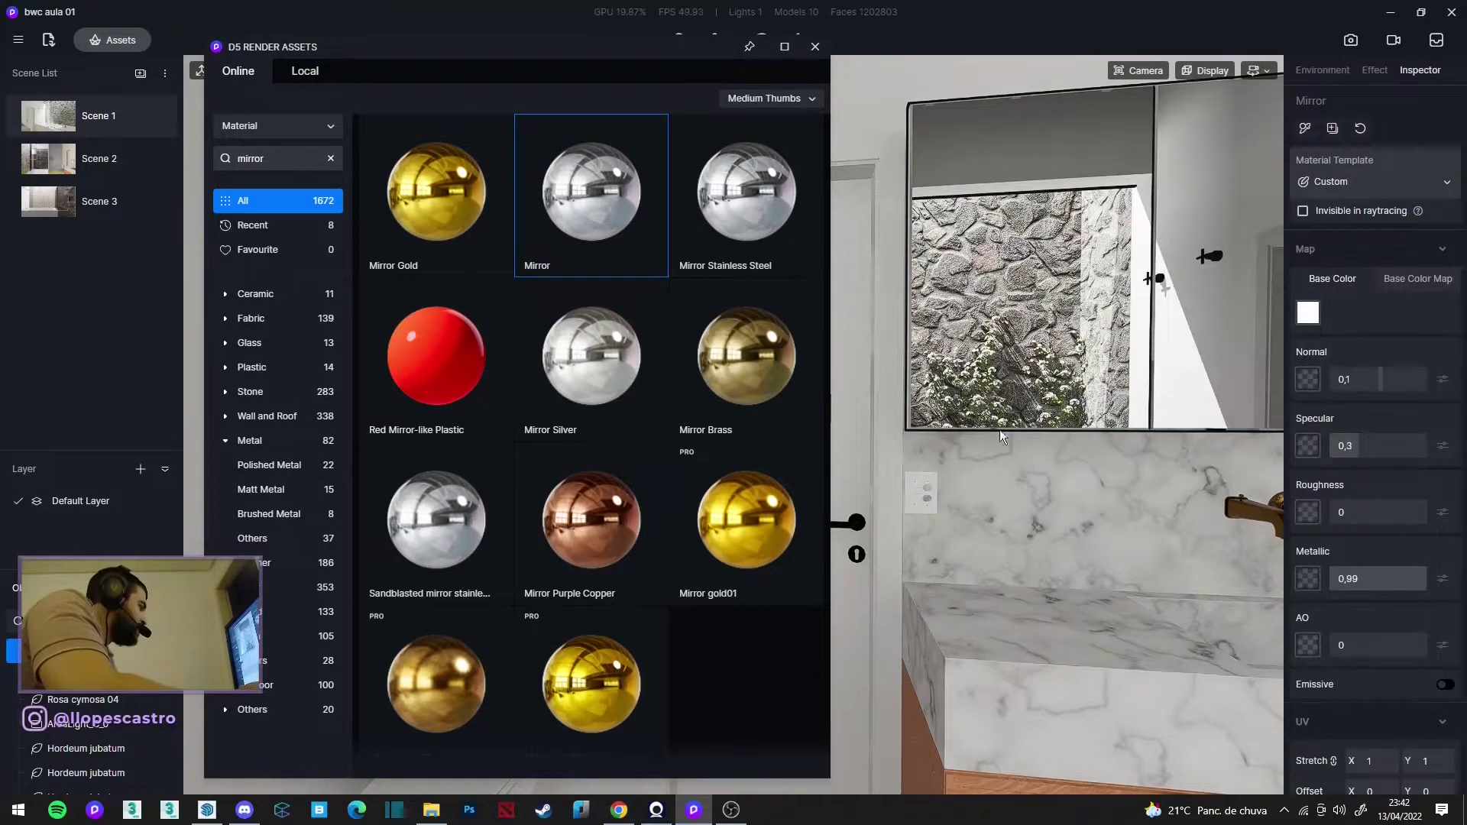
pyautogui.moveTo(999, 430)
pyautogui.mouseDown(button='right')
pyautogui.moveTo(1215, 544)
pyautogui.moveTo(1228, 438)
pyautogui.moveTo(834, 379)
pyautogui.moveTo(806, 397)
pyautogui.moveTo(901, 301)
pyautogui.moveTo(1169, 309)
pyautogui.moveTo(1353, 279)
pyautogui.moveTo(689, 50)
pyautogui.mouseUp(button='right')
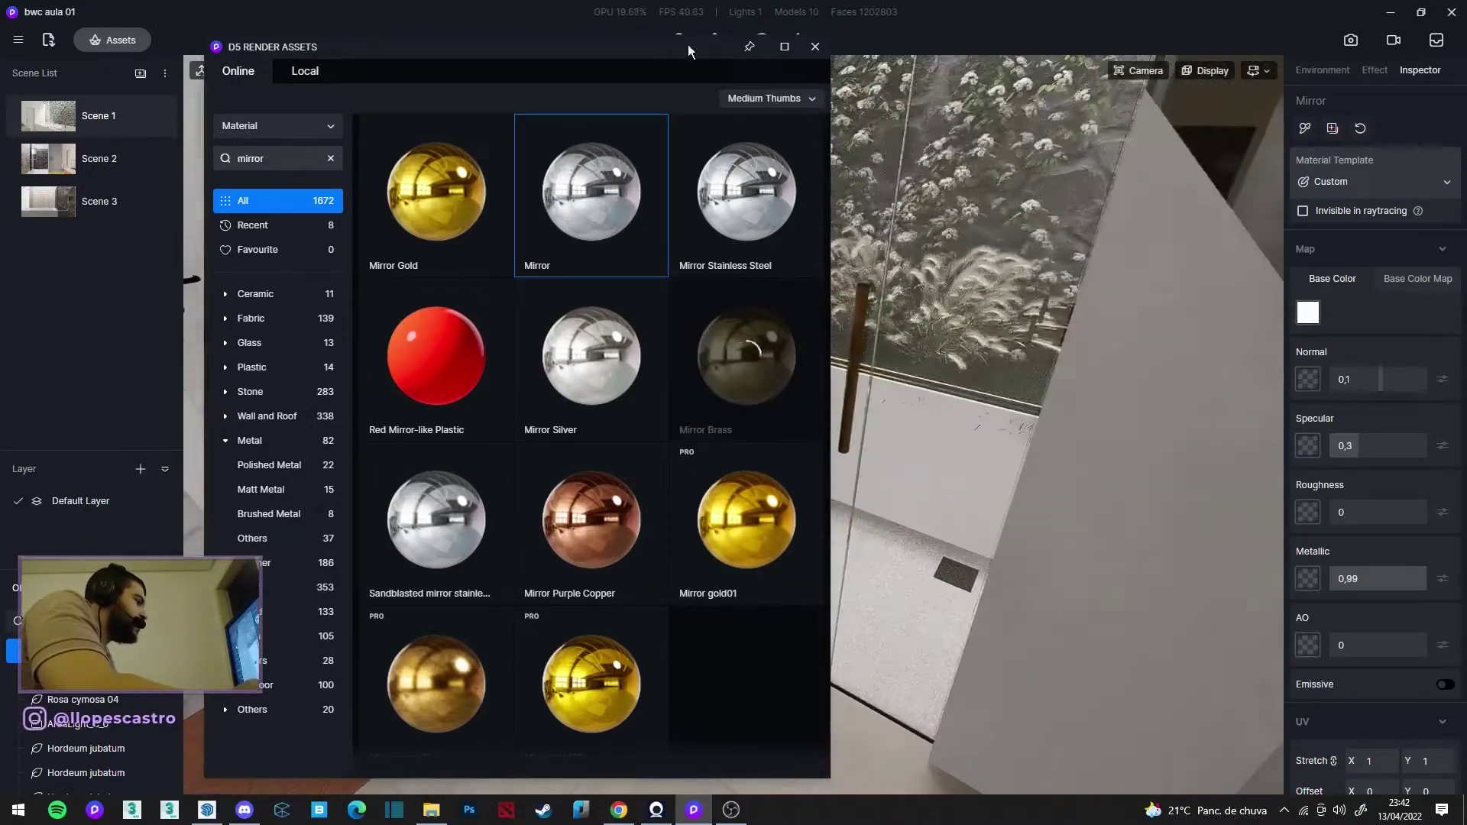
pyautogui.moveTo(610, 60); pyautogui.dragTo(345, 96)
pyautogui.moveTo(840, 382)
pyautogui.mouseDown(button='right')
pyautogui.moveTo(993, 306)
pyautogui.moveTo(1101, 223)
pyautogui.moveTo(917, 382)
pyautogui.mouseUp(button='right')
pyautogui.click(431, 810)
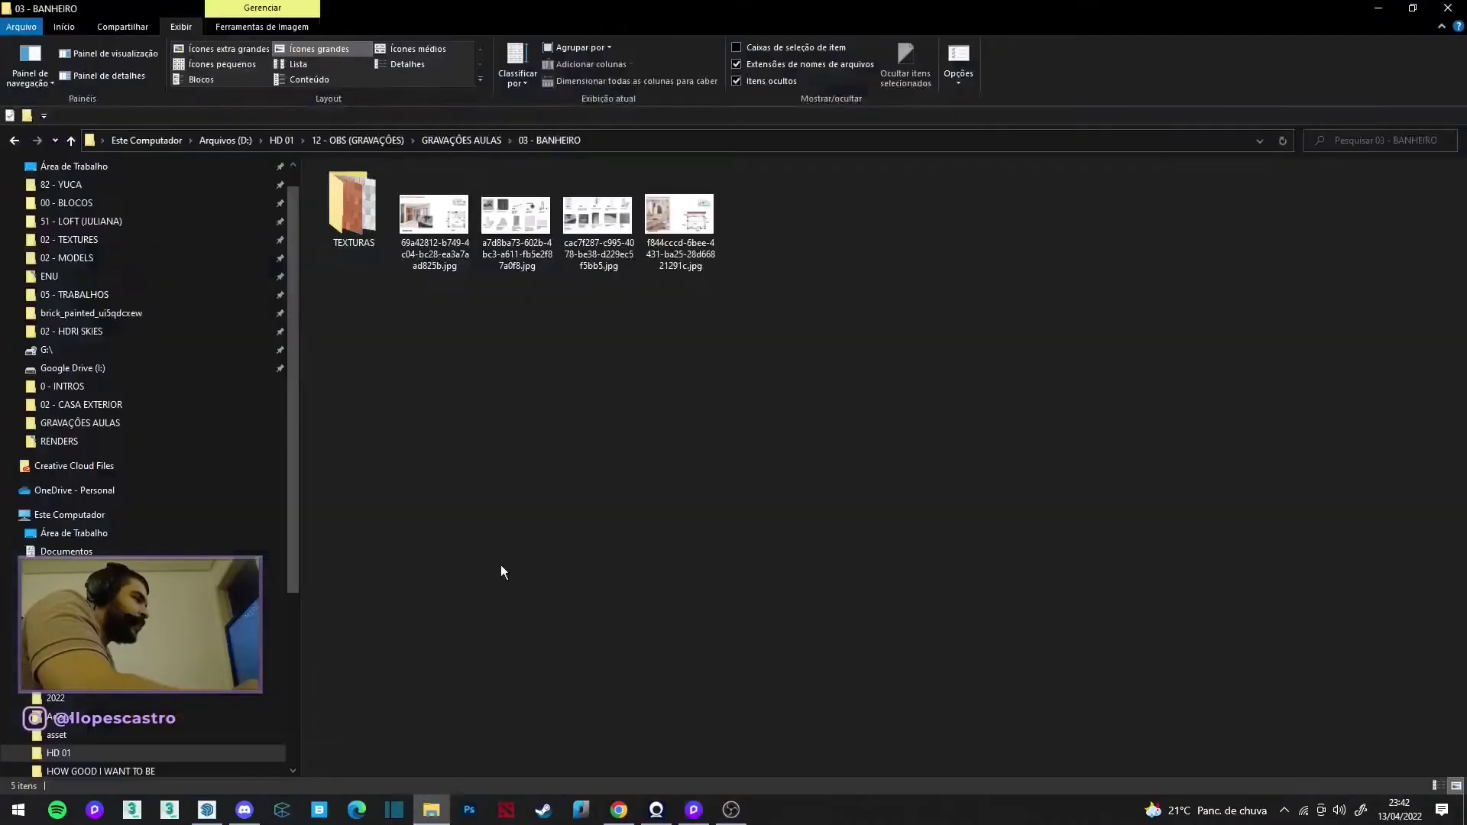
pyautogui.doubleClick(436, 255)
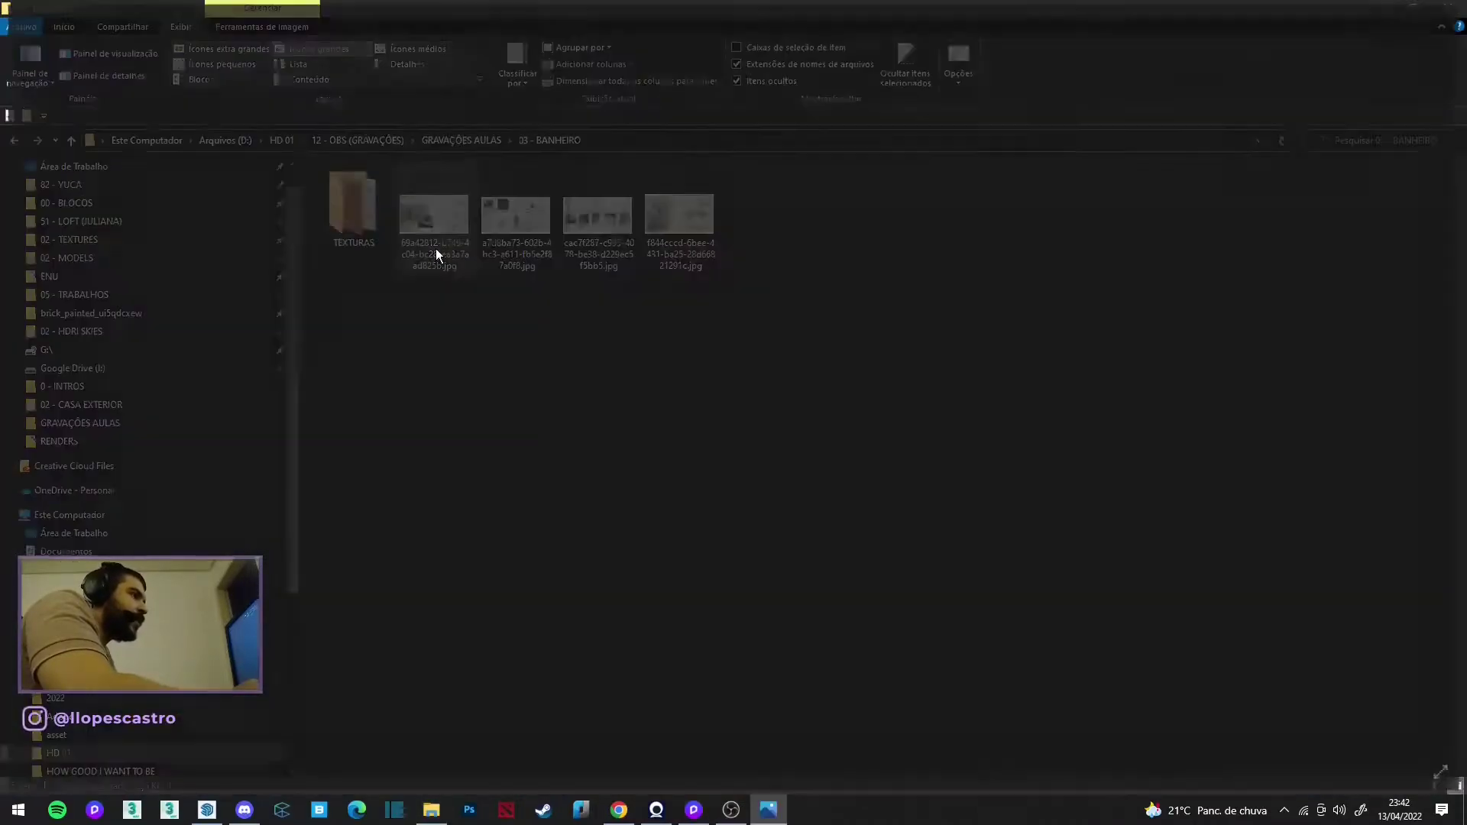
pyautogui.press('Right')
pyautogui.press('Right')
pyautogui.press('Left')
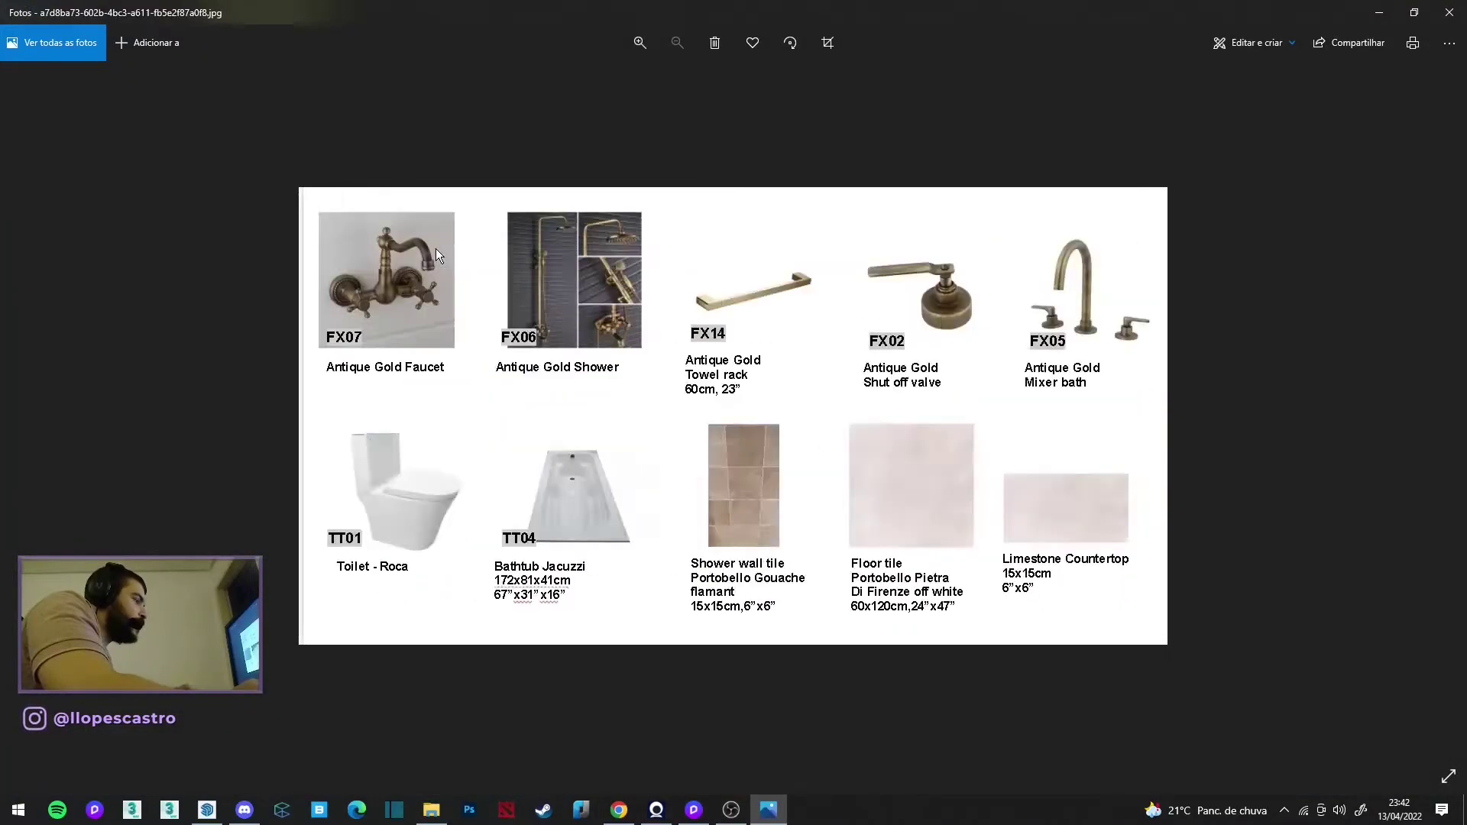
pyautogui.scroll(3, 756, 485)
pyautogui.scroll(2, 776, 489)
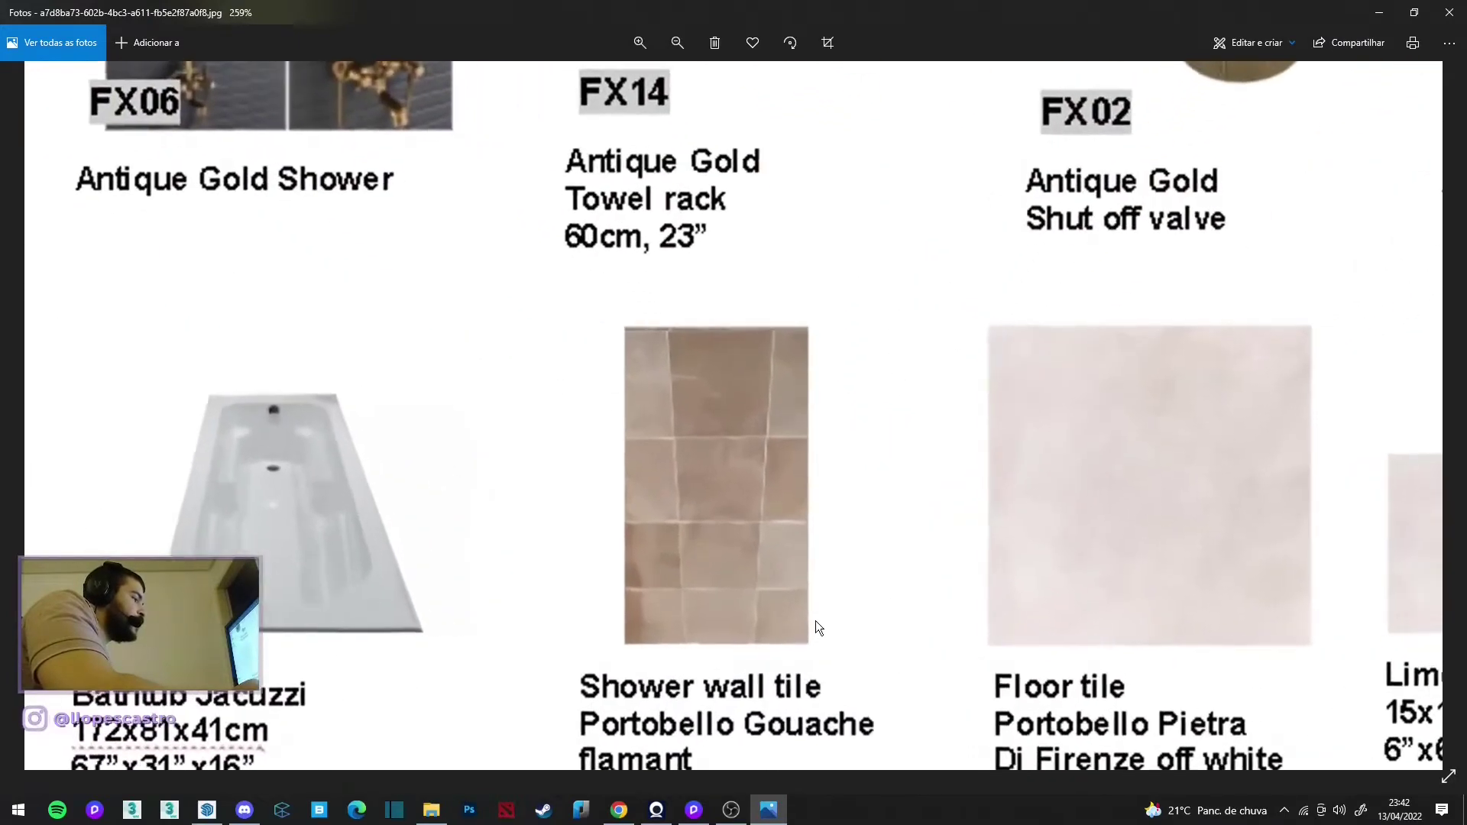
pyautogui.scroll(-3, 767, 485)
pyautogui.scroll(-2, 718, 402)
pyautogui.click(1449, 12)
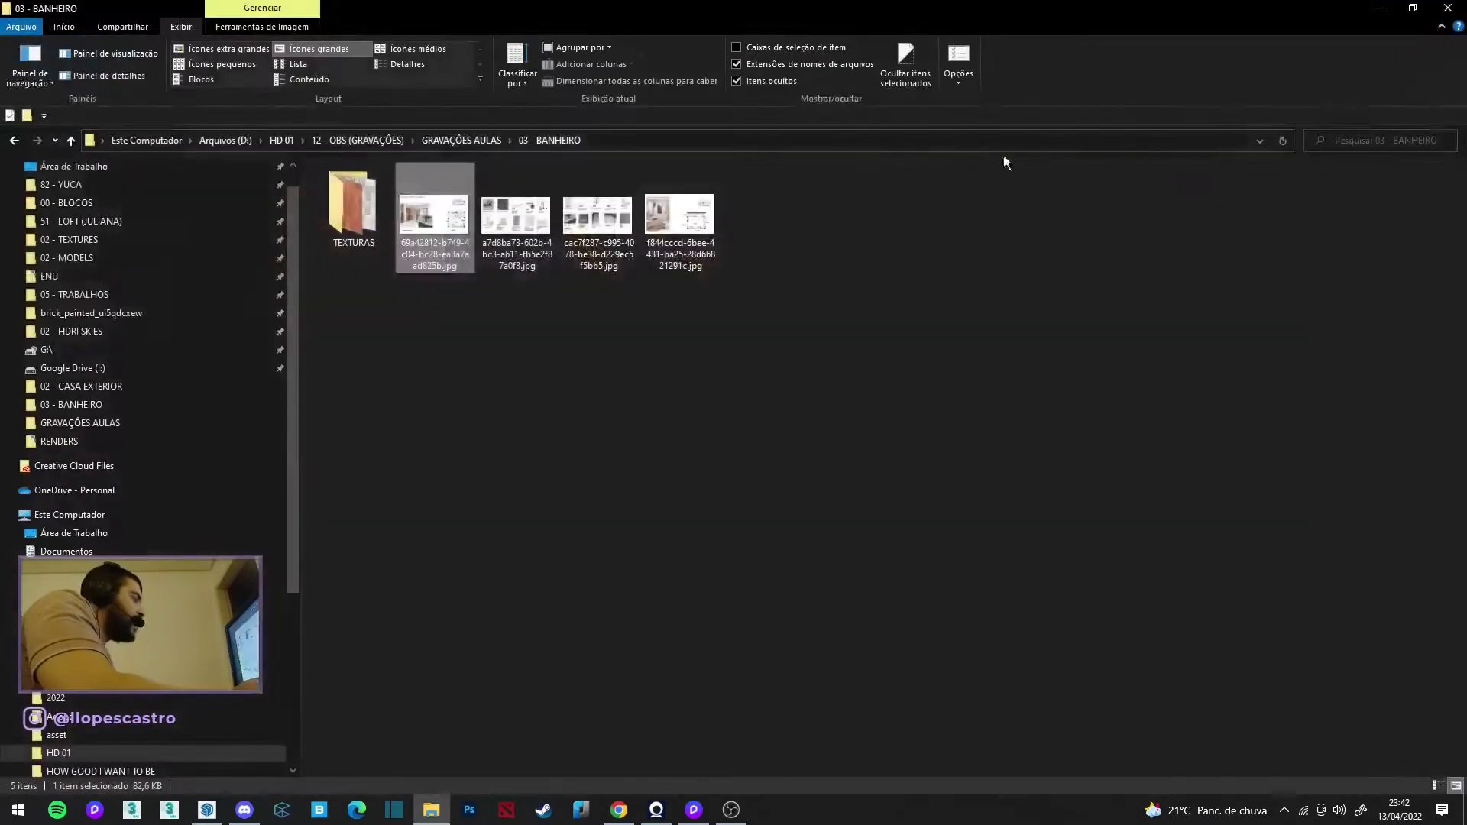
pyautogui.click(1378, 7)
pyautogui.scroll(3, 924, 307)
# Step: Load TEXTURE 01v3.jpg from 03 - BANHEIRO > TEXTURAS as the Stone Marble wall's base colour map
pyautogui.moveTo(943, 259); pyautogui.dragTo(905, 409, button='right')
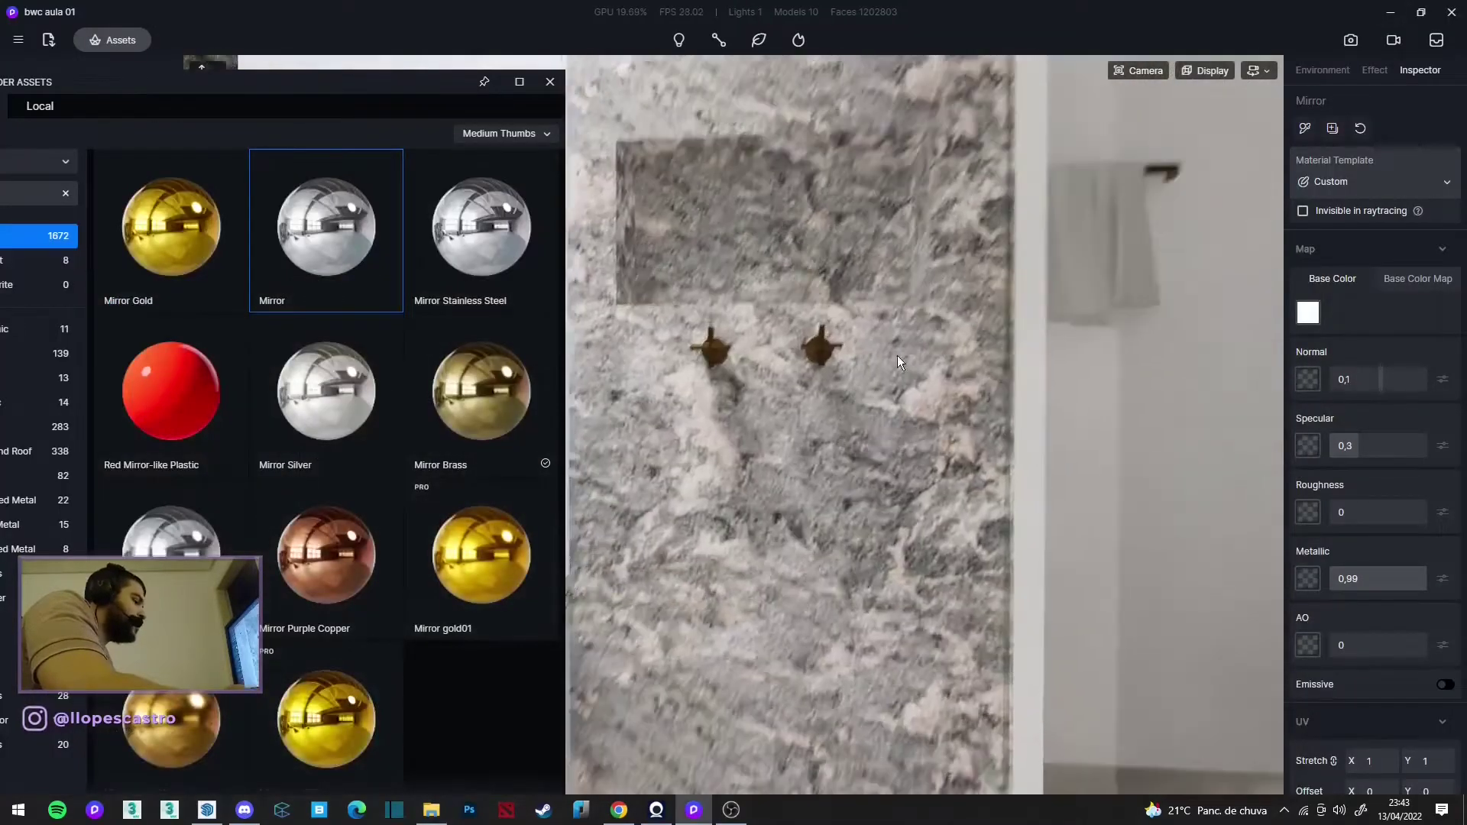
pyautogui.click(905, 408)
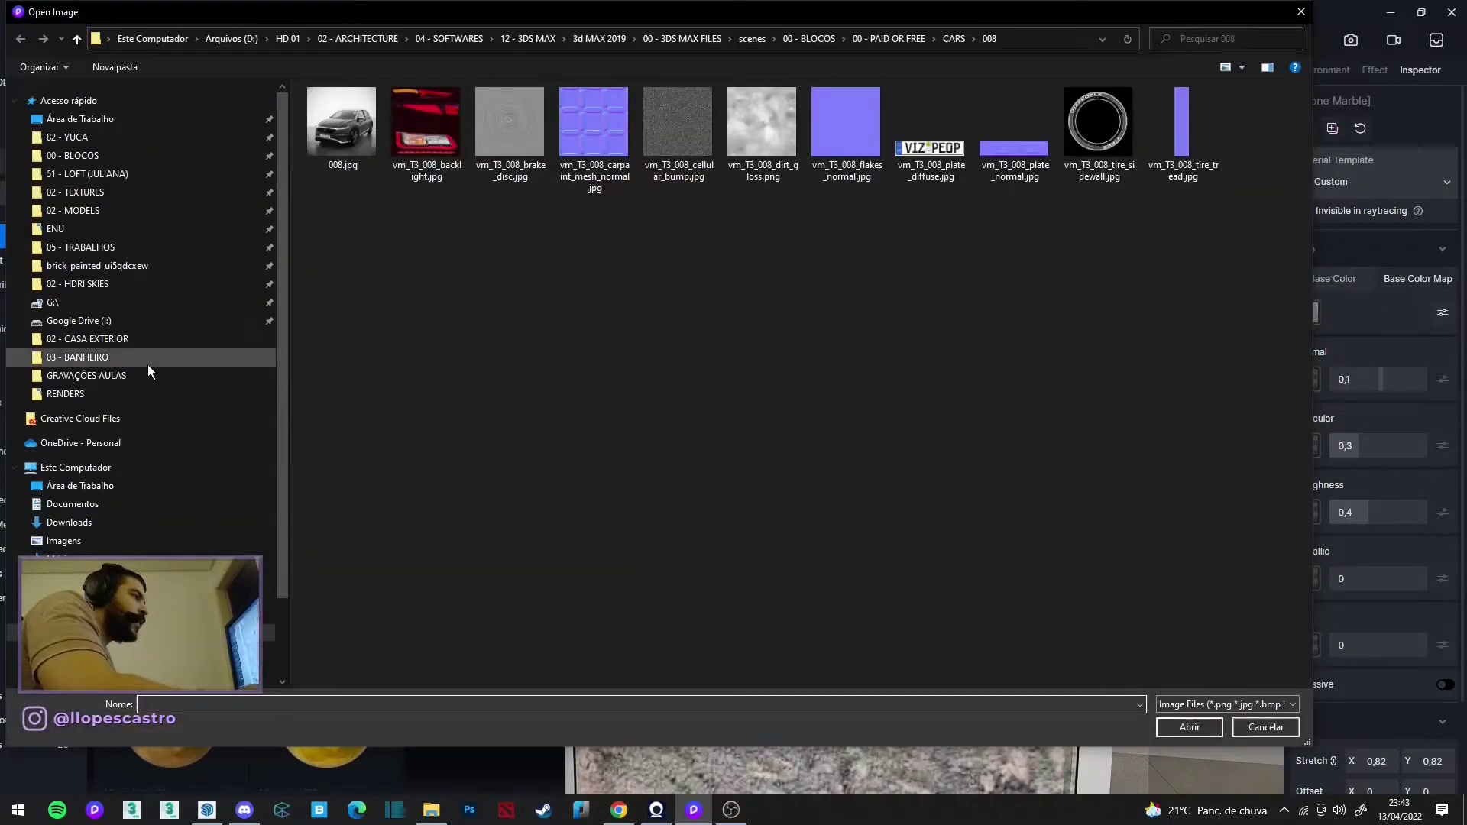
pyautogui.click(99, 247)
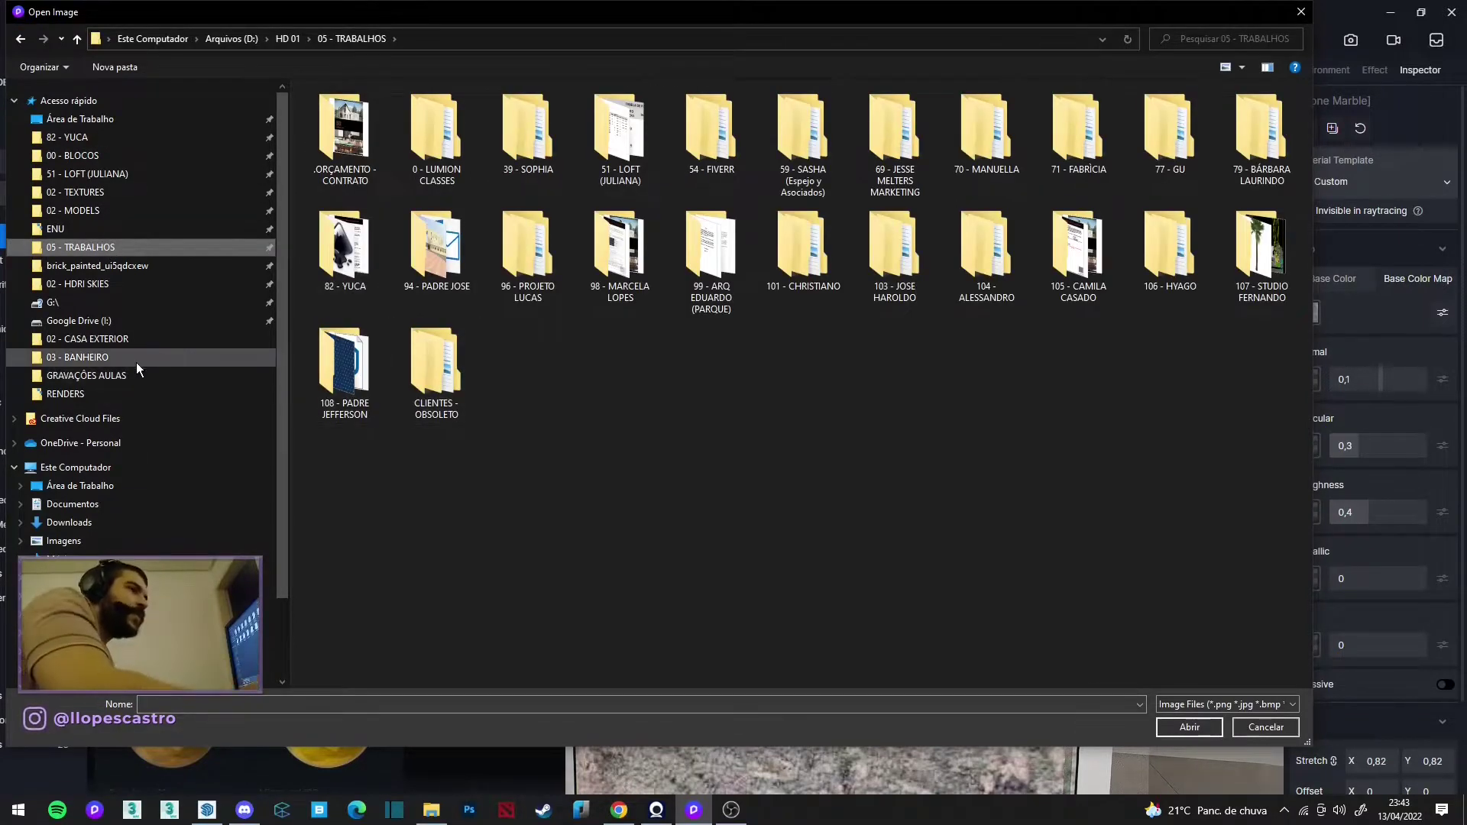
pyautogui.click(138, 375)
pyautogui.doubleClick(679, 129)
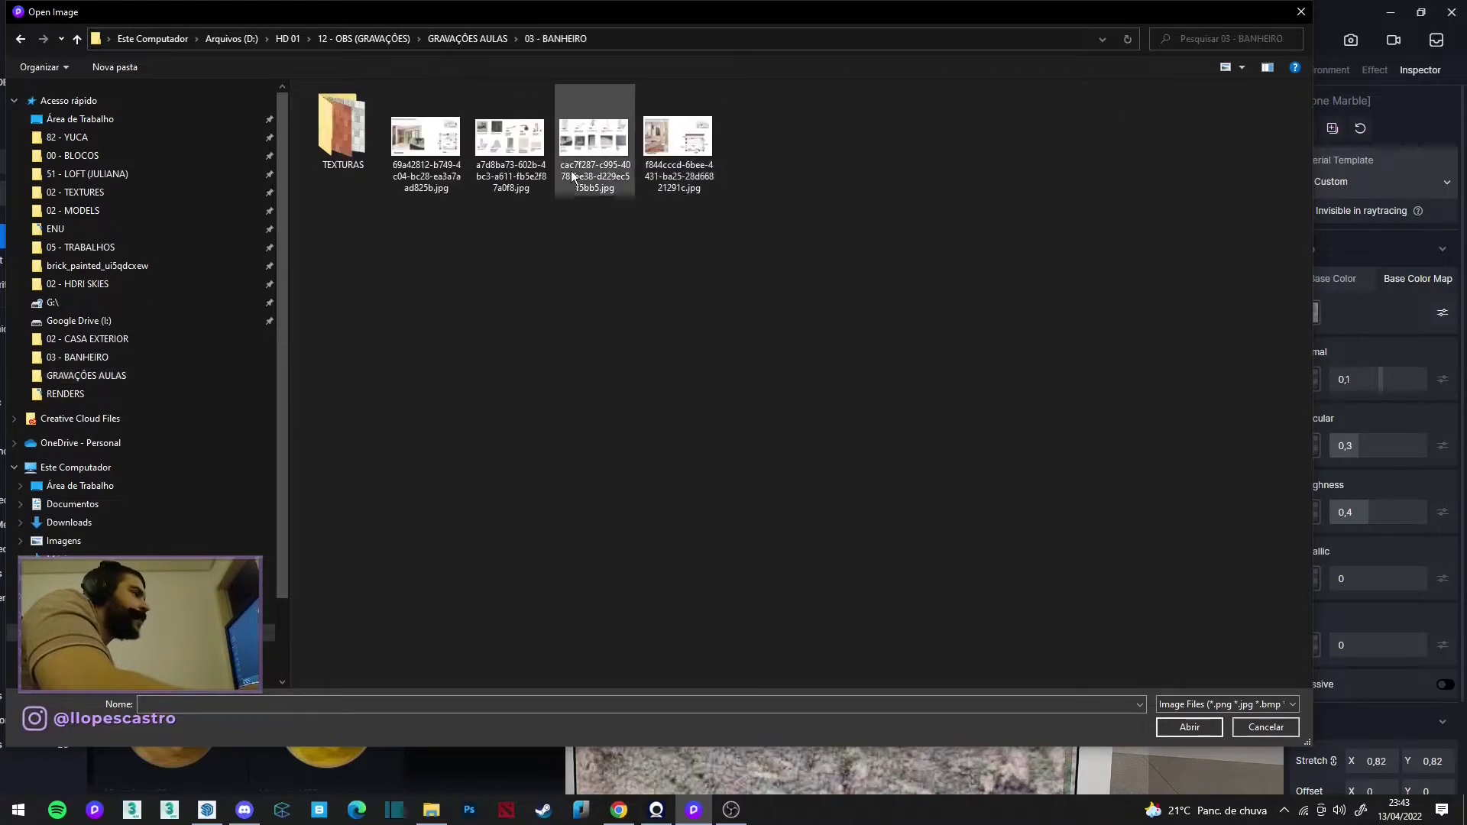
pyautogui.click(393, 136)
pyautogui.doubleClick(354, 137)
pyautogui.doubleClick(429, 118)
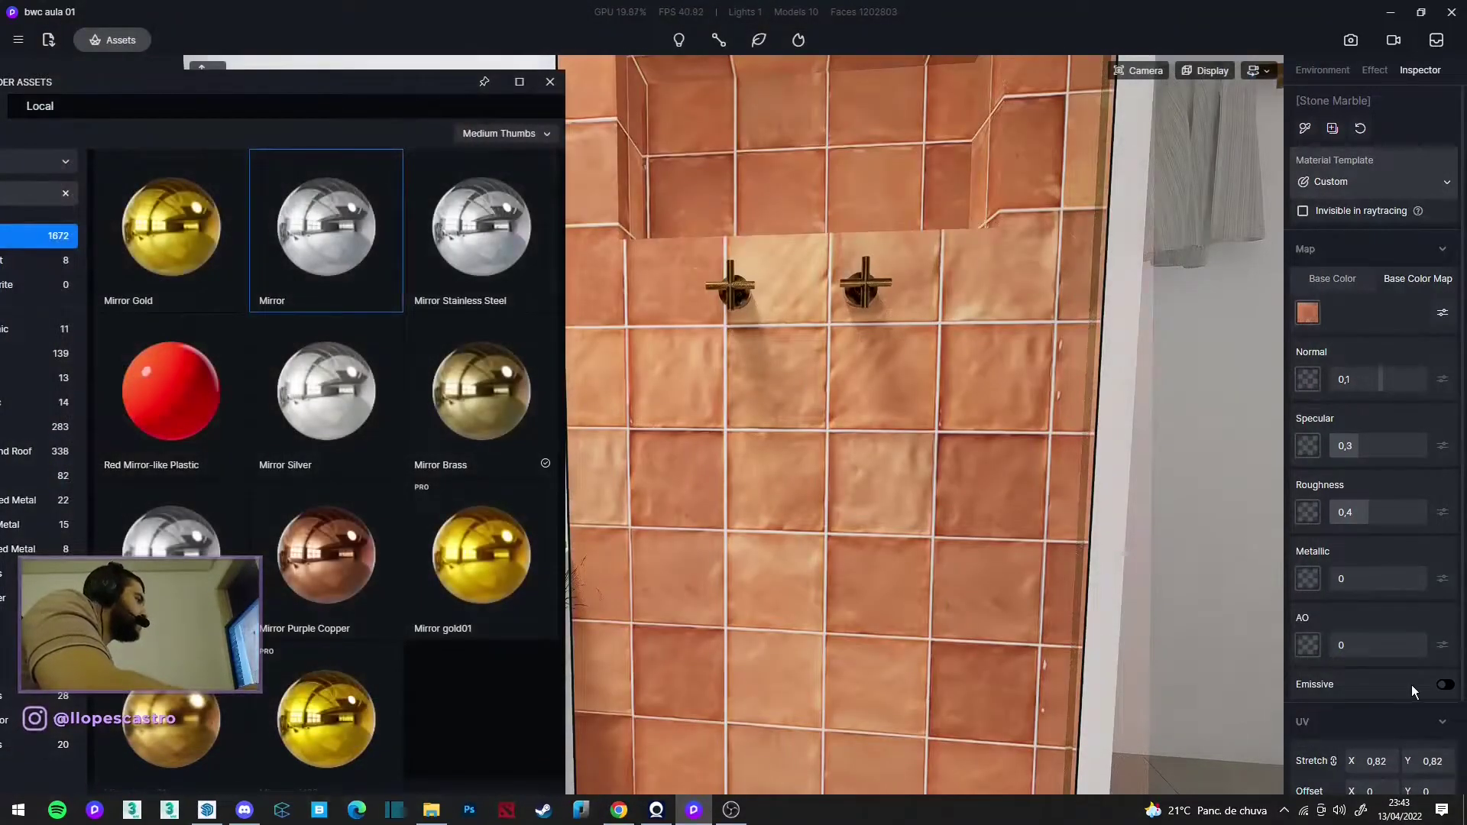
# Step: Set the texture's horizontal stretch to 1 and frame the tiled shower wall and floor
pyautogui.scroll(-2, 1368, 535)
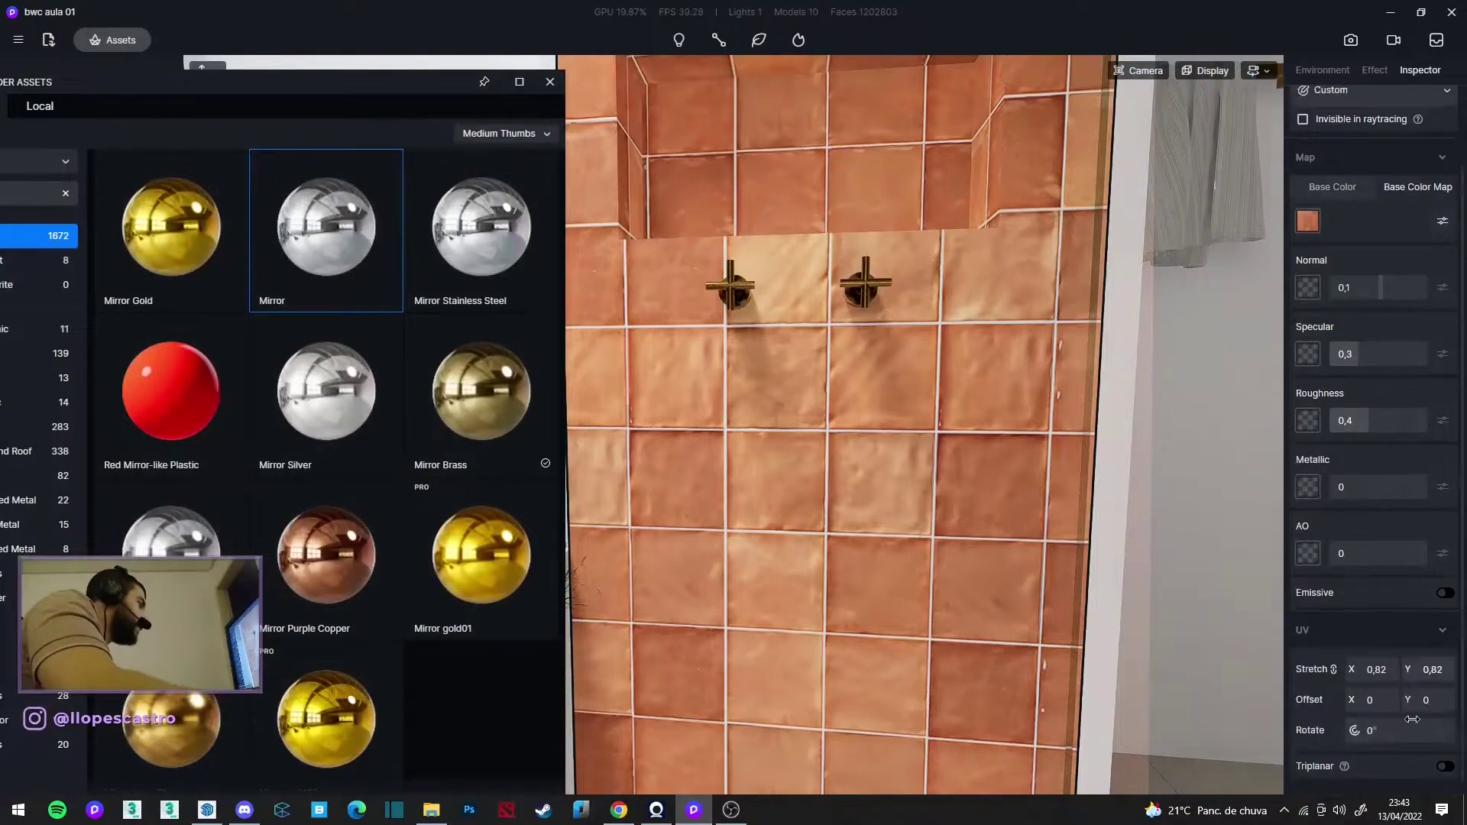
pyautogui.doubleClick(1380, 656)
pyautogui.write('1')
pyautogui.press('Return')
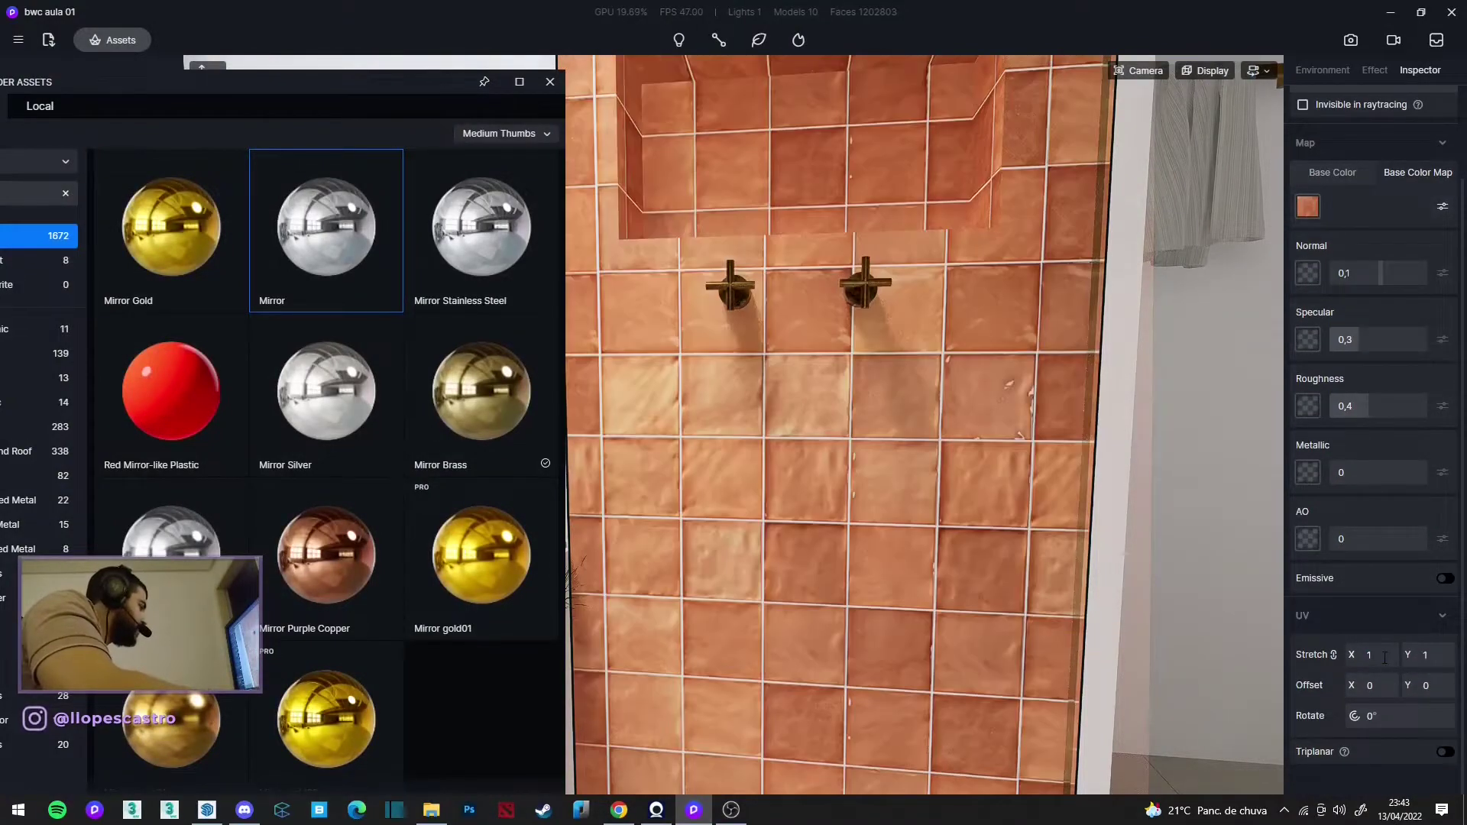
pyautogui.scroll(-3, 833, 495)
pyautogui.moveTo(827, 434); pyautogui.dragTo(764, 428, button='right')
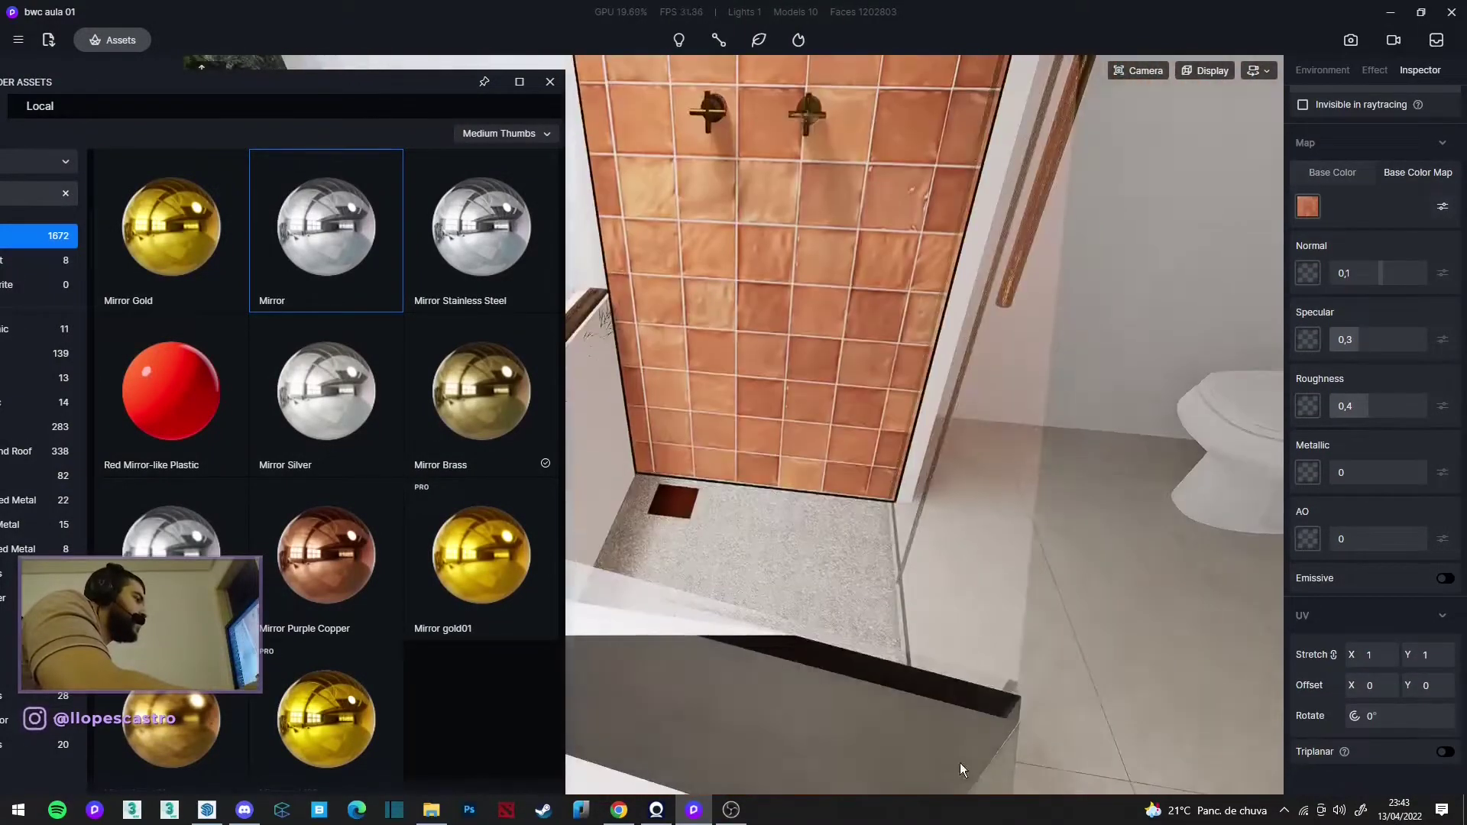
pyautogui.moveTo(960, 763); pyautogui.dragTo(818, 580, button='right')
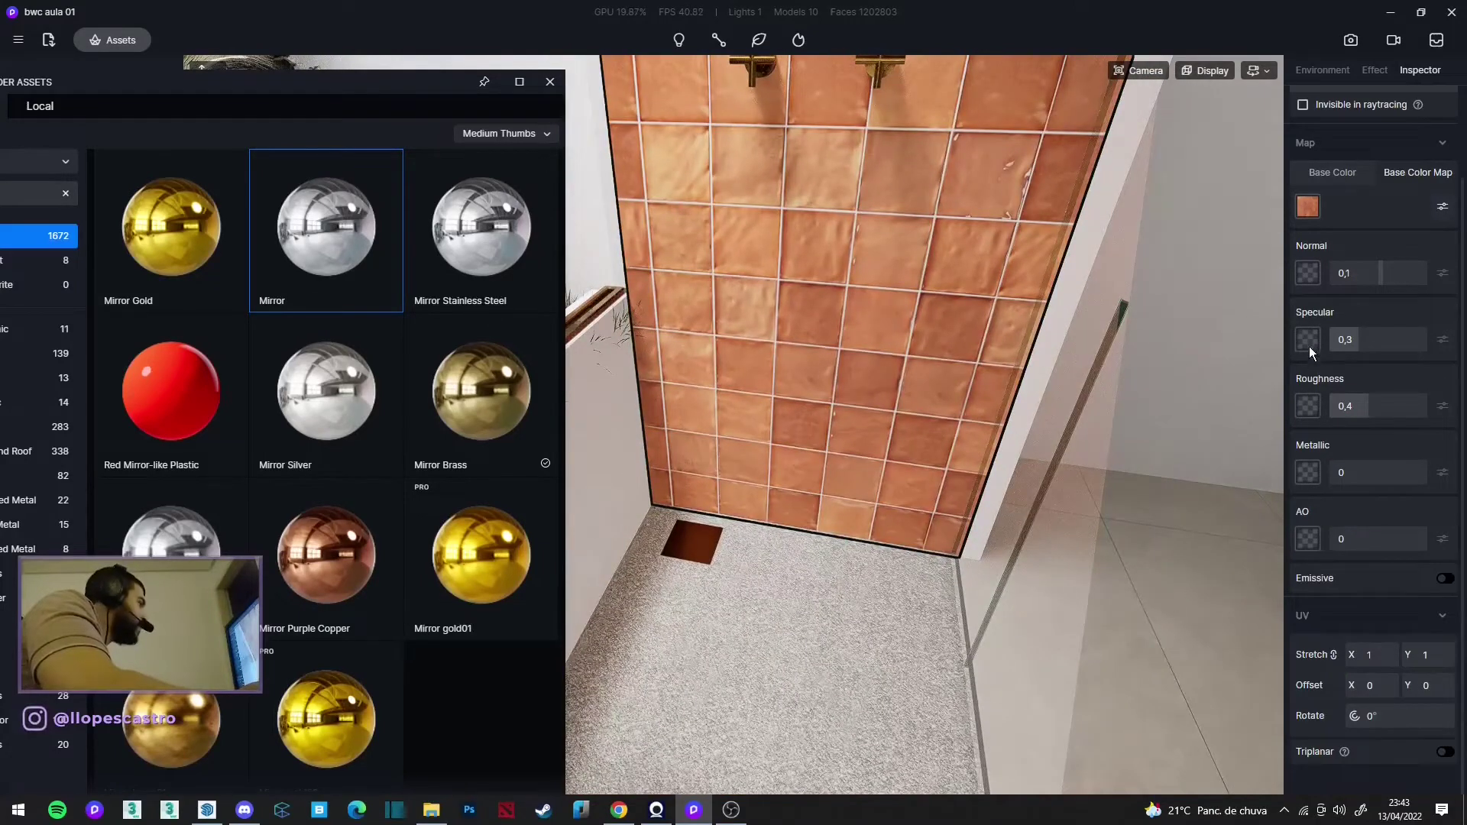
pyautogui.moveTo(1197, 359); pyautogui.dragTo(1192, 329, button='right')
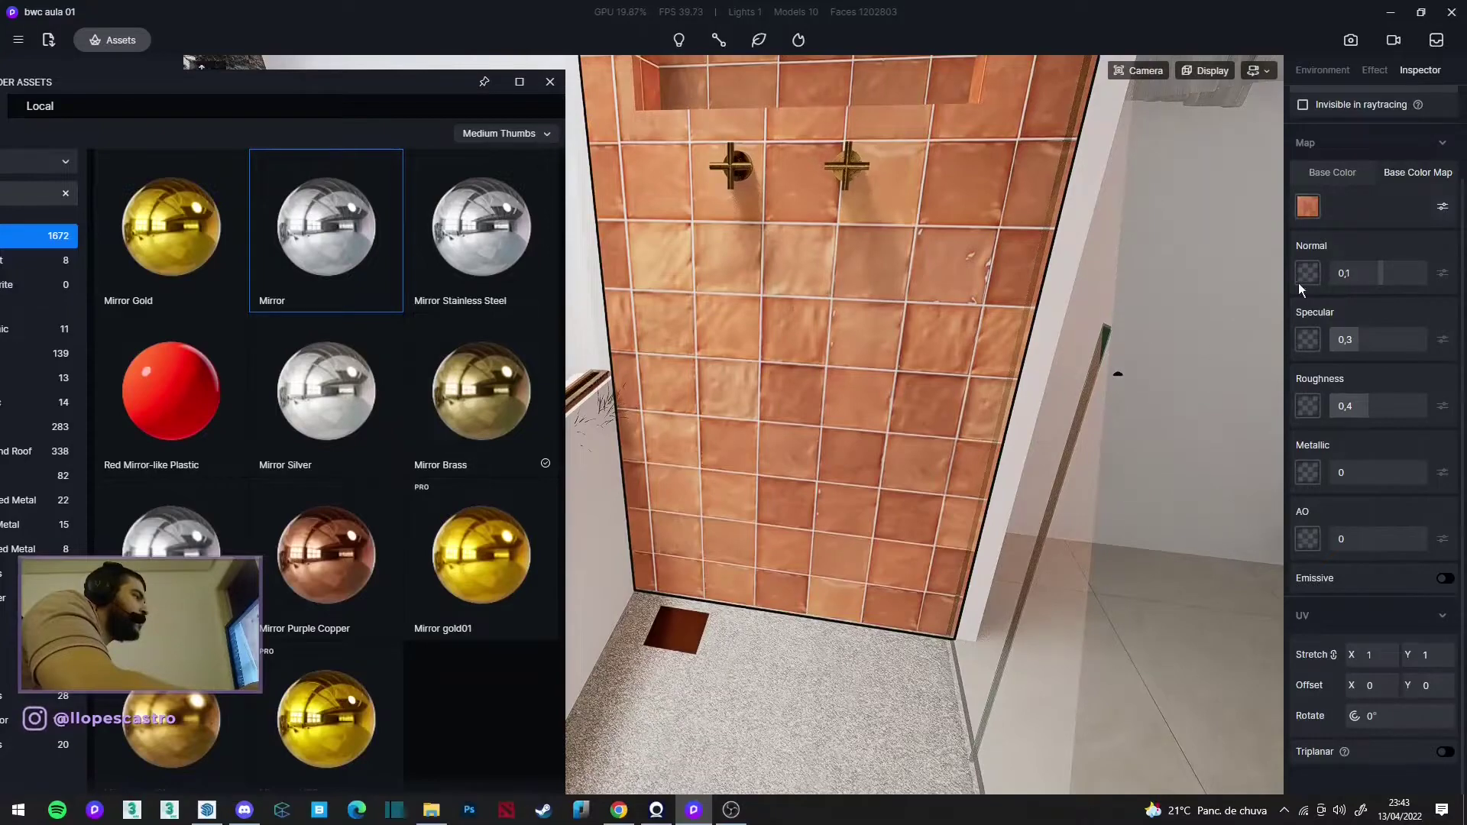
# Step: Load BUMP_REF4 as the tiles' normal map and adjust its bump strength
pyautogui.click(1308, 275)
pyautogui.doubleClick(368, 135)
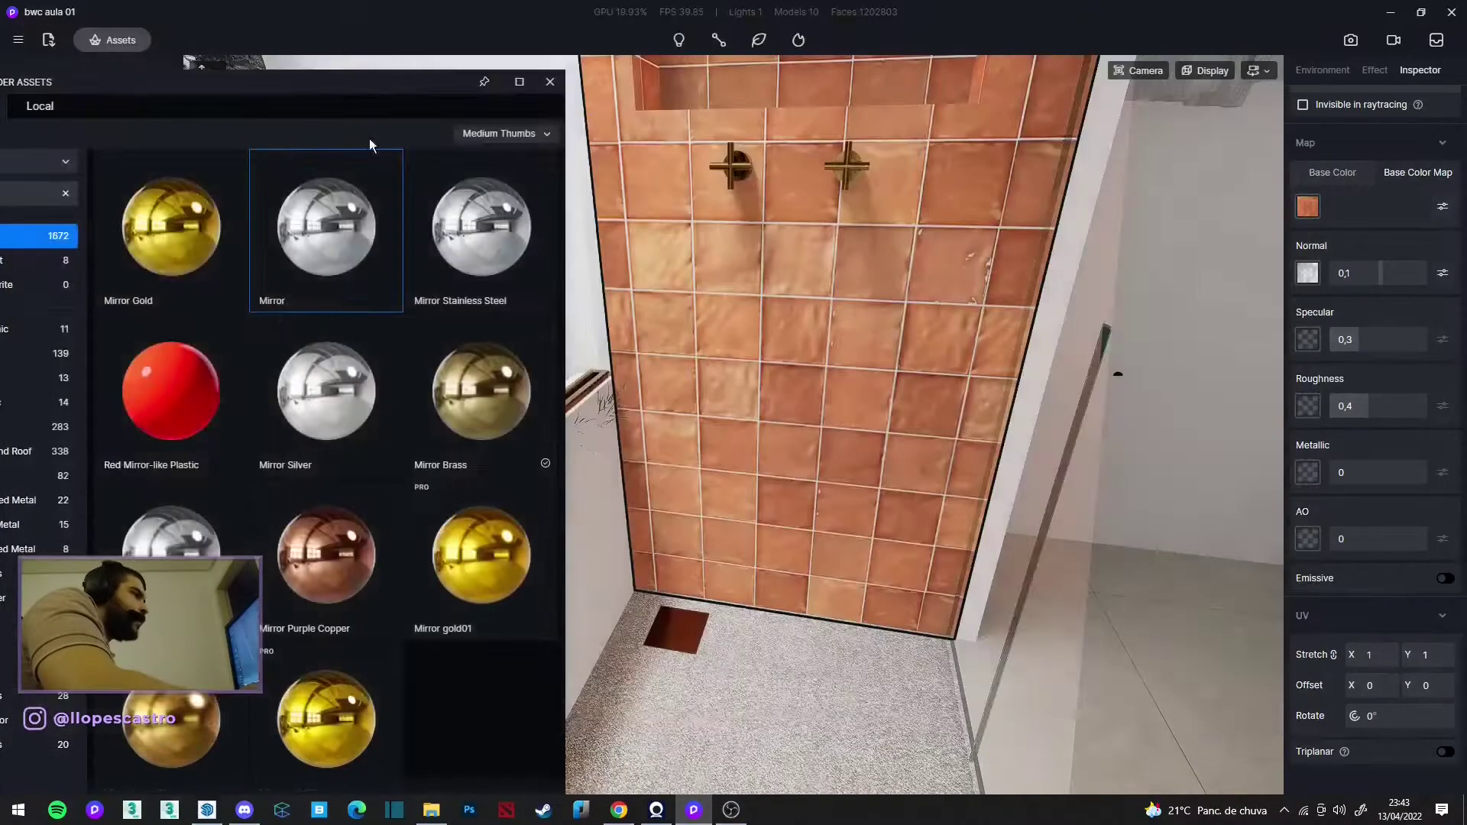
pyautogui.moveTo(933, 518); pyautogui.dragTo(878, 332, button='right')
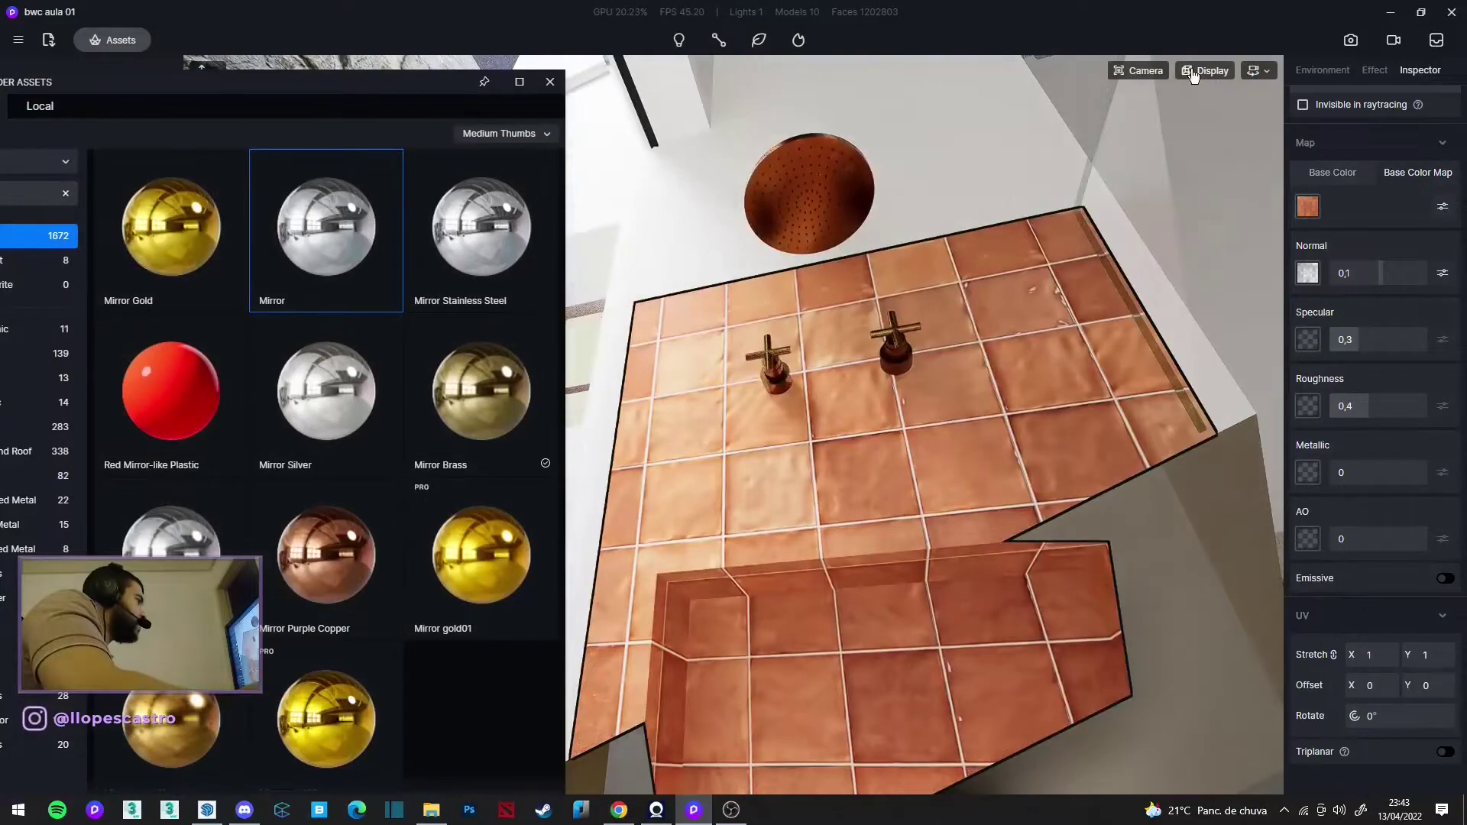
pyautogui.click(1207, 71)
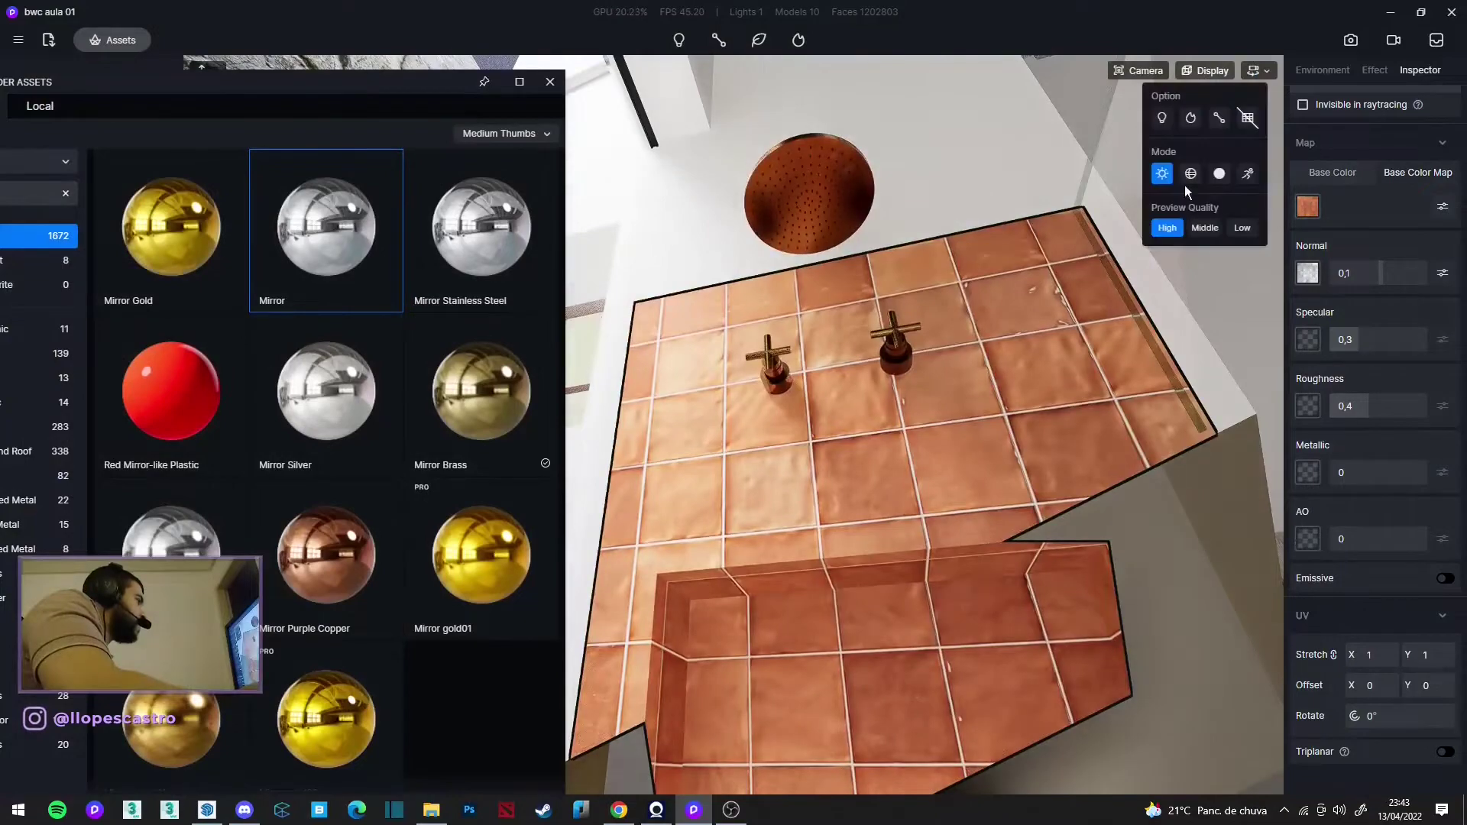
pyautogui.click(1159, 73)
pyautogui.moveTo(1153, 186); pyautogui.dragTo(980, 205)
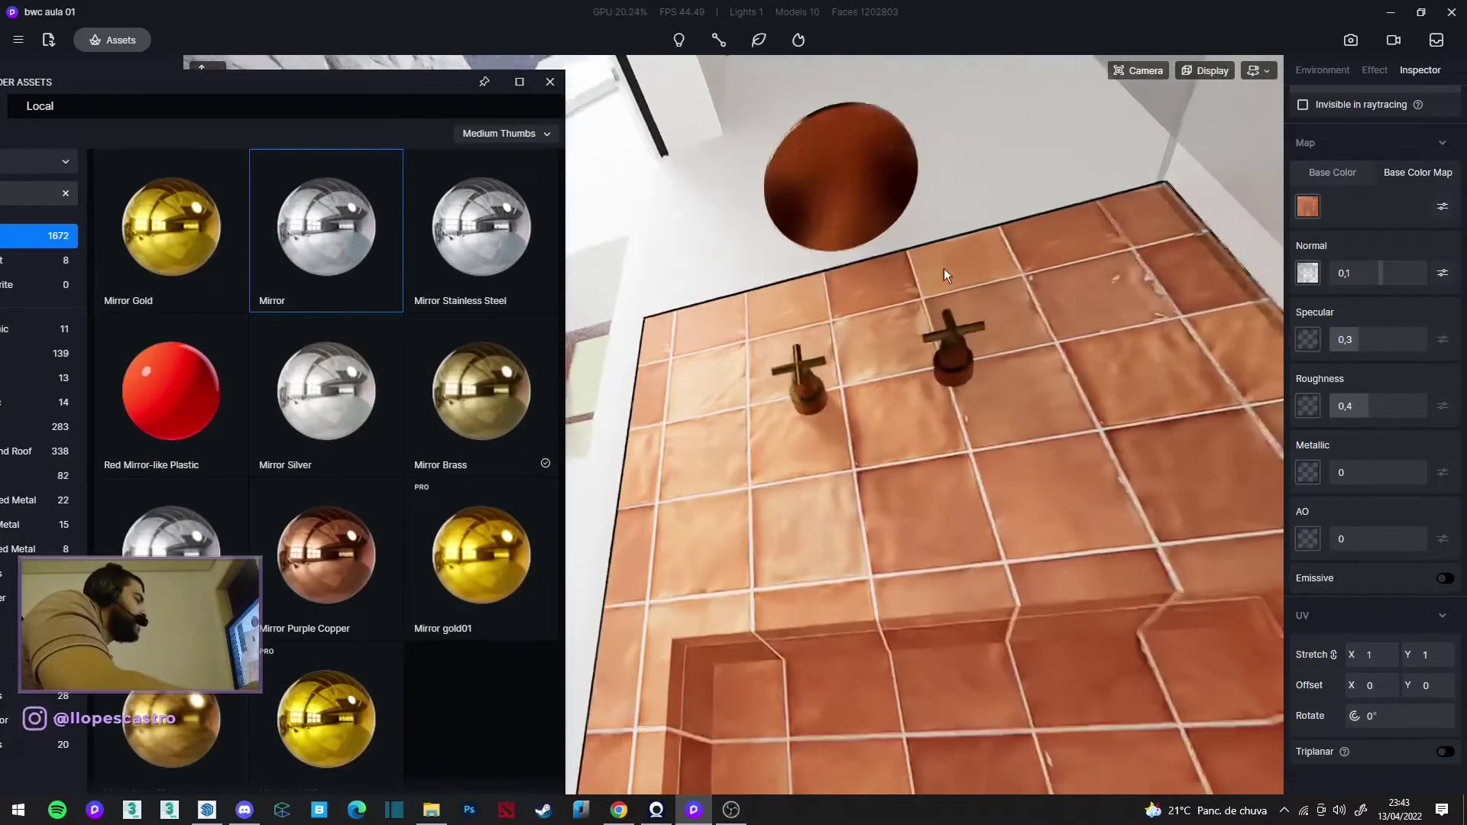
pyautogui.scroll(3, 941, 290)
pyautogui.scroll(3, 925, 230)
pyautogui.scroll(3, 994, 237)
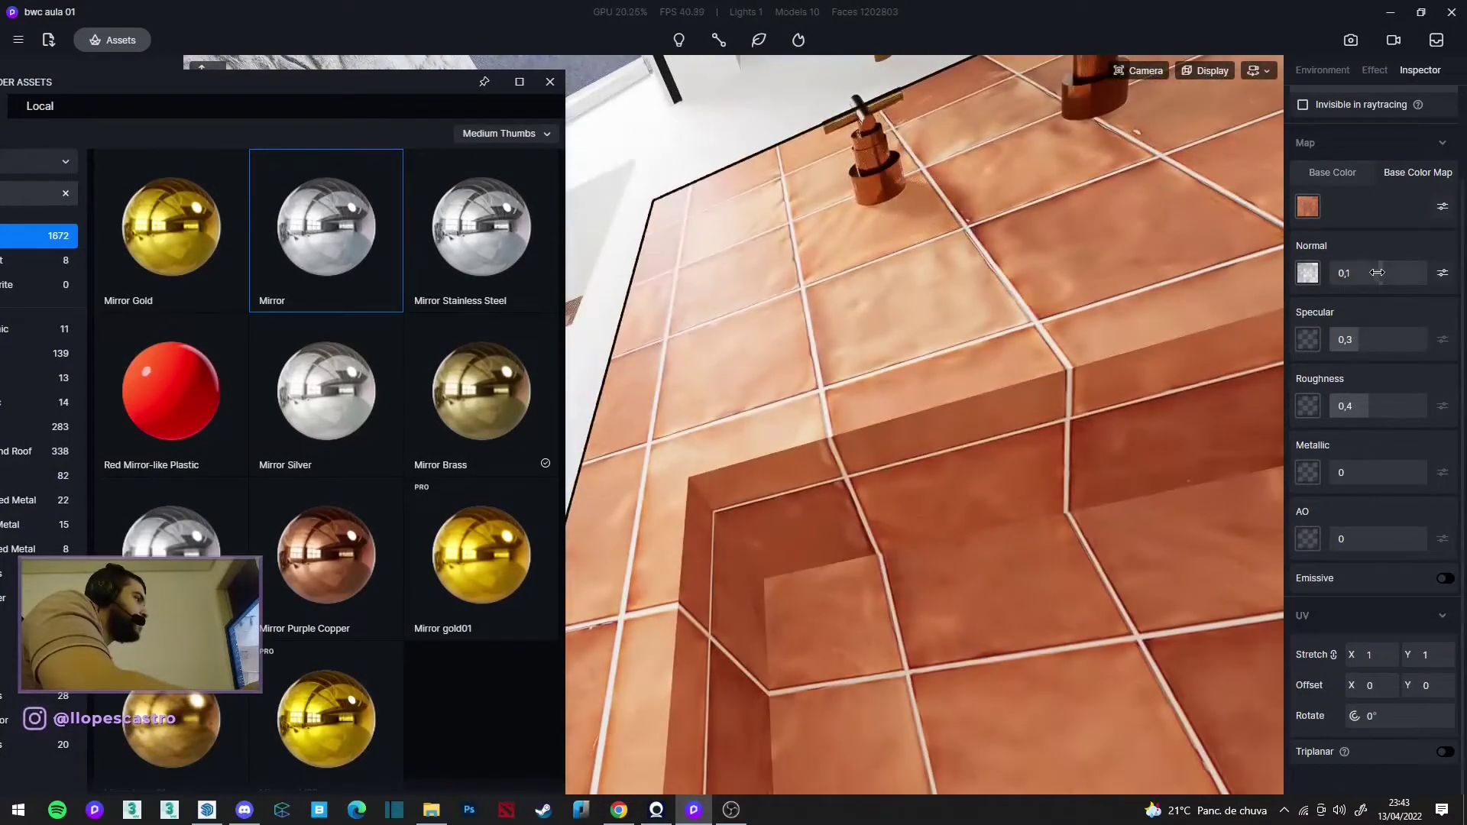
pyautogui.moveTo(1416, 275)
pyautogui.mouseDown()
pyautogui.moveTo(1433, 281)
pyautogui.moveTo(1351, 274)
pyautogui.moveTo(1375, 279)
pyautogui.mouseUp()
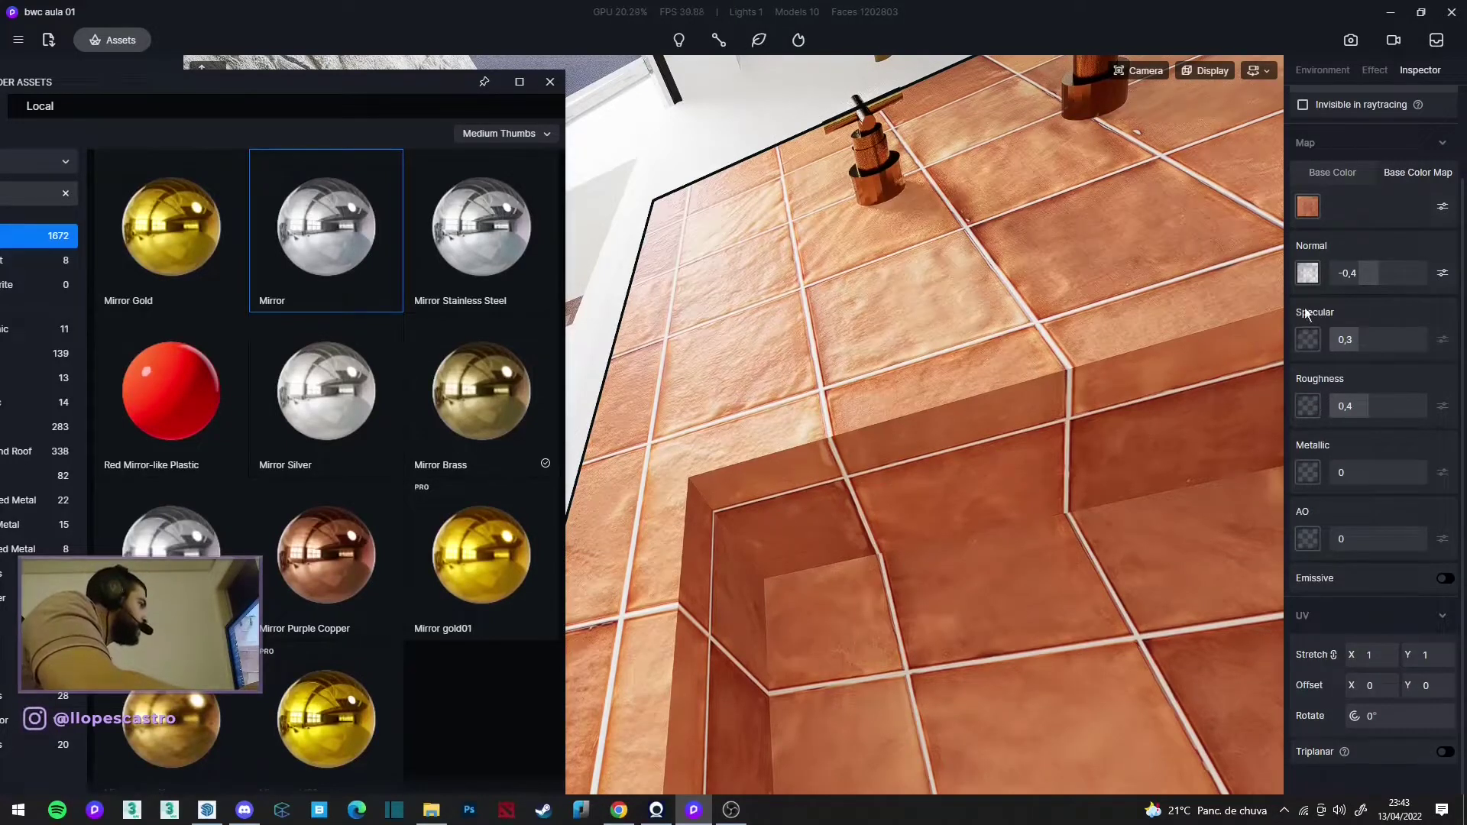
# Step: Copy the normal map into Roughness, then set Roughness 0, Specular 0.15 and Normal -0.15
pyautogui.rightClick(1308, 268)
pyautogui.click(1334, 350)
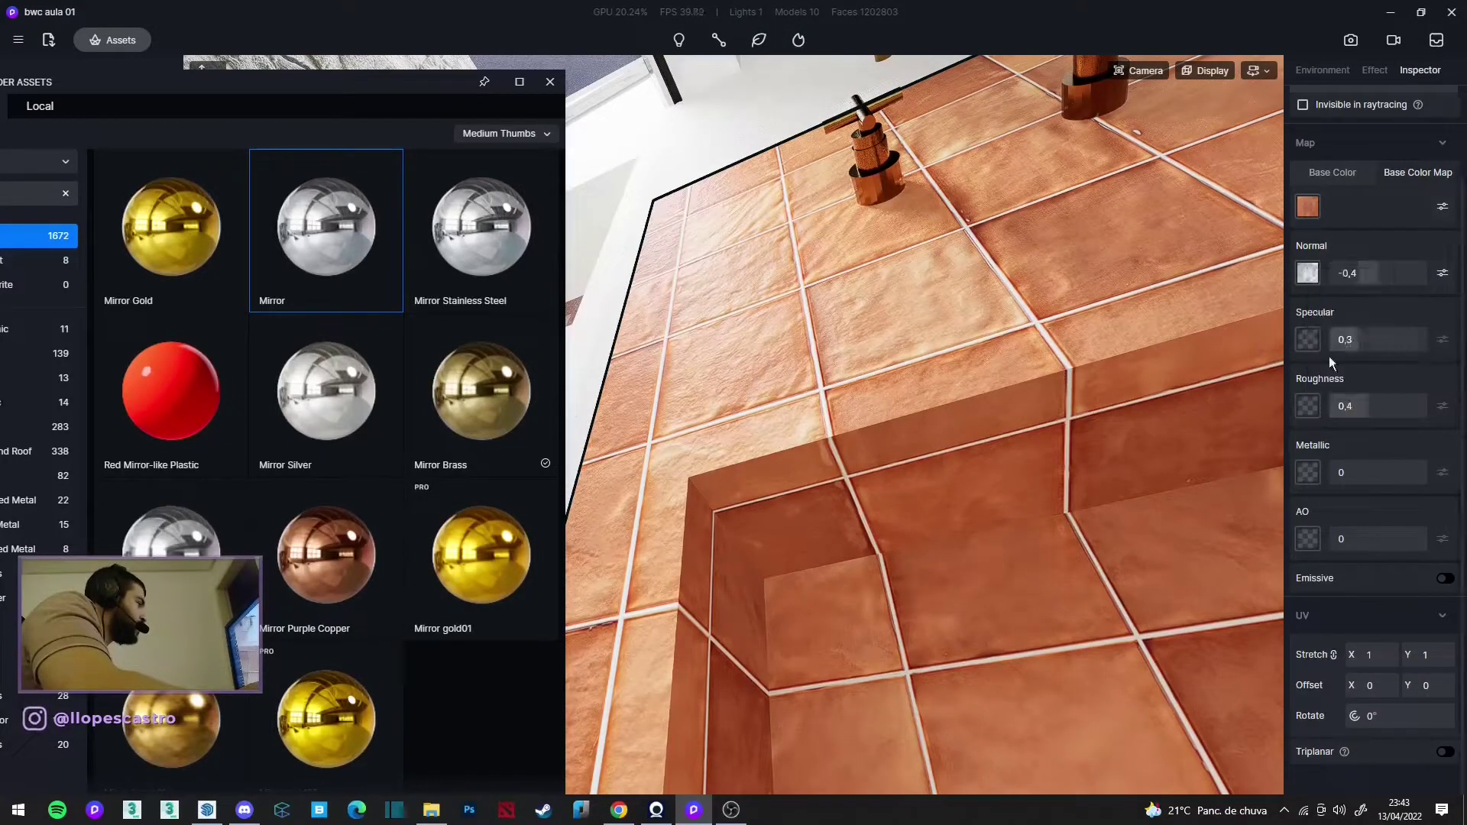
pyautogui.rightClick(1308, 408)
pyautogui.click(1336, 499)
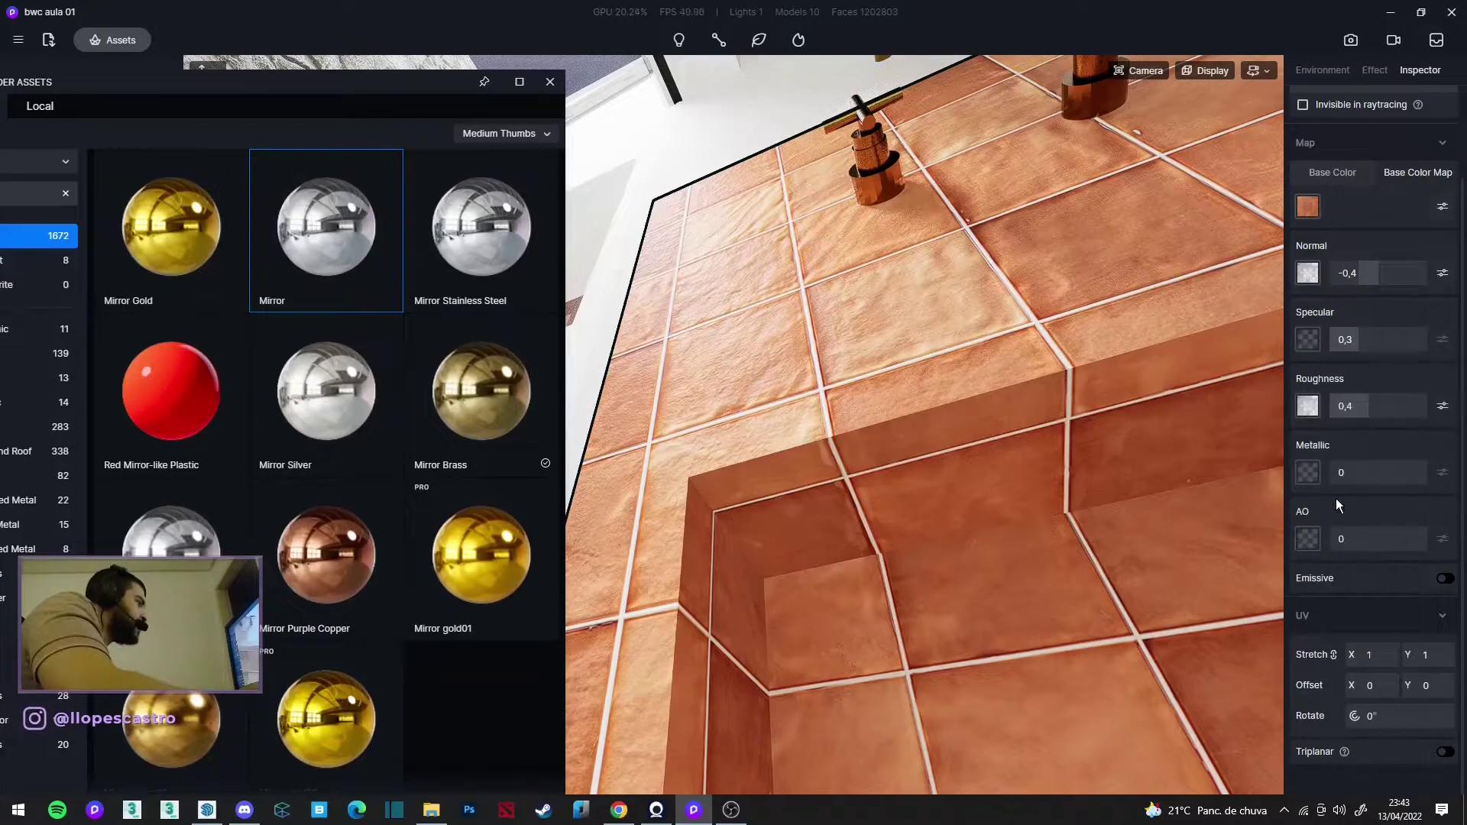
pyautogui.moveTo(1329, 405); pyautogui.dragTo(1299, 410)
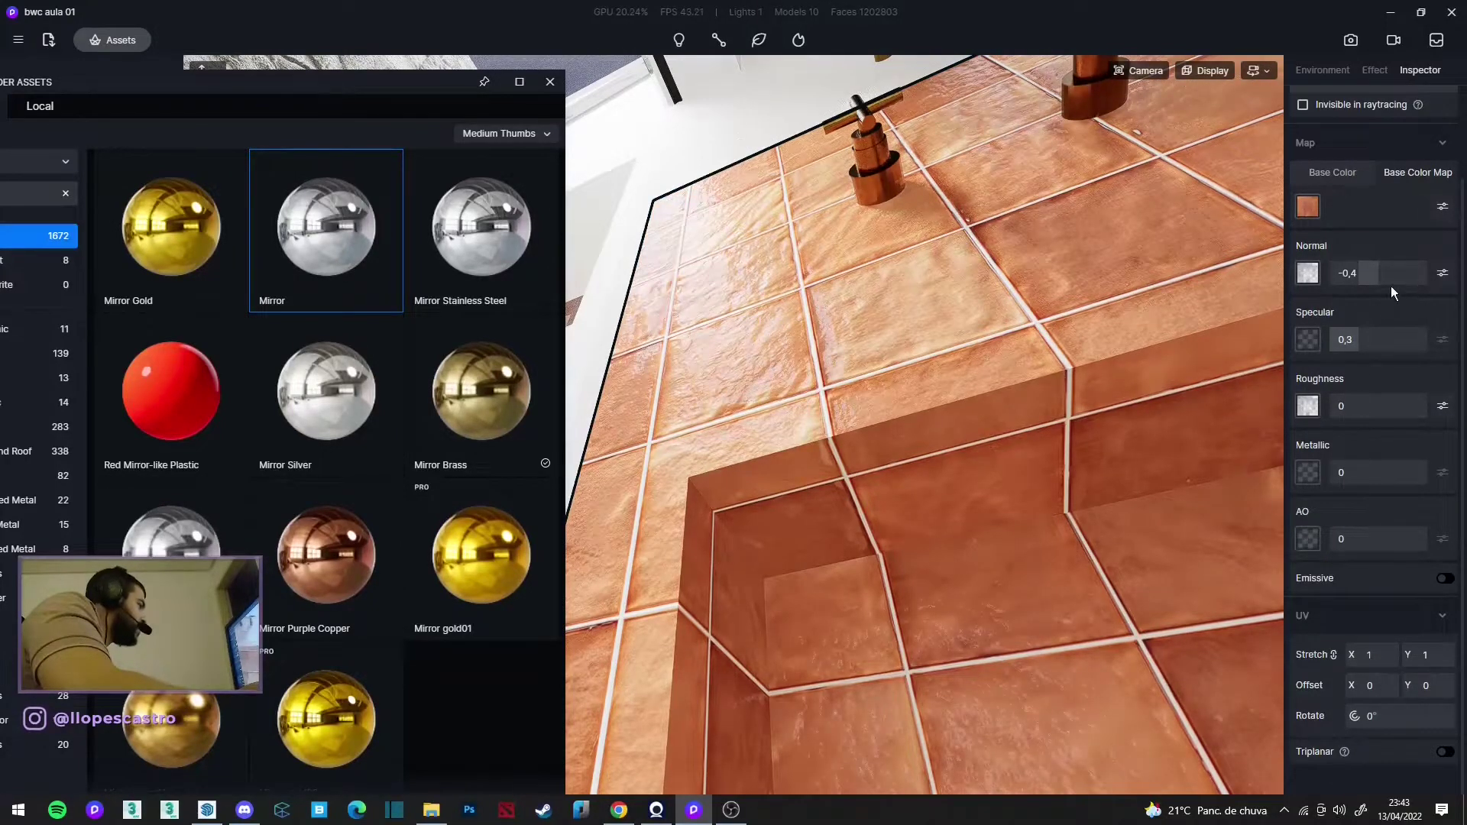
pyautogui.moveTo(1365, 281); pyautogui.dragTo(1370, 284)
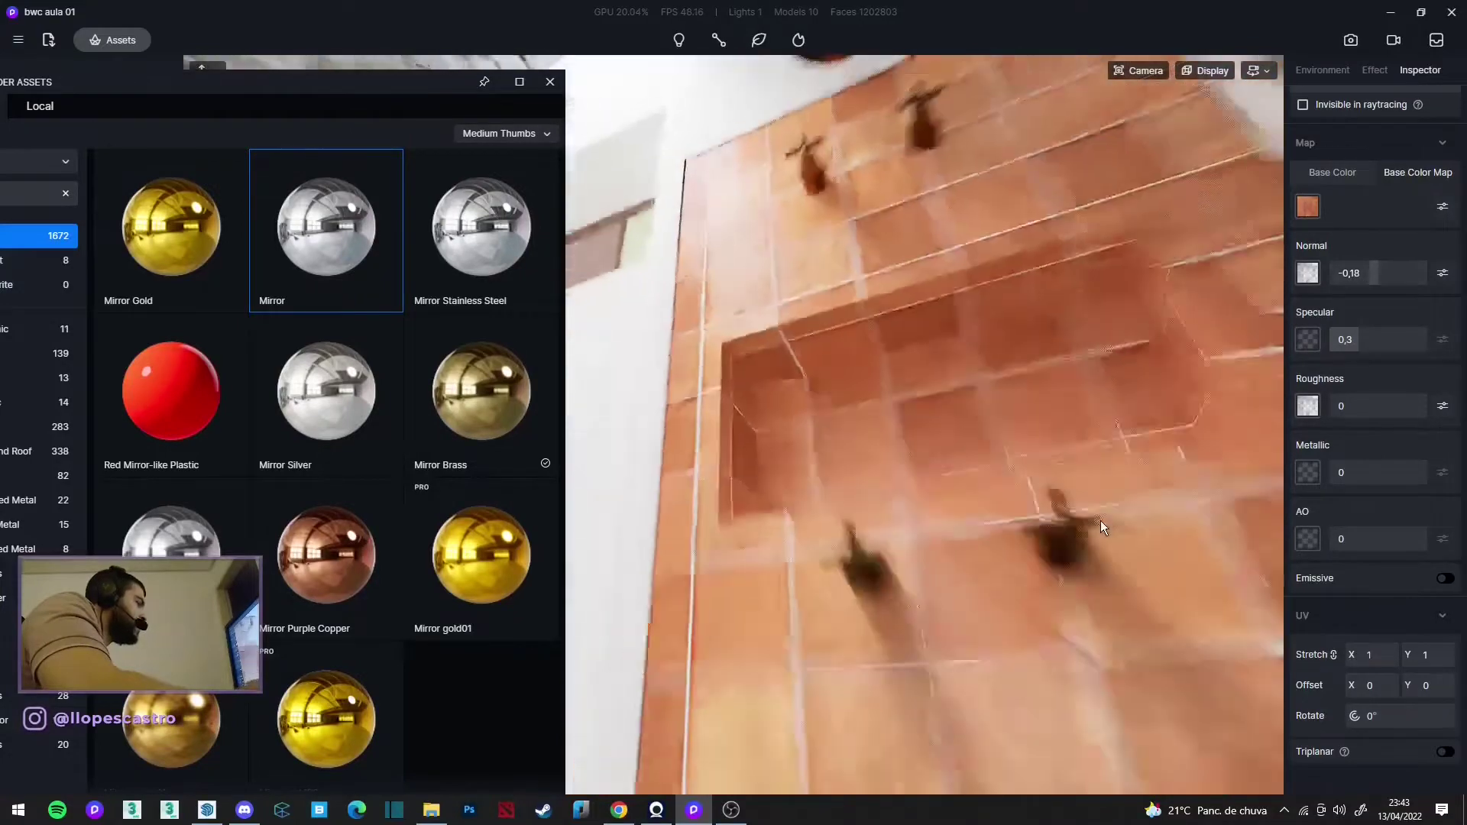
pyautogui.moveTo(1101, 521)
pyautogui.mouseDown(button='right')
pyautogui.moveTo(1099, 576)
pyautogui.moveTo(1029, 295)
pyautogui.moveTo(764, 397)
pyautogui.mouseUp(button='right')
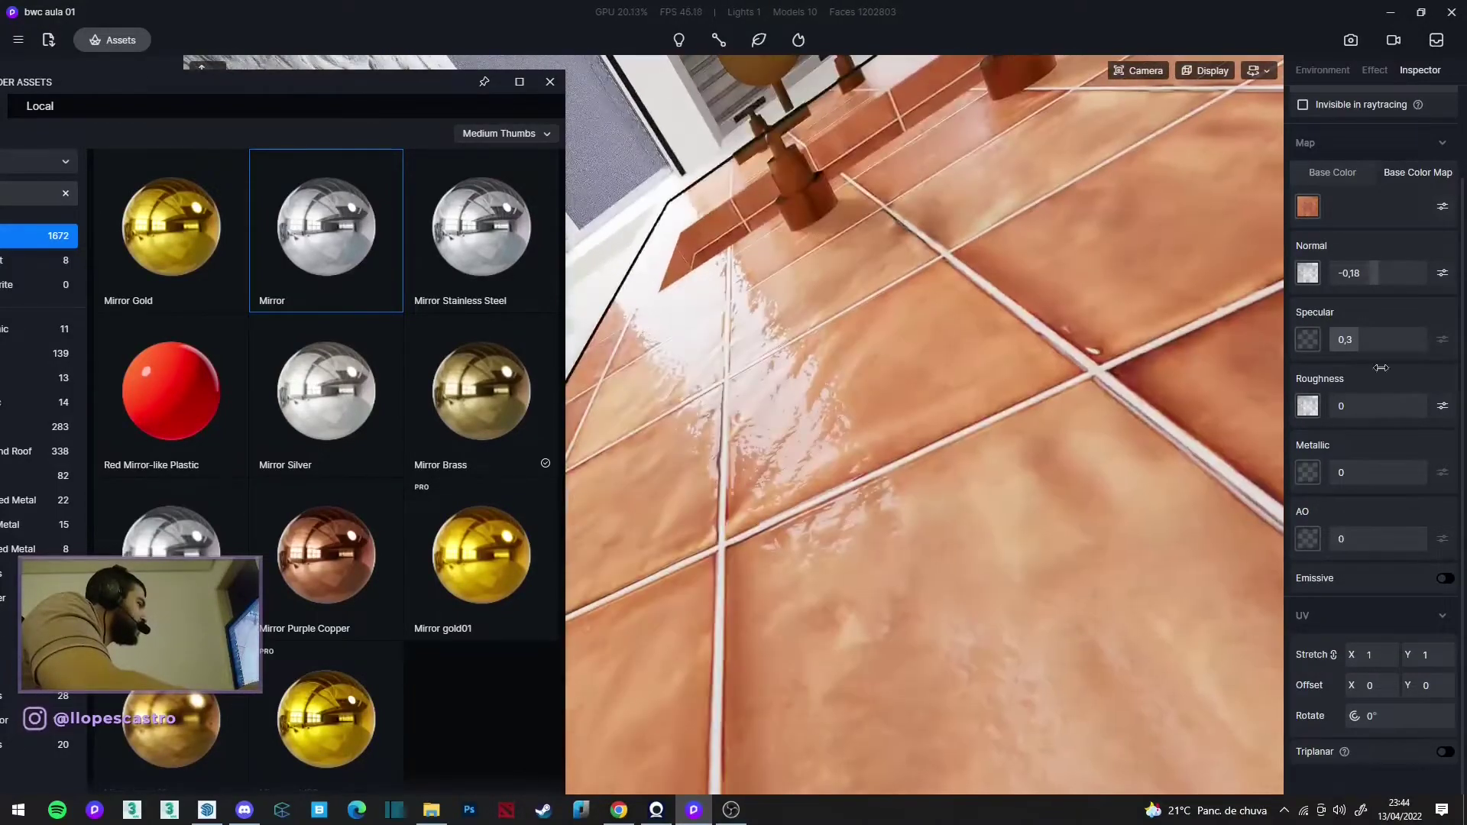
pyautogui.moveTo(1352, 344); pyautogui.dragTo(1347, 362)
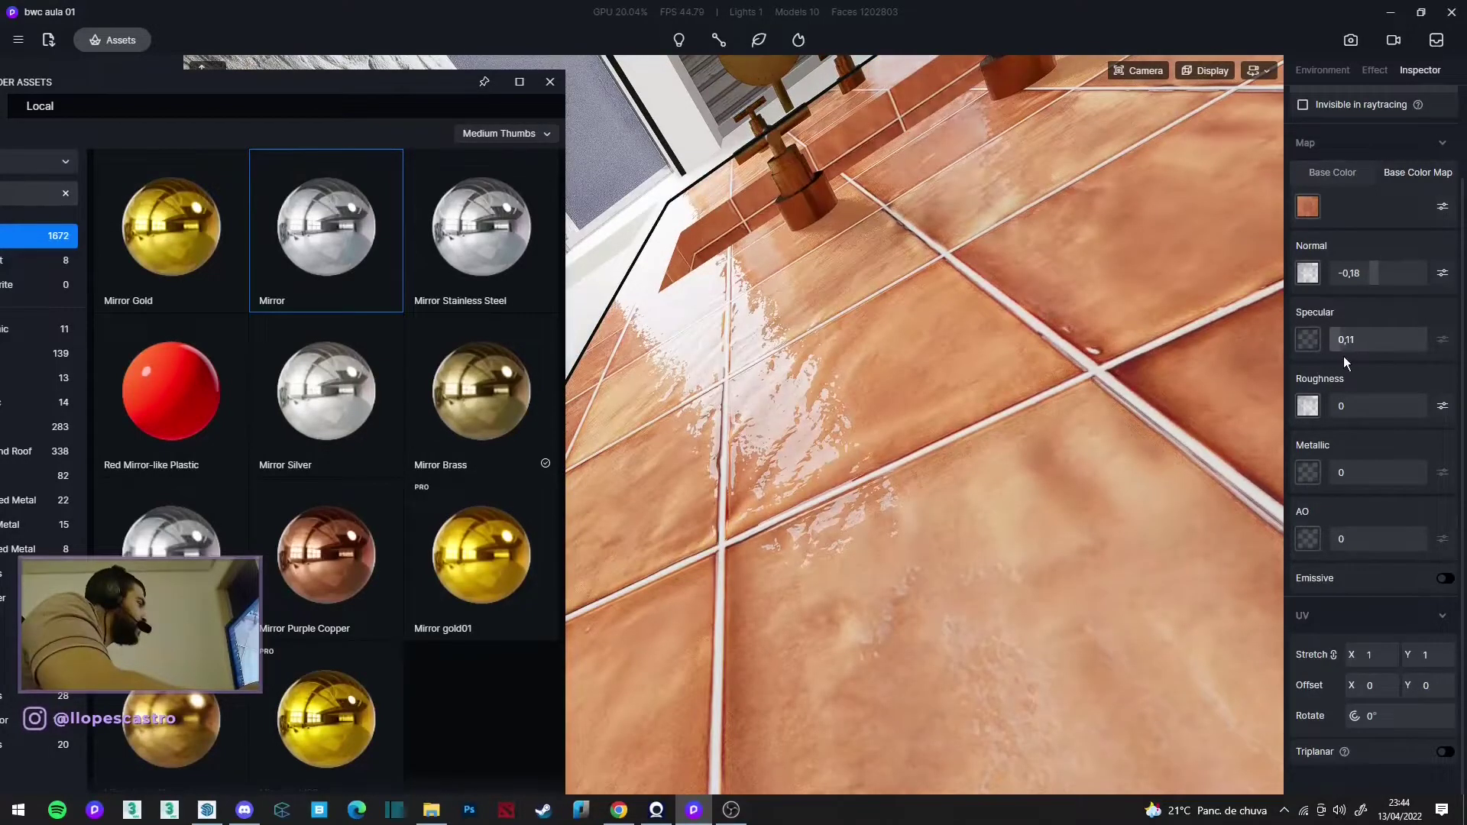
pyautogui.moveTo(1366, 282); pyautogui.dragTo(1372, 282)
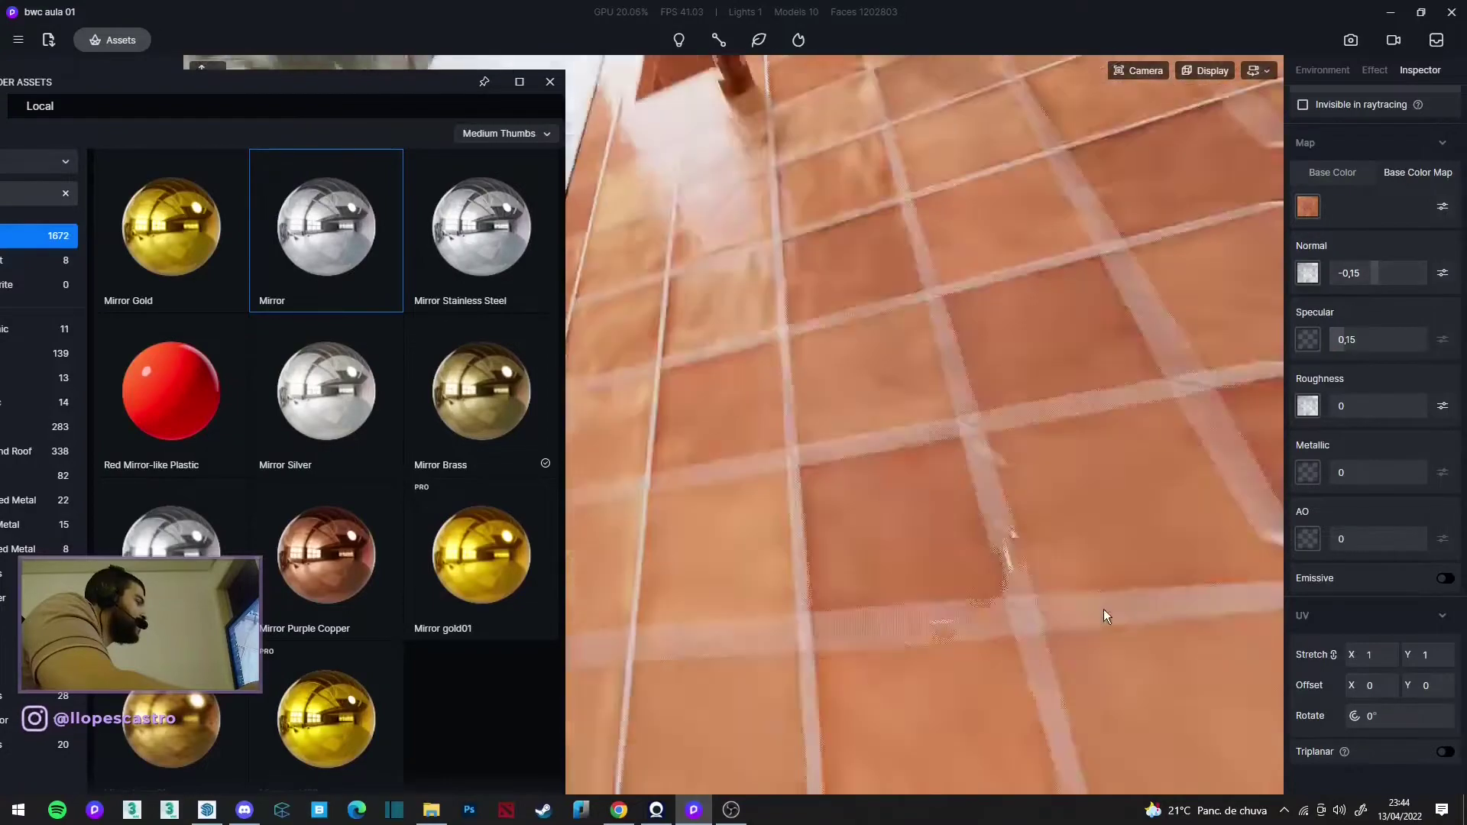
pyautogui.moveTo(1104, 609)
pyautogui.mouseDown(button='right')
pyautogui.moveTo(1061, 422)
pyautogui.moveTo(1066, 534)
pyautogui.moveTo(1189, 351)
pyautogui.moveTo(865, 428)
pyautogui.moveTo(1090, 416)
pyautogui.moveTo(1067, 411)
pyautogui.moveTo(1090, 325)
pyautogui.moveTo(1226, 298)
pyautogui.moveTo(1158, 335)
pyautogui.mouseUp(button='right')
# Step: Set the UV stretch to 2 so the tiles repeat twice as often
pyautogui.click(1372, 654)
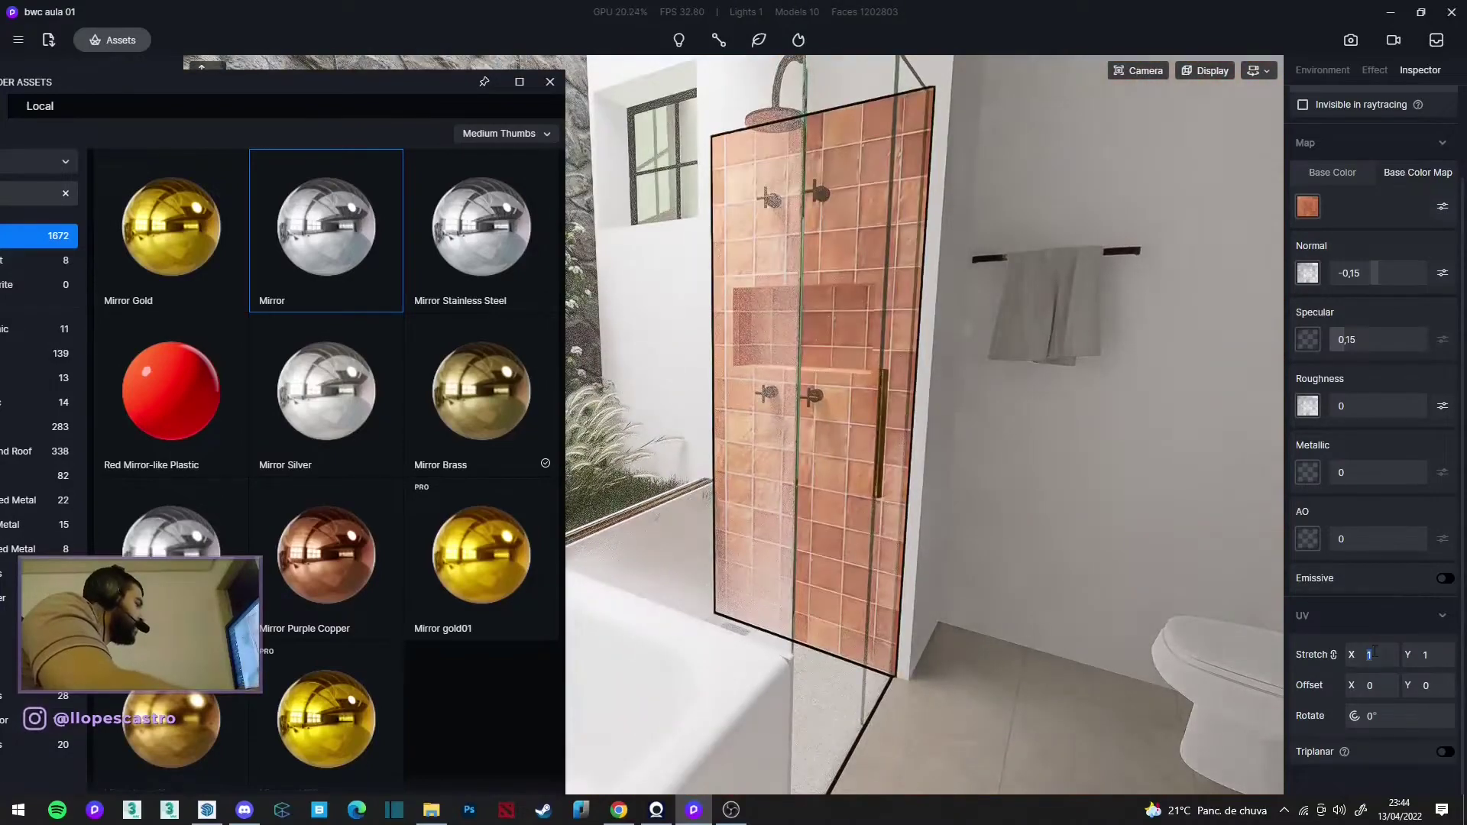
pyautogui.write('2')
pyautogui.press('Return')
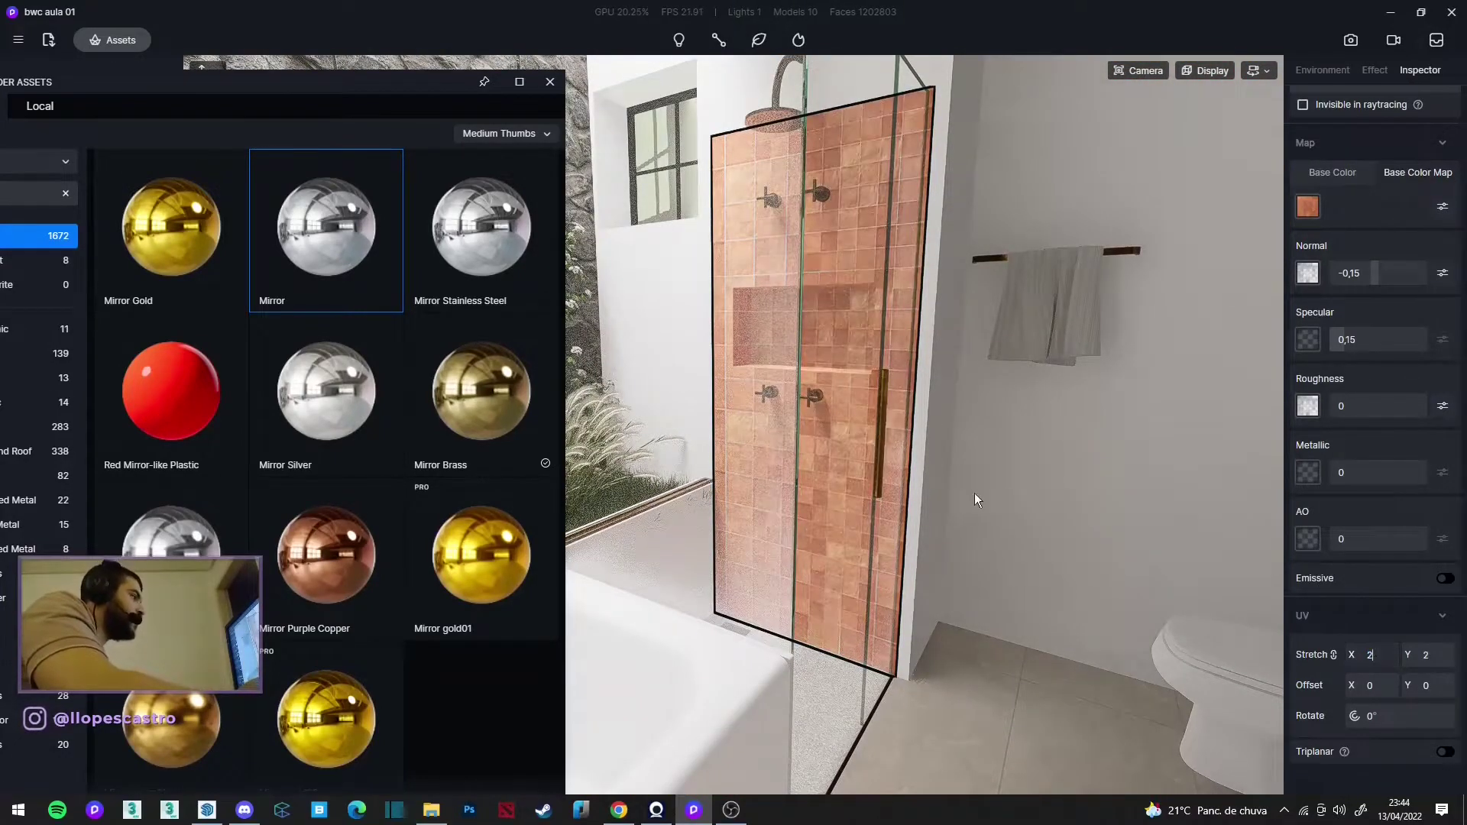
pyautogui.moveTo(974, 493)
pyautogui.mouseDown(button='right')
pyautogui.moveTo(935, 439)
pyautogui.moveTo(1270, 443)
pyautogui.moveTo(990, 470)
pyautogui.moveTo(1204, 466)
pyautogui.mouseUp(button='right')
pyautogui.moveTo(927, 336); pyautogui.dragTo(1397, 373, button='right')
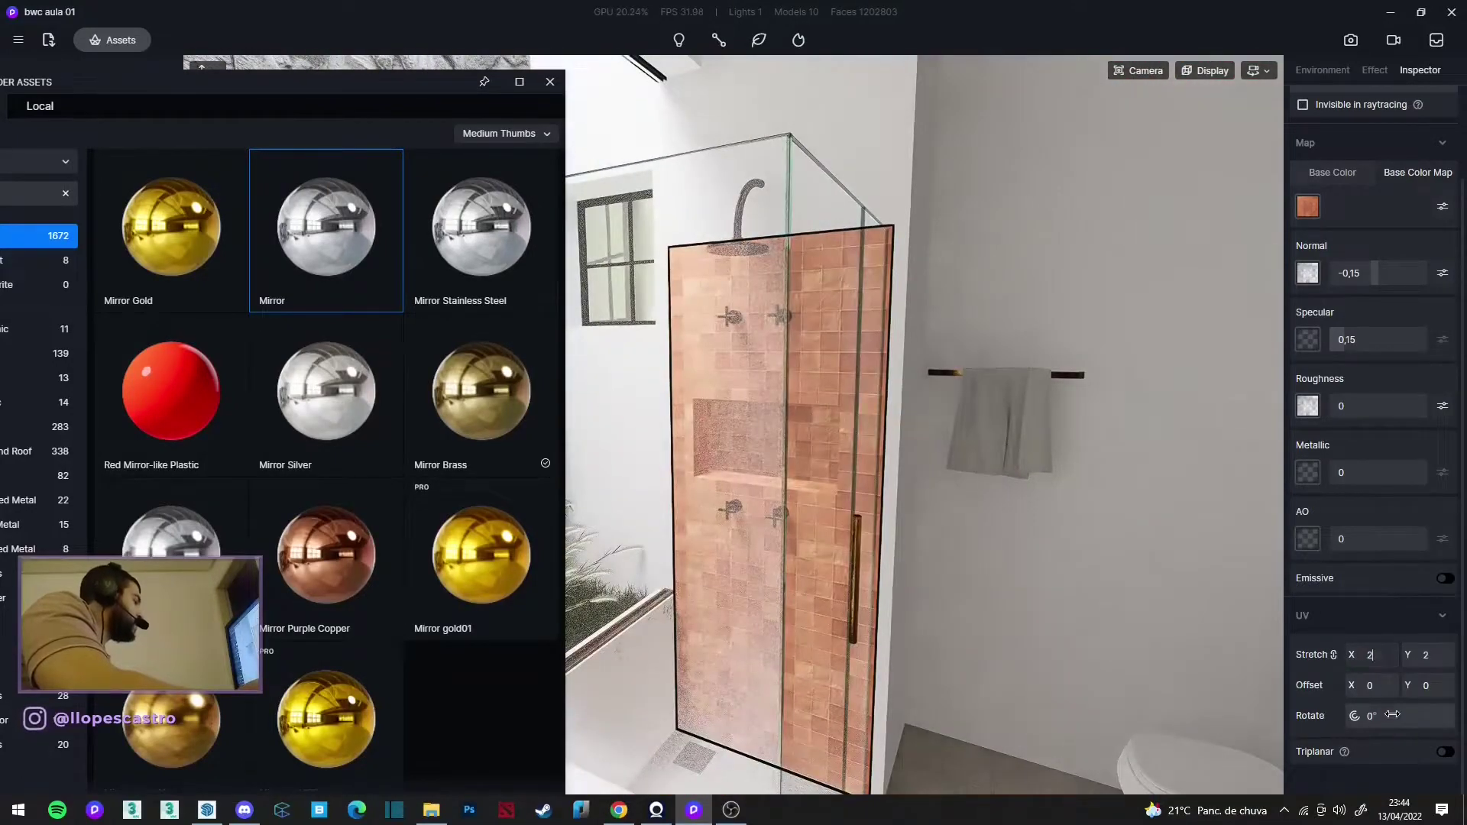
pyautogui.click(1392, 711)
pyautogui.write('45')
# Step: Rotate the tile UVs by 45° and close the material library
pyautogui.press('Return')
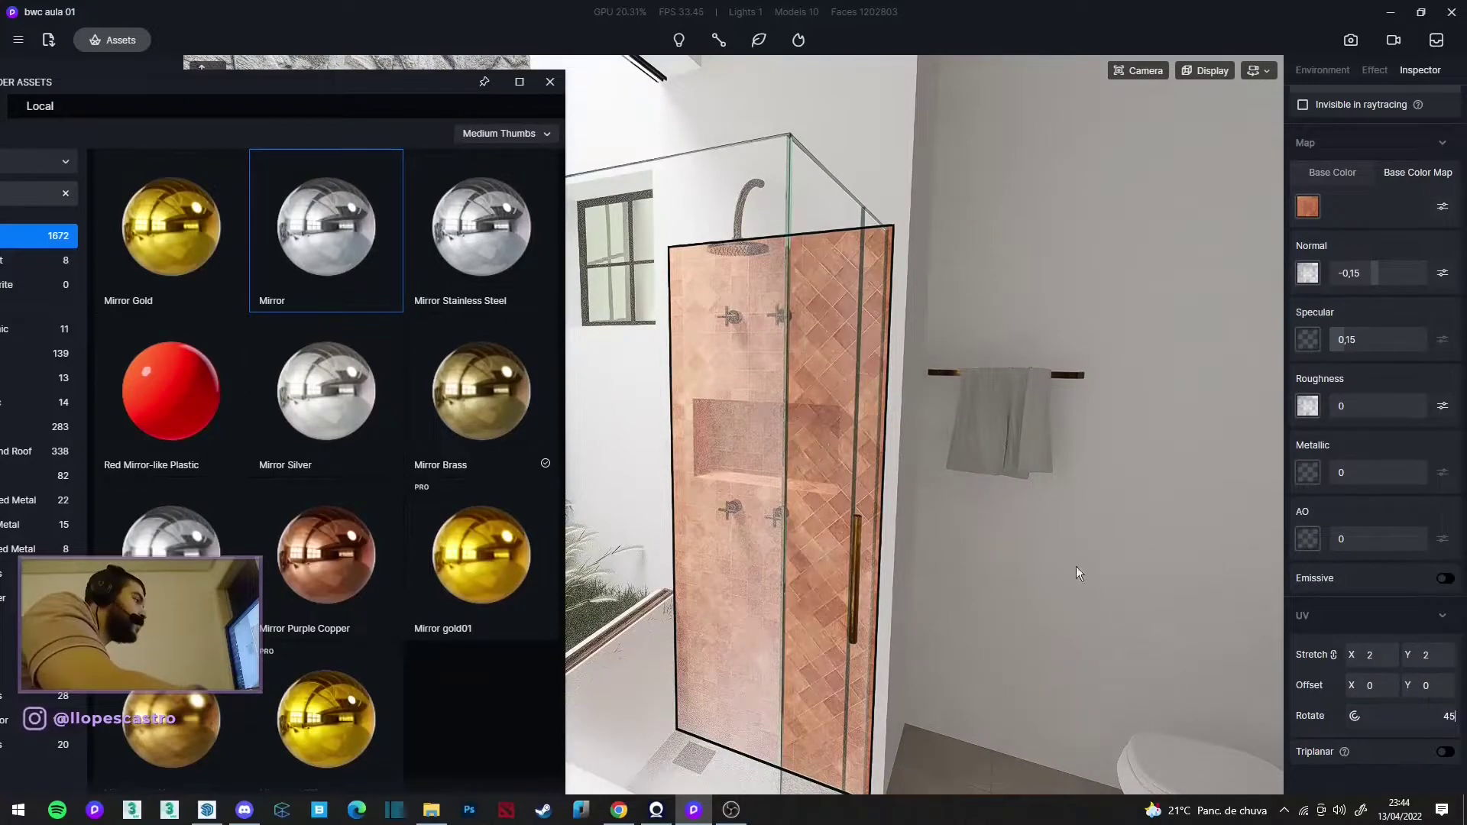
pyautogui.click(1066, 540)
pyautogui.scroll(5, 1043, 481)
pyautogui.scroll(-5, 842, 305)
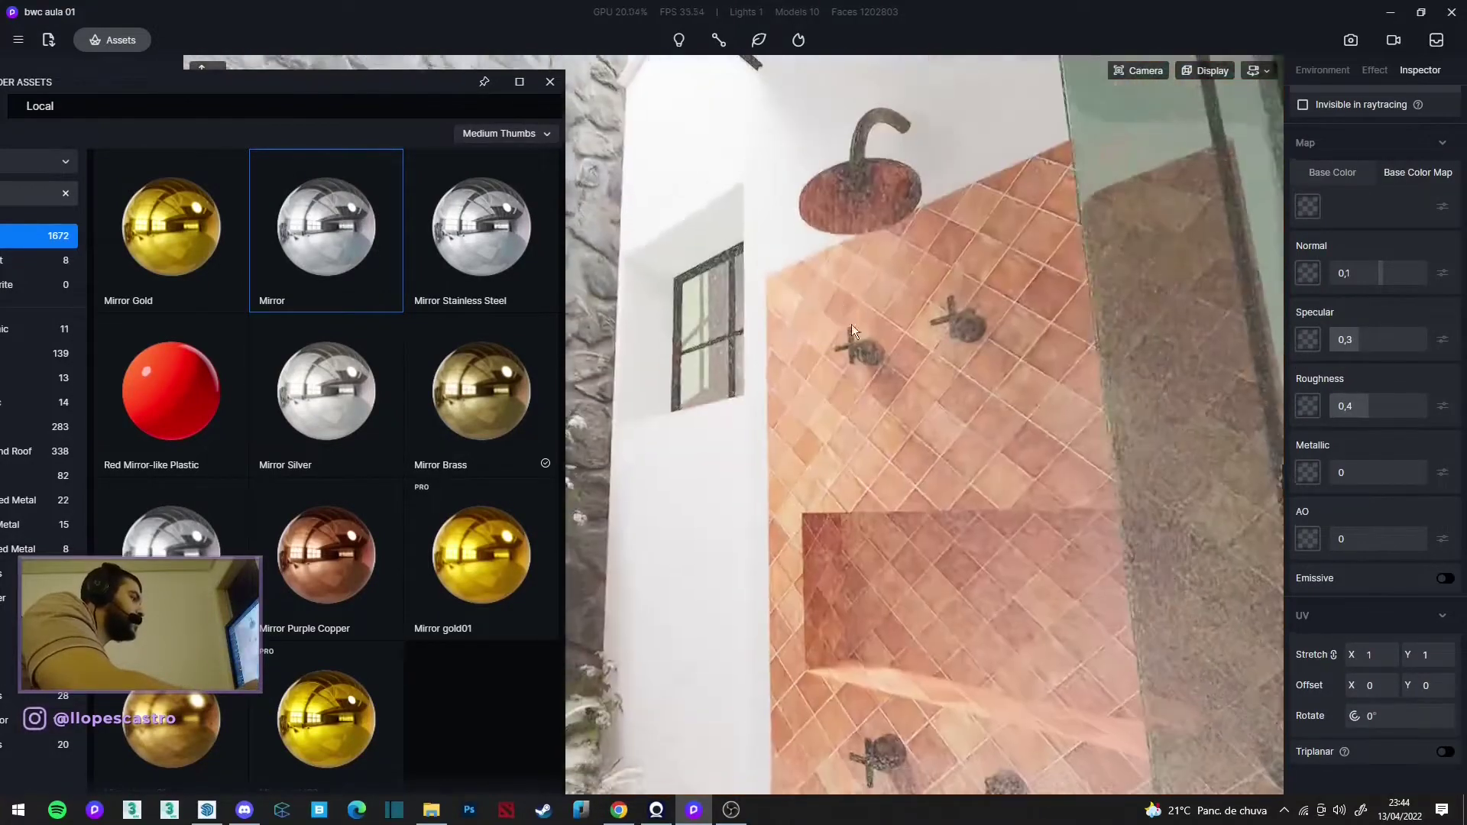
pyautogui.moveTo(851, 324); pyautogui.dragTo(878, 377, button='right')
pyautogui.scroll(-5, 878, 378)
pyautogui.scroll(-3, 878, 369)
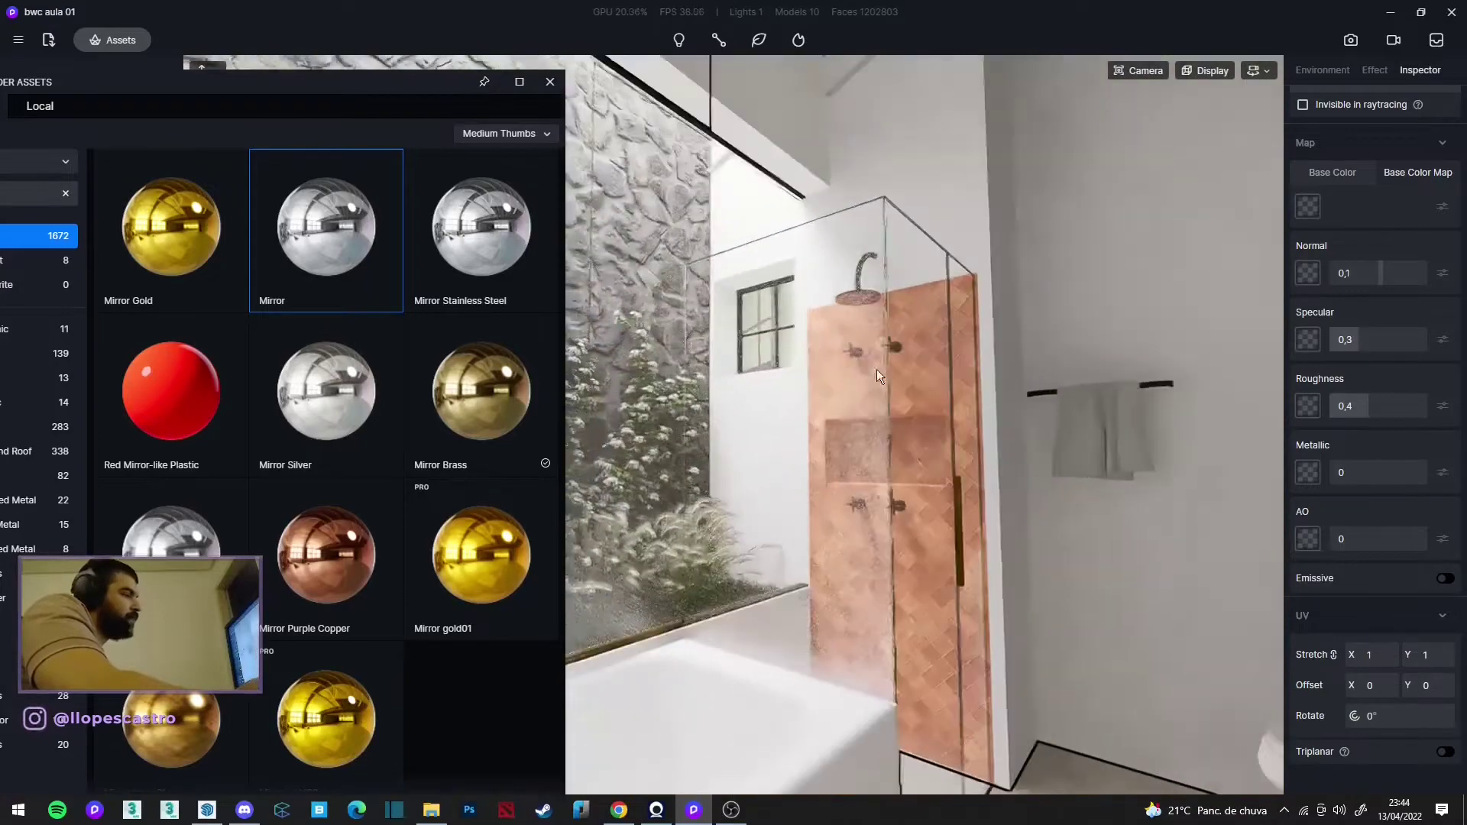
pyautogui.click(550, 82)
pyautogui.moveTo(684, 170)
pyautogui.mouseDown(button='right')
pyautogui.moveTo(1189, 342)
pyautogui.moveTo(961, 351)
pyautogui.moveTo(944, 532)
pyautogui.moveTo(851, 755)
pyautogui.moveTo(1190, 350)
pyautogui.moveTo(1254, 448)
pyautogui.mouseUp(button='right')
# Step: Open the bathroom reference sheet in Photos, zoom into the vanity photo and plan, then minimize it
pyautogui.click(431, 810)
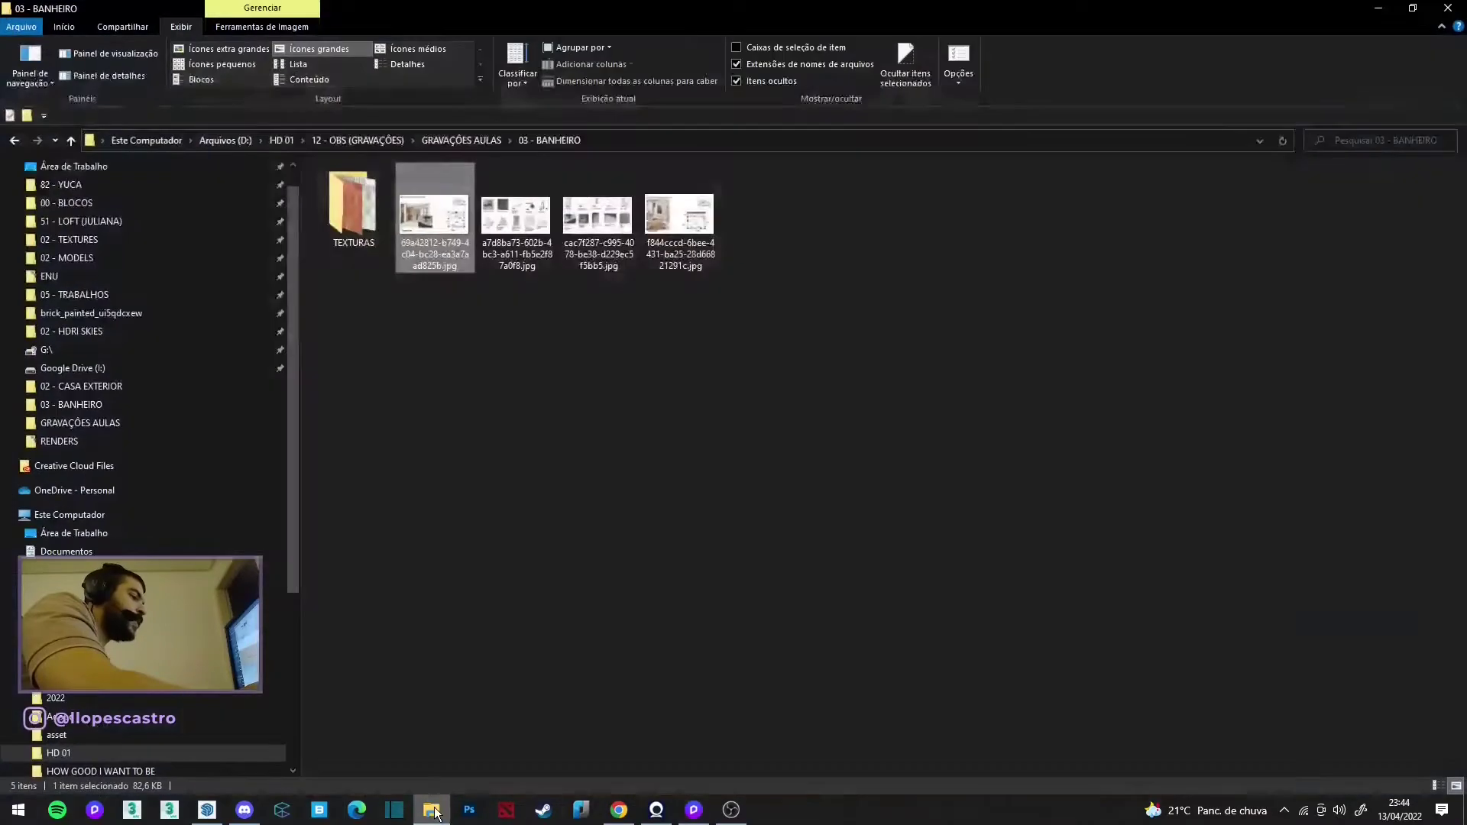
pyautogui.click(658, 240)
pyautogui.doubleClick(659, 240)
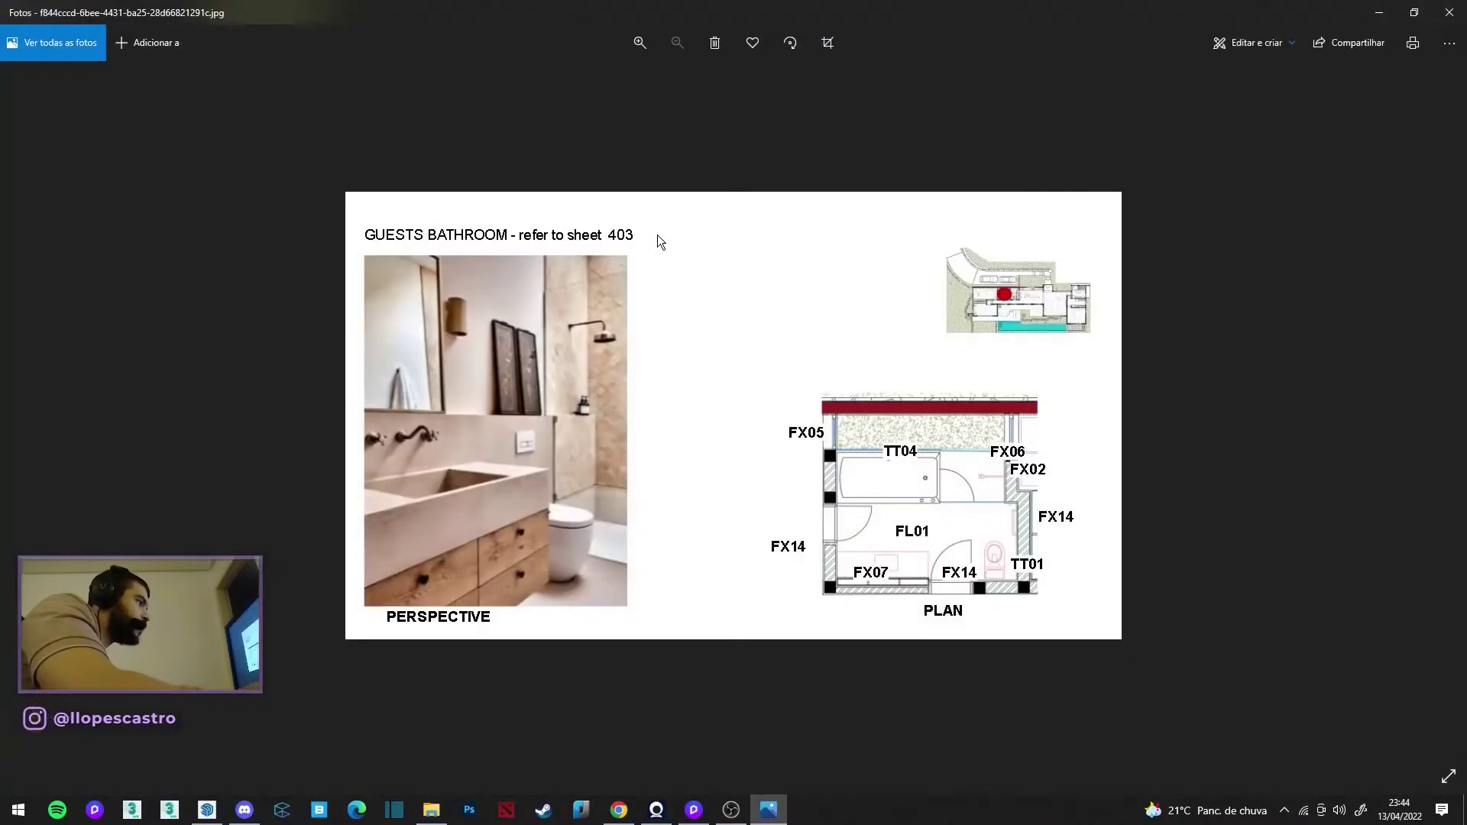
pyautogui.keyDown('ctrl'); pyautogui.scroll(3, 457, 665); pyautogui.keyUp('ctrl')
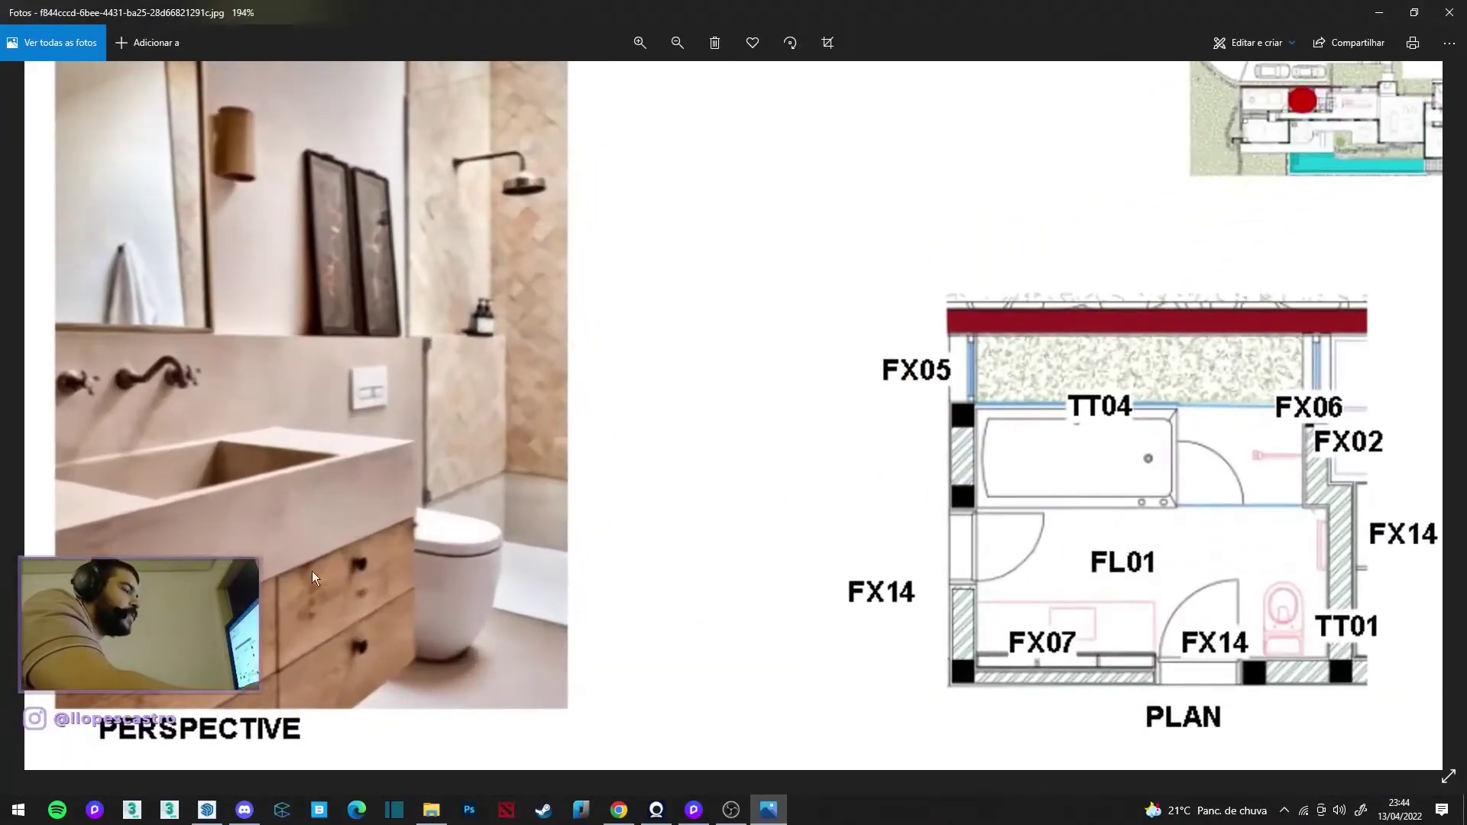
pyautogui.keyDown('ctrl'); pyautogui.scroll(-3, 314, 641); pyautogui.keyUp('ctrl')
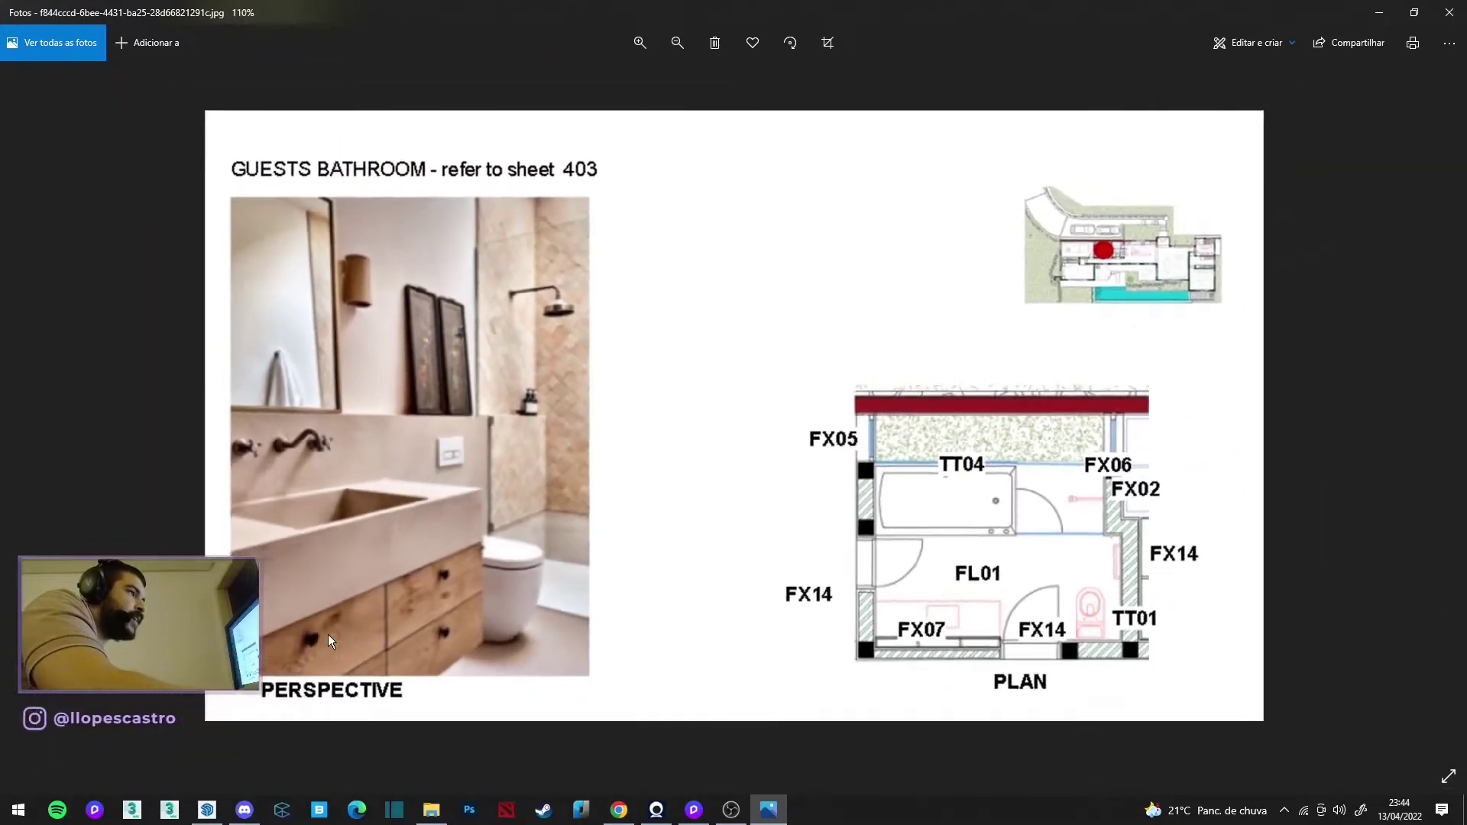
pyautogui.keyDown('ctrl'); pyautogui.scroll(2, 465, 548); pyautogui.keyUp('ctrl')
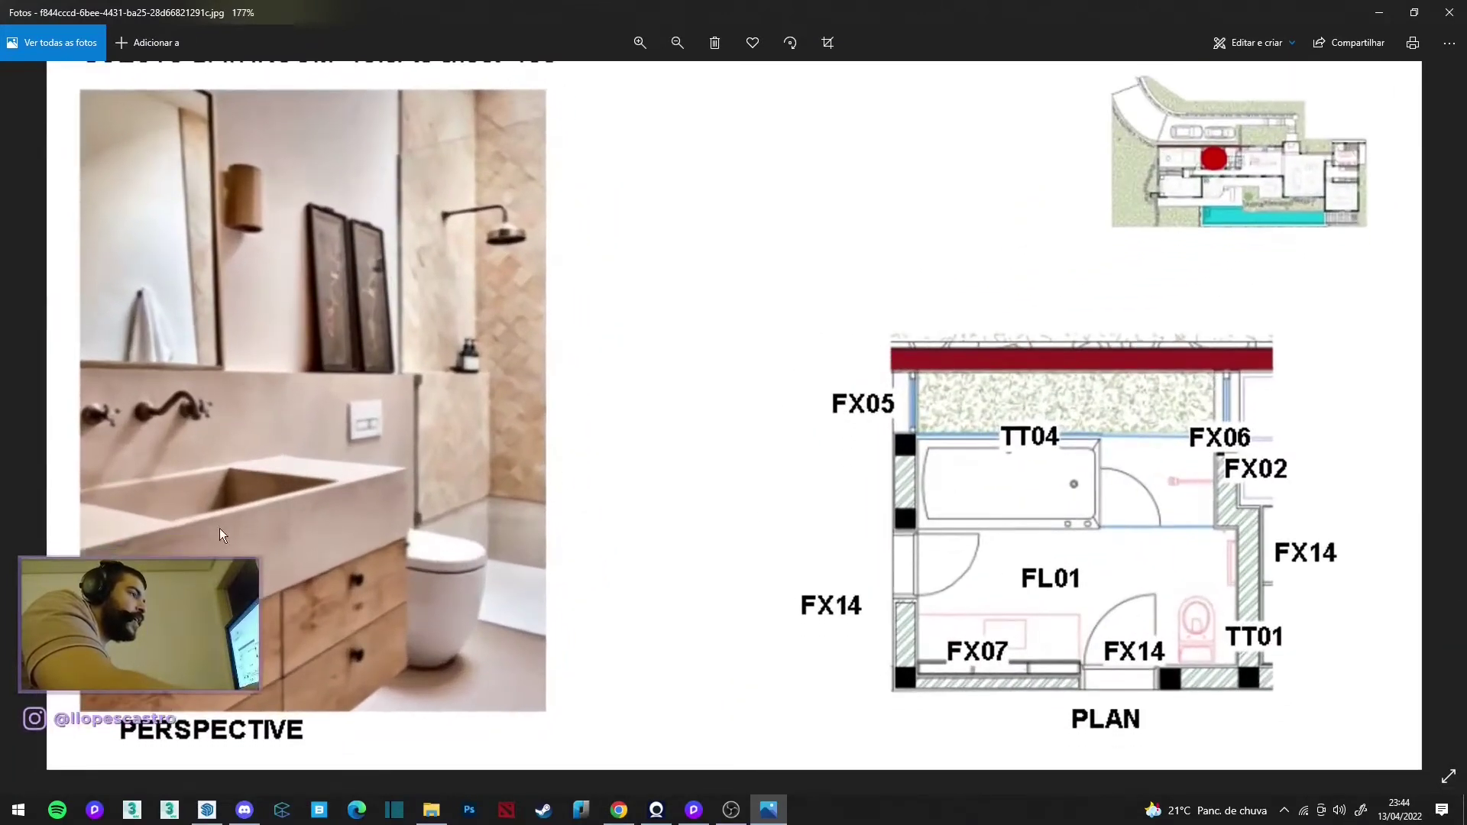
pyautogui.keyDown('ctrl'); pyautogui.scroll(1, 218, 529); pyautogui.keyUp('ctrl')
pyautogui.moveTo(384, 559); pyautogui.dragTo(438, 477)
pyautogui.keyDown('ctrl'); pyautogui.scroll(-2, 335, 428); pyautogui.keyUp('ctrl')
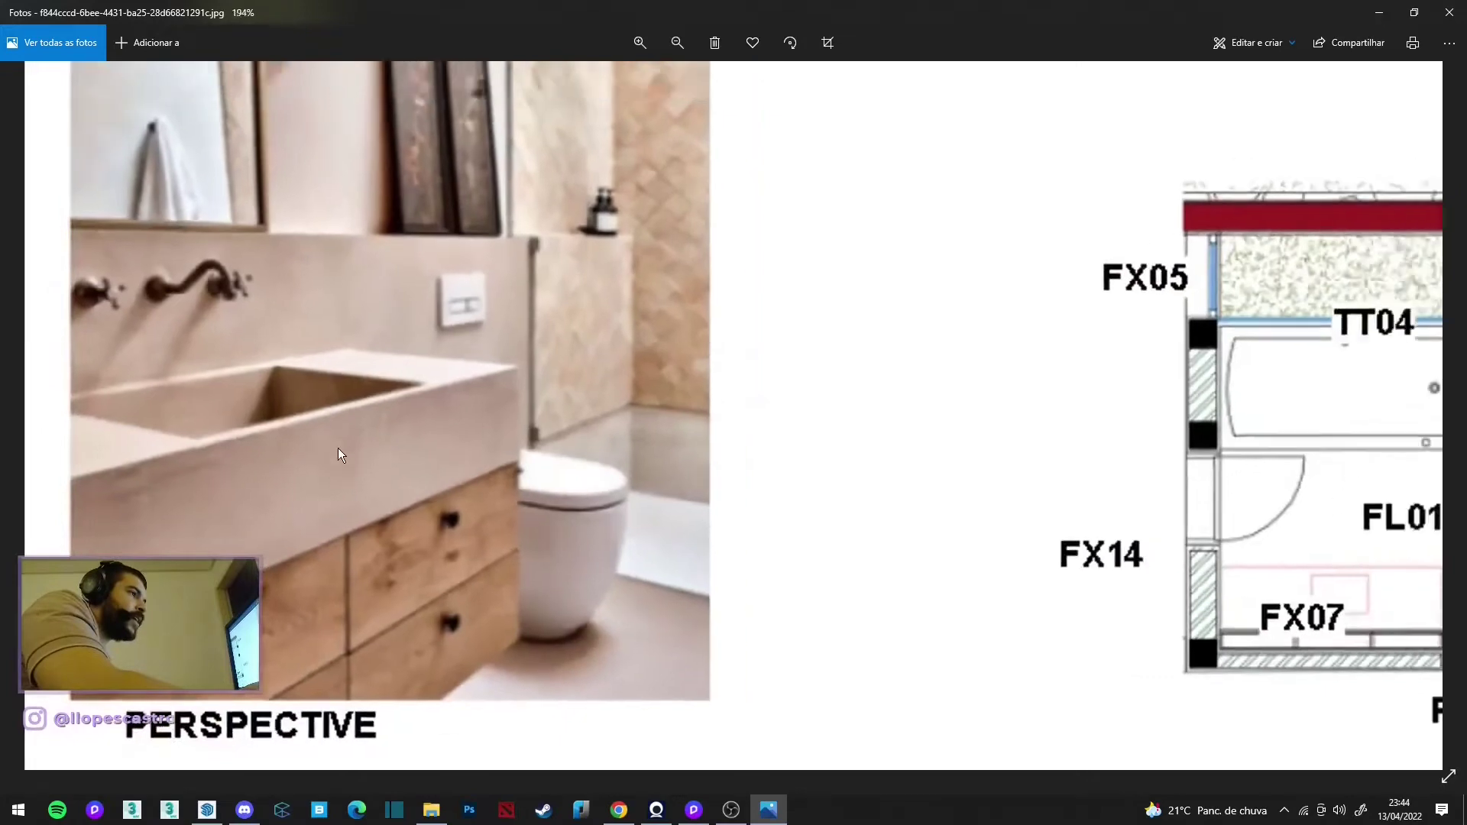
pyautogui.keyDown('ctrl'); pyautogui.scroll(-1, 338, 448); pyautogui.keyUp('ctrl')
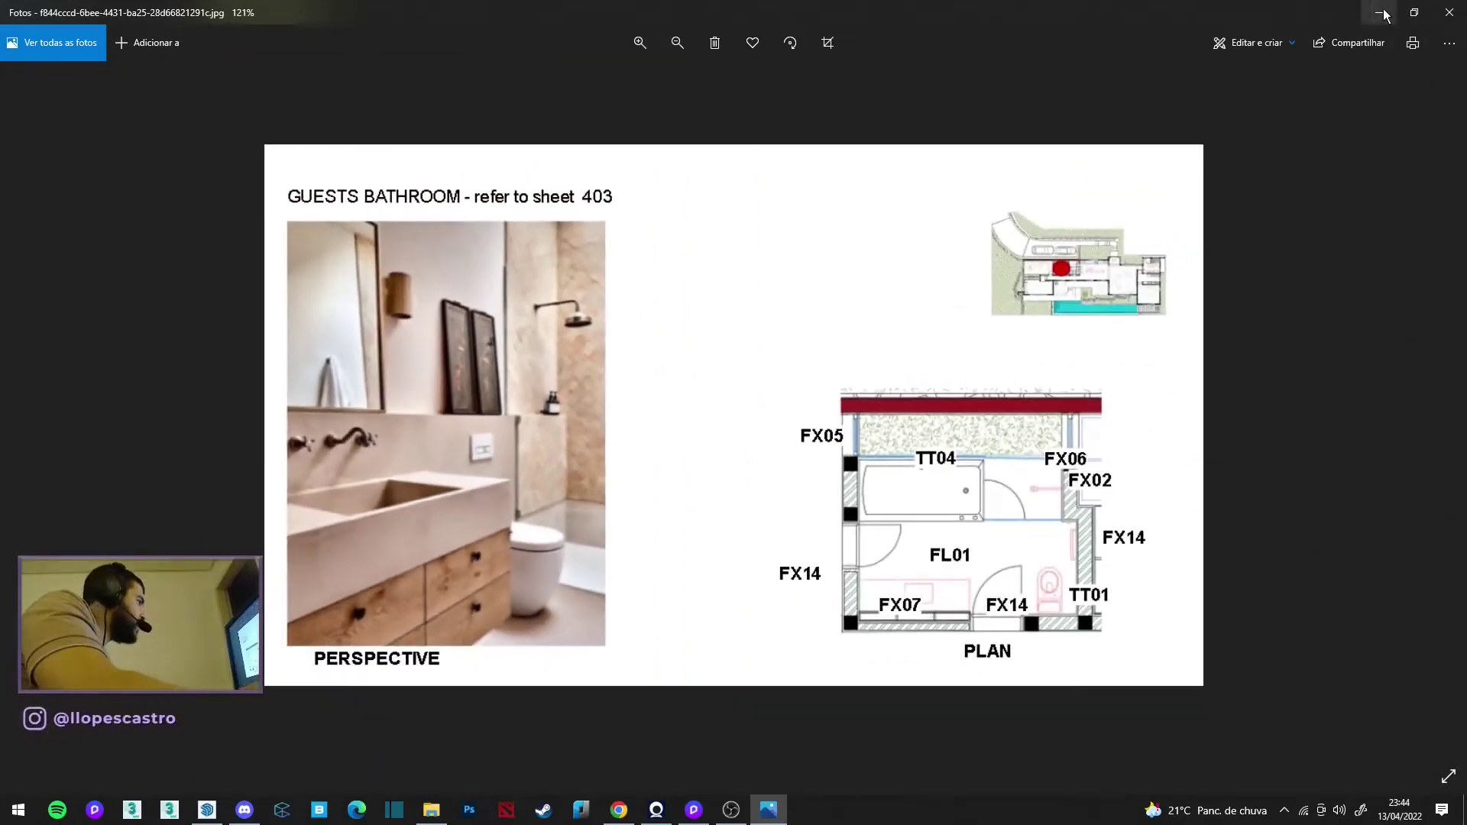
pyautogui.click(1382, 13)
# Step: Back in D5 Render, reopen the material library by the vanity drawers and browse the Stone category
pyautogui.click(1374, 12)
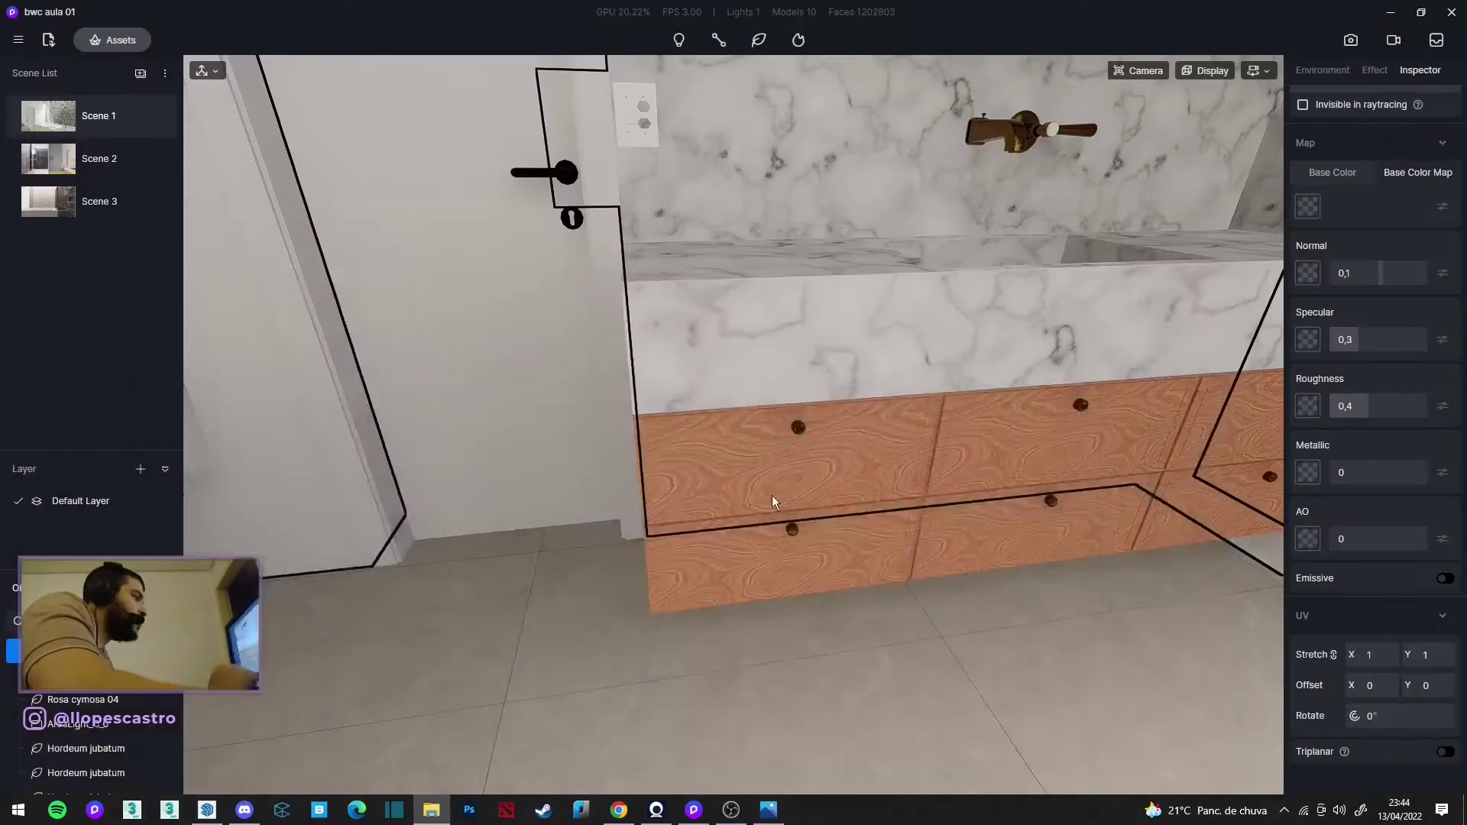
pyautogui.moveTo(776, 499)
pyautogui.mouseDown(button='right')
pyautogui.moveTo(1085, 269)
pyautogui.moveTo(931, 465)
pyautogui.mouseUp(button='right')
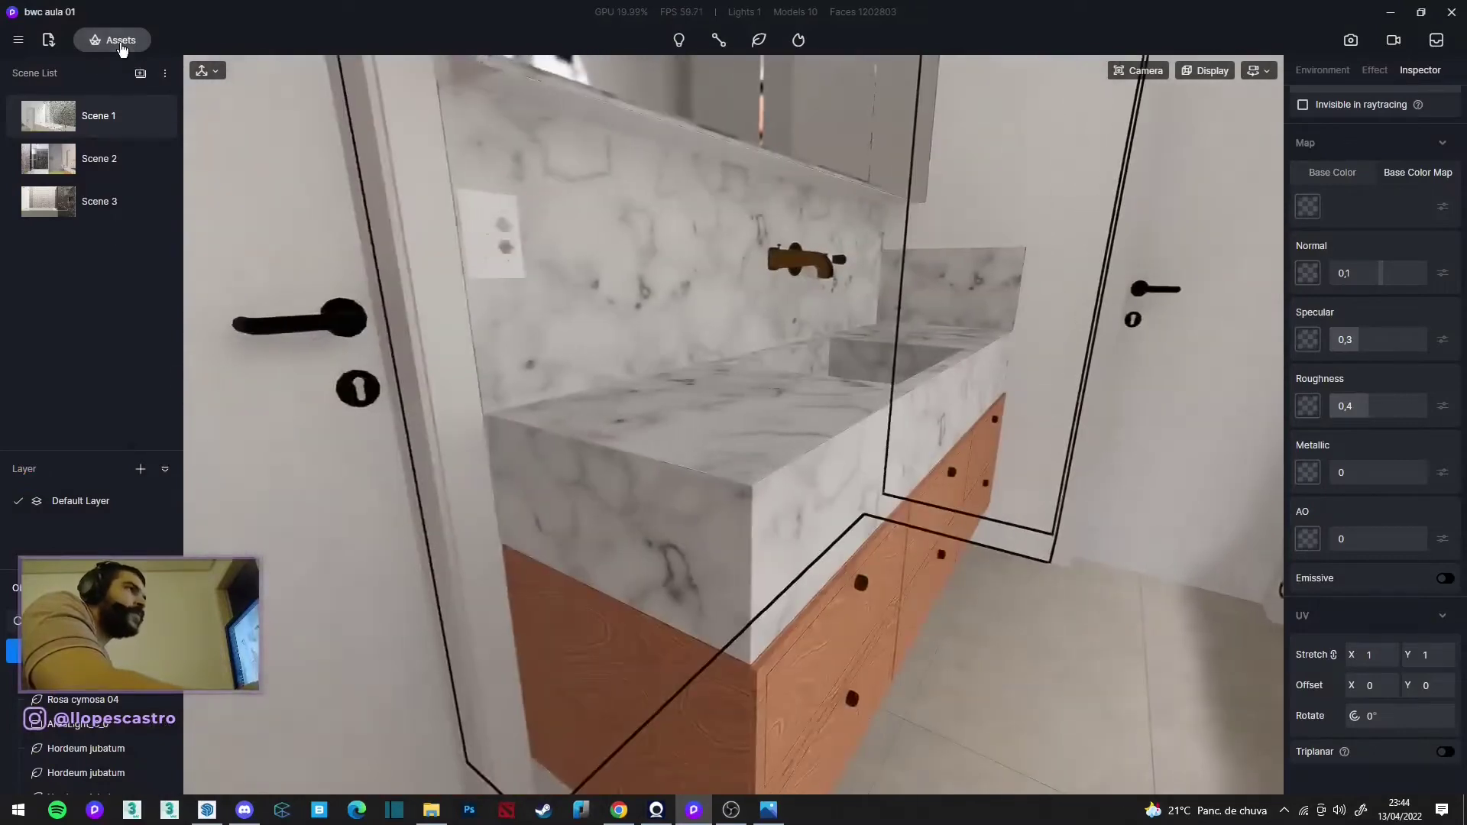
pyautogui.click(122, 41)
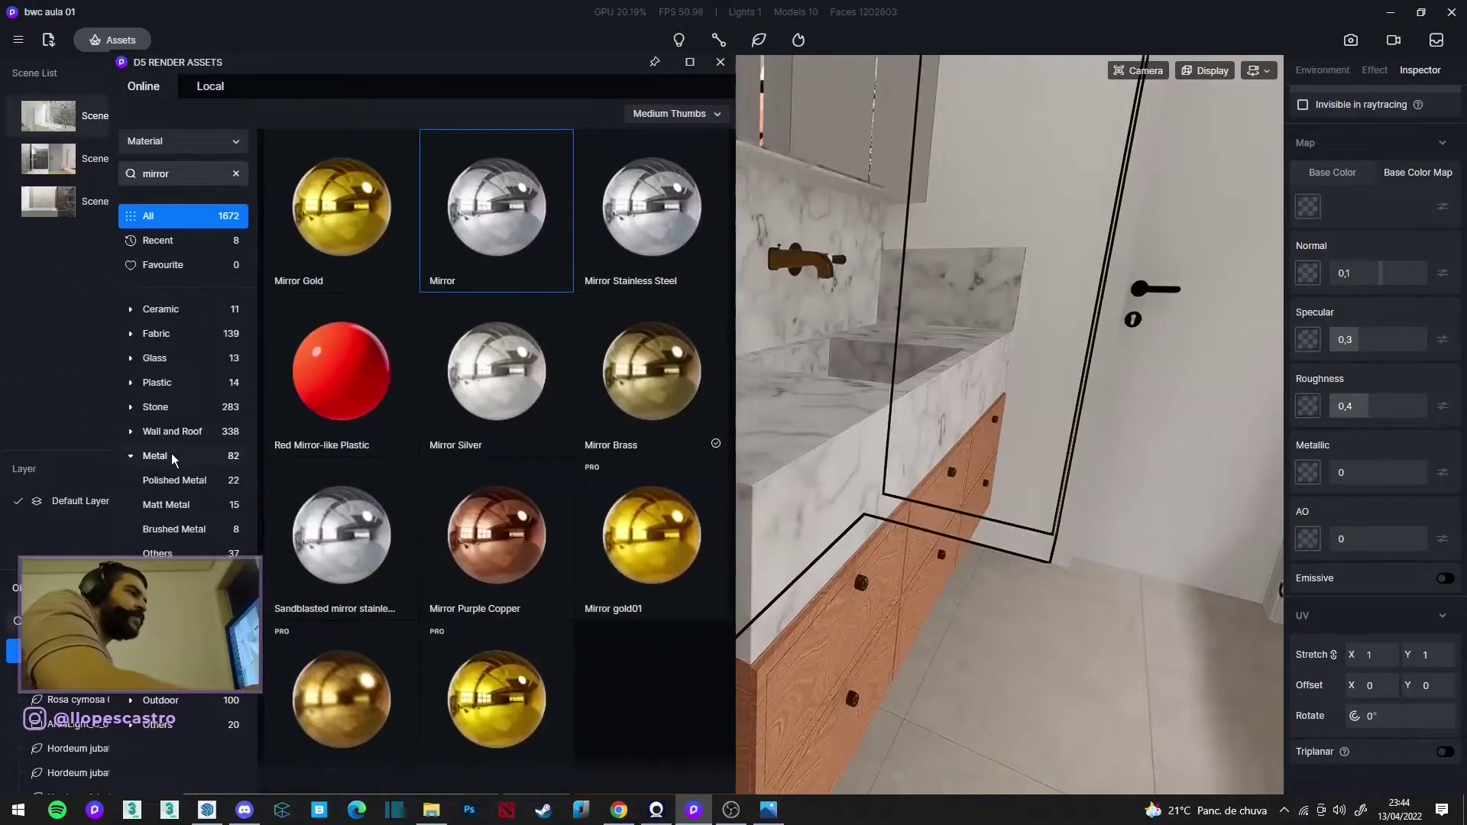
pyautogui.click(156, 411)
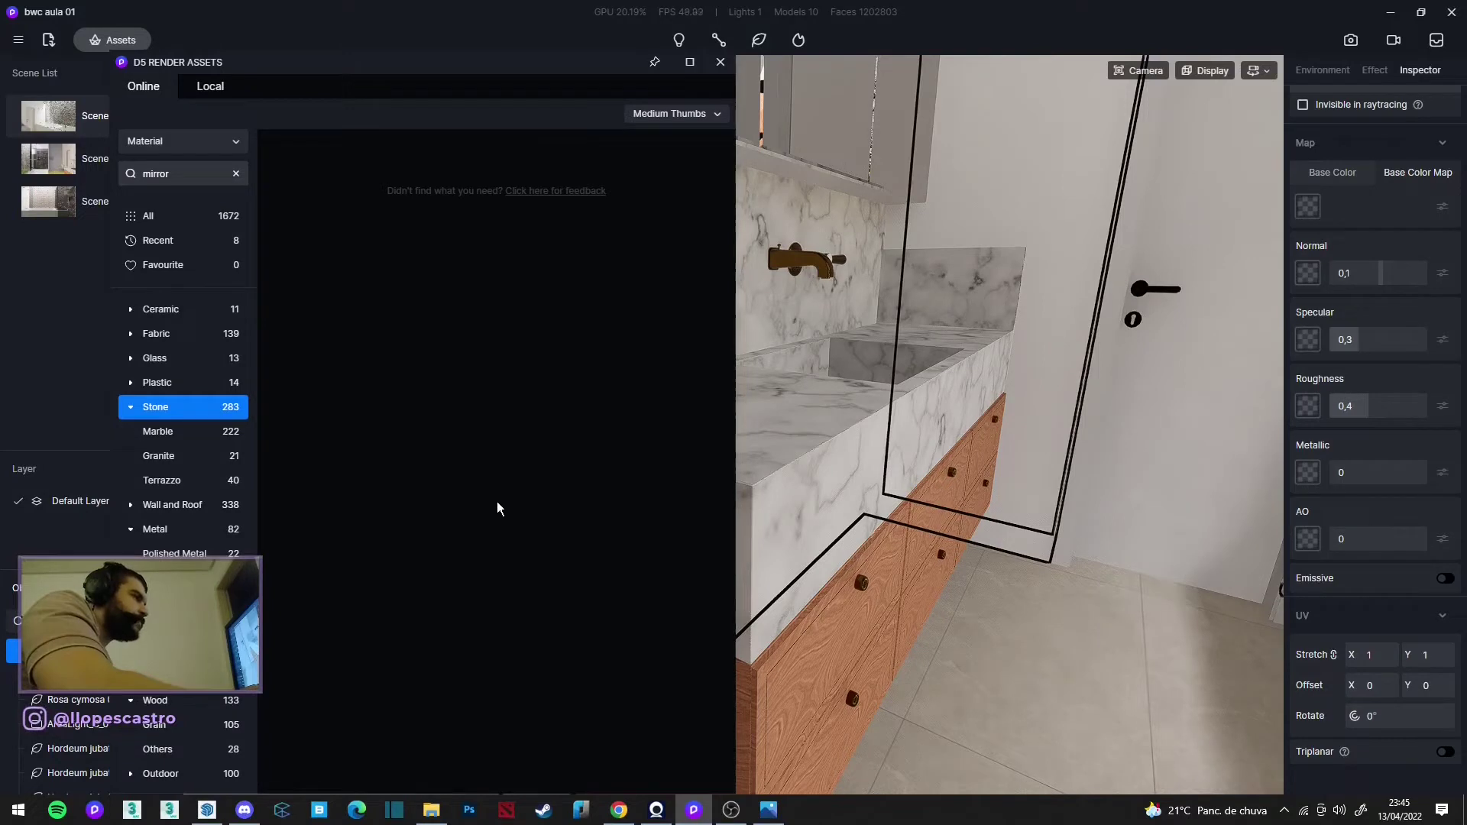
pyautogui.moveTo(518, 73); pyautogui.dragTo(486, 29)
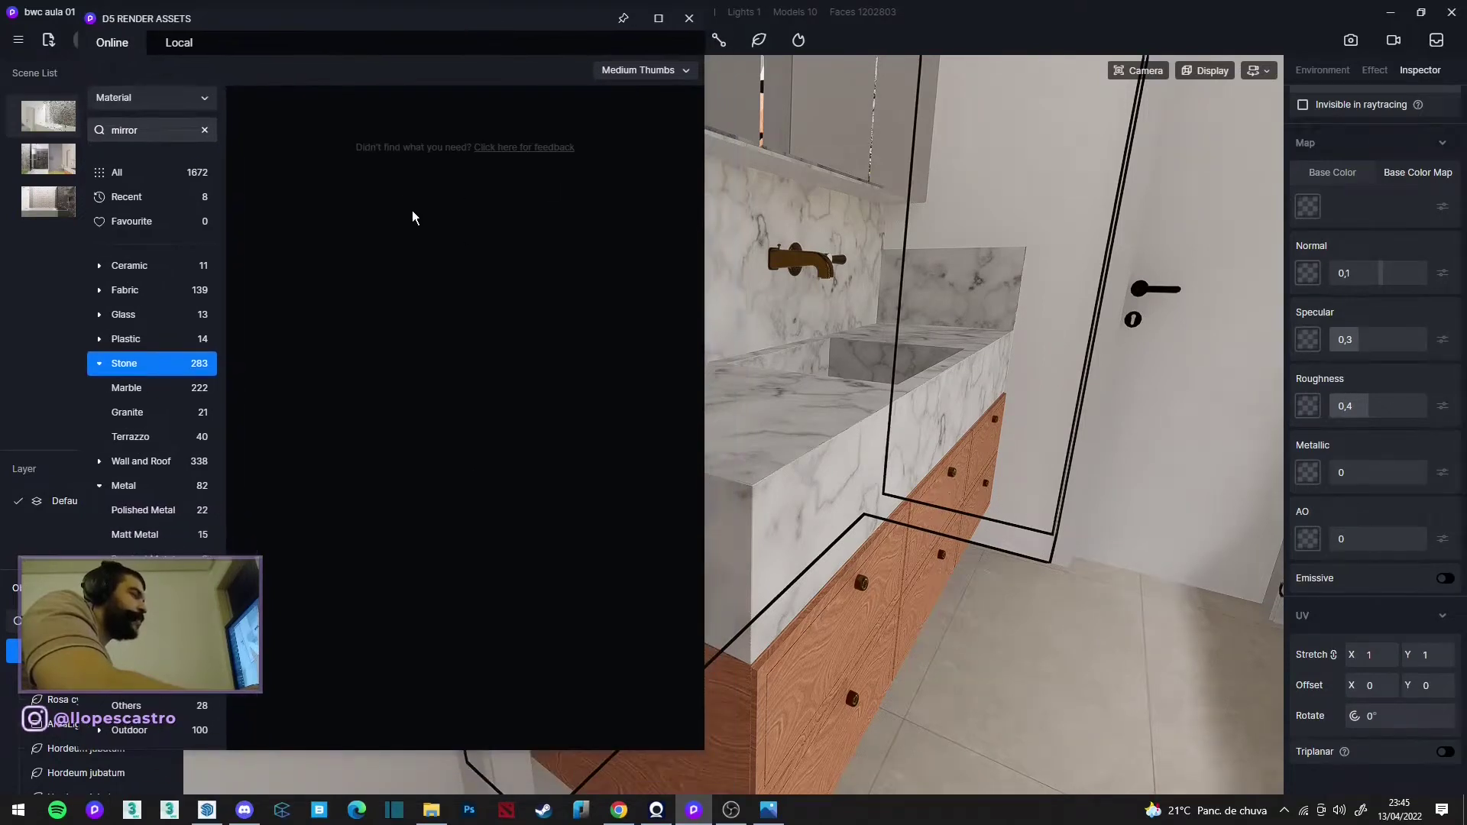
# Step: Clear the mirror search, open Stone > Marble and scroll through its material thumbnails
pyautogui.click(205, 130)
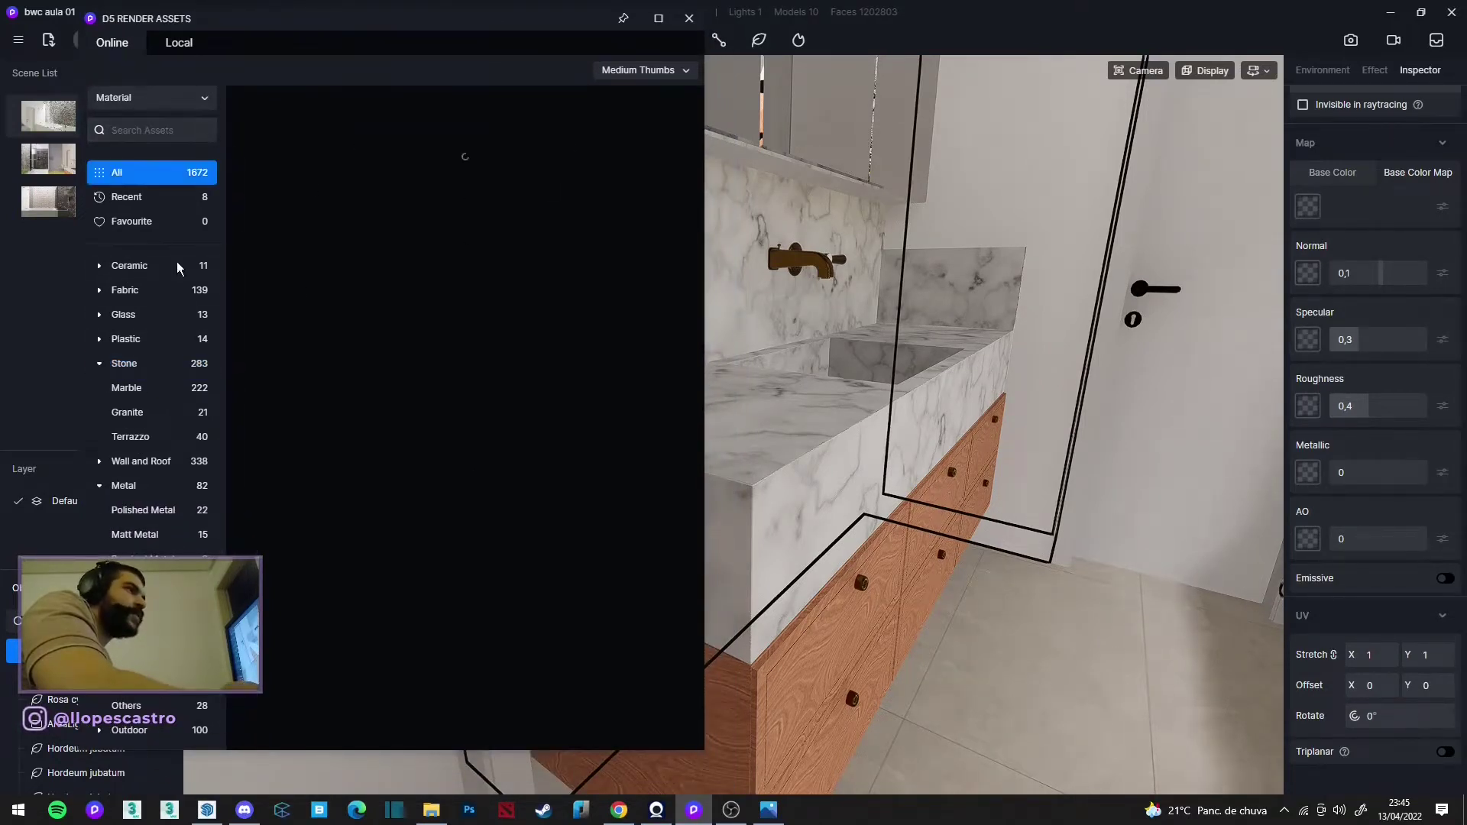
pyautogui.click(139, 387)
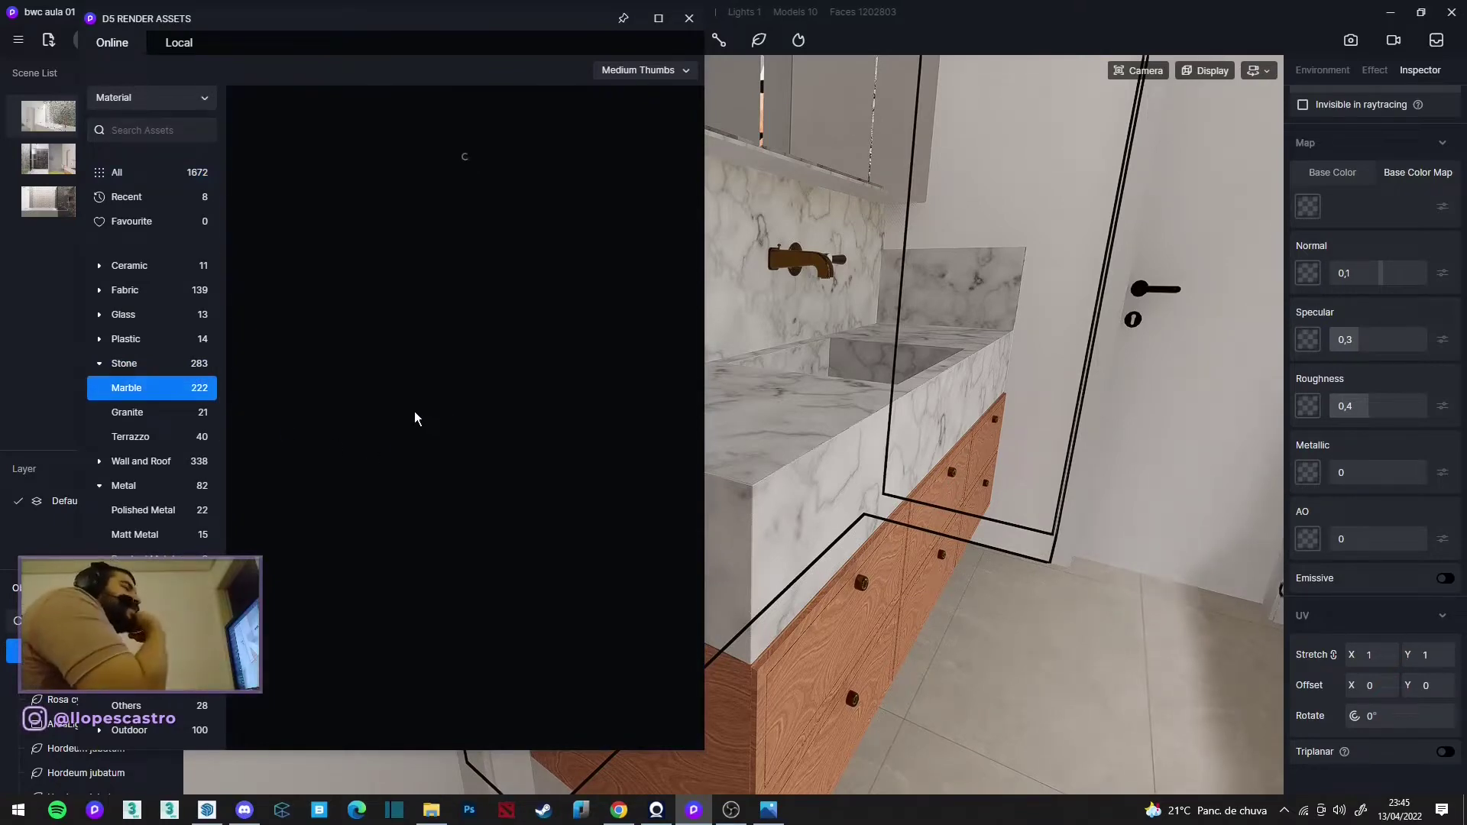
pyautogui.scroll(-2, 451, 622)
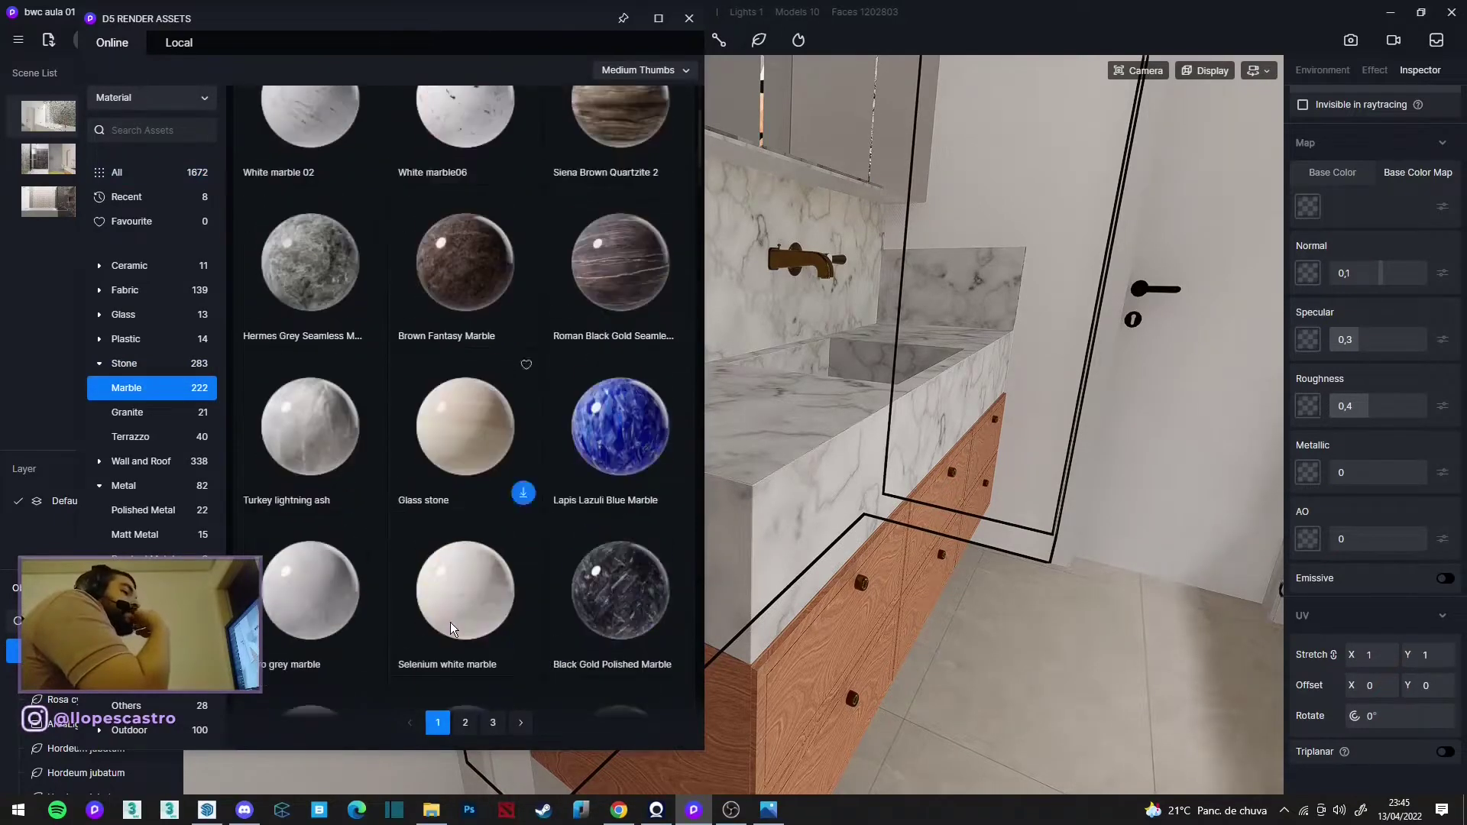
pyautogui.scroll(-2, 450, 622)
pyautogui.scroll(-3, 451, 622)
pyautogui.scroll(-3, 451, 622)
pyautogui.scroll(-3, 420, 586)
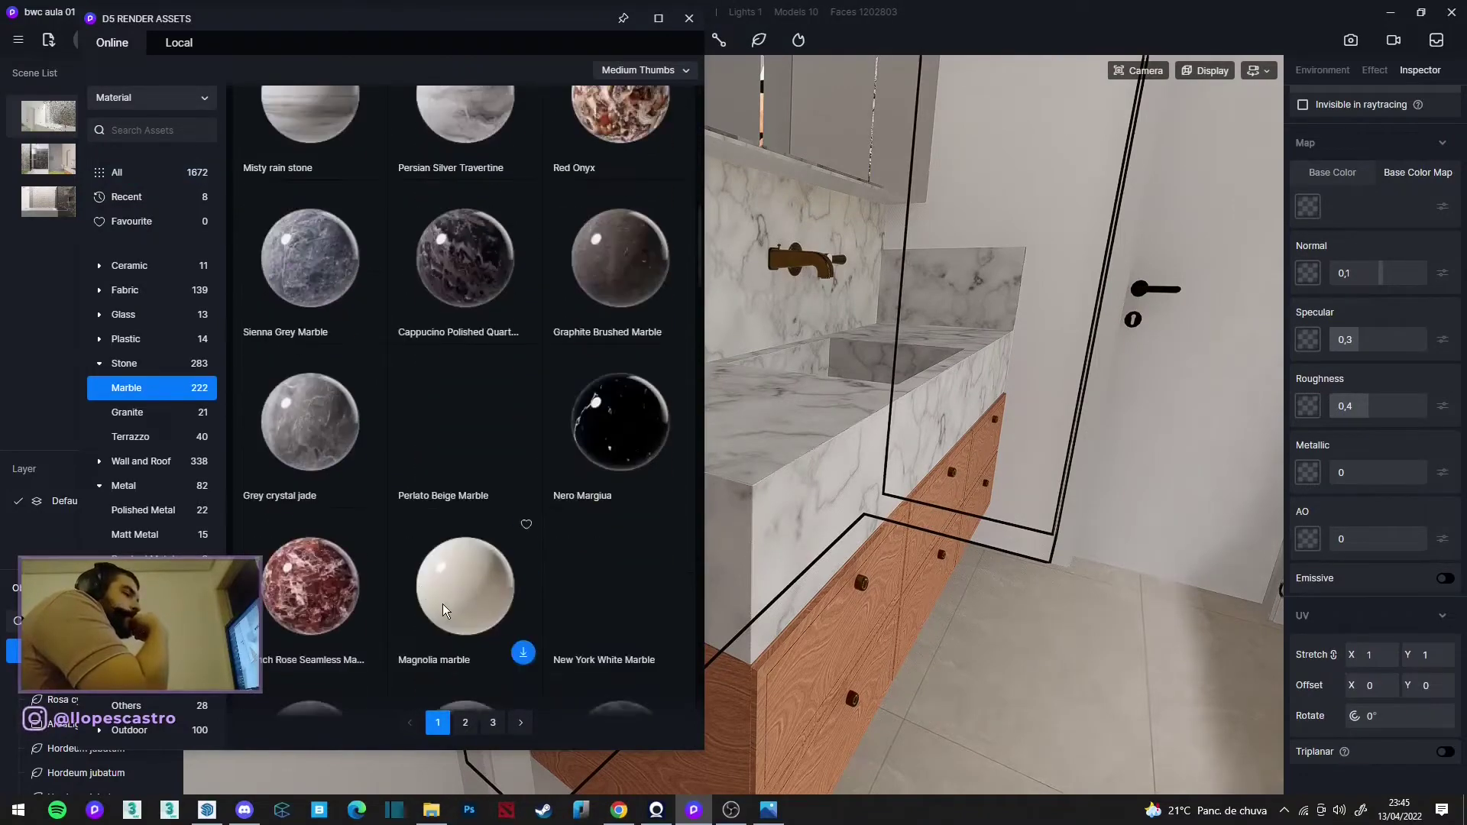
pyautogui.scroll(-5, 445, 607)
pyautogui.scroll(-3, 449, 610)
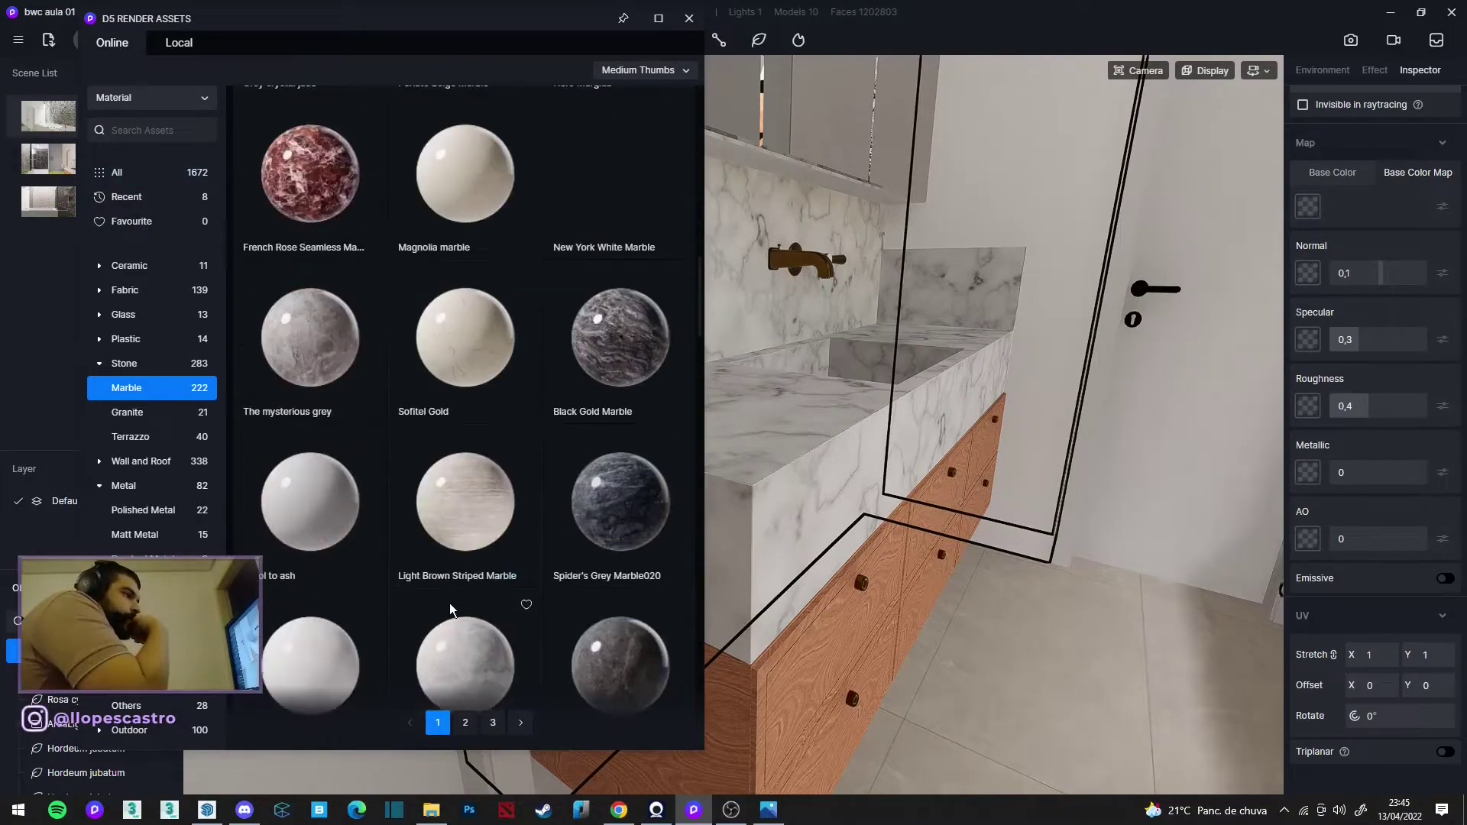
pyautogui.scroll(-3, 451, 599)
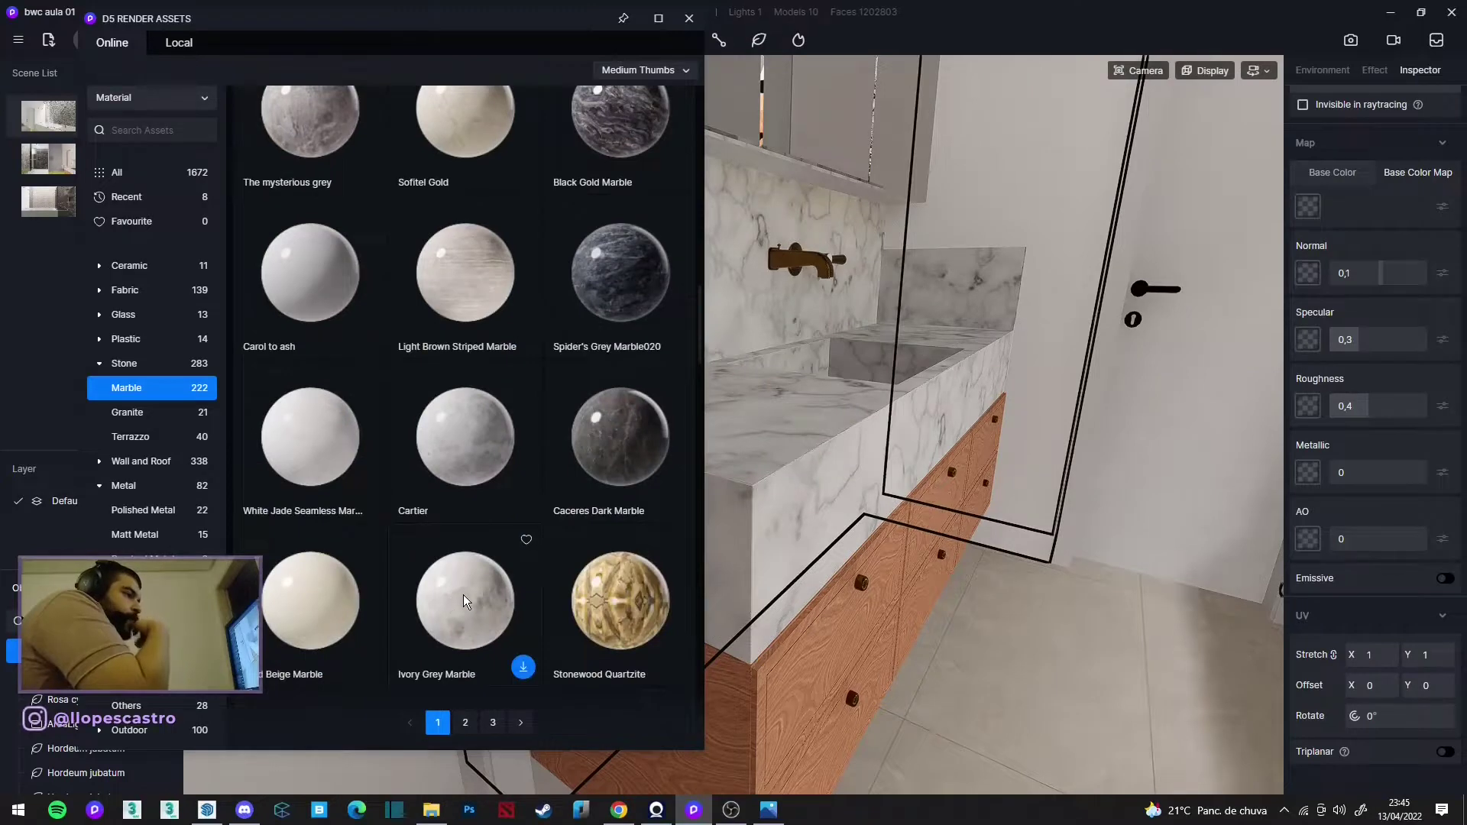
pyautogui.scroll(-2, 463, 595)
pyautogui.scroll(-3, 463, 594)
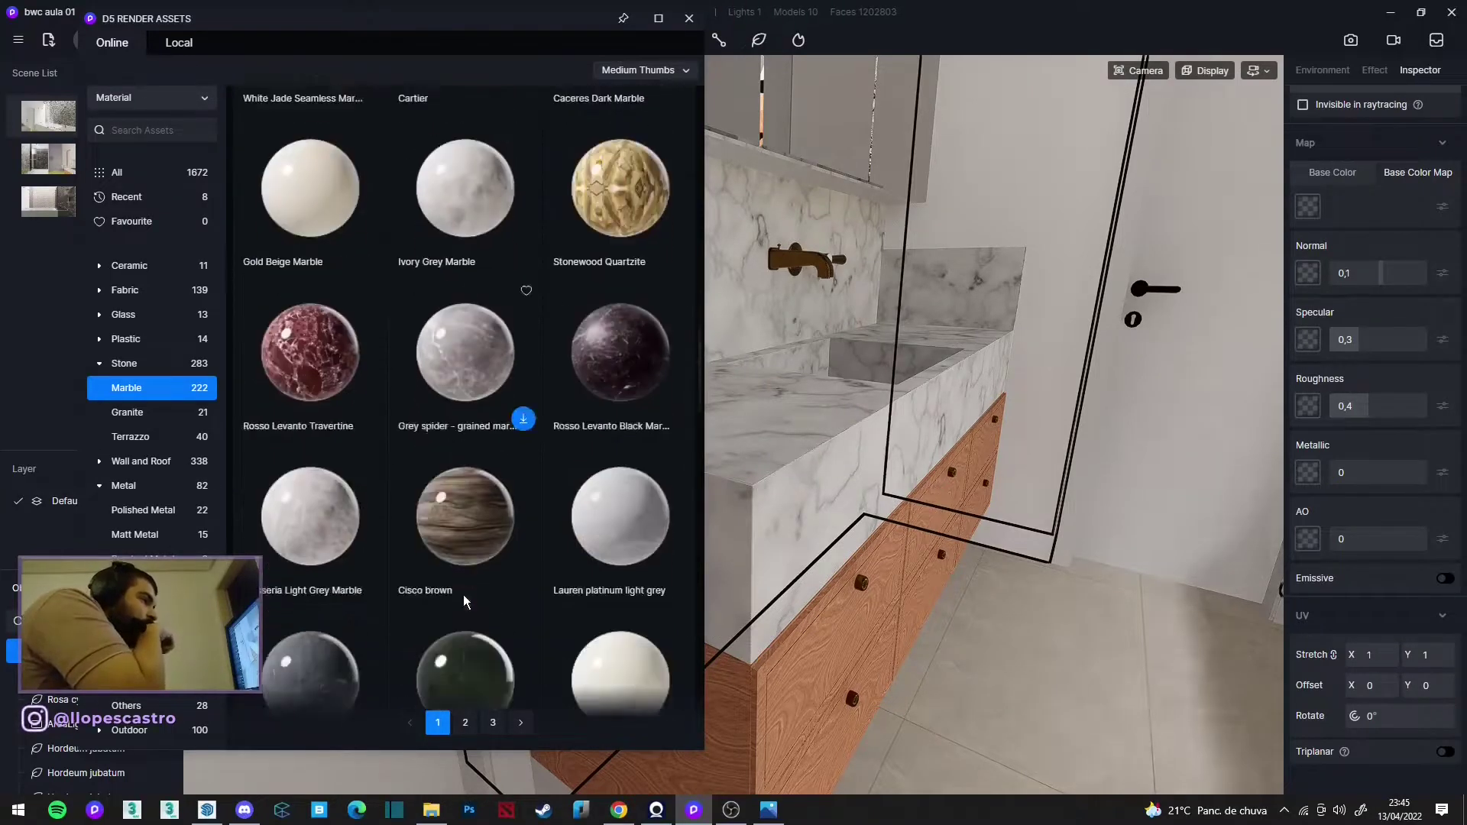
pyautogui.scroll(-2, 463, 595)
pyautogui.scroll(-1, 463, 595)
pyautogui.scroll(-2, 463, 595)
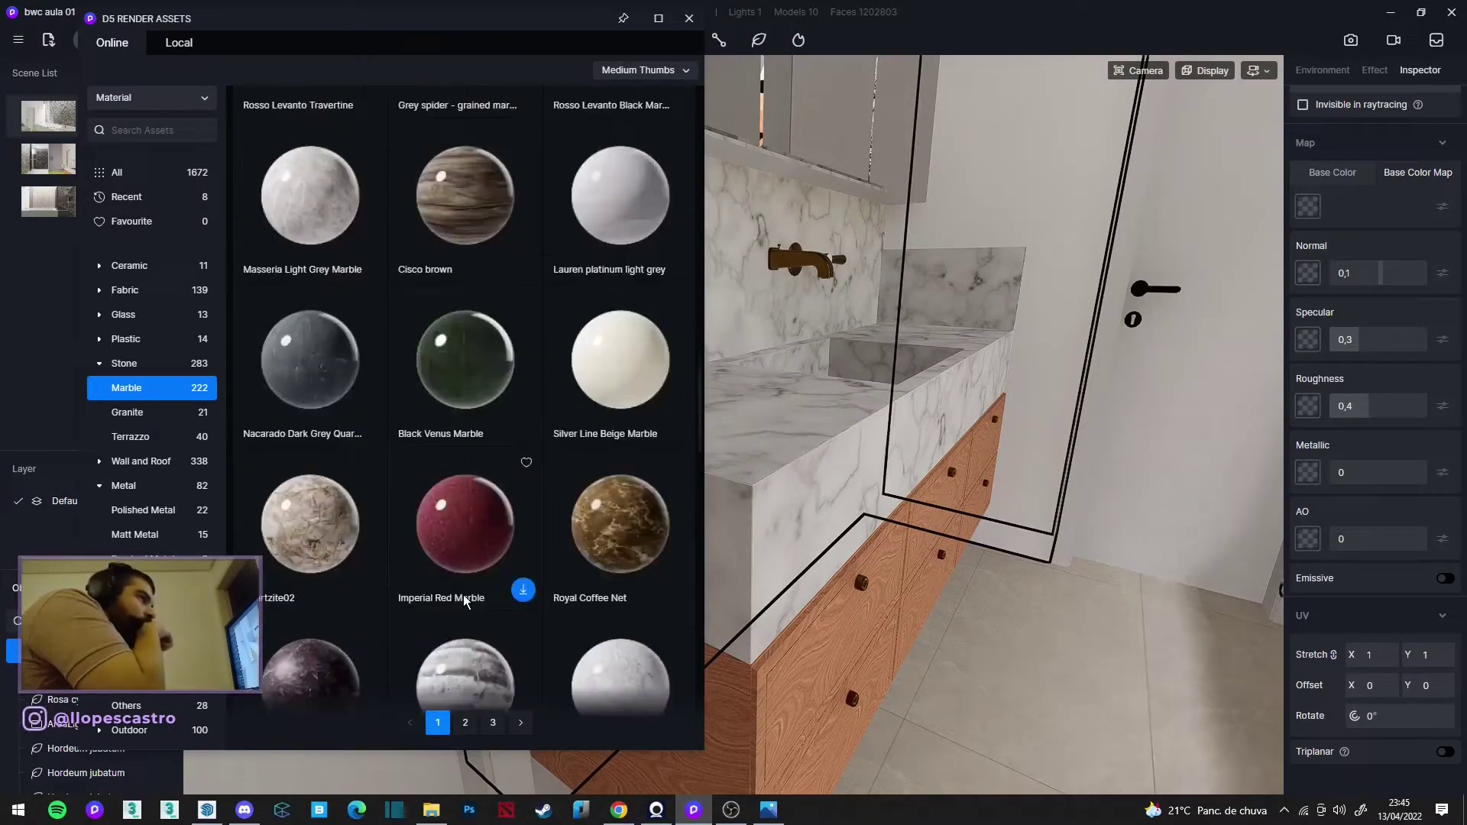
pyautogui.scroll(-2, 463, 595)
pyautogui.scroll(-3, 463, 595)
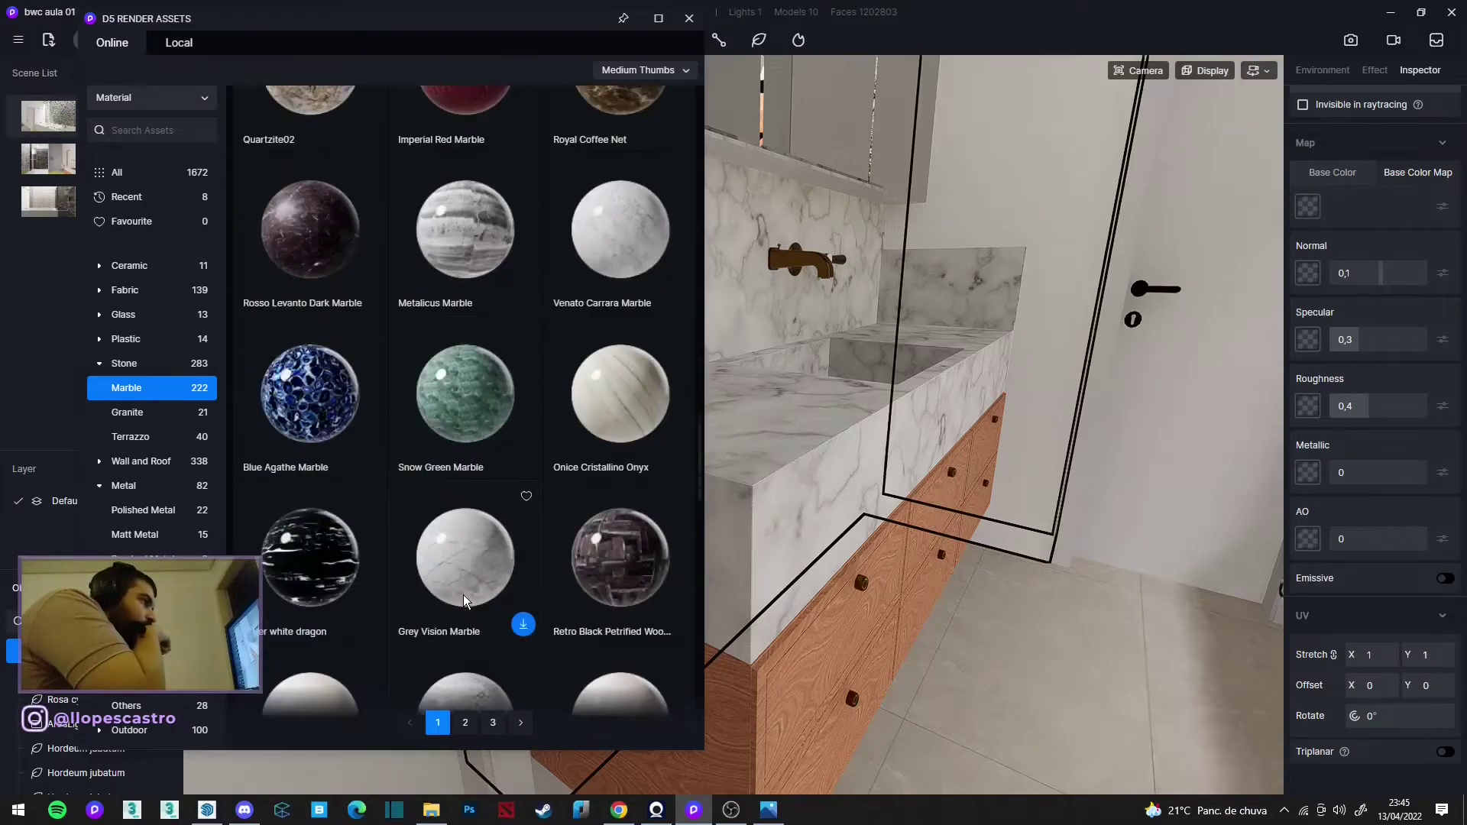
pyautogui.scroll(-3, 464, 595)
pyautogui.scroll(-3, 463, 594)
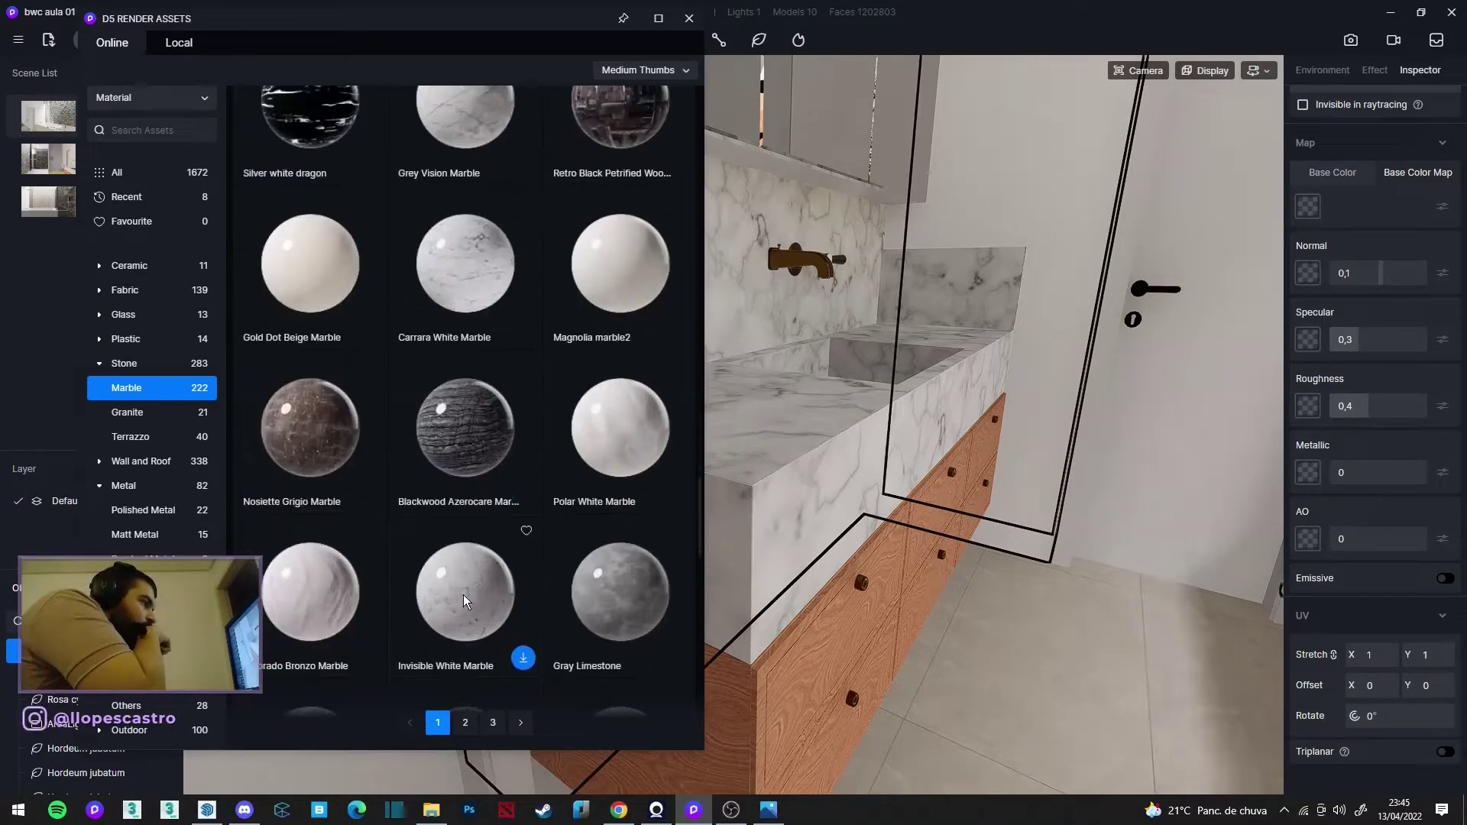
pyautogui.scroll(-4, 463, 595)
pyautogui.scroll(-2, 463, 595)
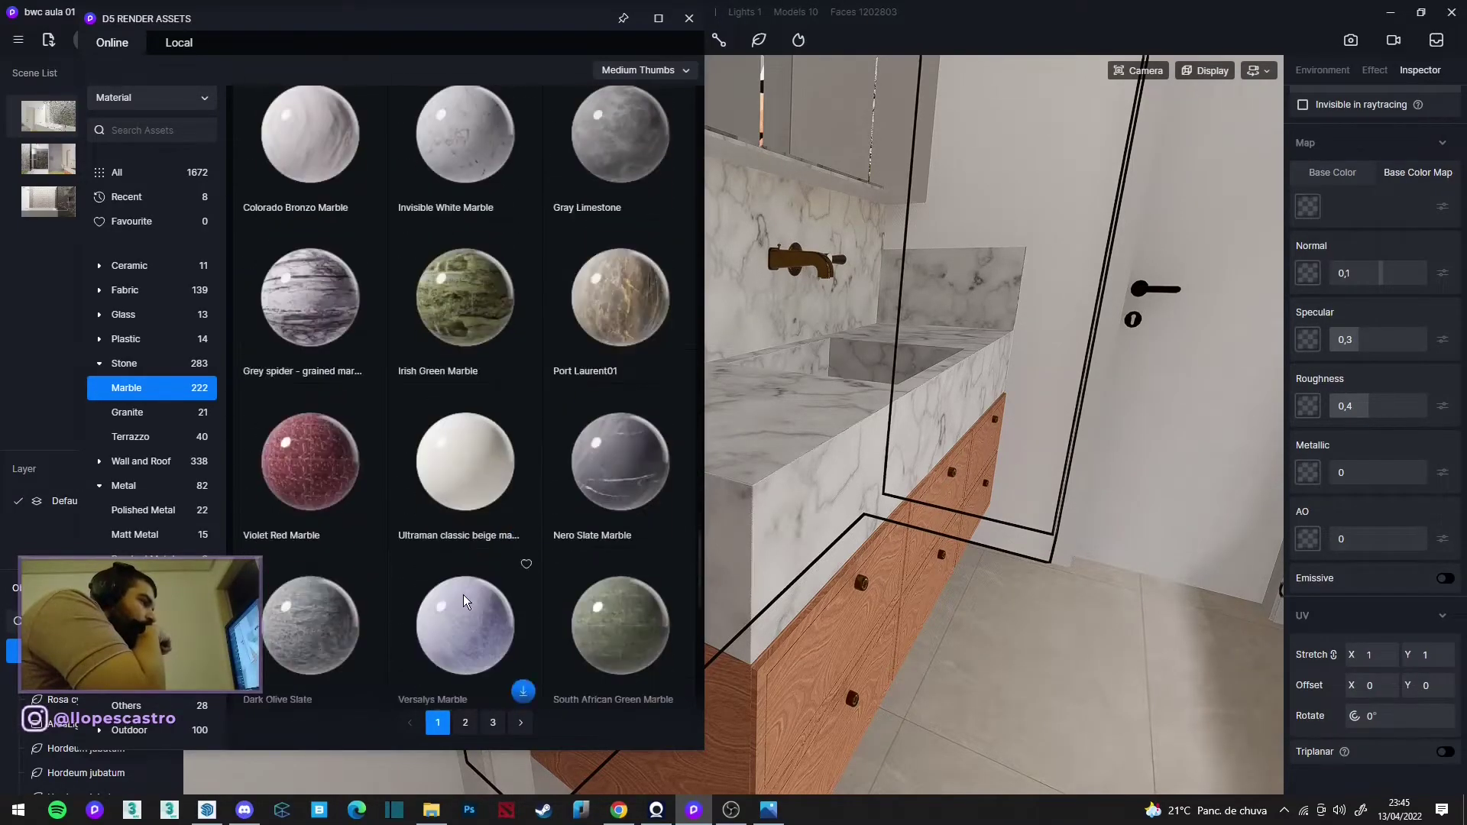
pyautogui.scroll(-3, 464, 594)
pyautogui.scroll(-3, 463, 595)
pyautogui.scroll(-3, 463, 594)
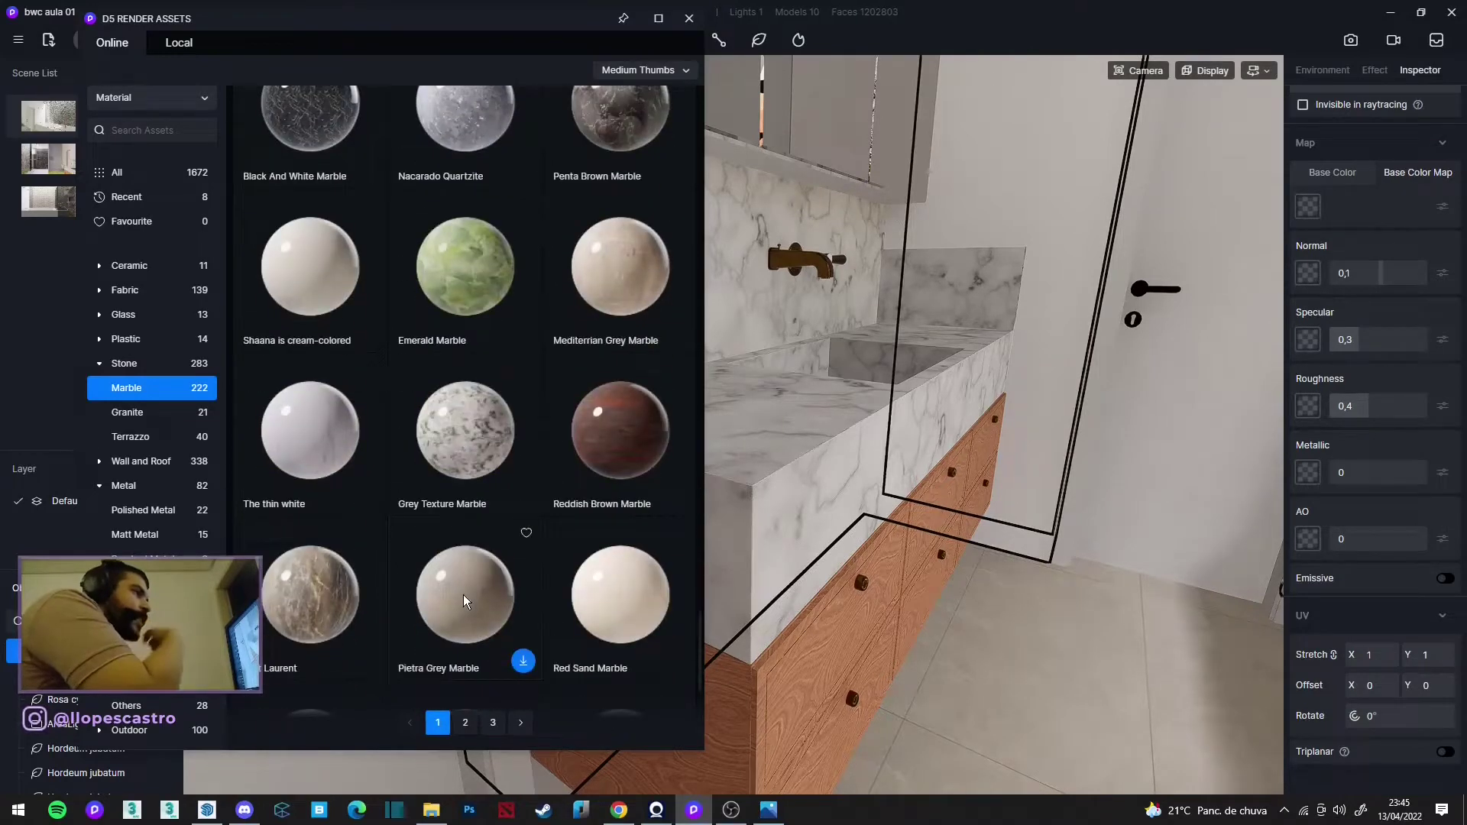
pyautogui.scroll(-2, 463, 595)
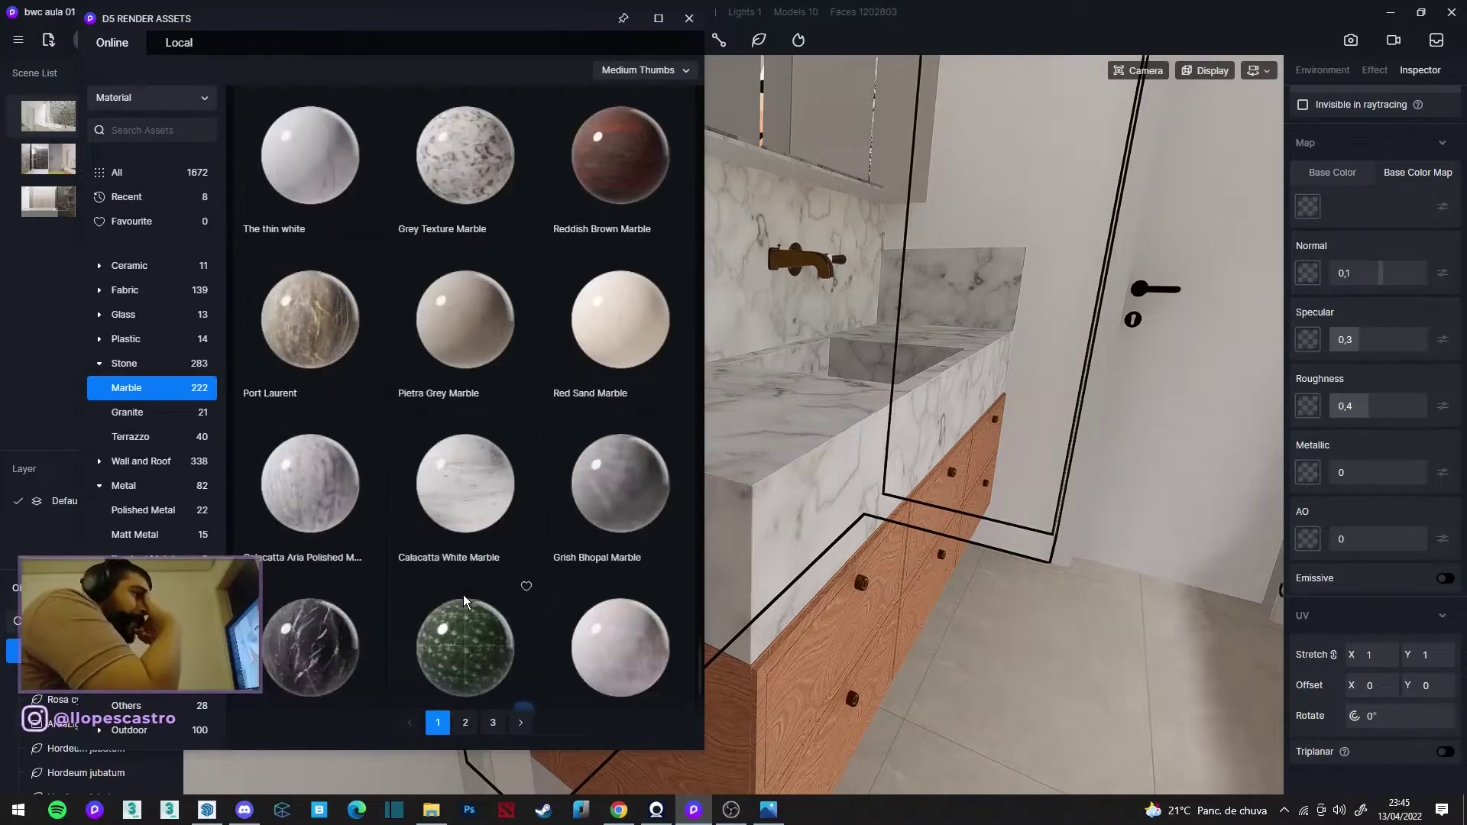
pyautogui.scroll(-4, 463, 595)
# Step: Browse the second page of marble materials, then the Granite stone materials
pyautogui.click(468, 722)
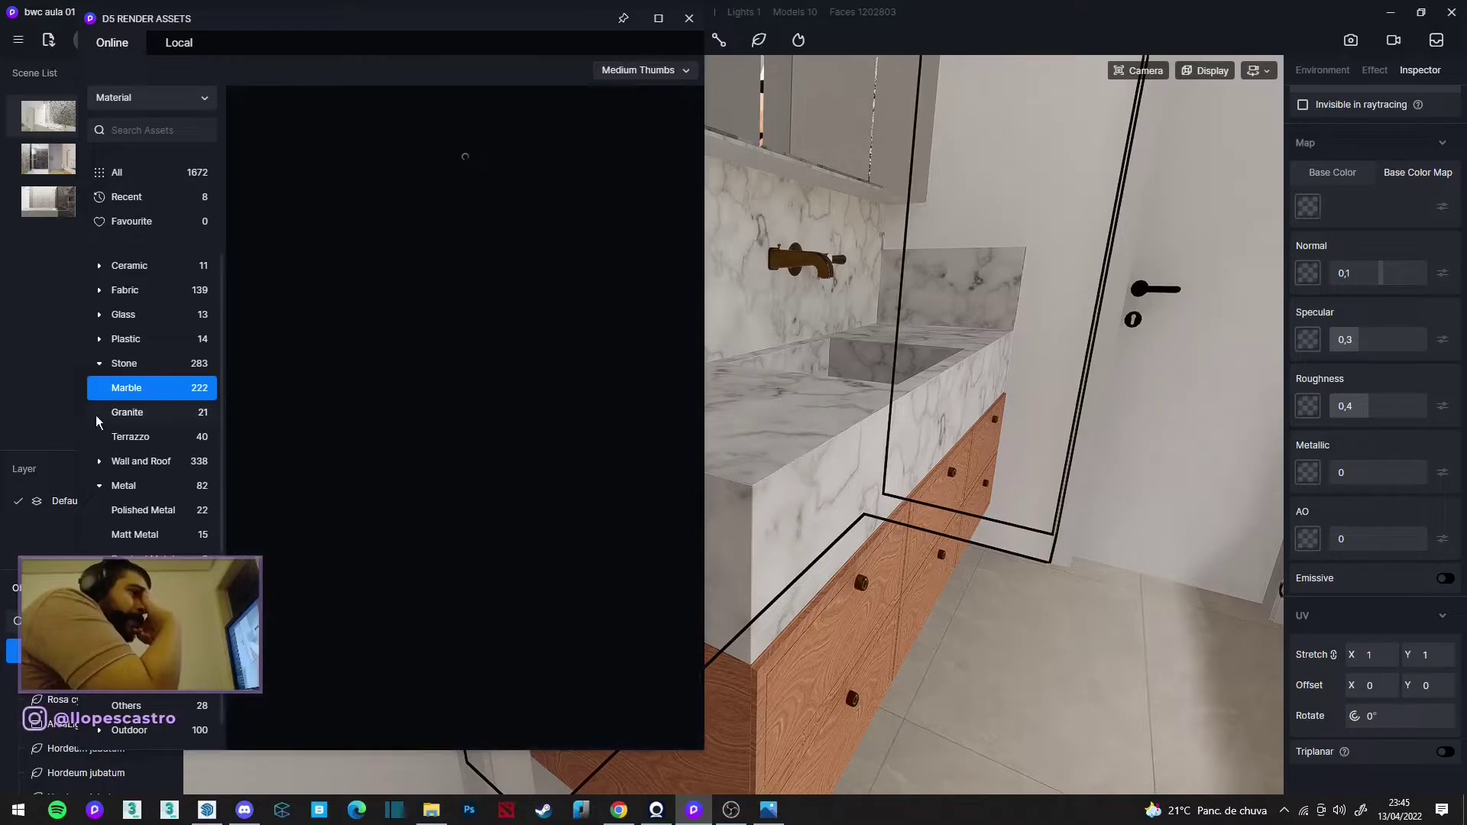
pyautogui.click(130, 415)
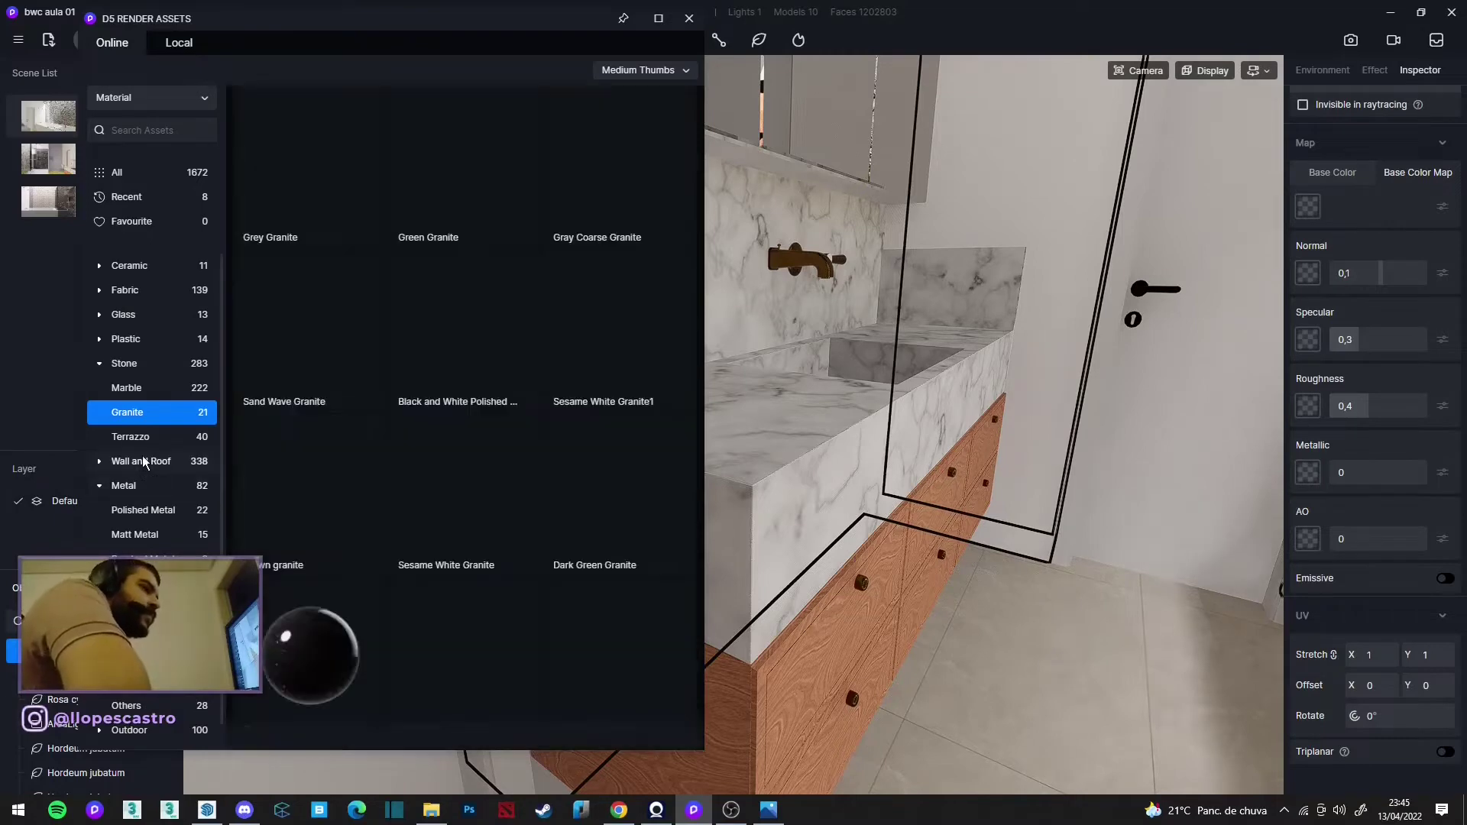
pyautogui.scroll(-6, 463, 493)
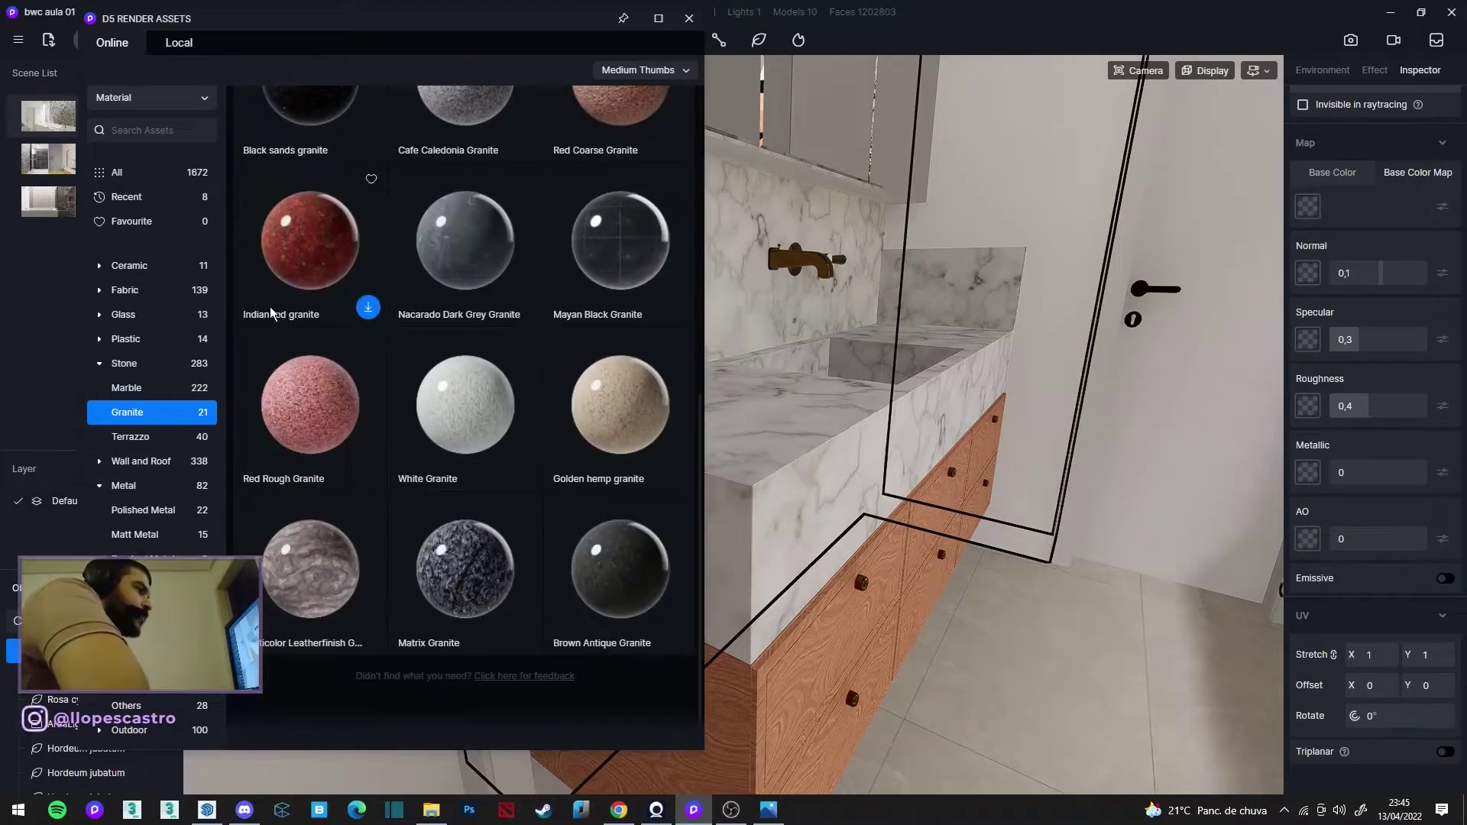
# Step: Search the asset library for 'sandstone', then for 'limestone'
pyautogui.click(184, 131)
pyautogui.write('sandsto')
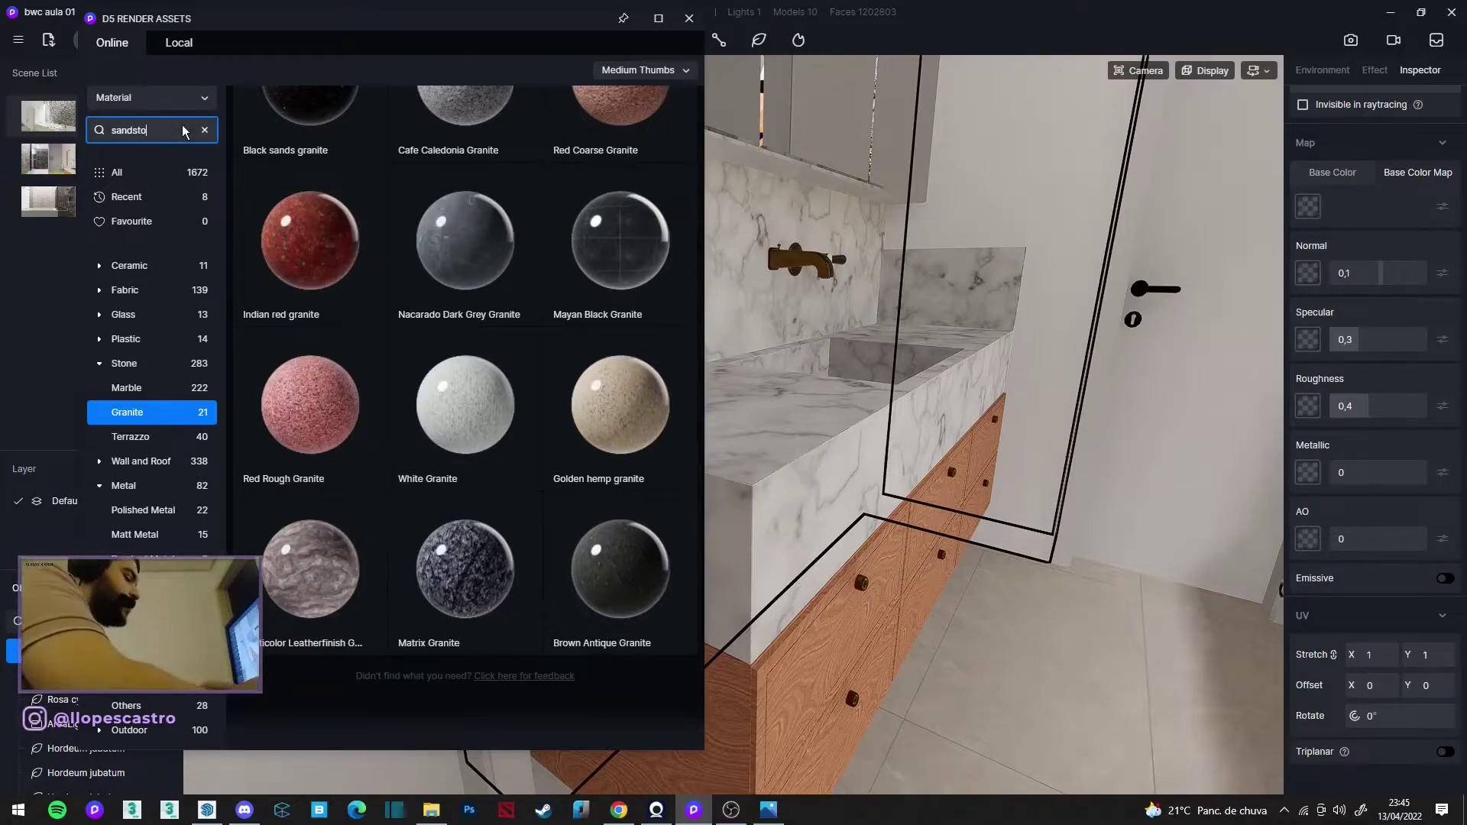
pyautogui.write('ne')
pyautogui.press('Return')
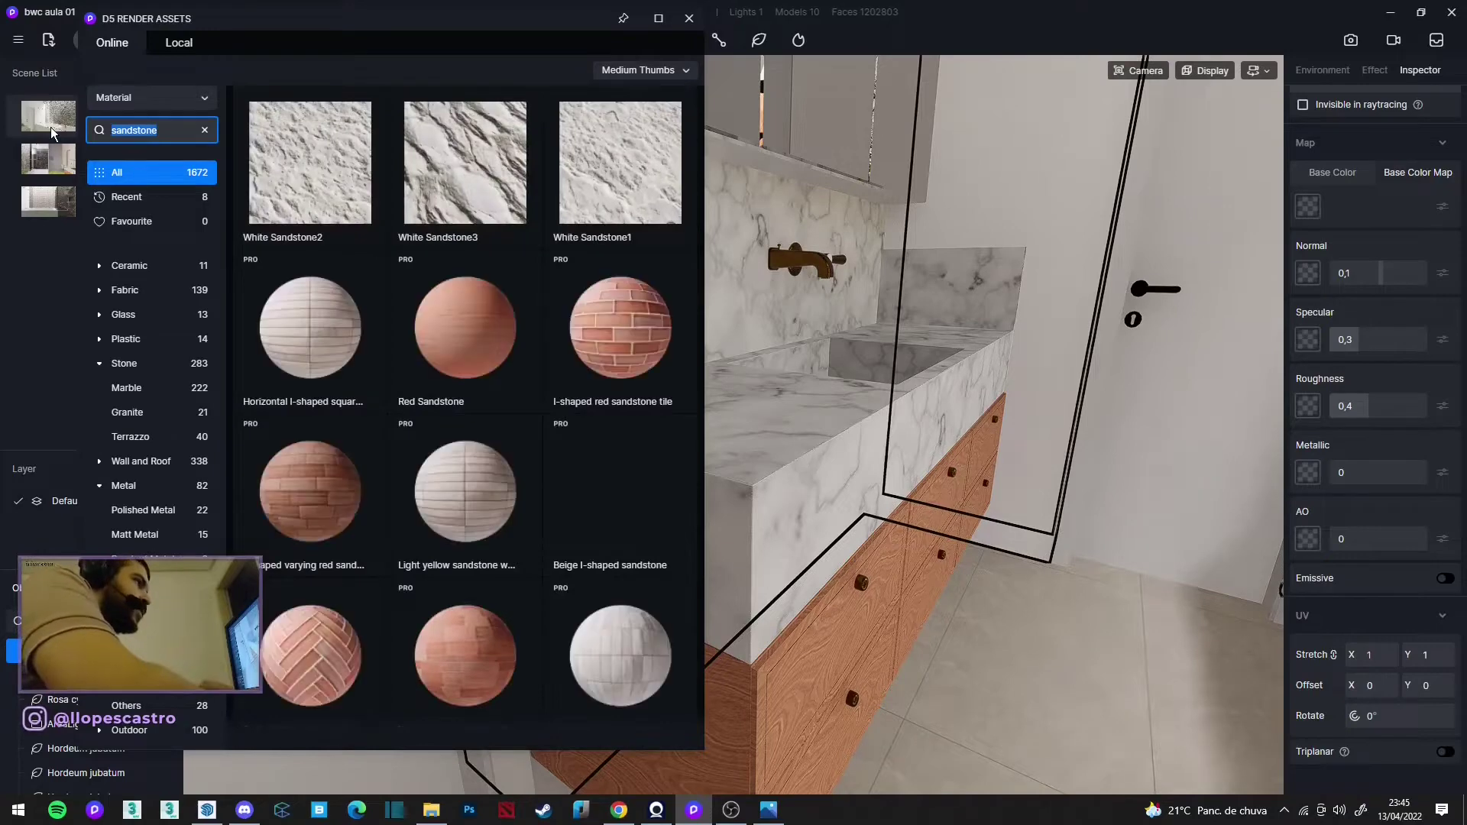
pyautogui.scroll(-1, 428, 283)
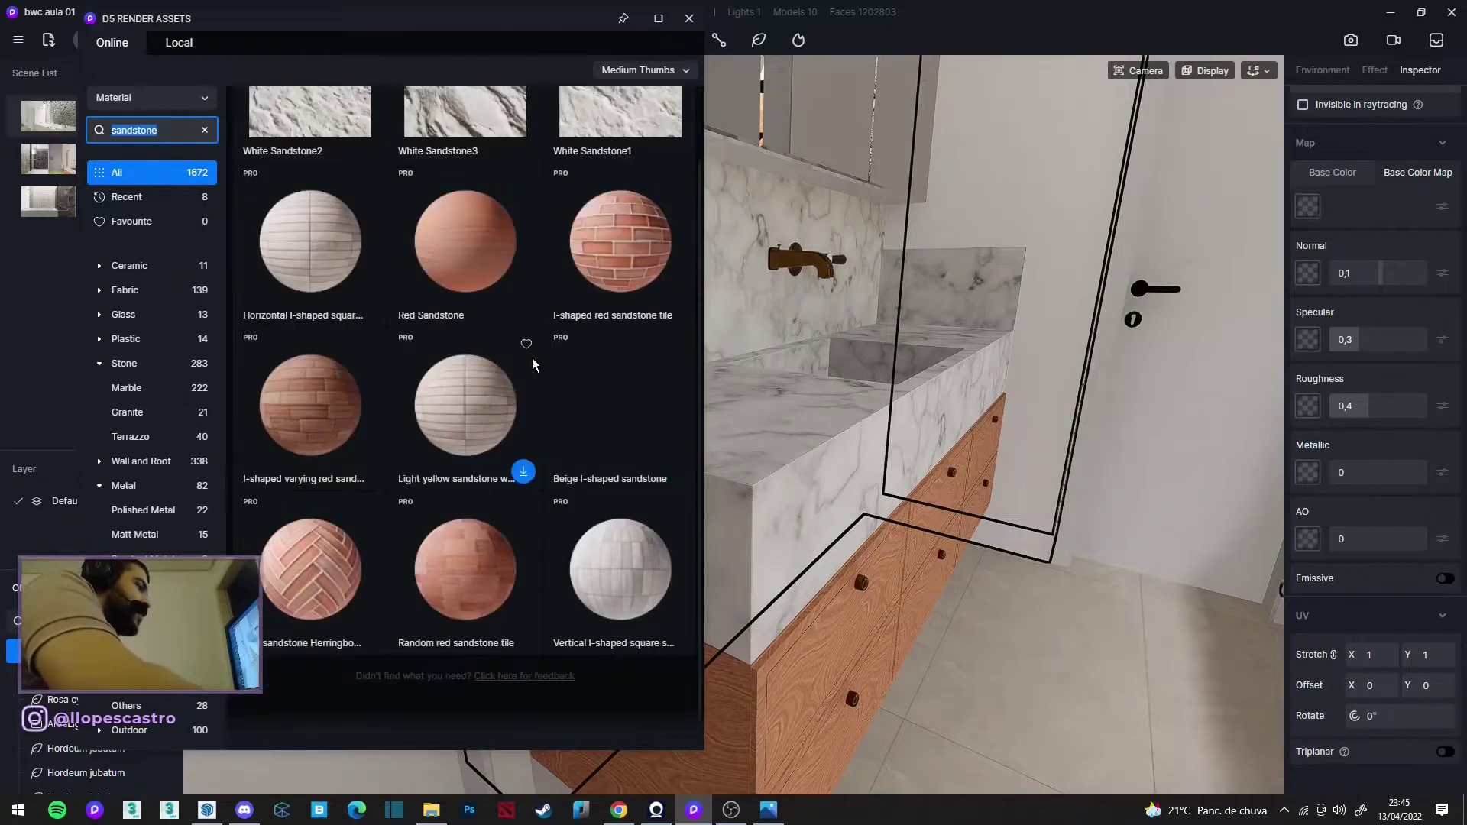
pyautogui.write('limesto')
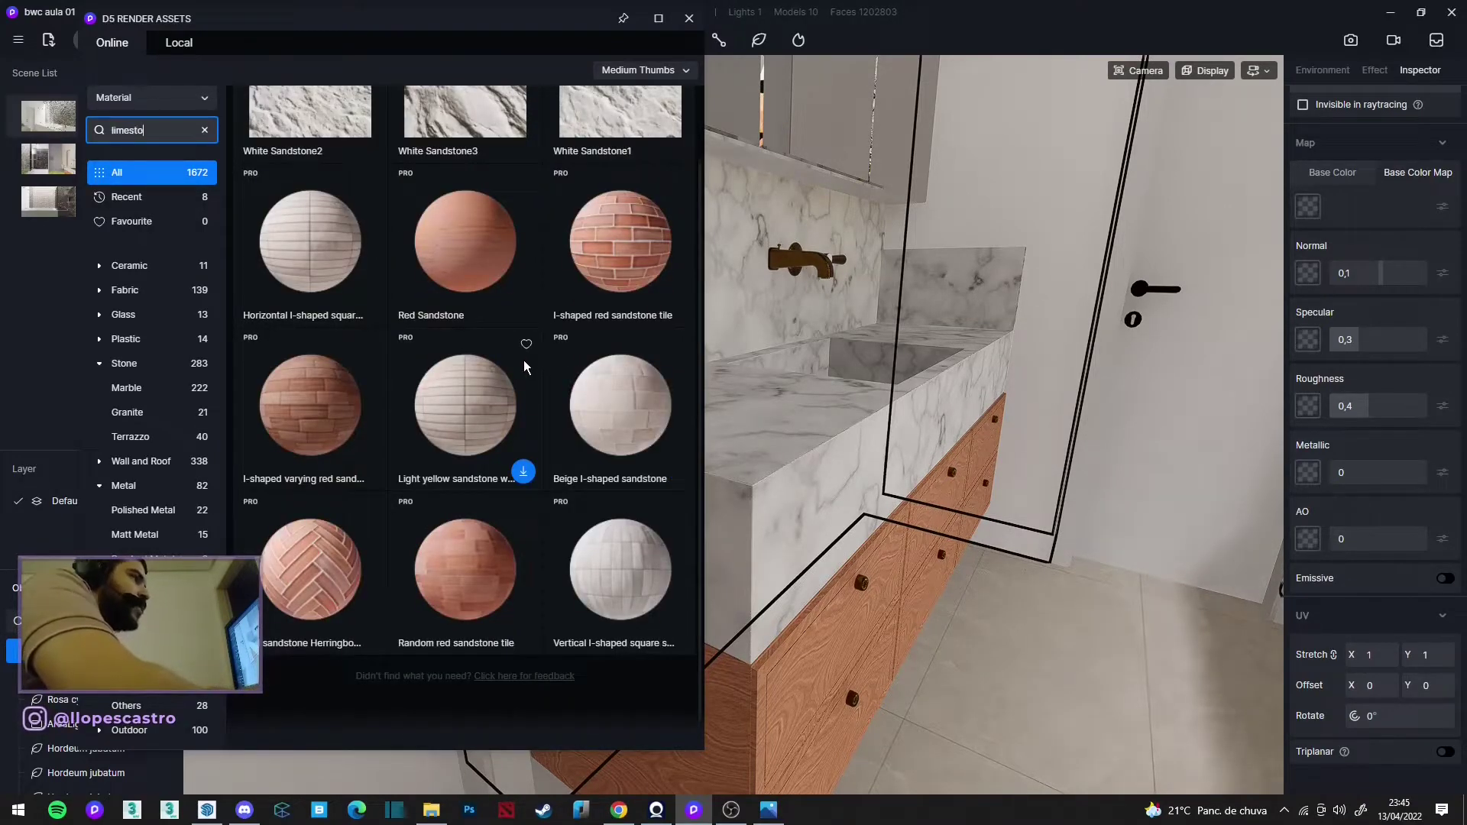
pyautogui.write('ne')
pyautogui.press('Return')
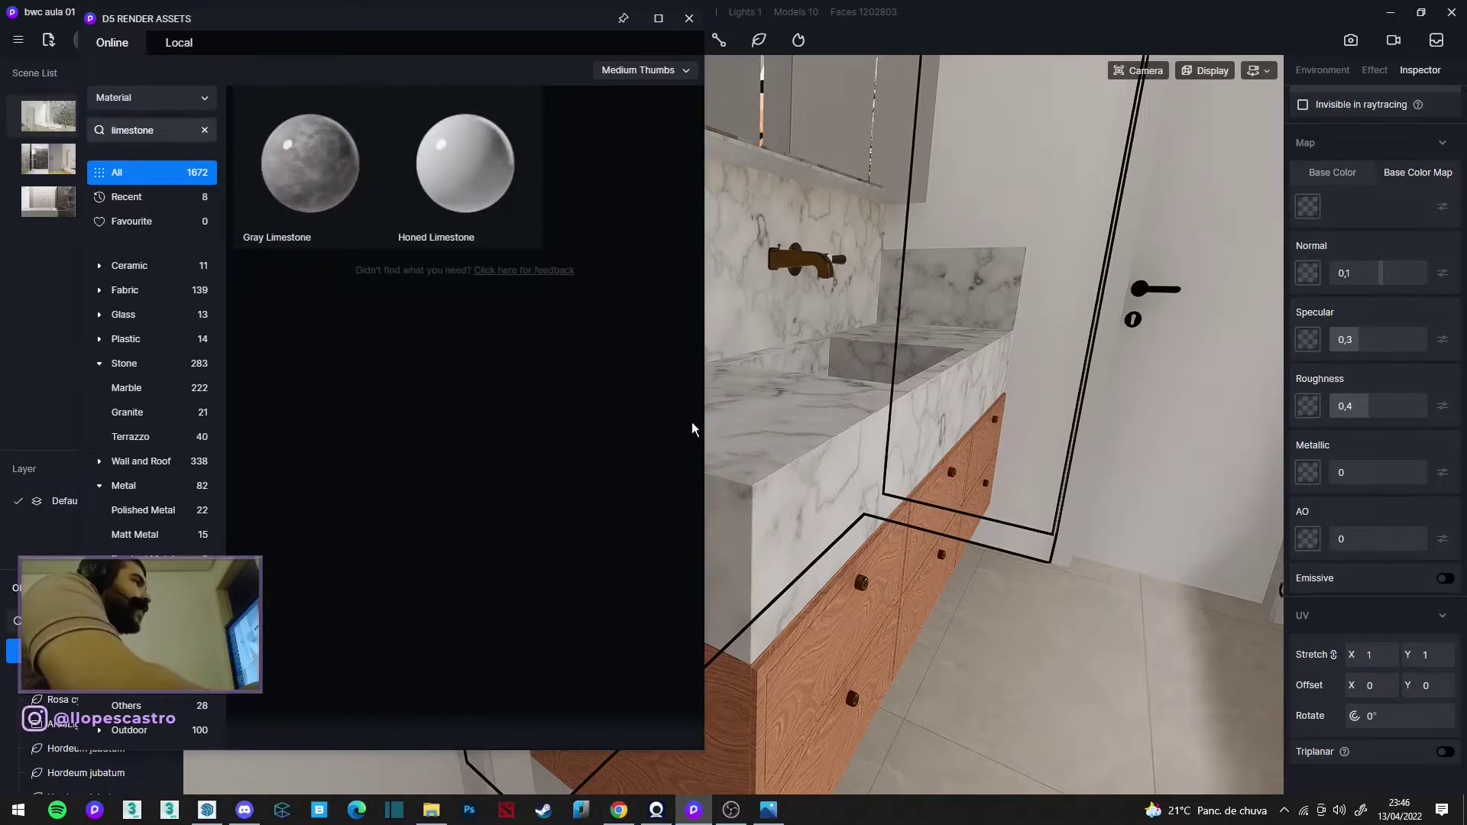
# Step: Start downloading Honed Limestone and glance at the bathroom reference sheet in Photos
pyautogui.moveTo(786, 426)
pyautogui.mouseDown(button='right')
pyautogui.moveTo(714, 374)
pyautogui.moveTo(948, 405)
pyautogui.mouseUp(button='right')
pyautogui.click(769, 811)
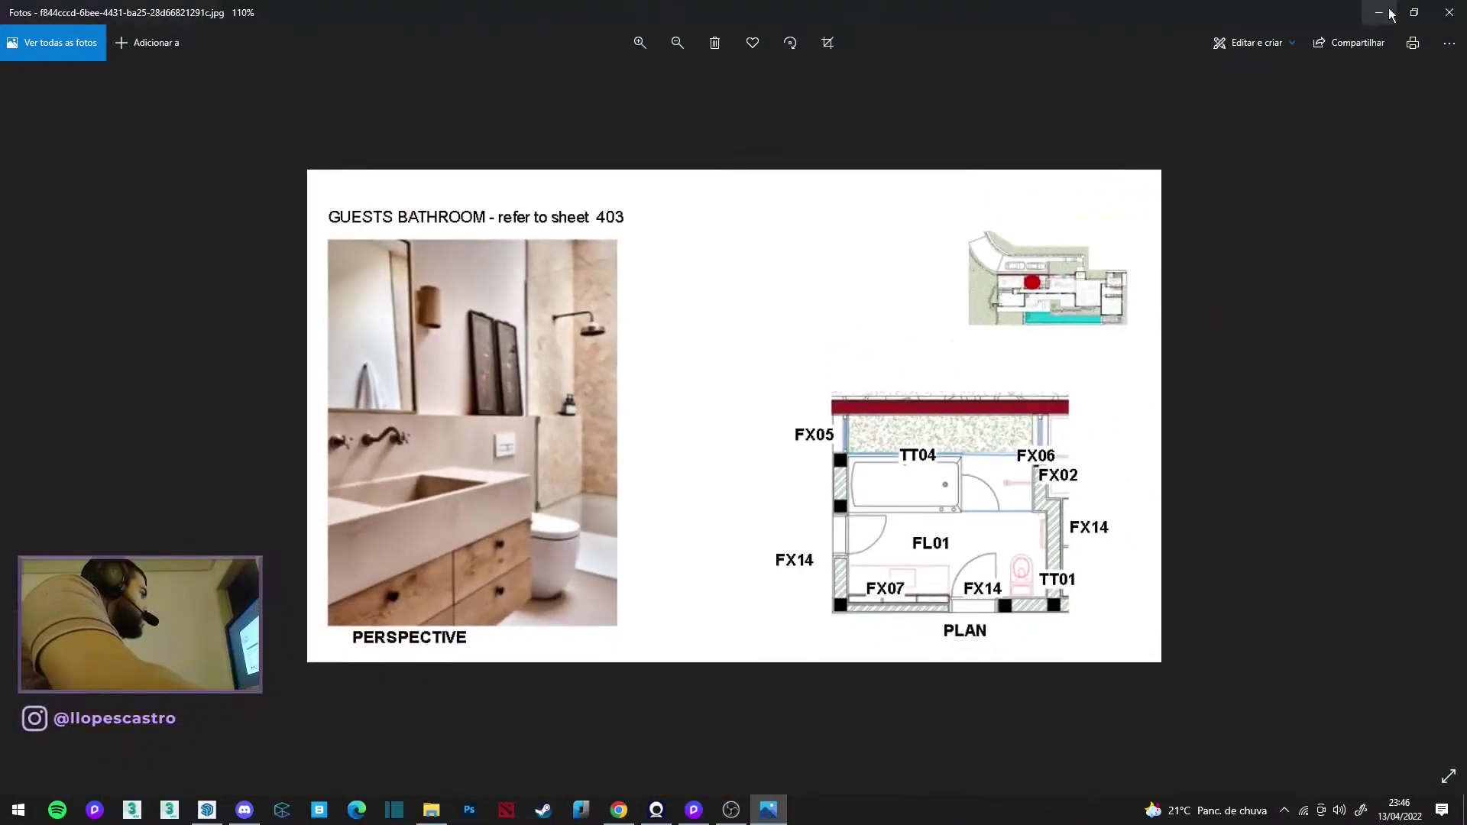
pyautogui.click(1380, 13)
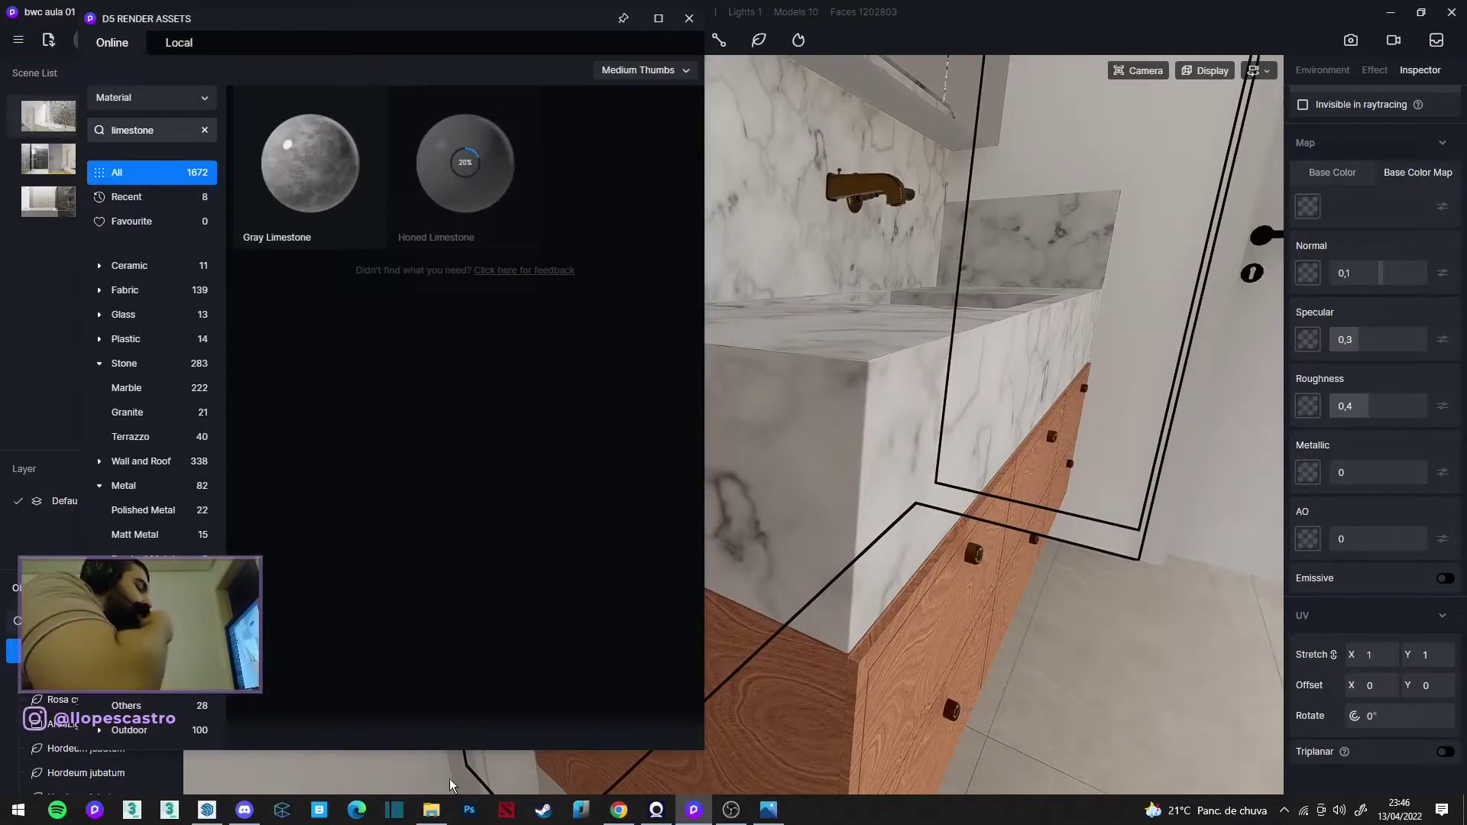
# Step: Apply the Honed Limestone material to the vanity countertop
pyautogui.moveTo(917, 383)
pyautogui.mouseDown(button='right')
pyautogui.moveTo(1090, 181)
pyautogui.moveTo(763, 265)
pyautogui.moveTo(1162, 324)
pyautogui.moveTo(1064, 367)
pyautogui.moveTo(1114, 407)
pyautogui.moveTo(1084, 677)
pyautogui.moveTo(1031, 535)
pyautogui.moveTo(1211, 485)
pyautogui.moveTo(1212, 410)
pyautogui.mouseUp(button='right')
pyautogui.scroll(5, 841, 424)
pyautogui.moveTo(822, 341)
pyautogui.mouseDown(button='right')
pyautogui.moveTo(1020, 423)
pyautogui.moveTo(993, 438)
pyautogui.moveTo(918, 315)
pyautogui.moveTo(939, 267)
pyautogui.moveTo(1178, 405)
pyautogui.moveTo(1194, 598)
pyautogui.moveTo(966, 489)
pyautogui.moveTo(937, 445)
pyautogui.moveTo(665, 373)
pyautogui.moveTo(1026, 359)
pyautogui.moveTo(979, 333)
pyautogui.moveTo(910, 343)
pyautogui.mouseUp(button='right')
pyautogui.scroll(5, 909, 342)
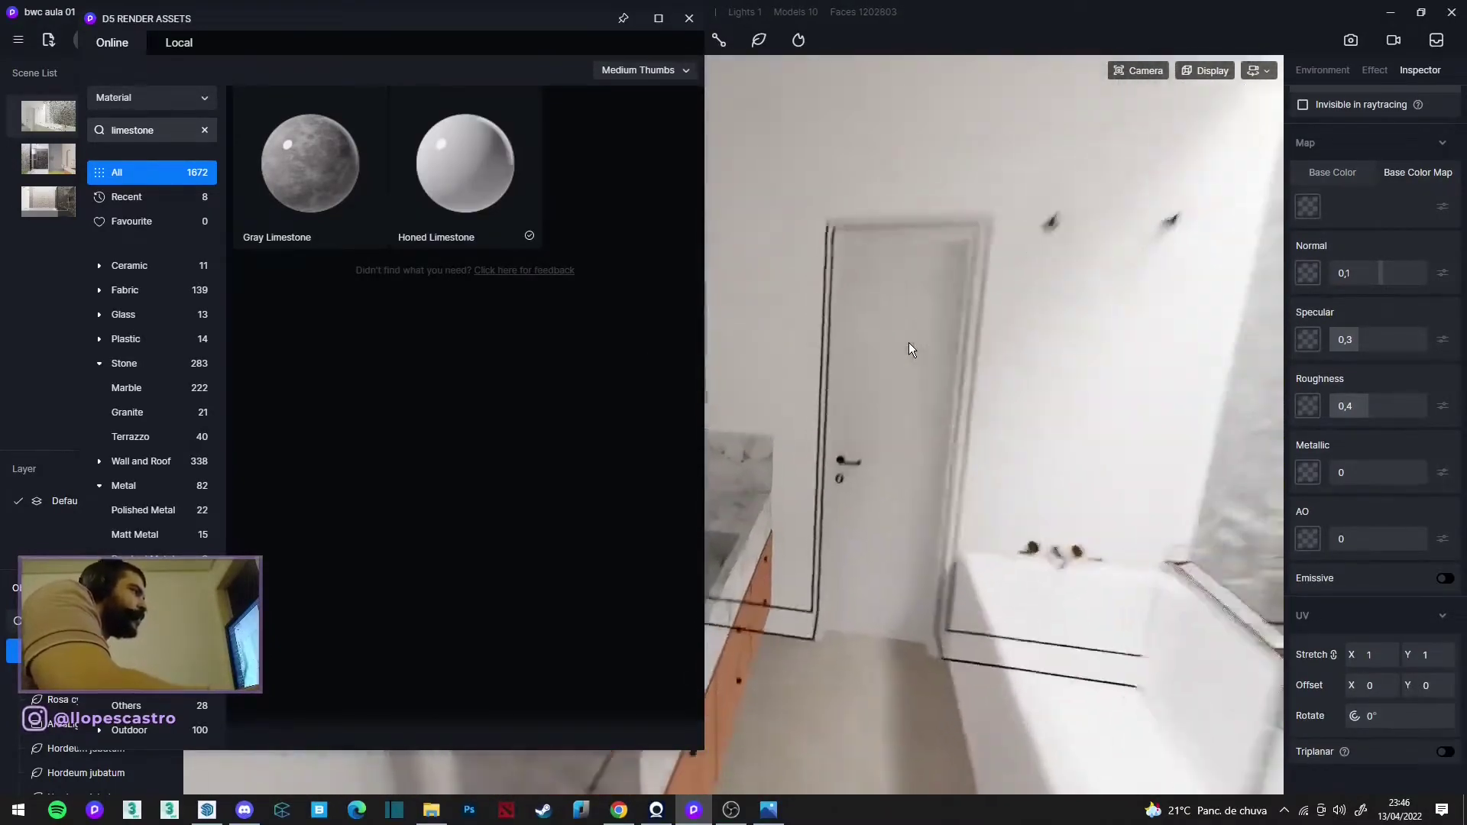
pyautogui.press('Escape')
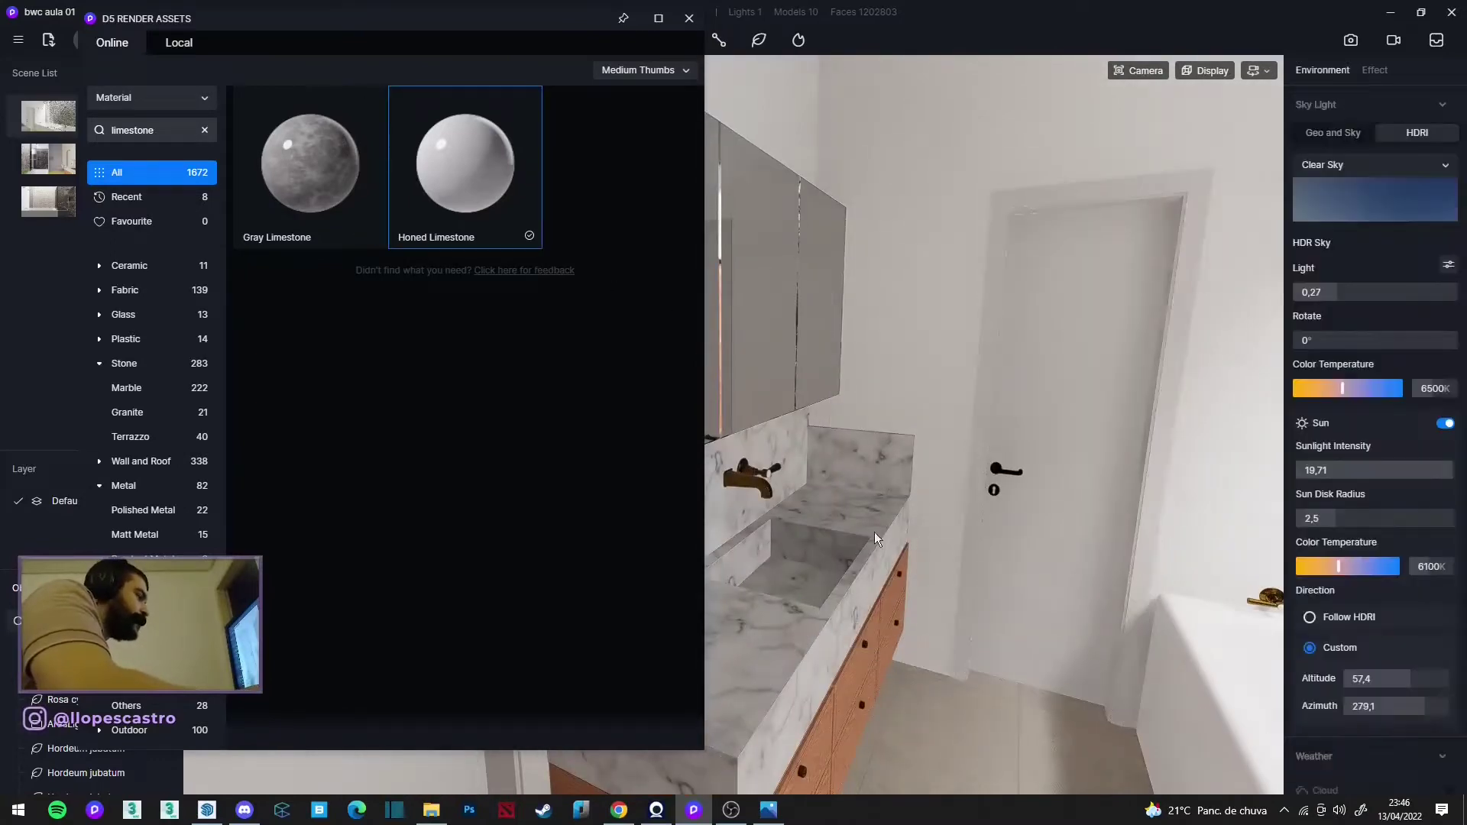
pyautogui.scroll(3, 840, 568)
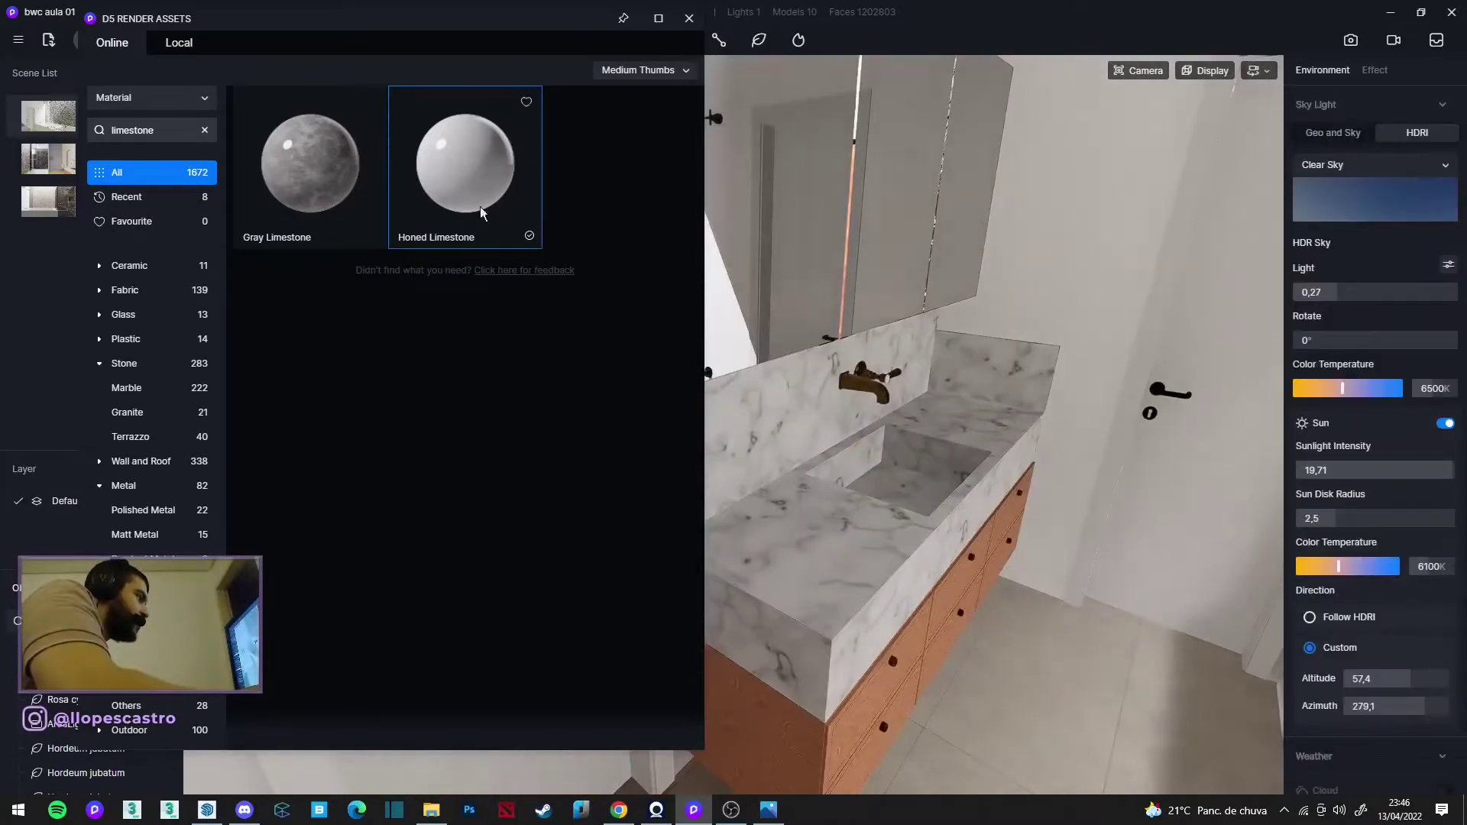
pyautogui.moveTo(480, 210); pyautogui.dragTo(869, 621)
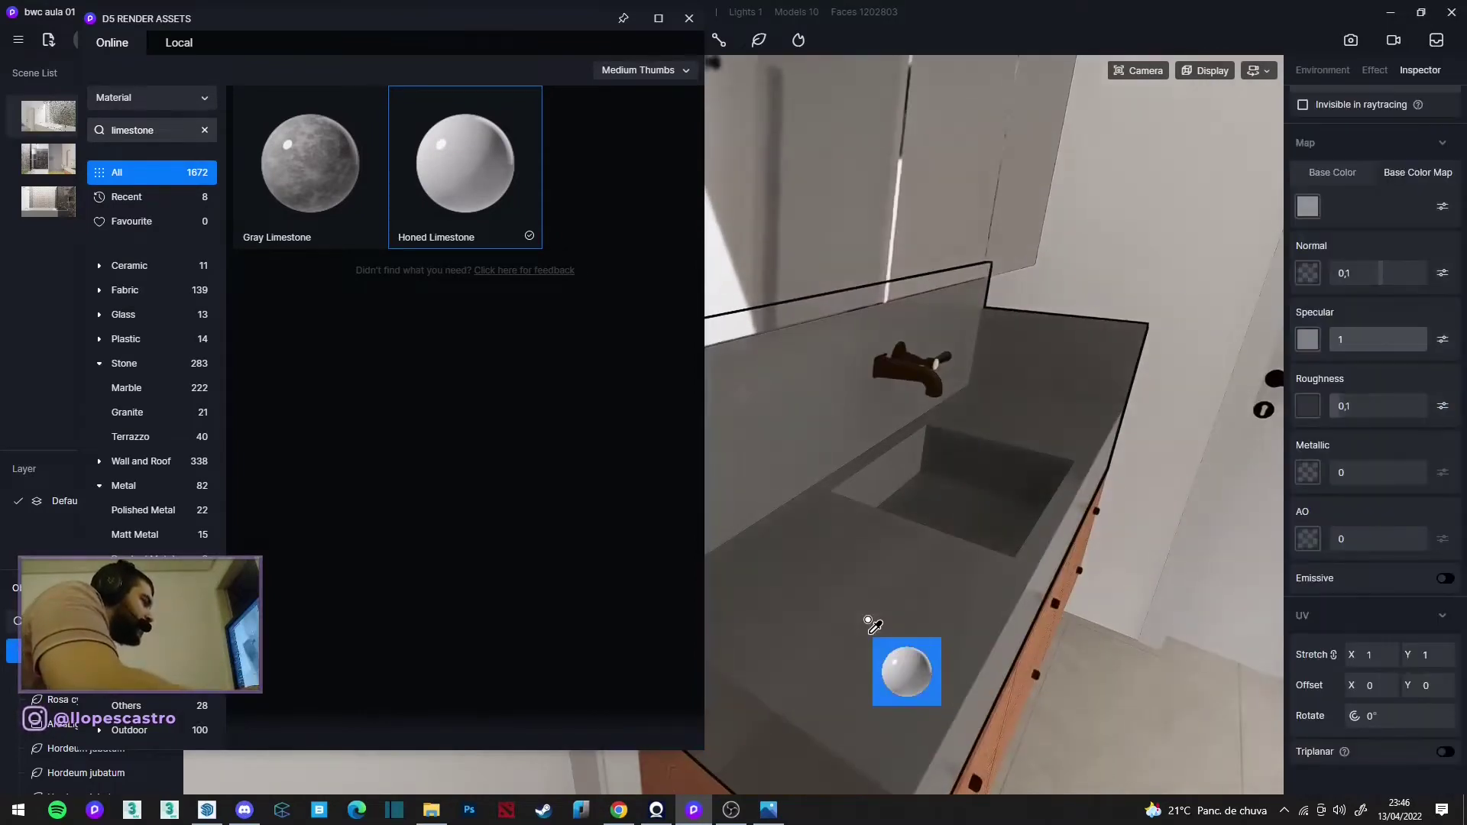
pyautogui.scroll(4, 869, 620)
pyautogui.moveTo(869, 621)
pyautogui.mouseDown()
pyautogui.moveTo(942, 611)
pyautogui.moveTo(941, 625)
pyautogui.mouseUp()
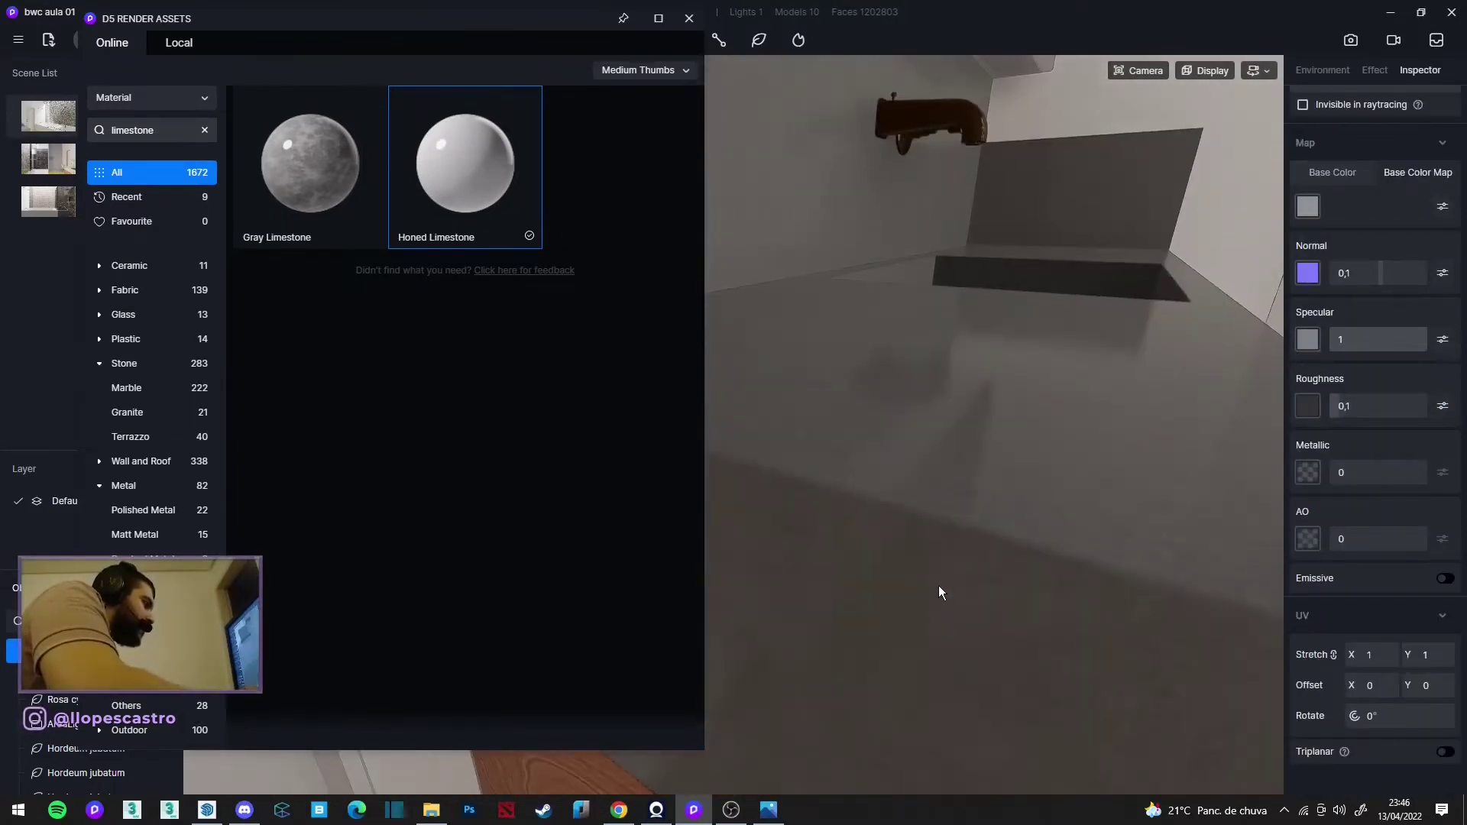
# Step: Set the countertop base colour to near-white with a slight warm tint, then close the asset library
pyautogui.click(1308, 207)
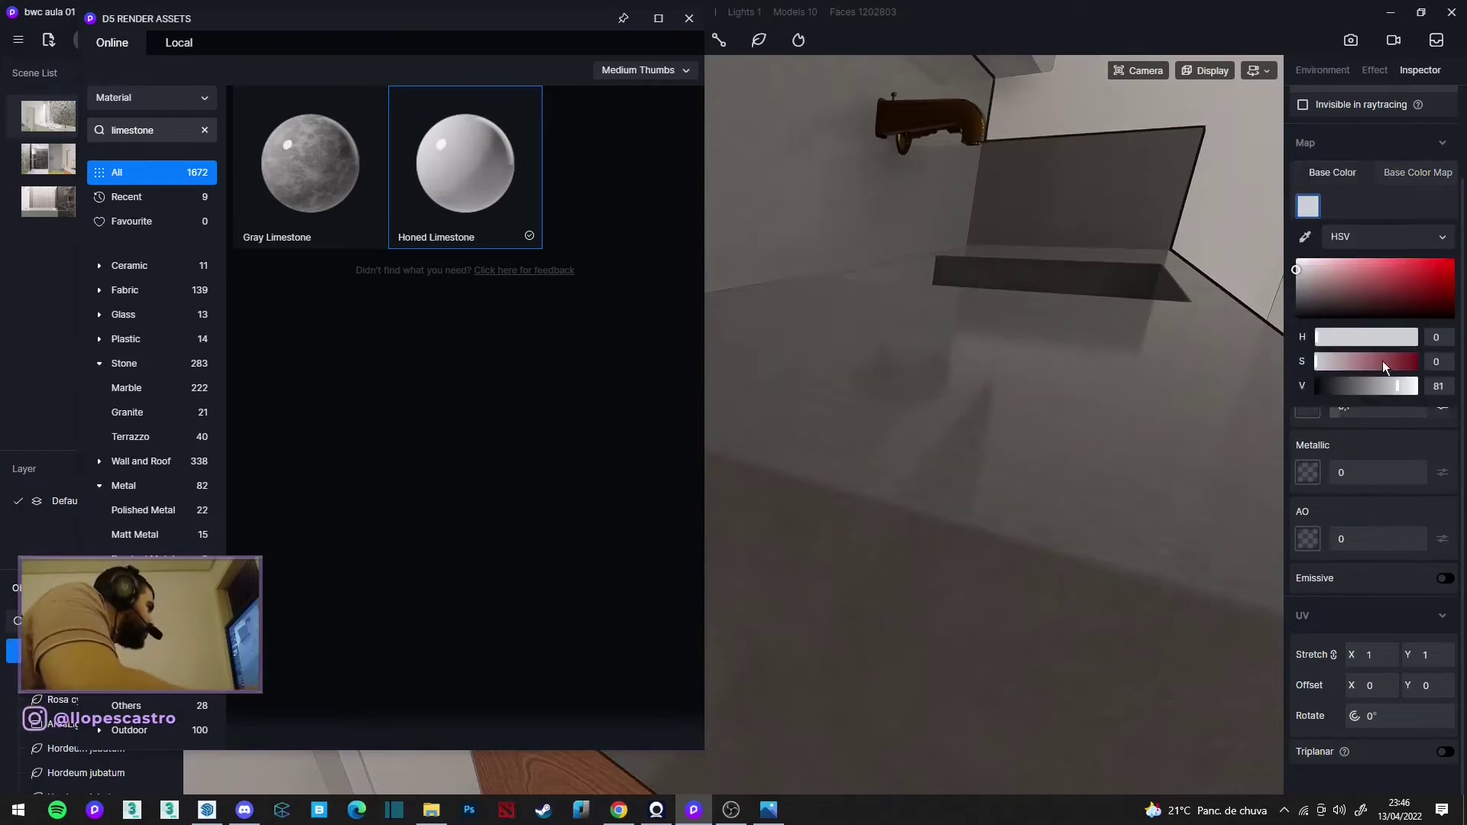
pyautogui.moveTo(1403, 389); pyautogui.dragTo(1426, 385)
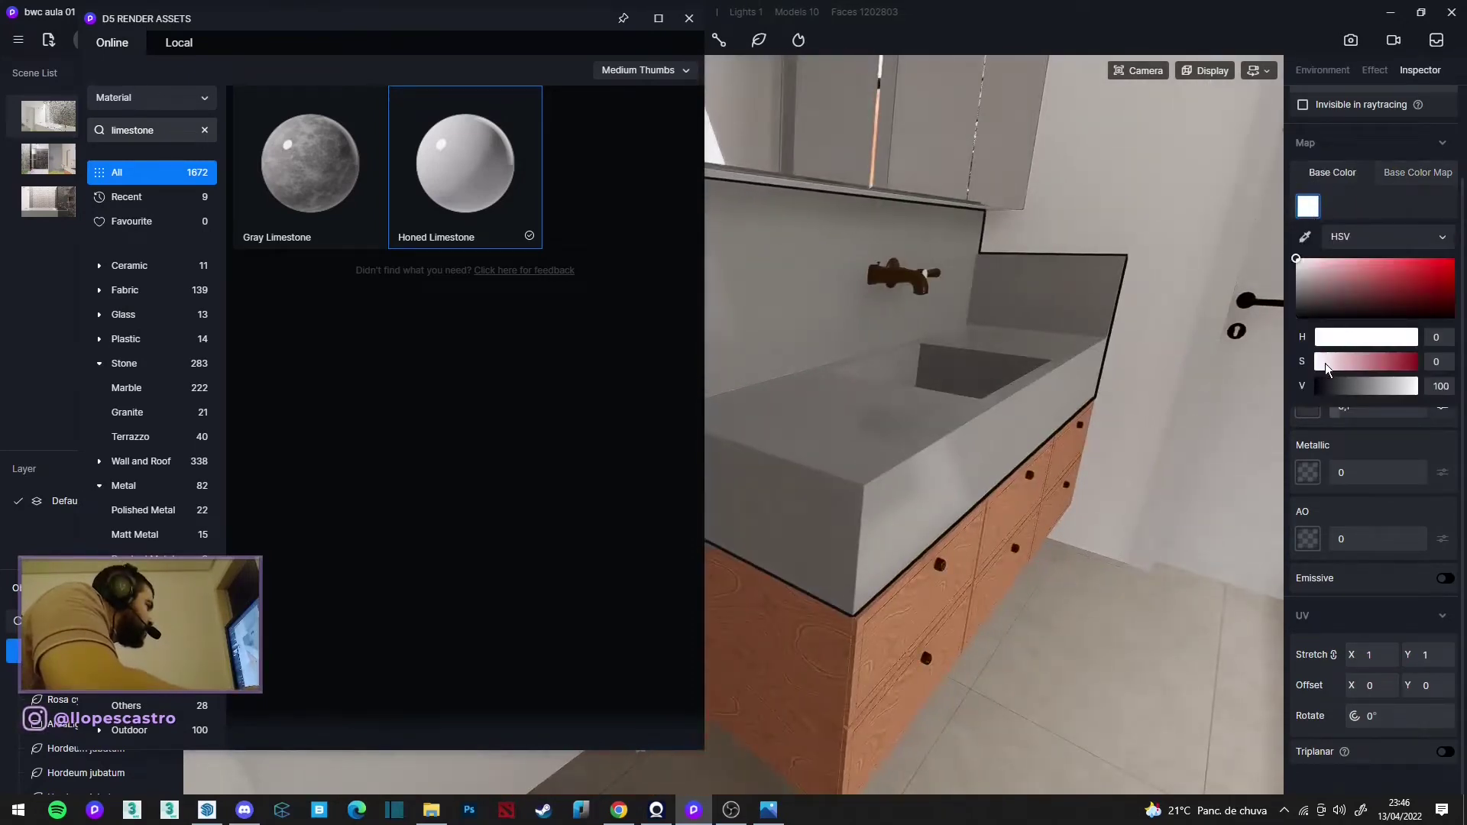
pyautogui.click(1326, 364)
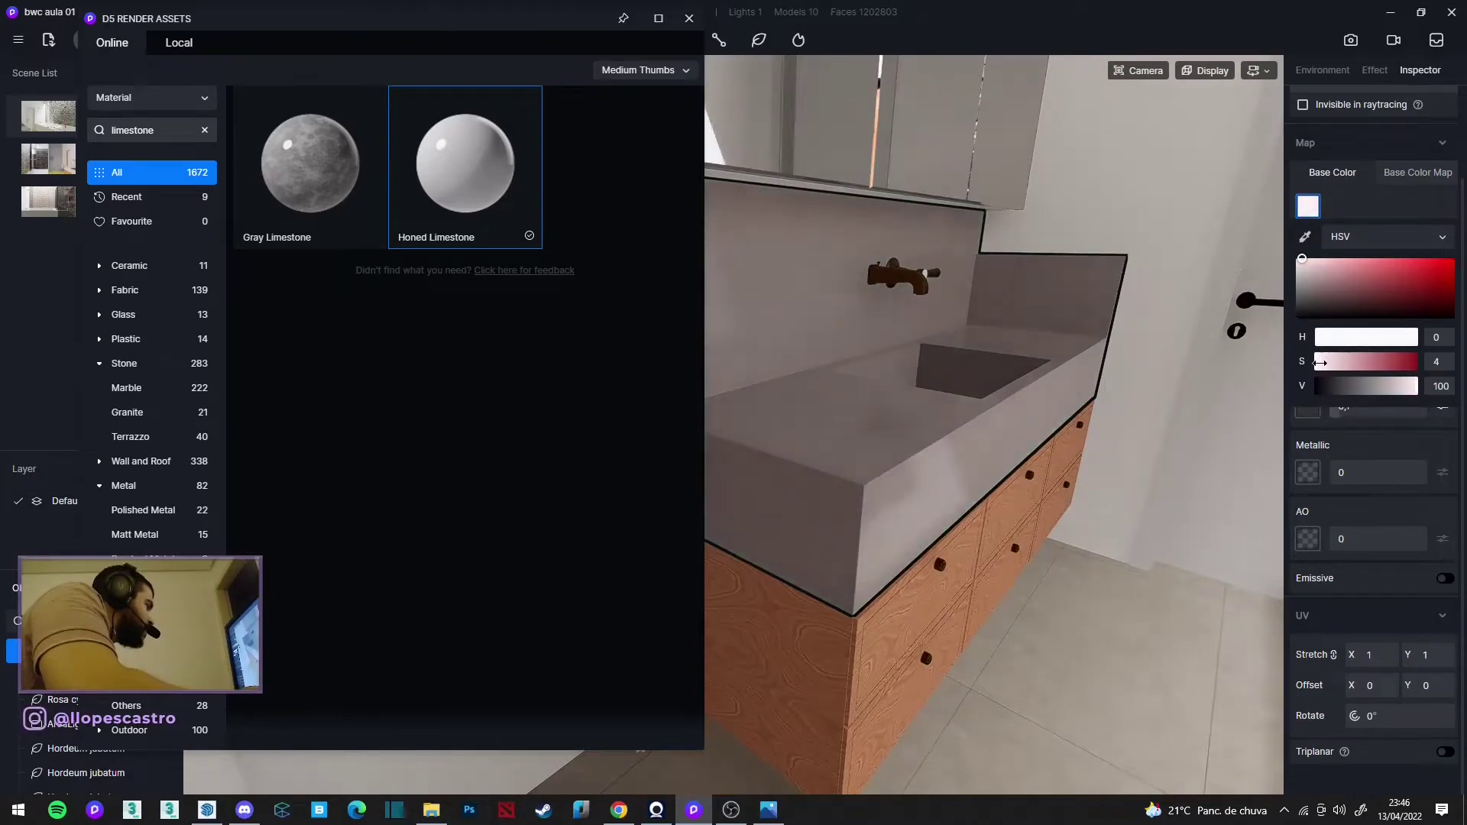
pyautogui.click(989, 272)
pyautogui.scroll(5, 804, 226)
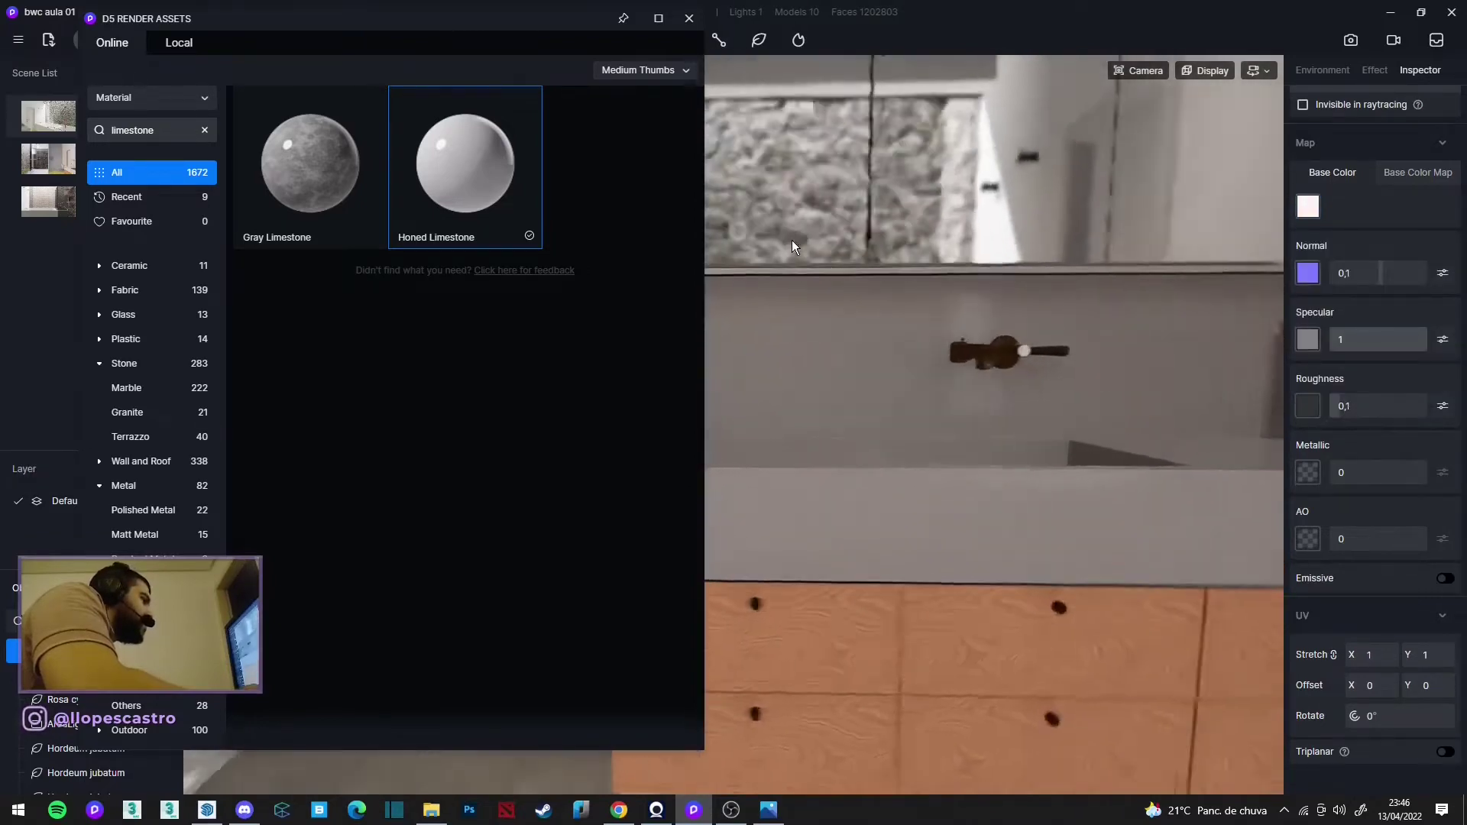
pyautogui.scroll(-5, 792, 240)
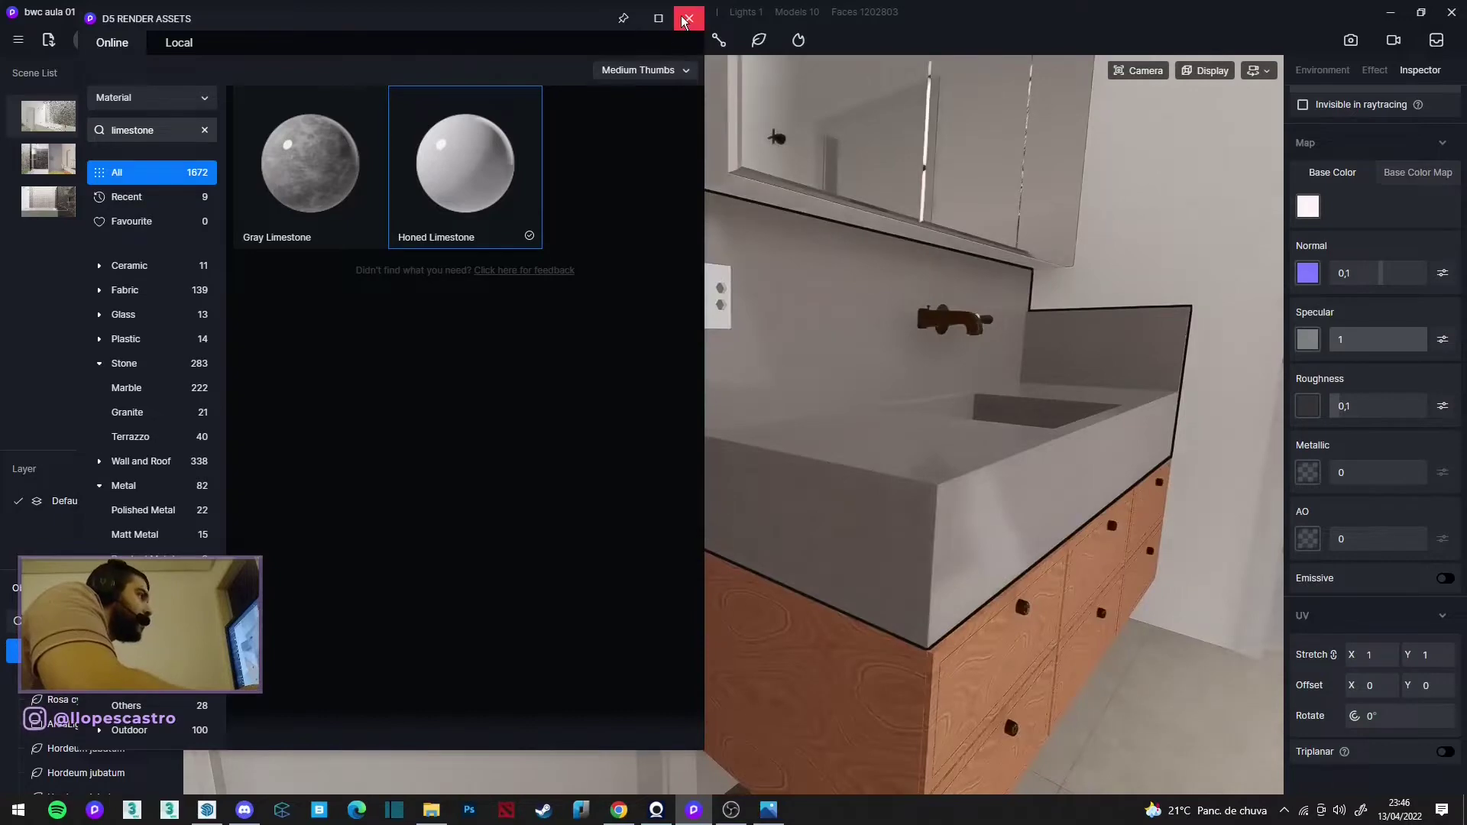
pyautogui.click(688, 19)
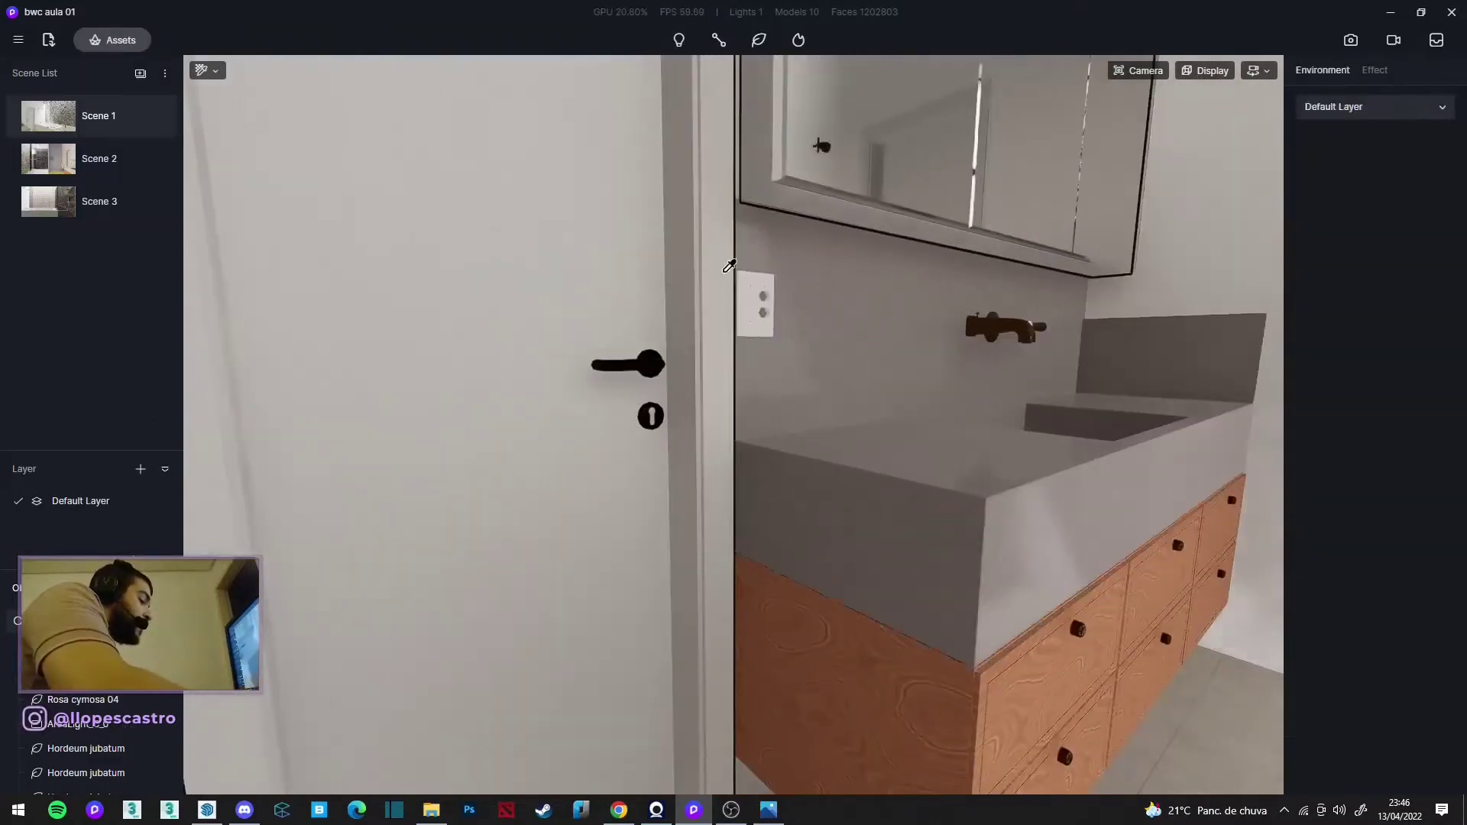
# Step: Brighten the door's white base colour to V 97
pyautogui.click(722, 274)
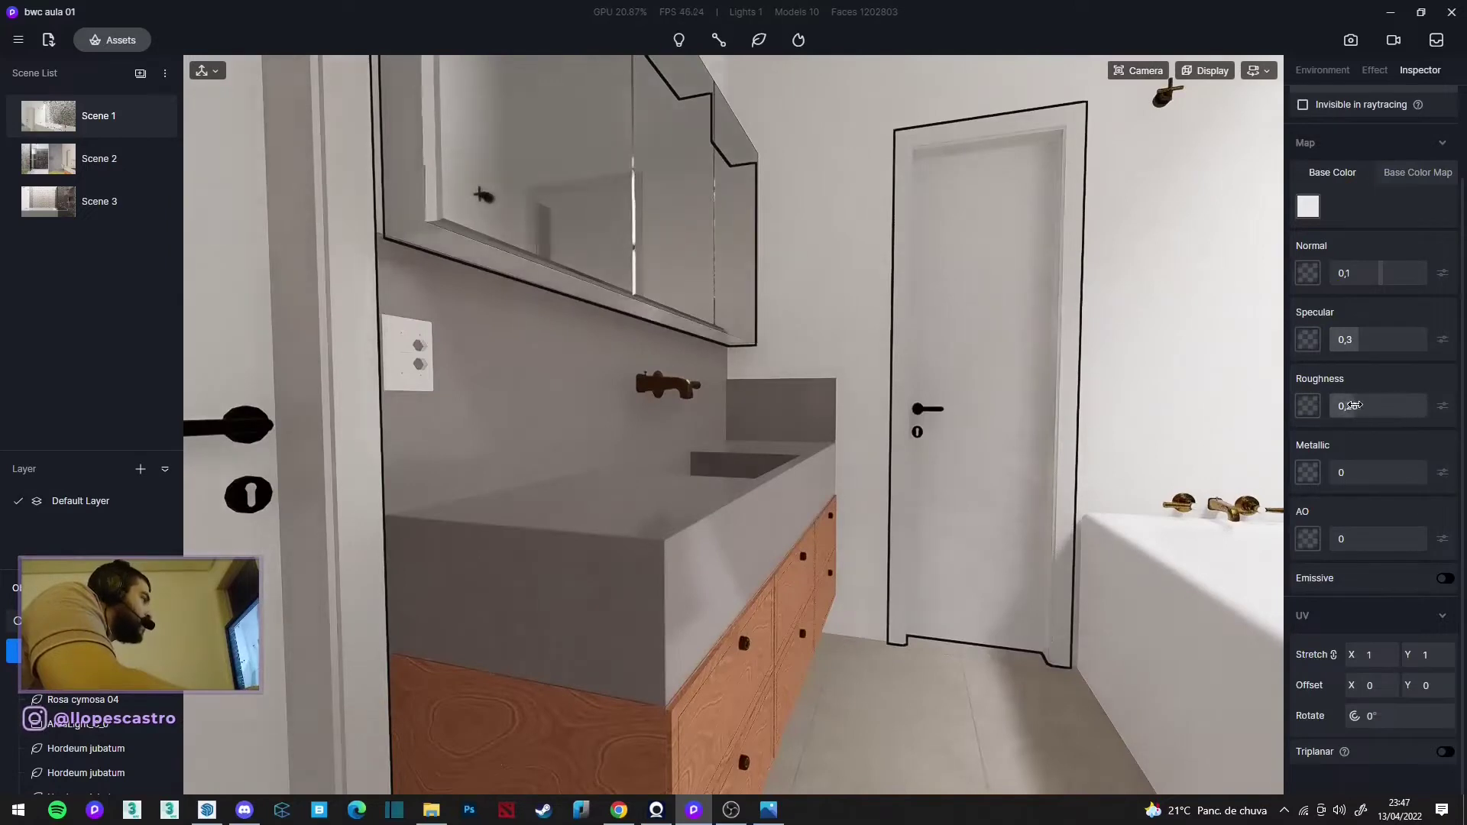
pyautogui.click(1308, 206)
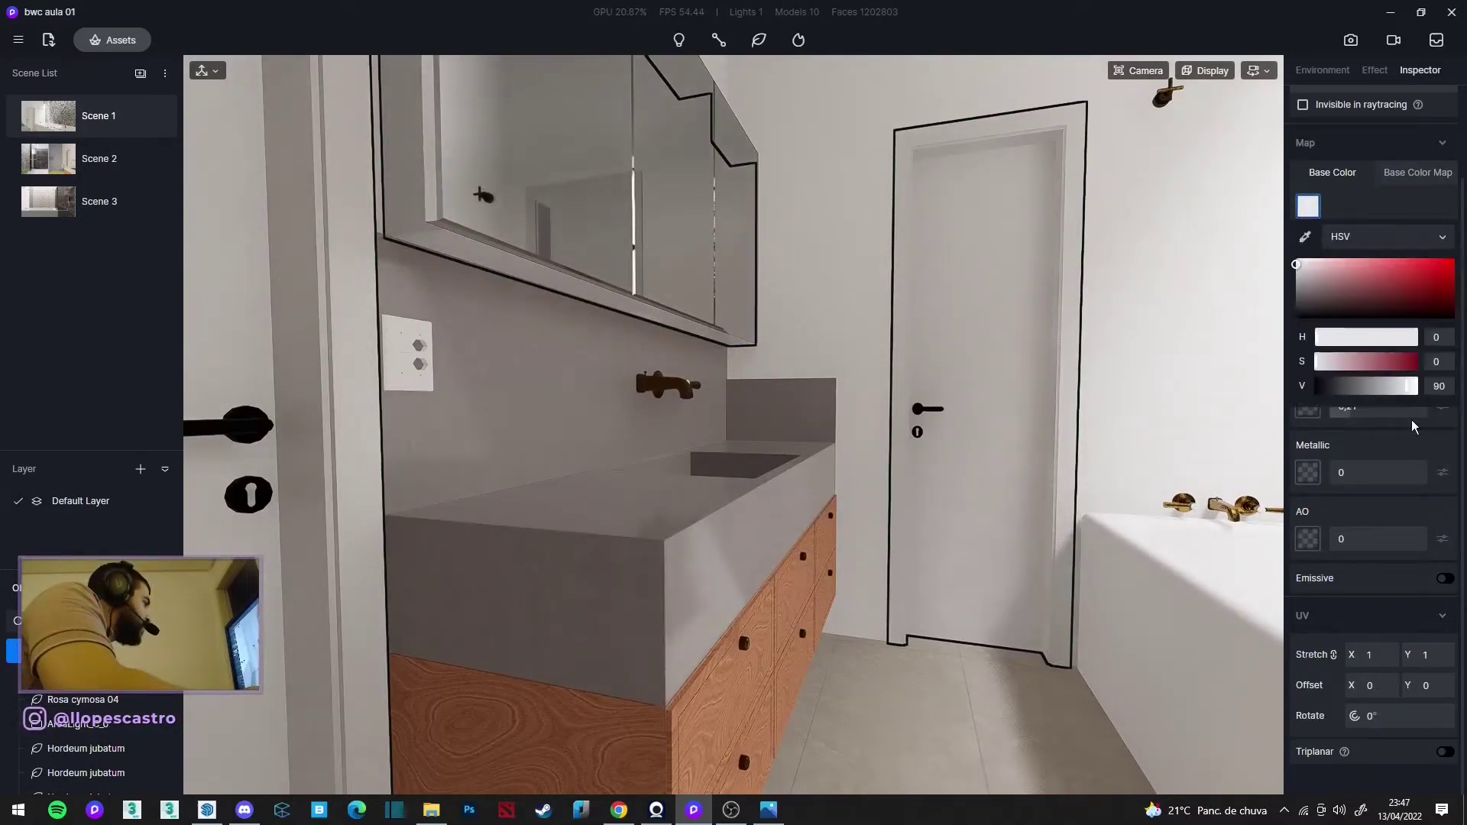
pyautogui.moveTo(1408, 386); pyautogui.dragTo(1413, 386)
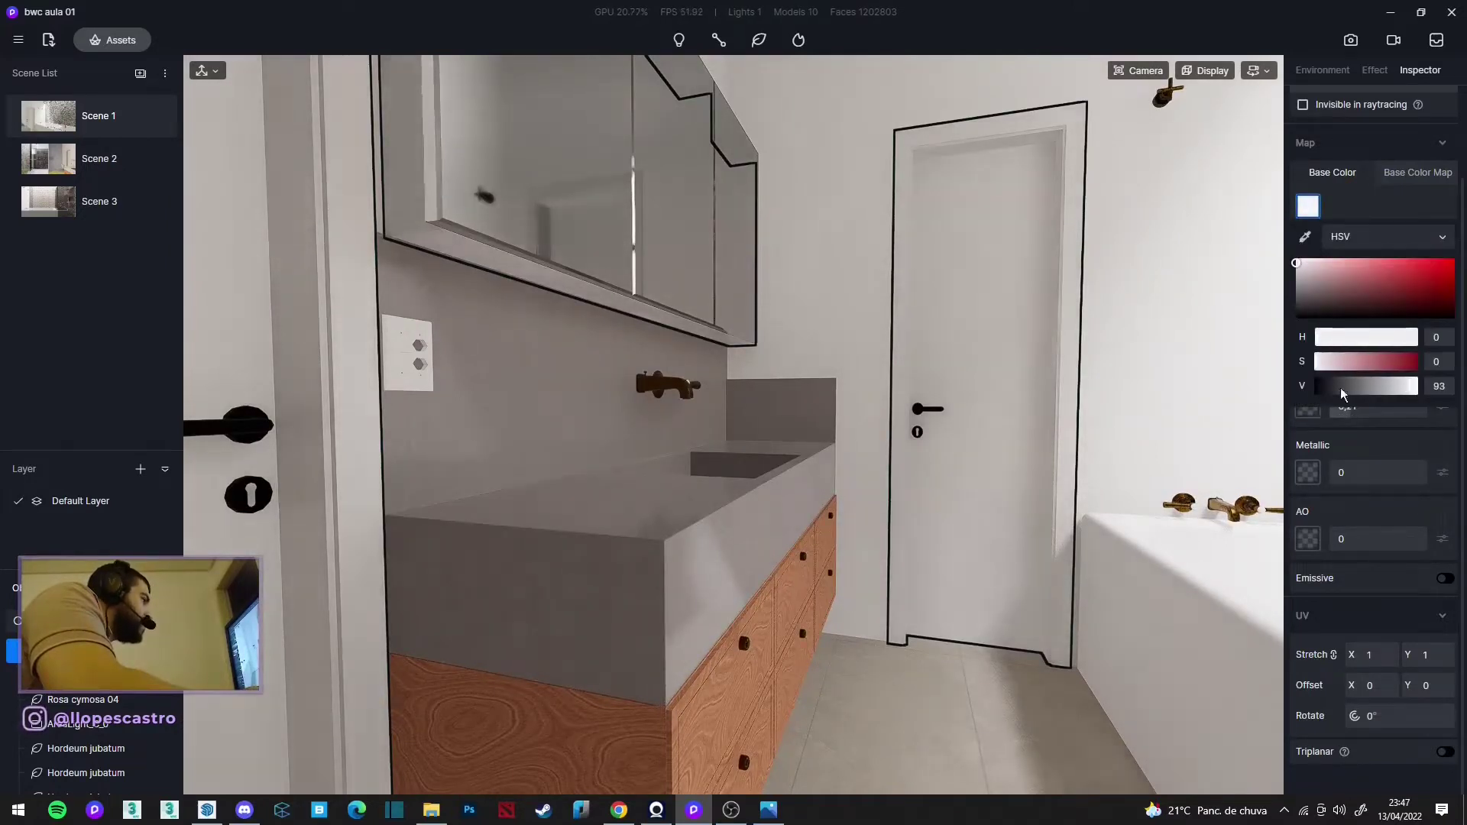
# Step: Load normal.jpg from 02 - TEXTURES/Maps as the ceiling's normal map
pyautogui.moveTo(1254, 367)
pyautogui.mouseDown(button='right')
pyautogui.moveTo(1122, 327)
pyautogui.moveTo(1012, 231)
pyautogui.moveTo(1107, 214)
pyautogui.moveTo(1015, 272)
pyautogui.mouseUp(button='right')
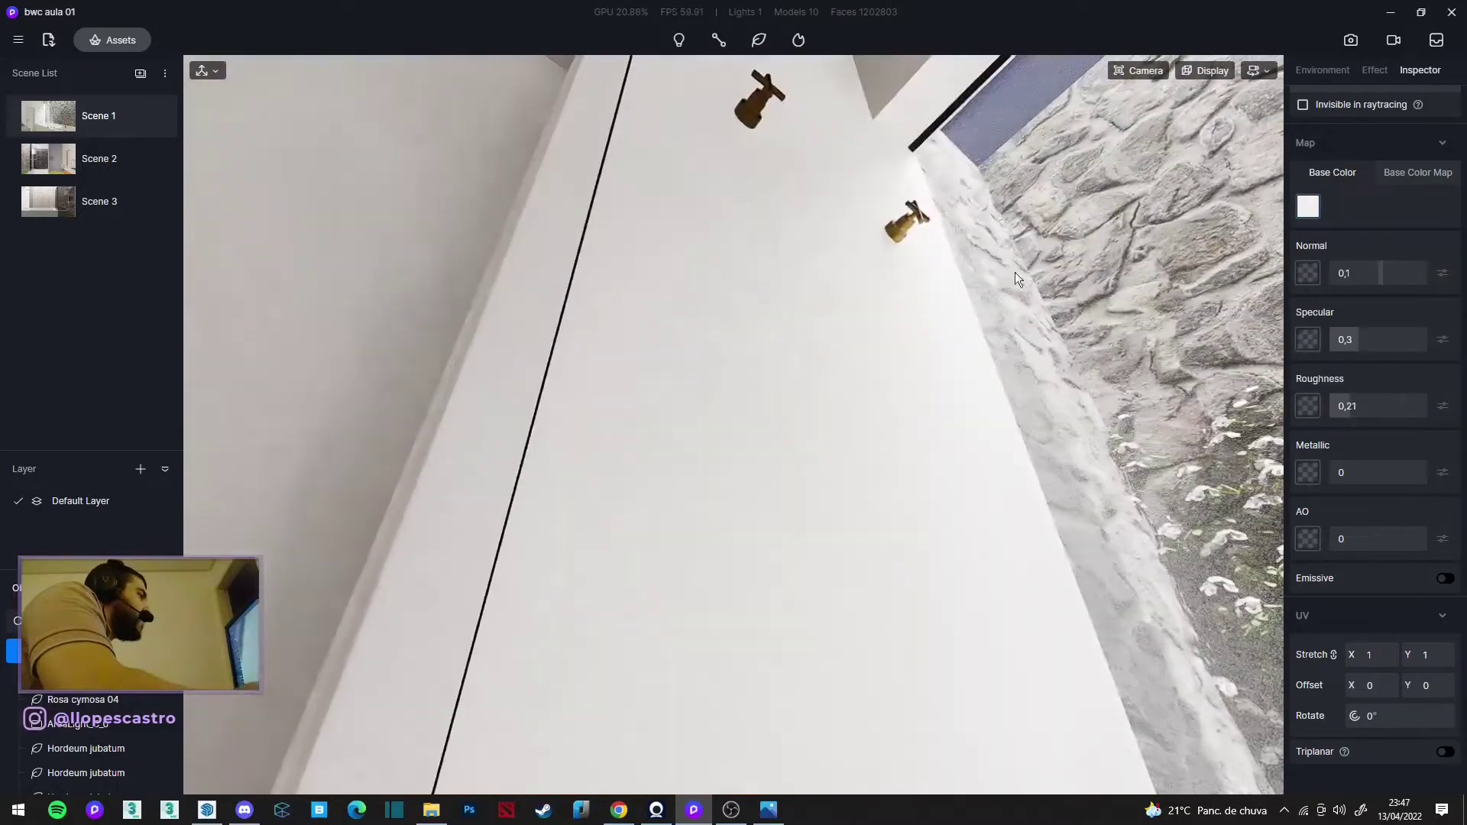
pyautogui.click(833, 286)
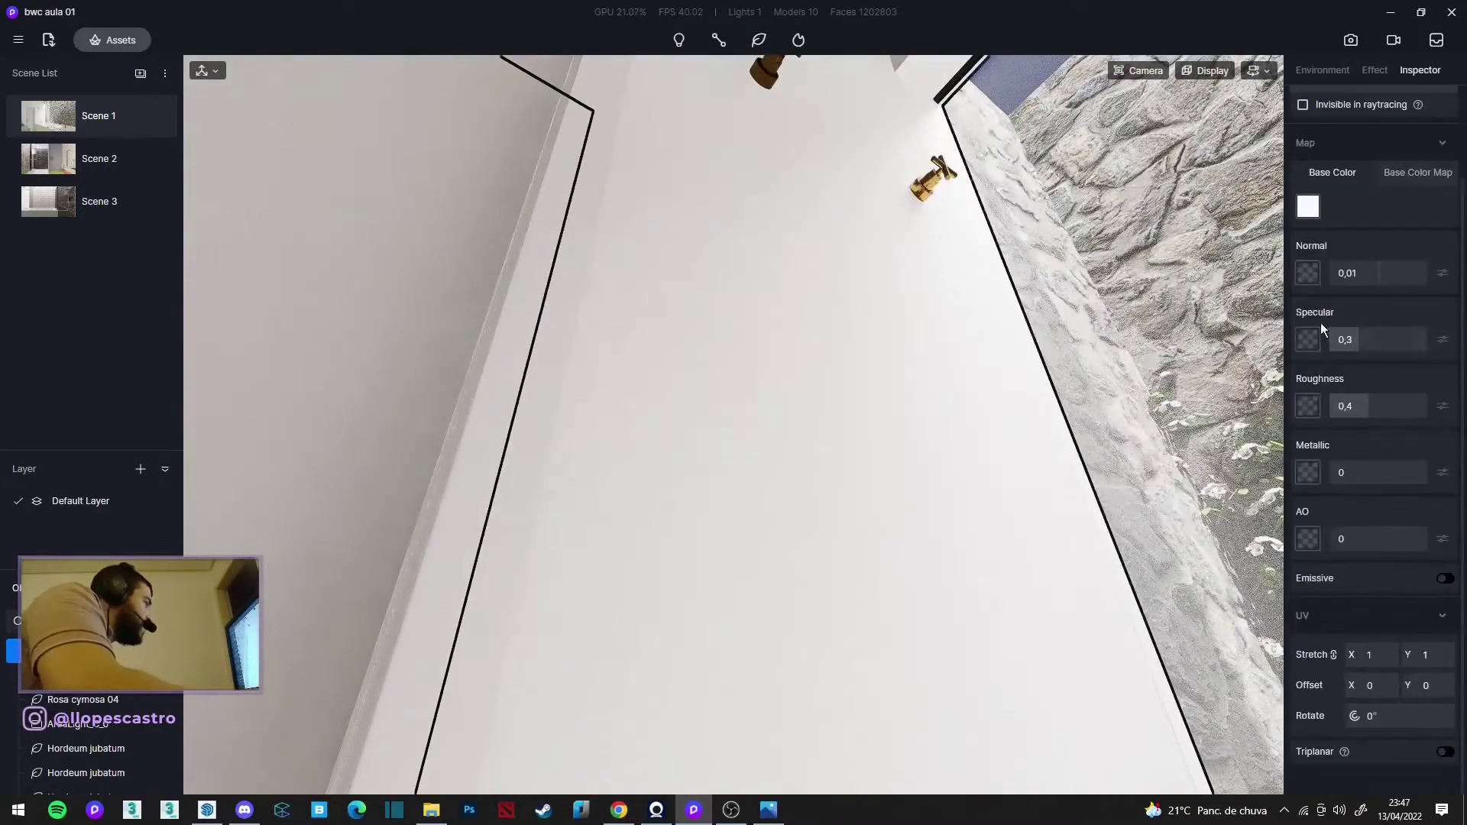
pyautogui.click(1309, 273)
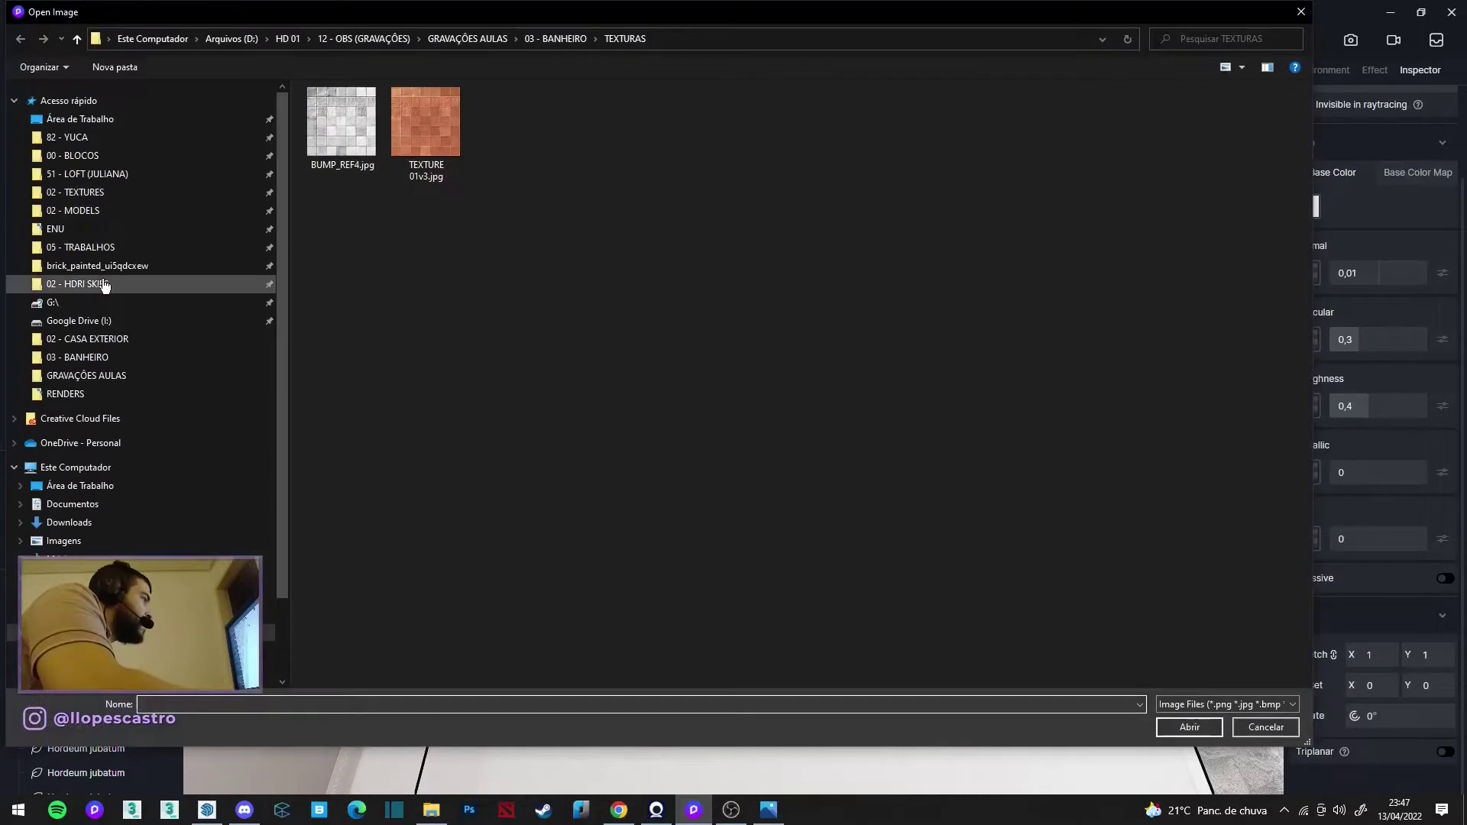
pyautogui.click(111, 251)
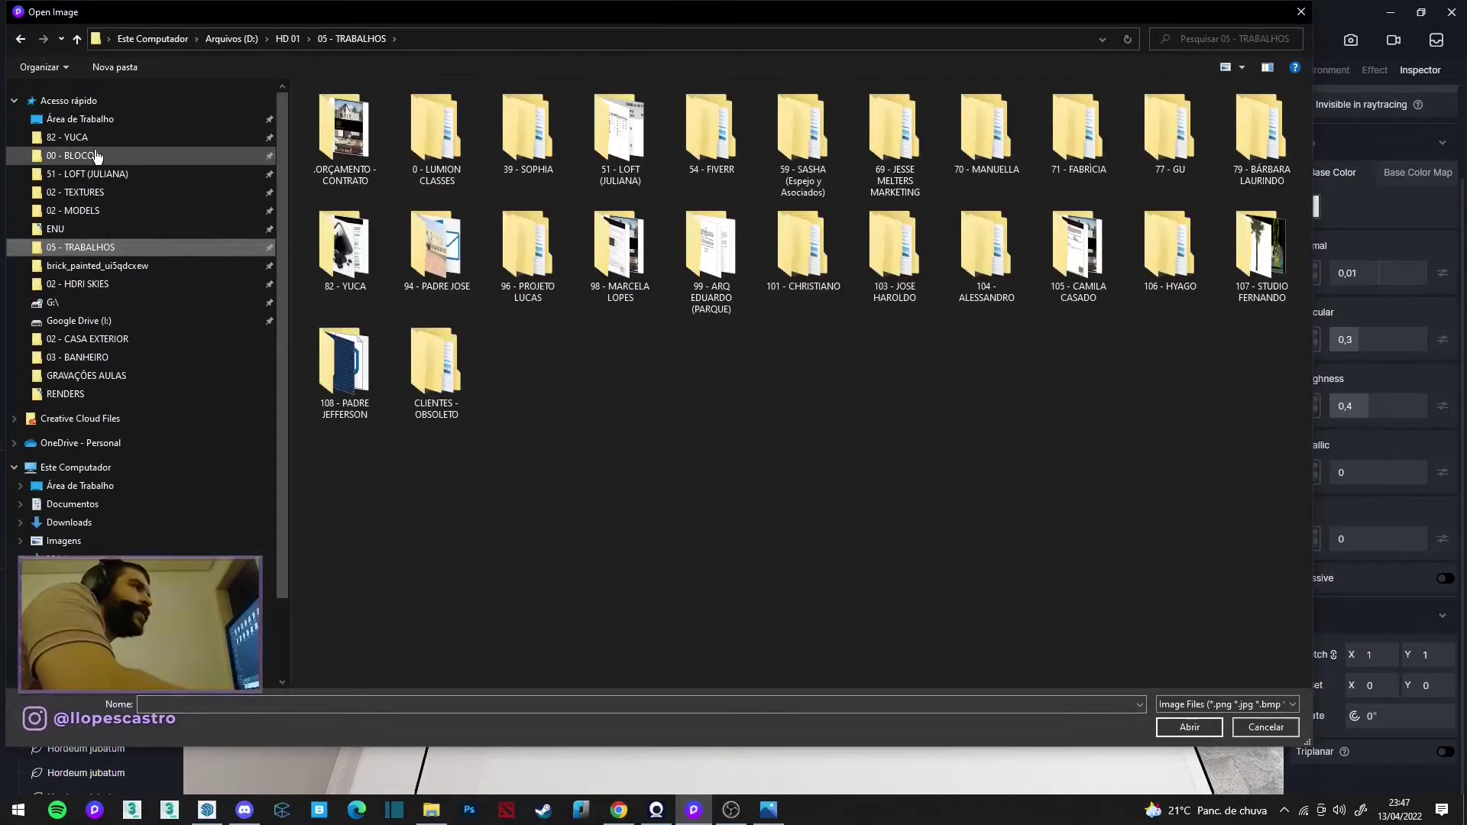
pyautogui.click(100, 192)
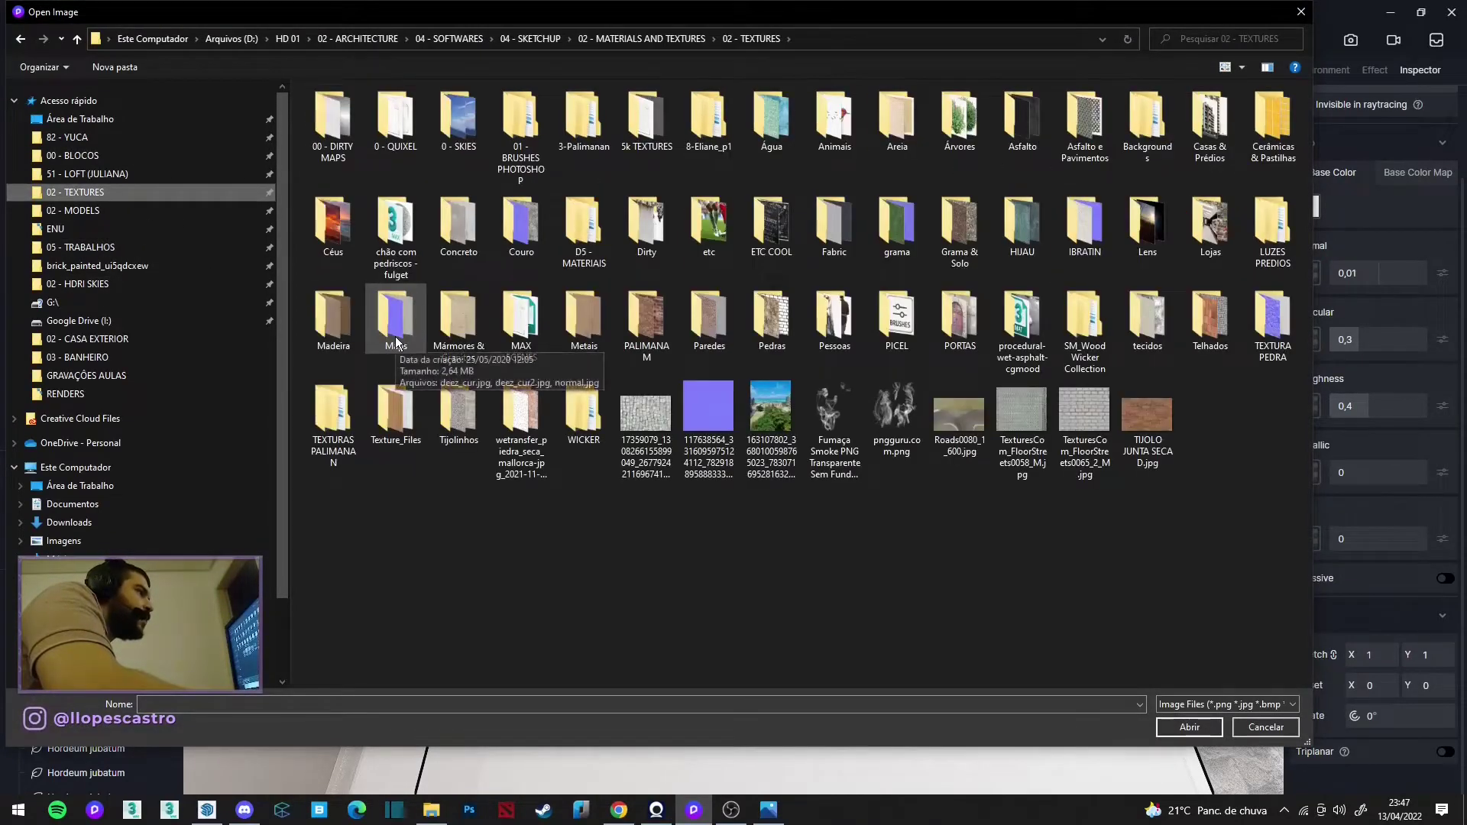
pyautogui.doubleClick(396, 341)
pyautogui.doubleClick(492, 128)
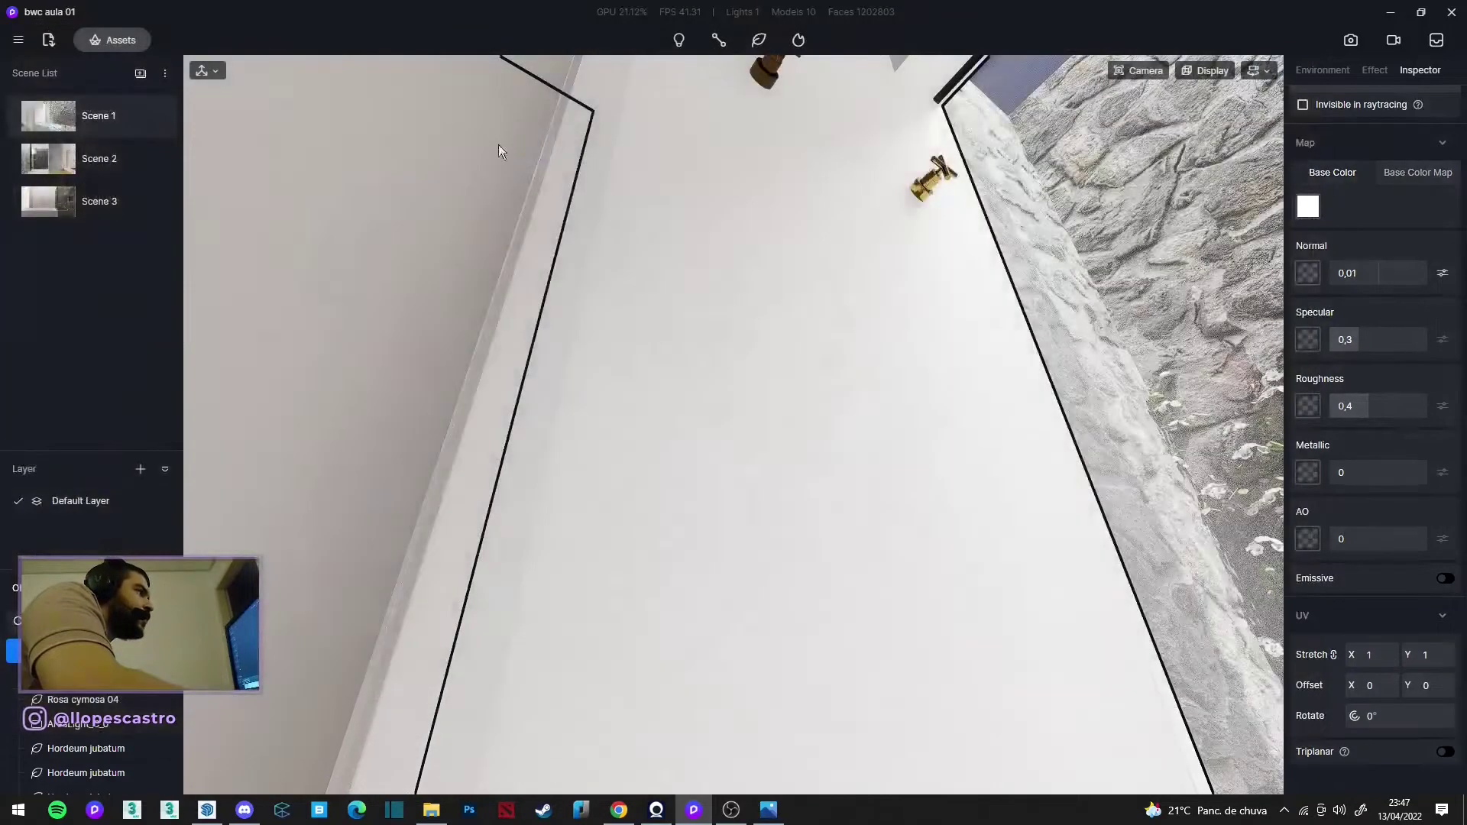
# Step: Lower the ceiling's normal strength to 0.28 and its stretch to 0.62
pyautogui.scroll(2, 938, 278)
pyautogui.scroll(4, 933, 369)
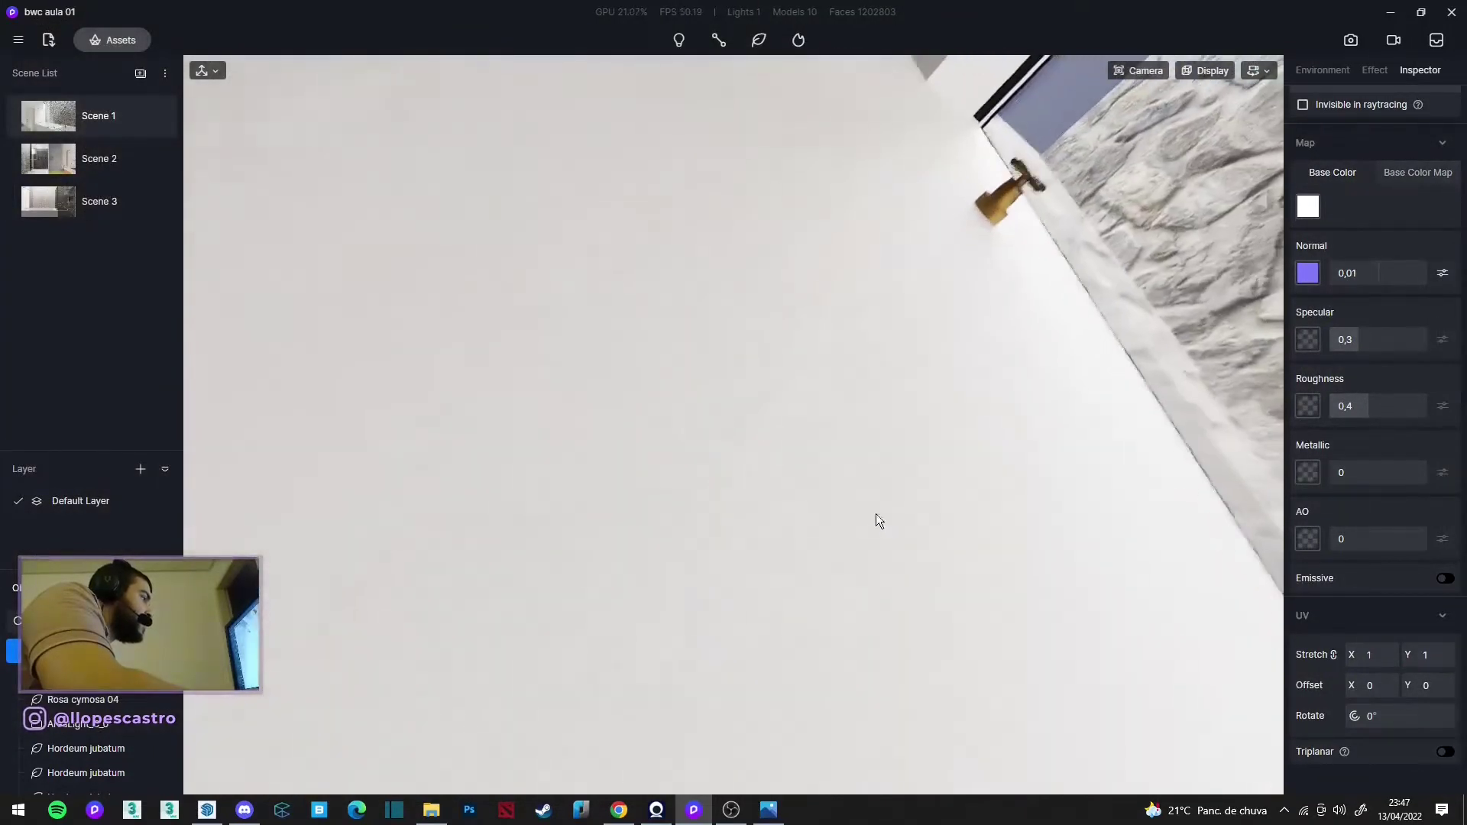
pyautogui.moveTo(1074, 323); pyautogui.dragTo(1053, 585, button='right')
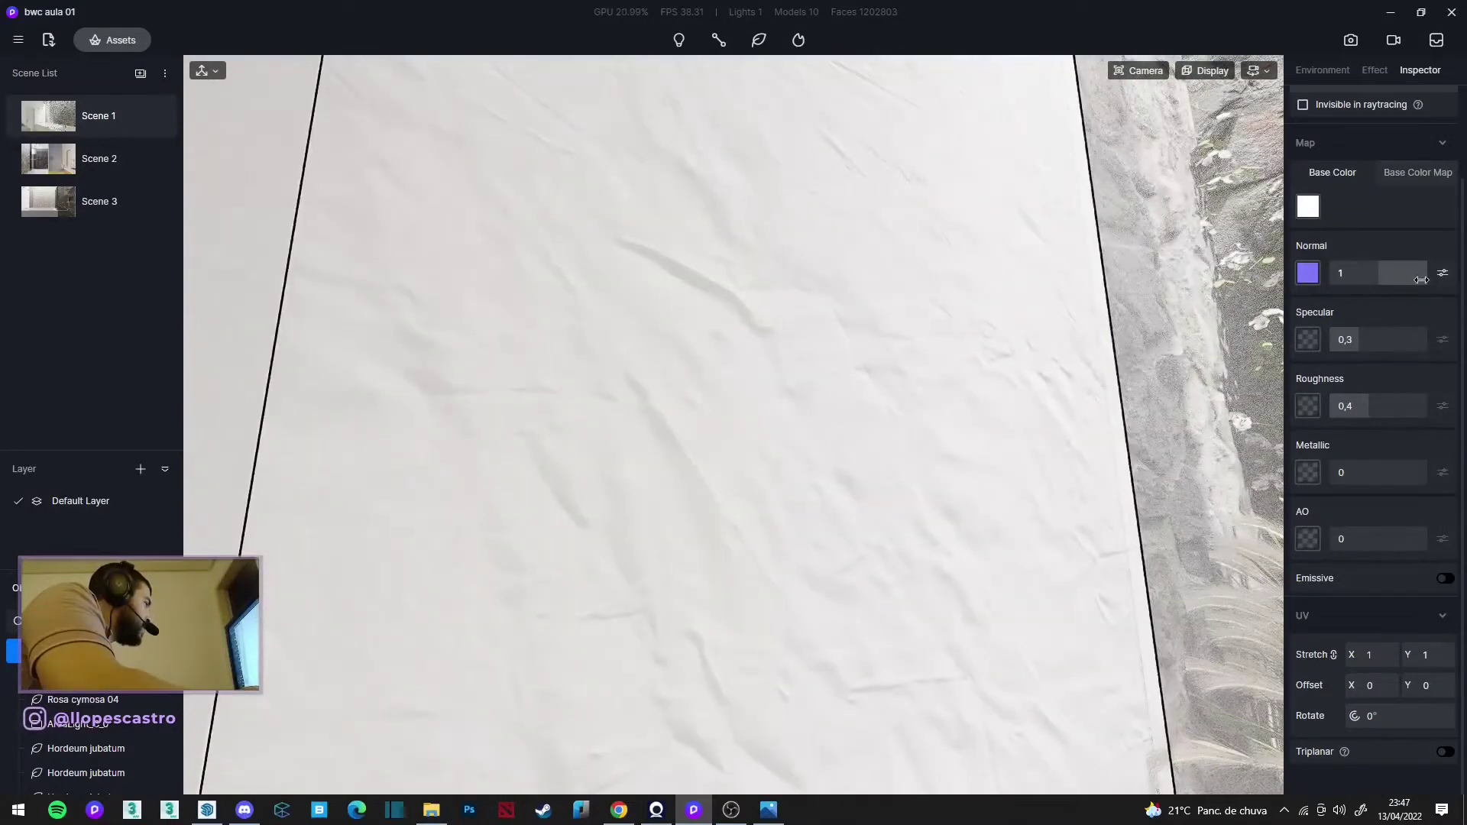
pyautogui.moveTo(1421, 280); pyautogui.dragTo(1395, 280)
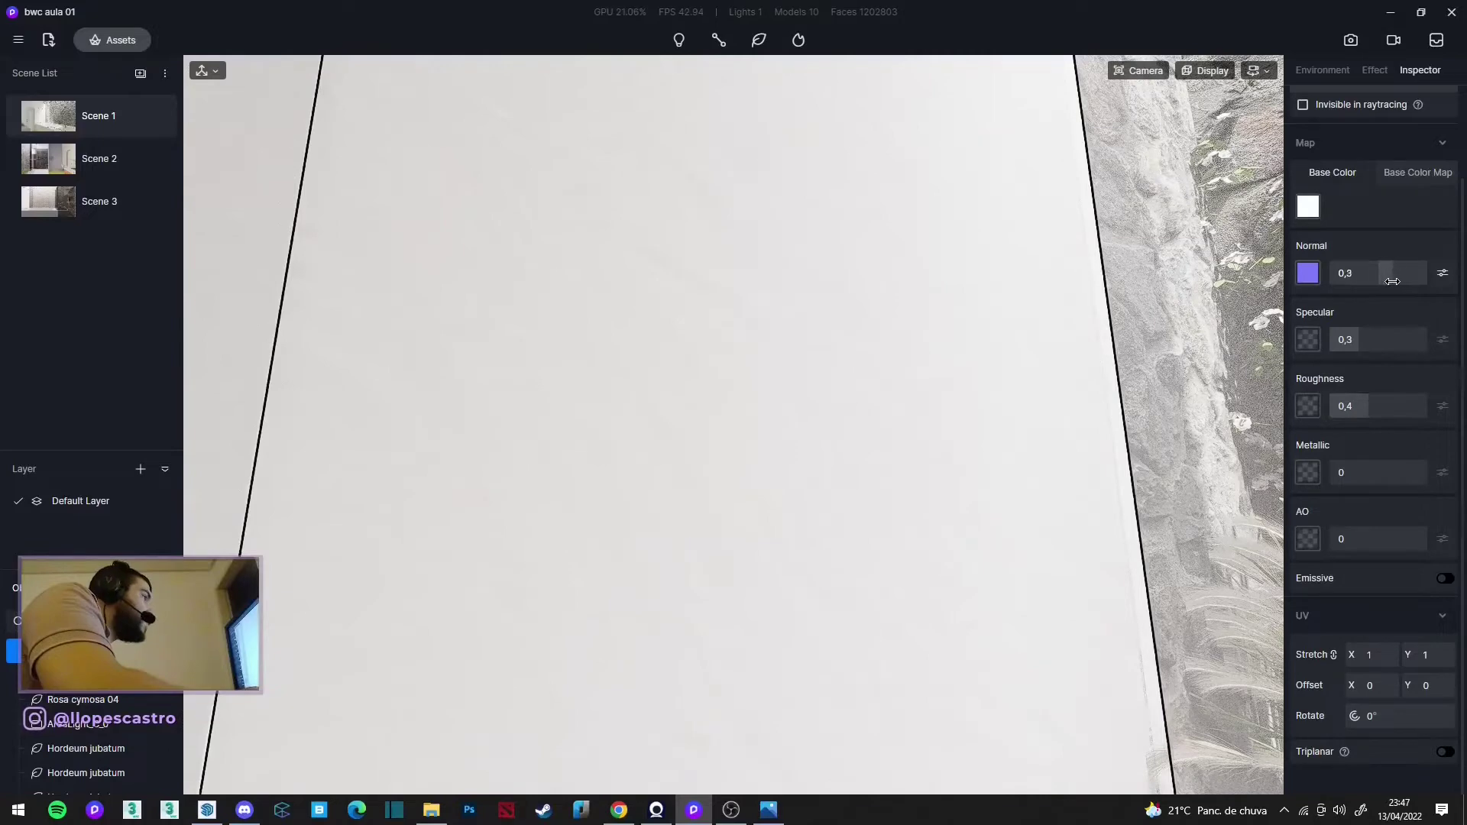
pyautogui.moveTo(960, 231); pyautogui.dragTo(960, 231, button='right')
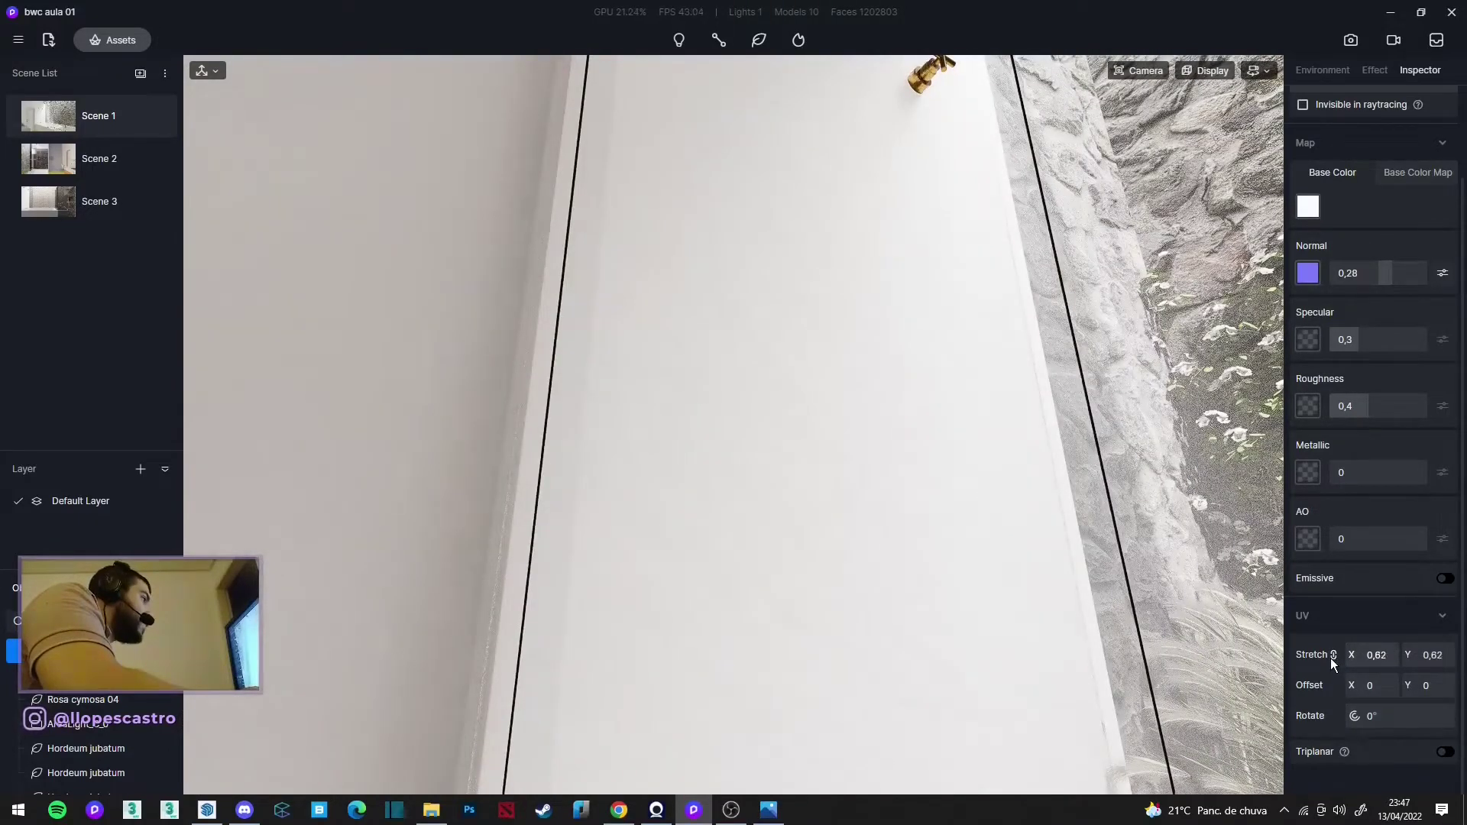
pyautogui.moveTo(1021, 592)
pyautogui.mouseDown(button='right')
pyautogui.moveTo(1010, 332)
pyautogui.moveTo(1000, 393)
pyautogui.moveTo(1190, 593)
pyautogui.moveTo(1118, 529)
pyautogui.moveTo(907, 706)
pyautogui.moveTo(923, 661)
pyautogui.moveTo(899, 761)
pyautogui.moveTo(1271, 704)
pyautogui.moveTo(1302, 669)
pyautogui.moveTo(1015, 648)
pyautogui.moveTo(1126, 521)
pyautogui.moveTo(992, 618)
pyautogui.moveTo(941, 498)
pyautogui.mouseUp(button='right')
# Step: Copy the shower wall's terracotta tile material onto the shower floor
pyautogui.click(940, 497)
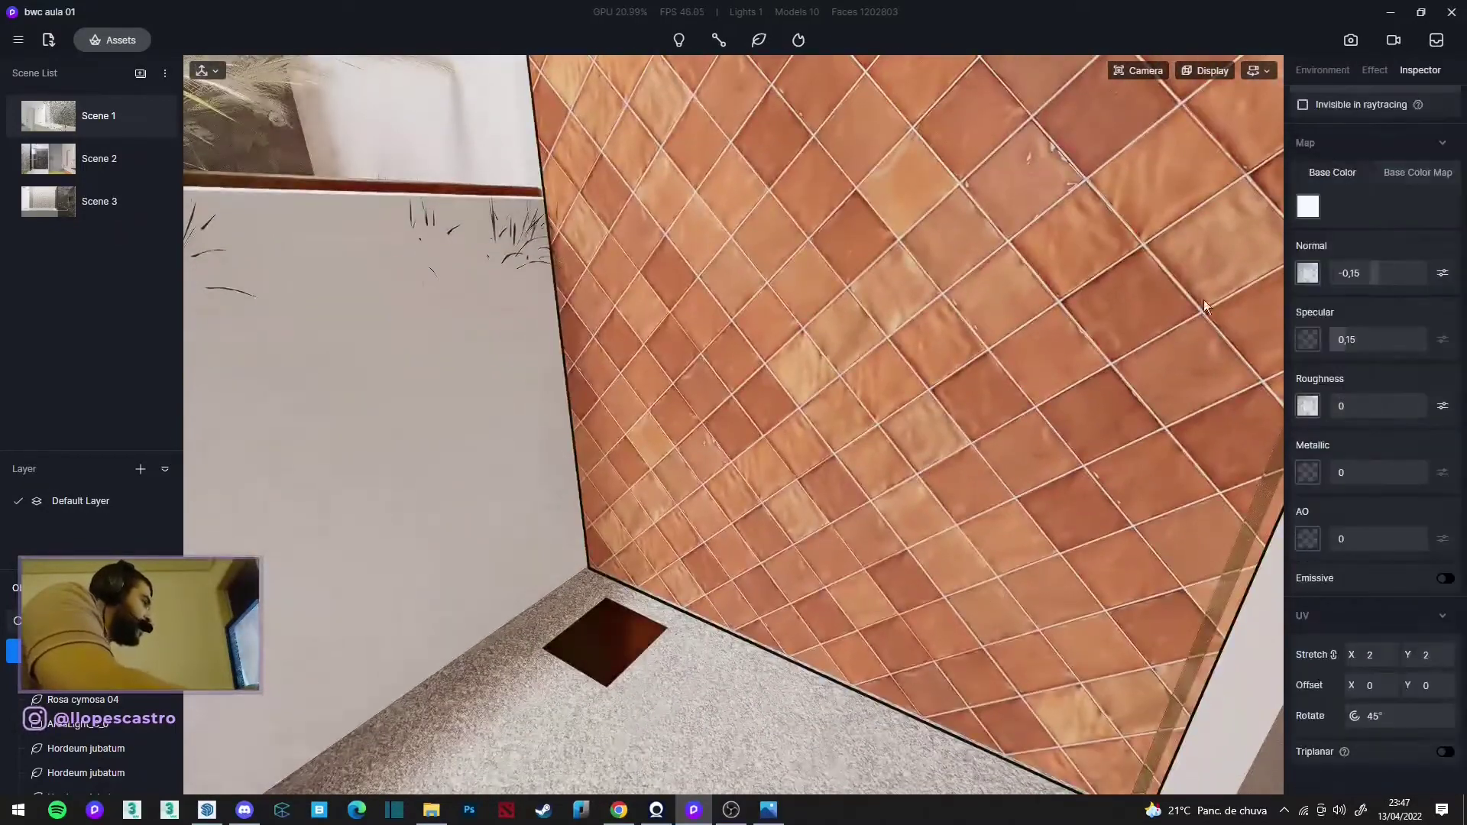
pyautogui.click(1306, 128)
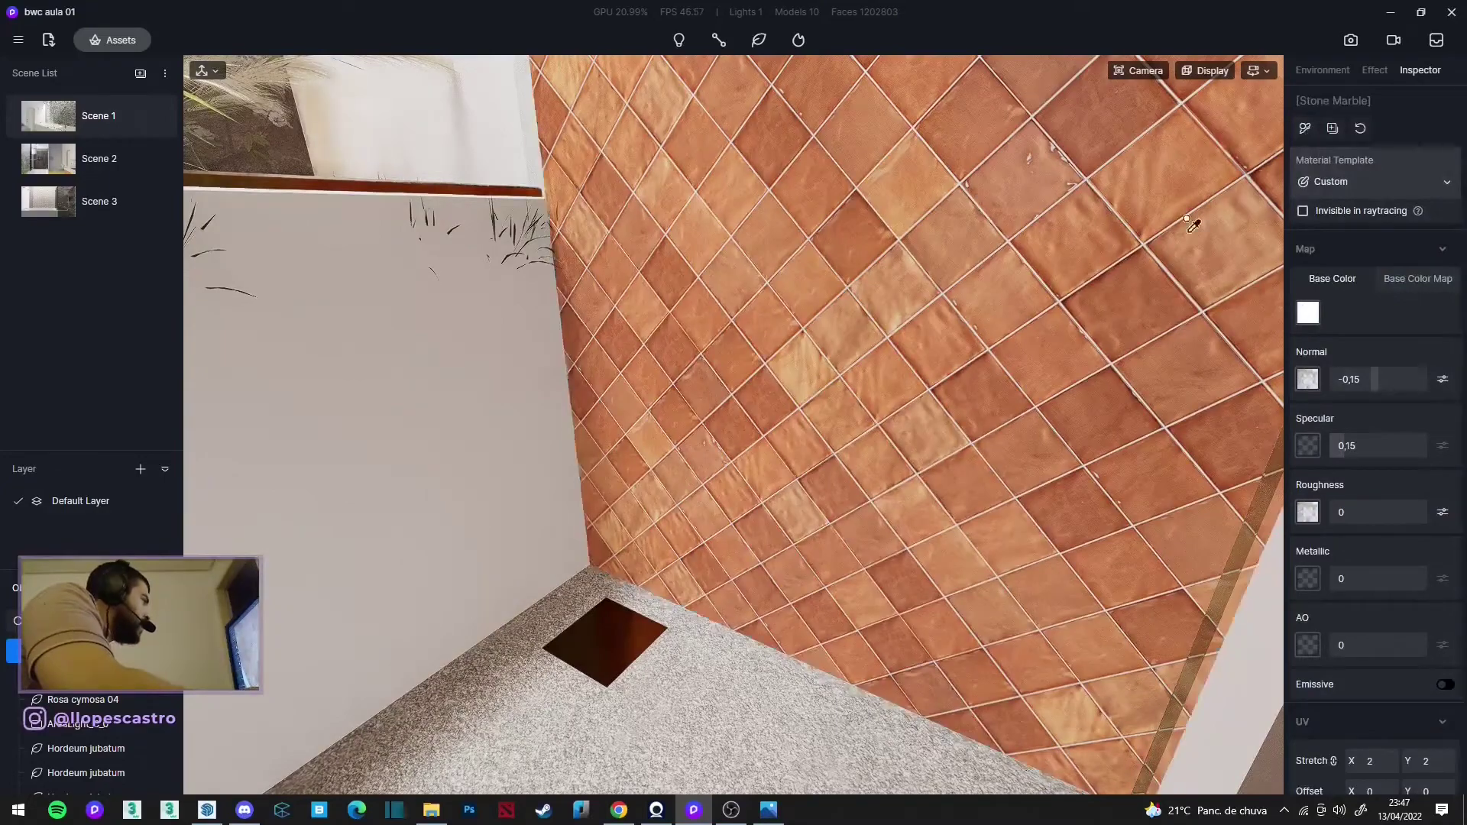
pyautogui.click(719, 650)
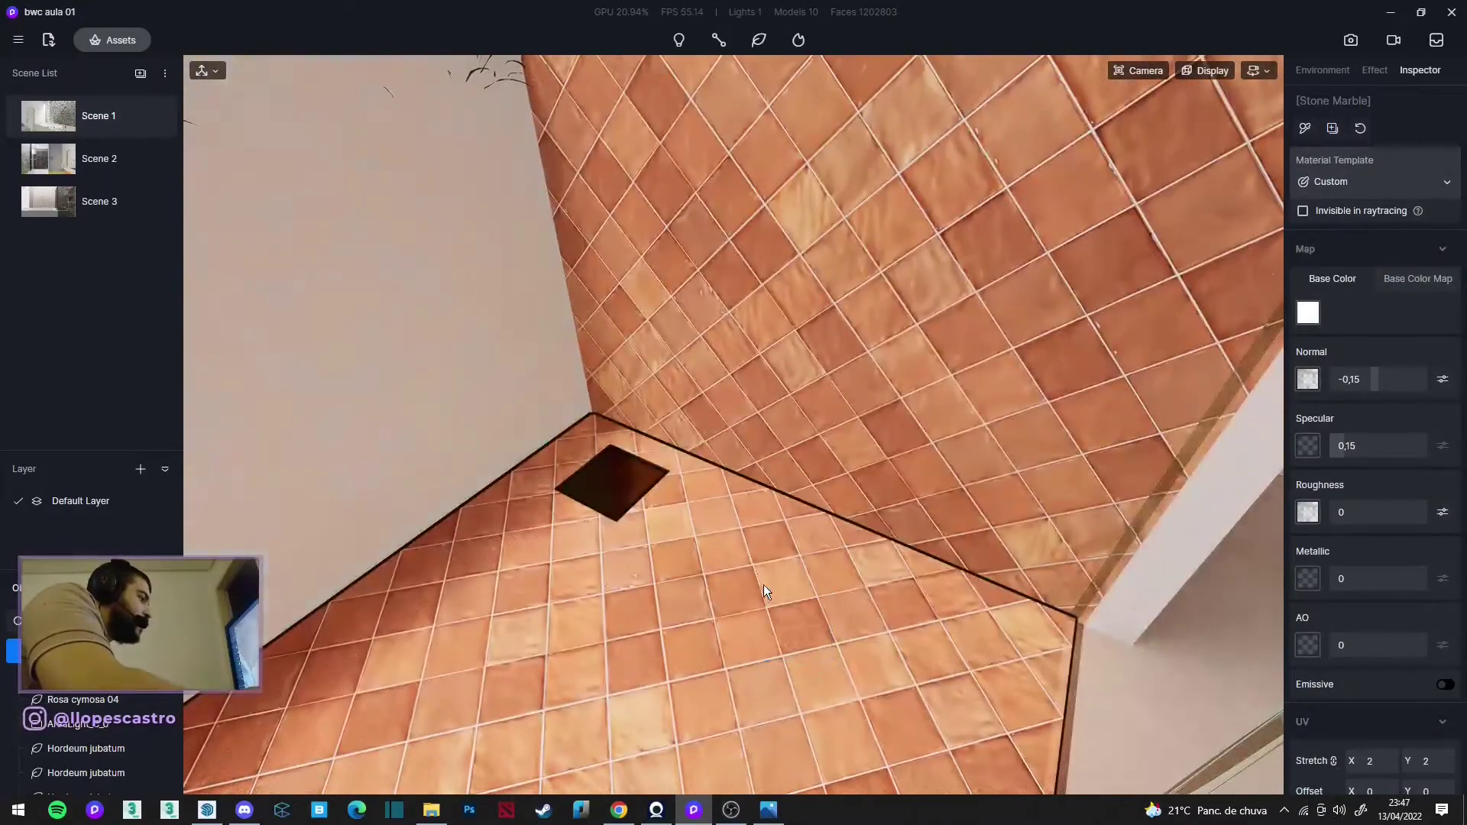
pyautogui.scroll(-5, 768, 584)
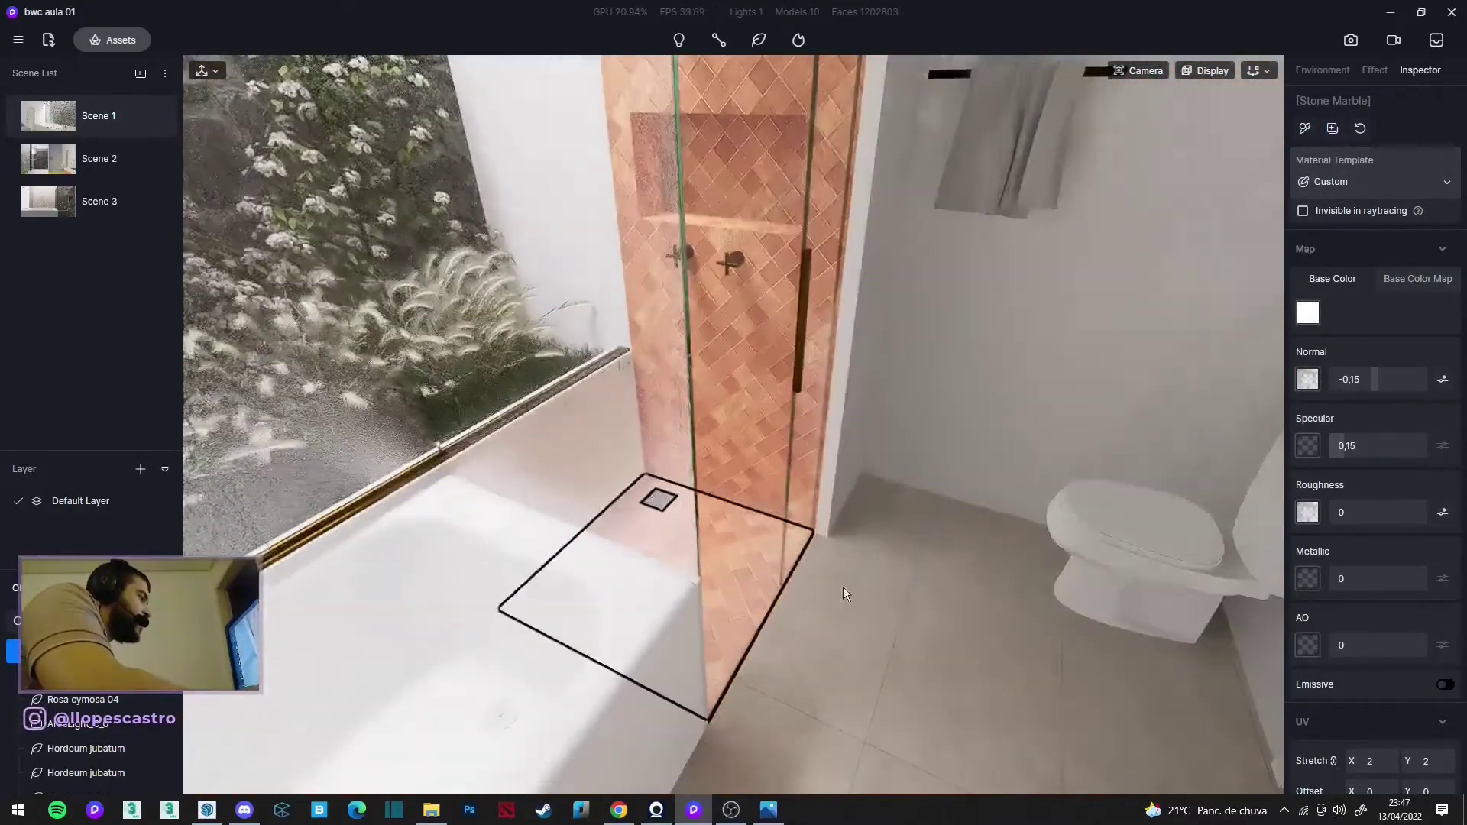
pyautogui.scroll(5, 818, 508)
# Step: Look over the shower tiles and planter, then bring up the Brush asset tools
pyautogui.moveTo(818, 508); pyautogui.dragTo(1018, 657, button='right')
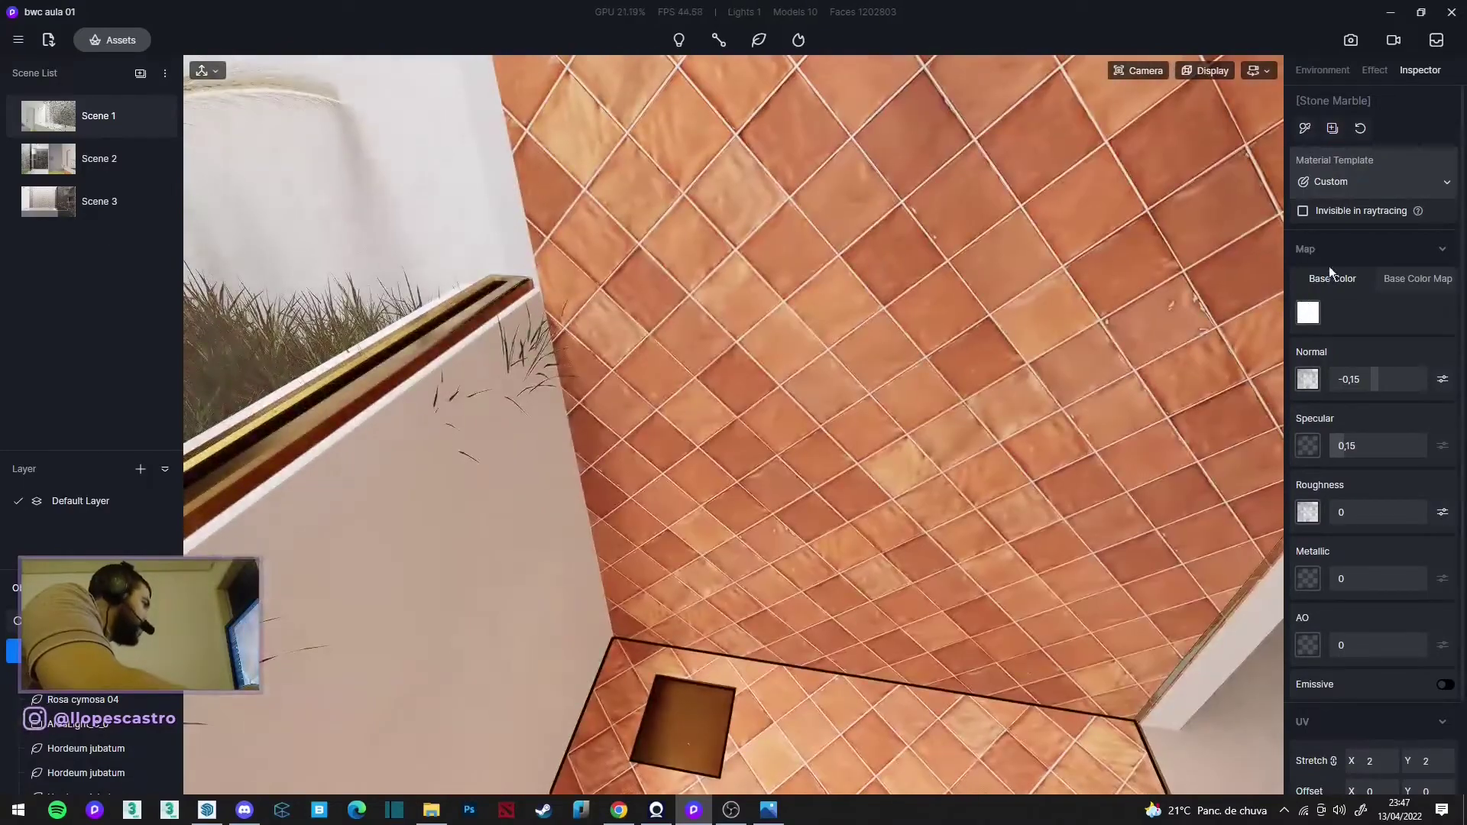
pyautogui.moveTo(1088, 329)
pyautogui.mouseDown(button='right')
pyautogui.moveTo(1131, 480)
pyautogui.moveTo(685, 351)
pyautogui.moveTo(687, 229)
pyautogui.mouseUp(button='right')
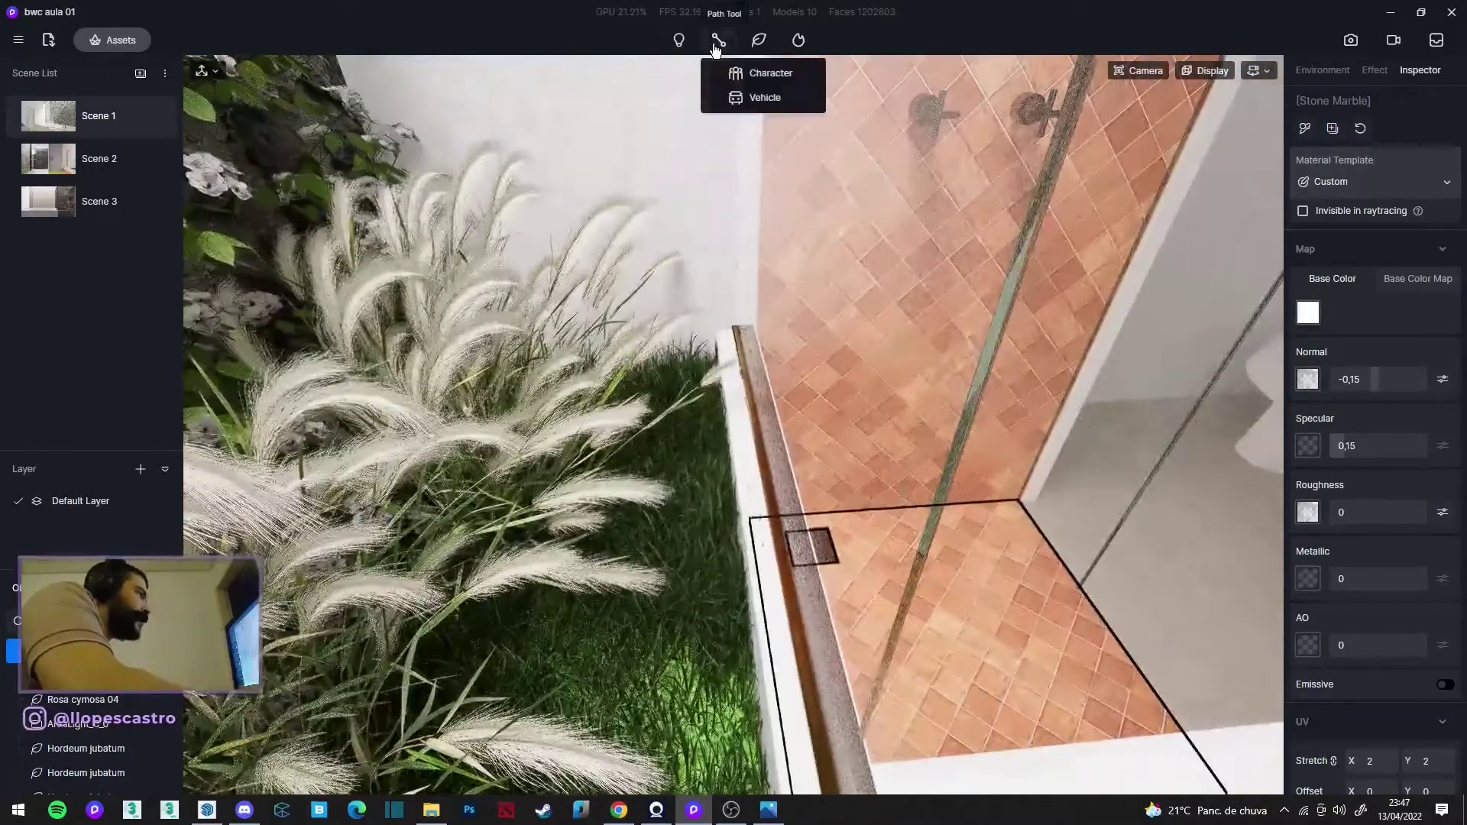
pyautogui.moveTo(718, 40)
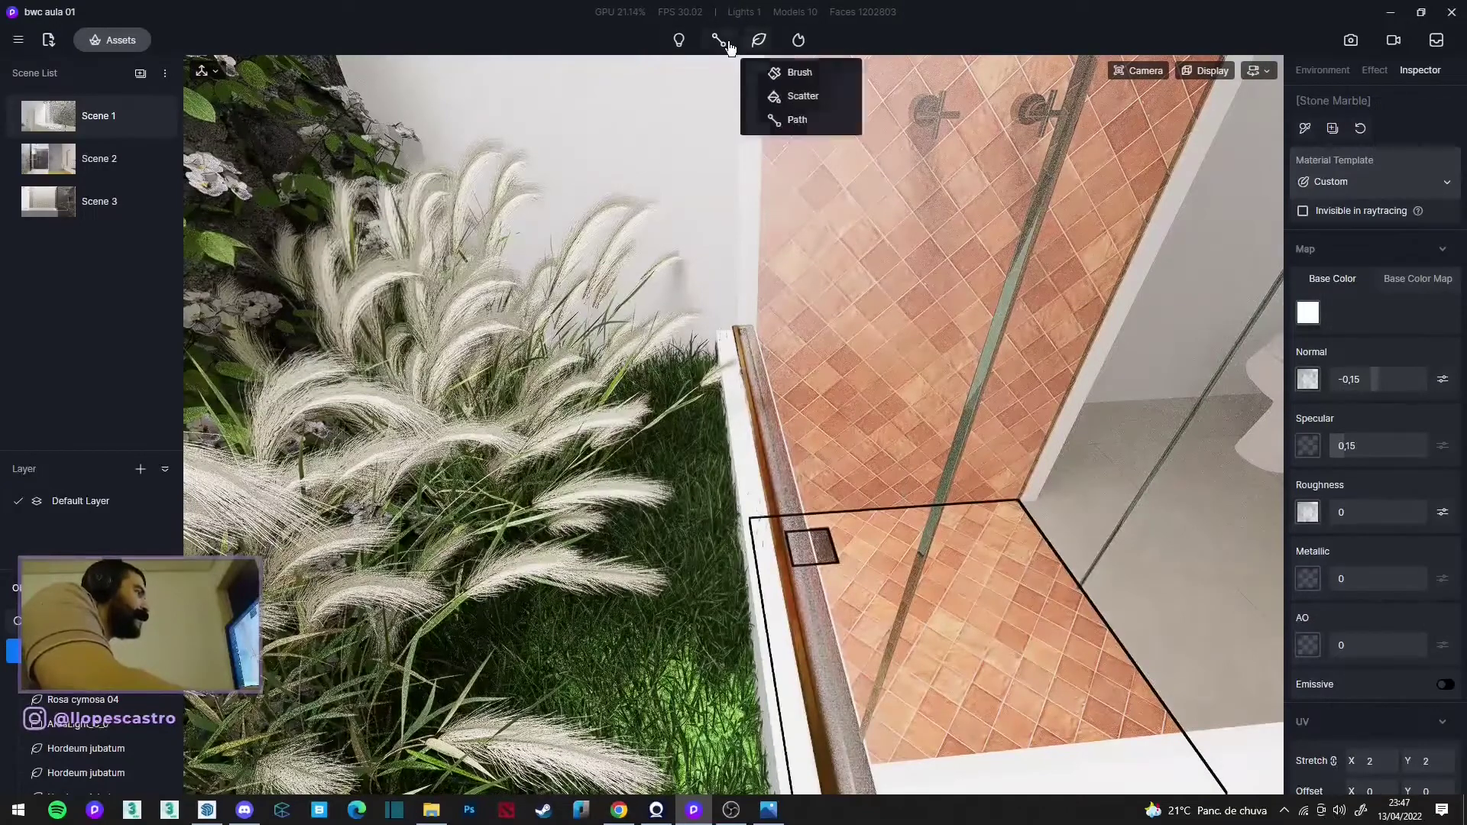
pyautogui.click(786, 73)
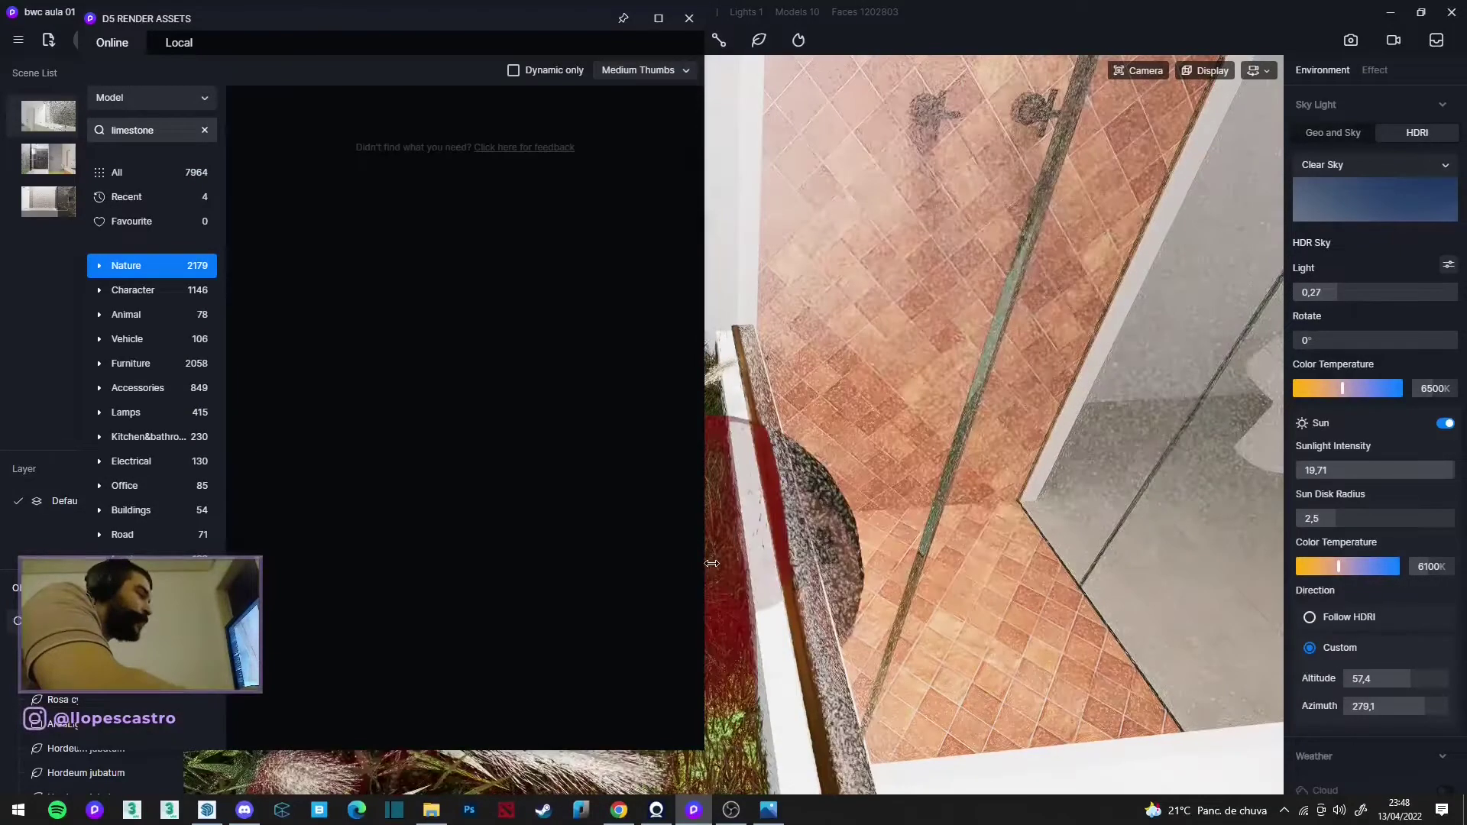
# Step: Move the asset window aside, zoom to the planter grass and test a darker plant colour
pyautogui.moveTo(502, 31); pyautogui.dragTo(197, 141)
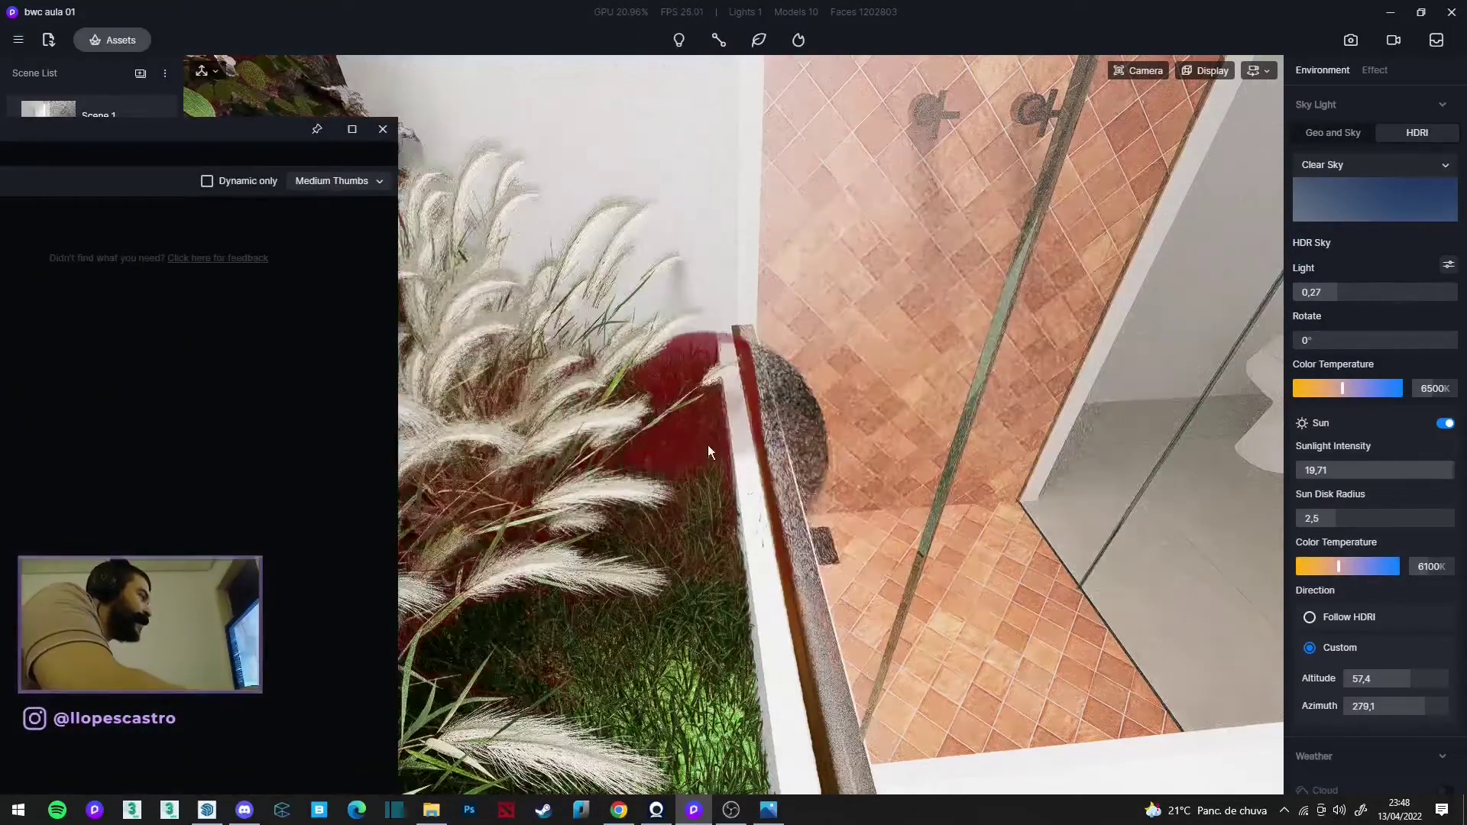
pyautogui.moveTo(749, 627); pyautogui.dragTo(855, 414, button='right')
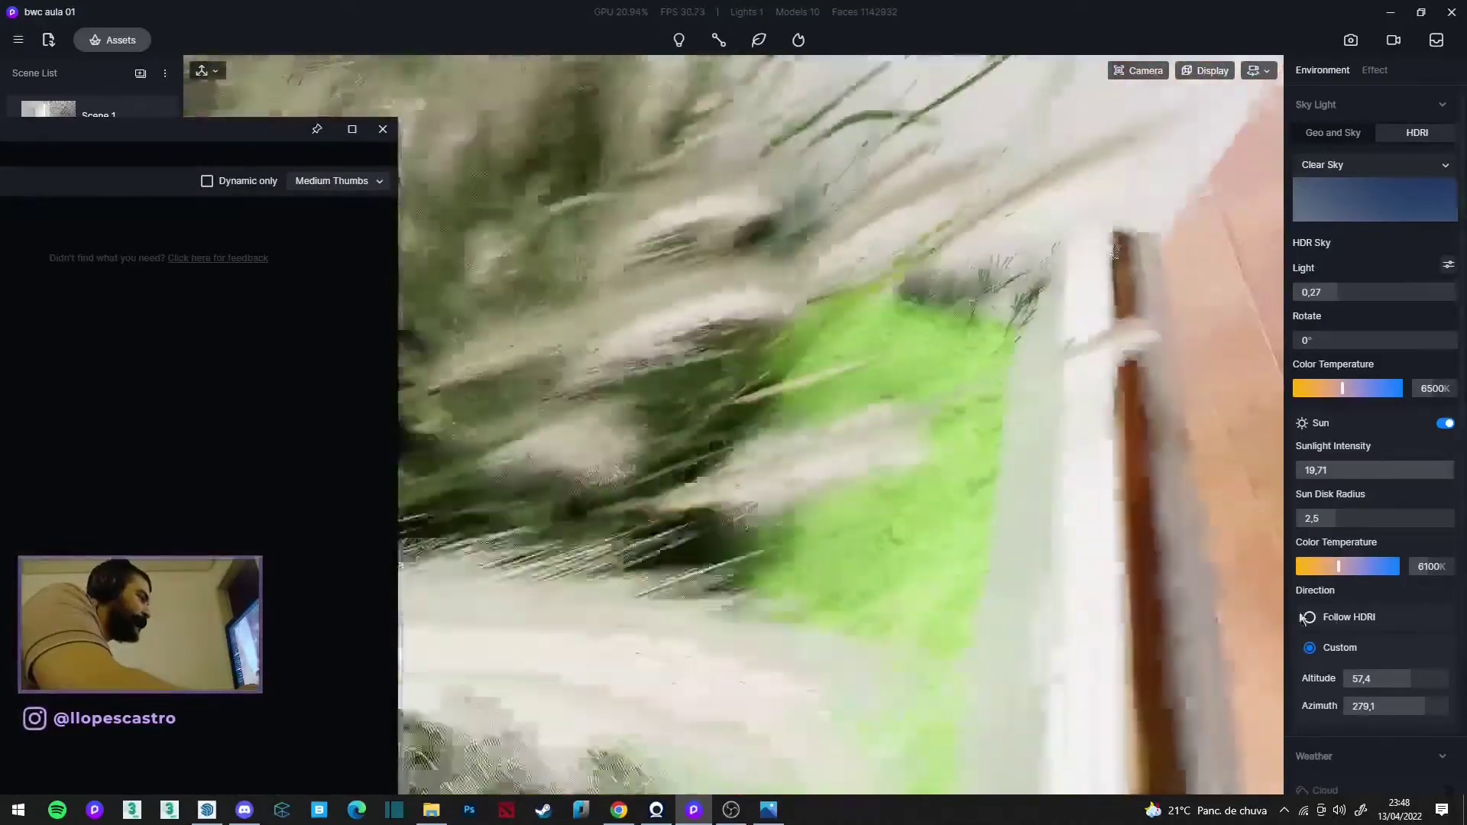
pyautogui.moveTo(855, 414); pyautogui.dragTo(1177, 594, button='right')
pyautogui.click(984, 511)
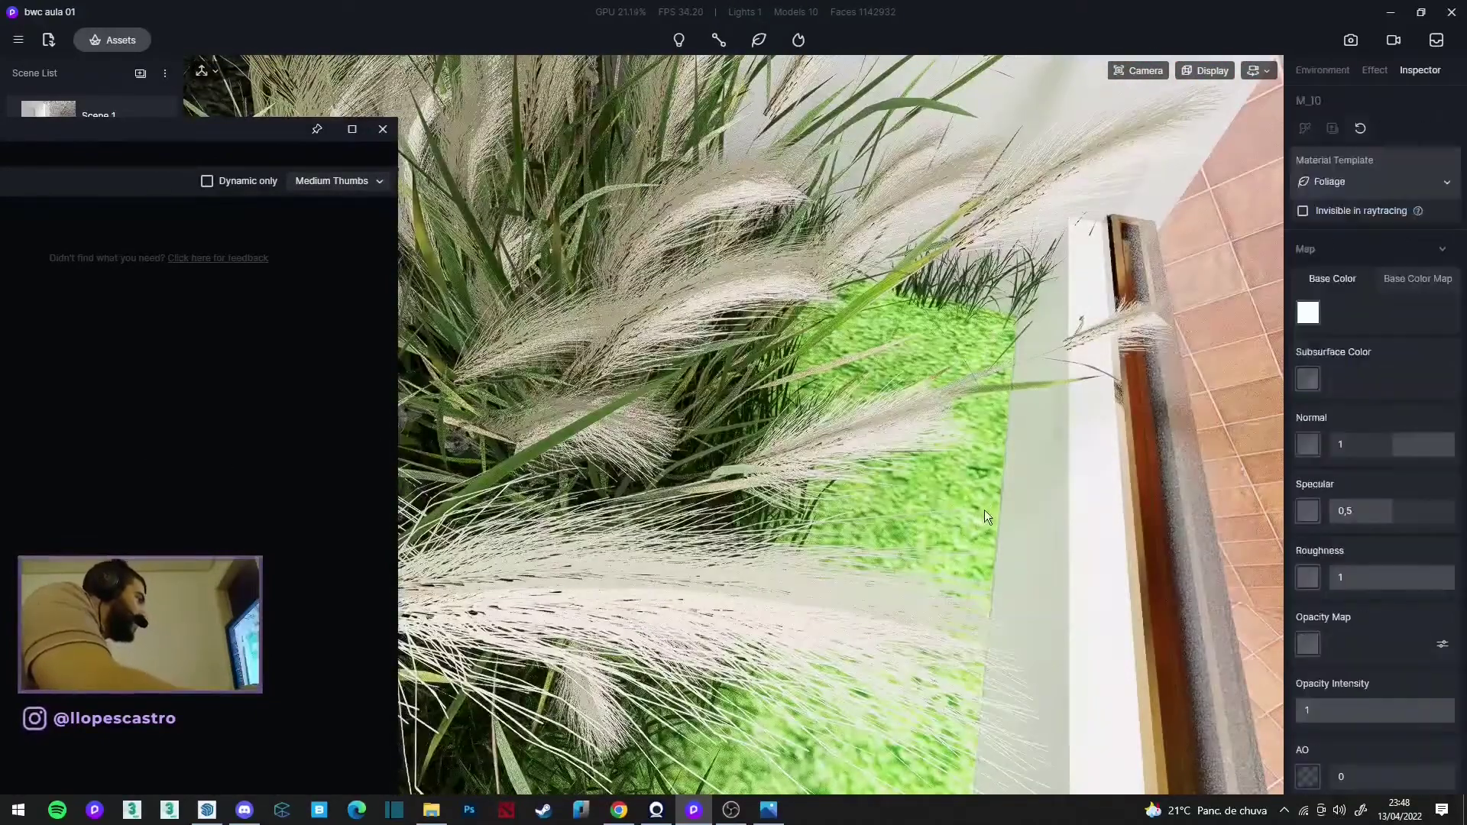
pyautogui.moveTo(984, 511); pyautogui.dragTo(1232, 345, button='right')
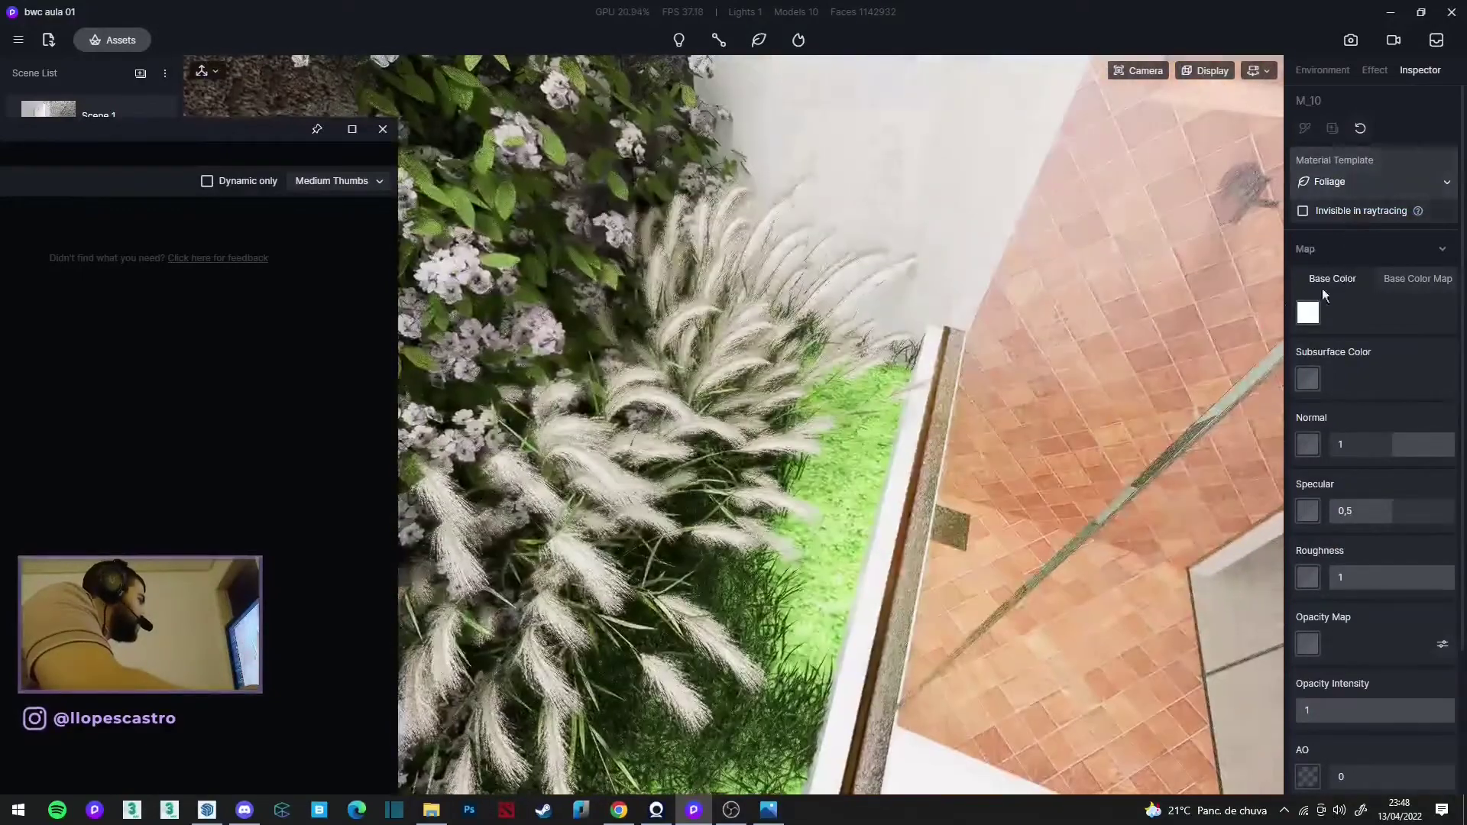
pyautogui.click(1307, 312)
pyautogui.moveTo(1387, 493); pyautogui.dragTo(1385, 489)
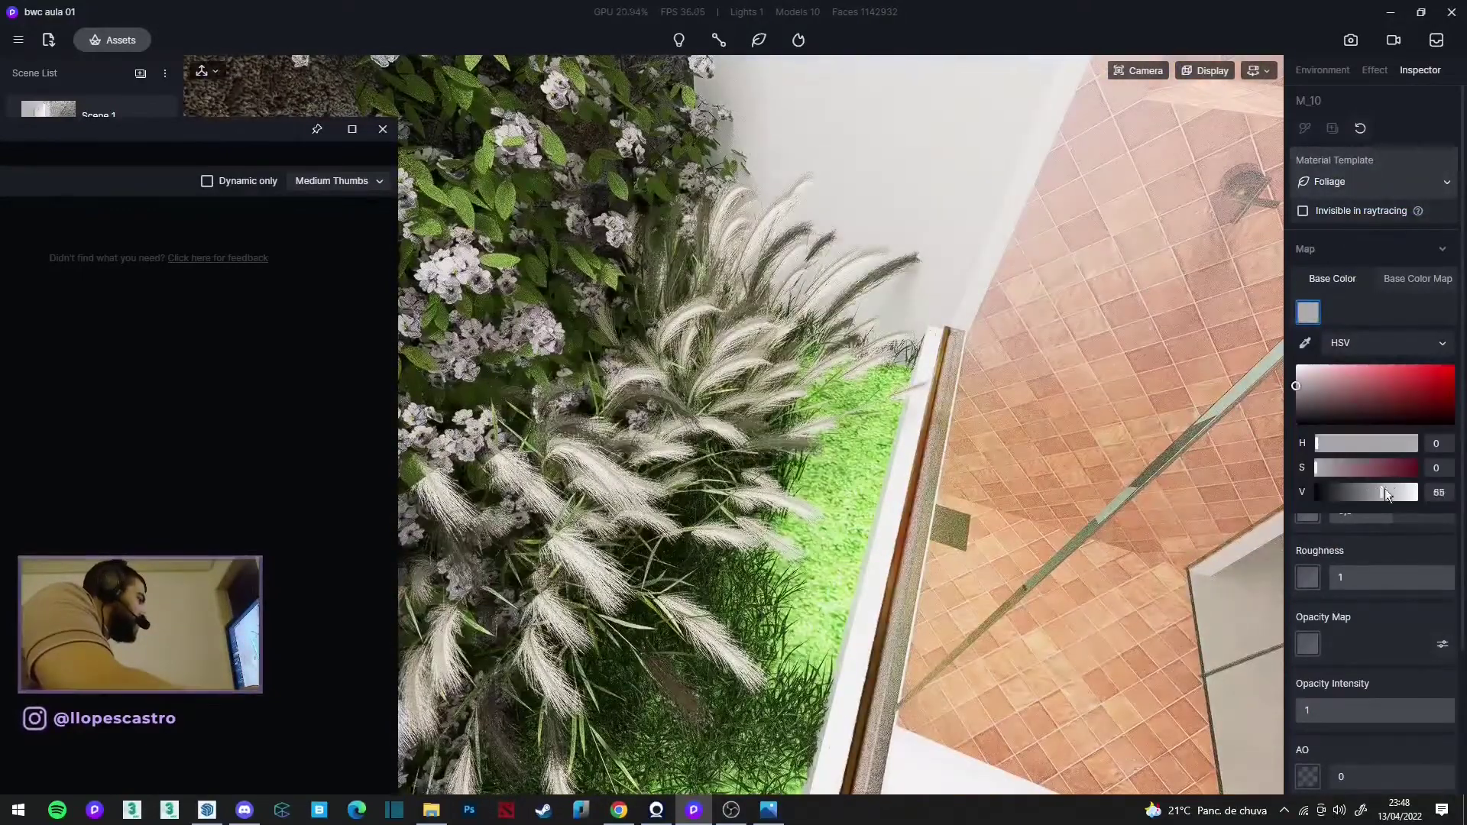
pyautogui.scroll(3, 891, 460)
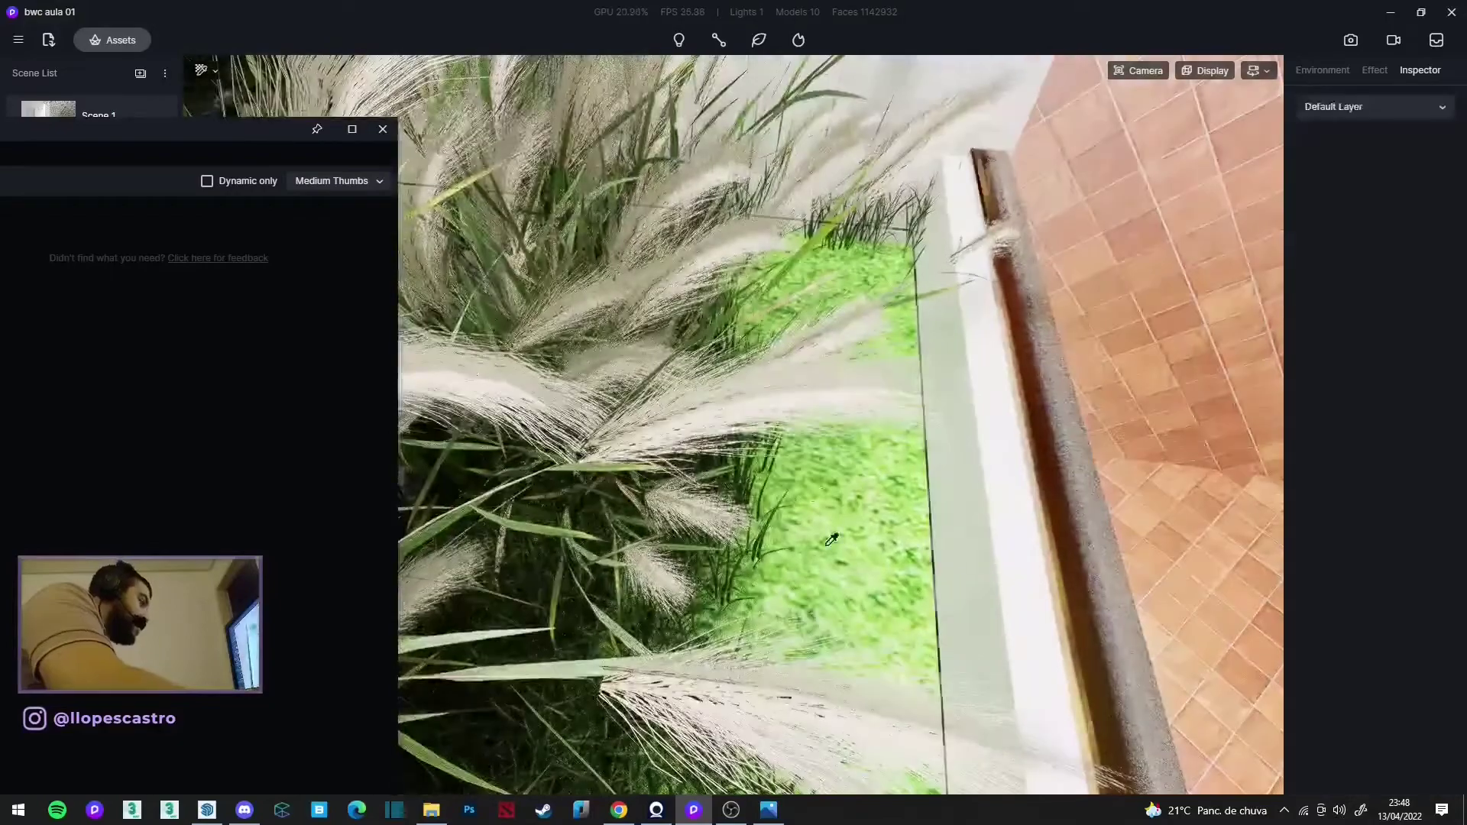
# Step: Tone the grass03 ground's base colour to a dark, muted grey-brown with hue about 50
pyautogui.click(838, 498)
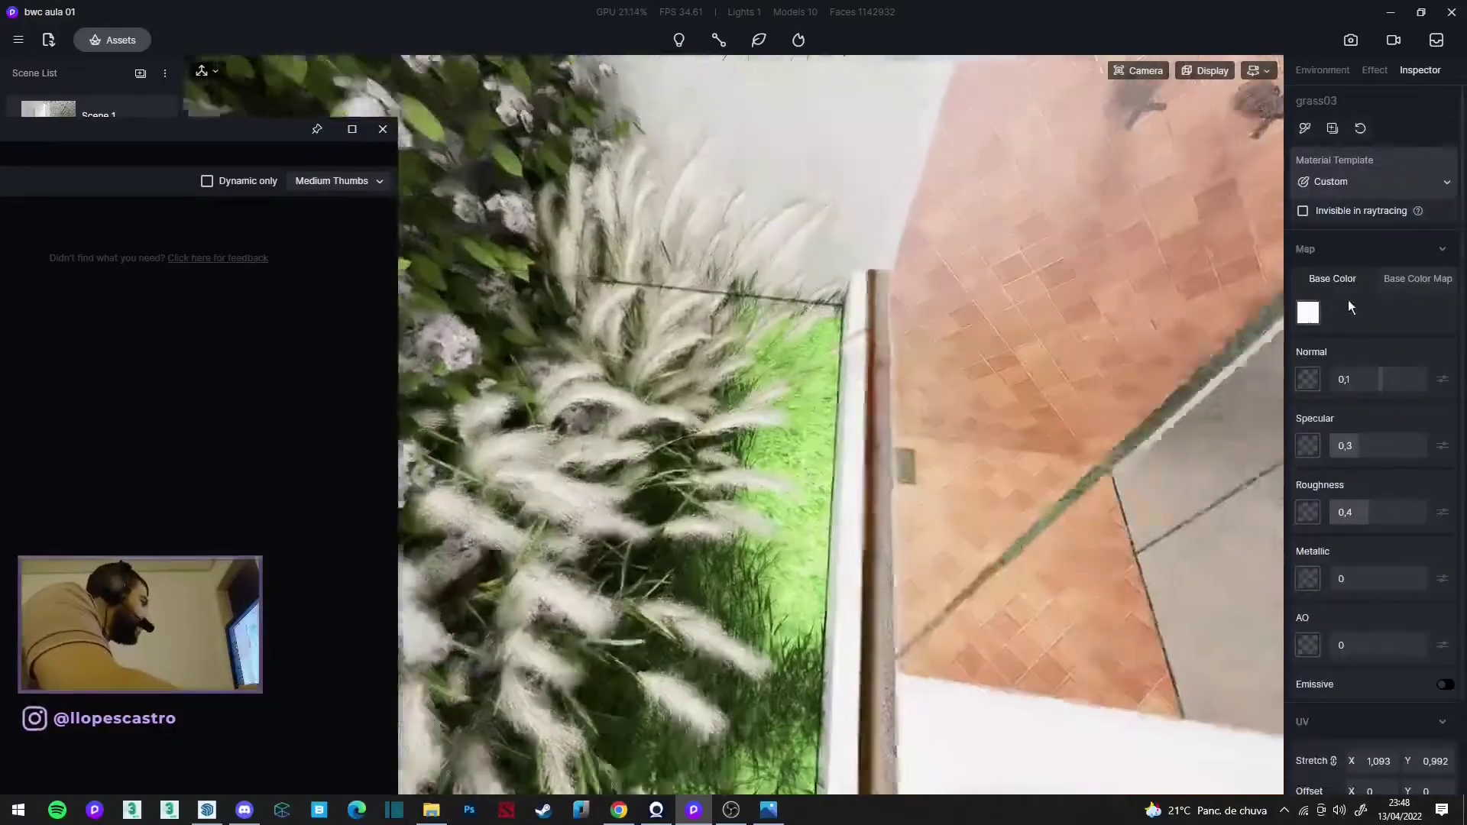
pyautogui.click(1307, 311)
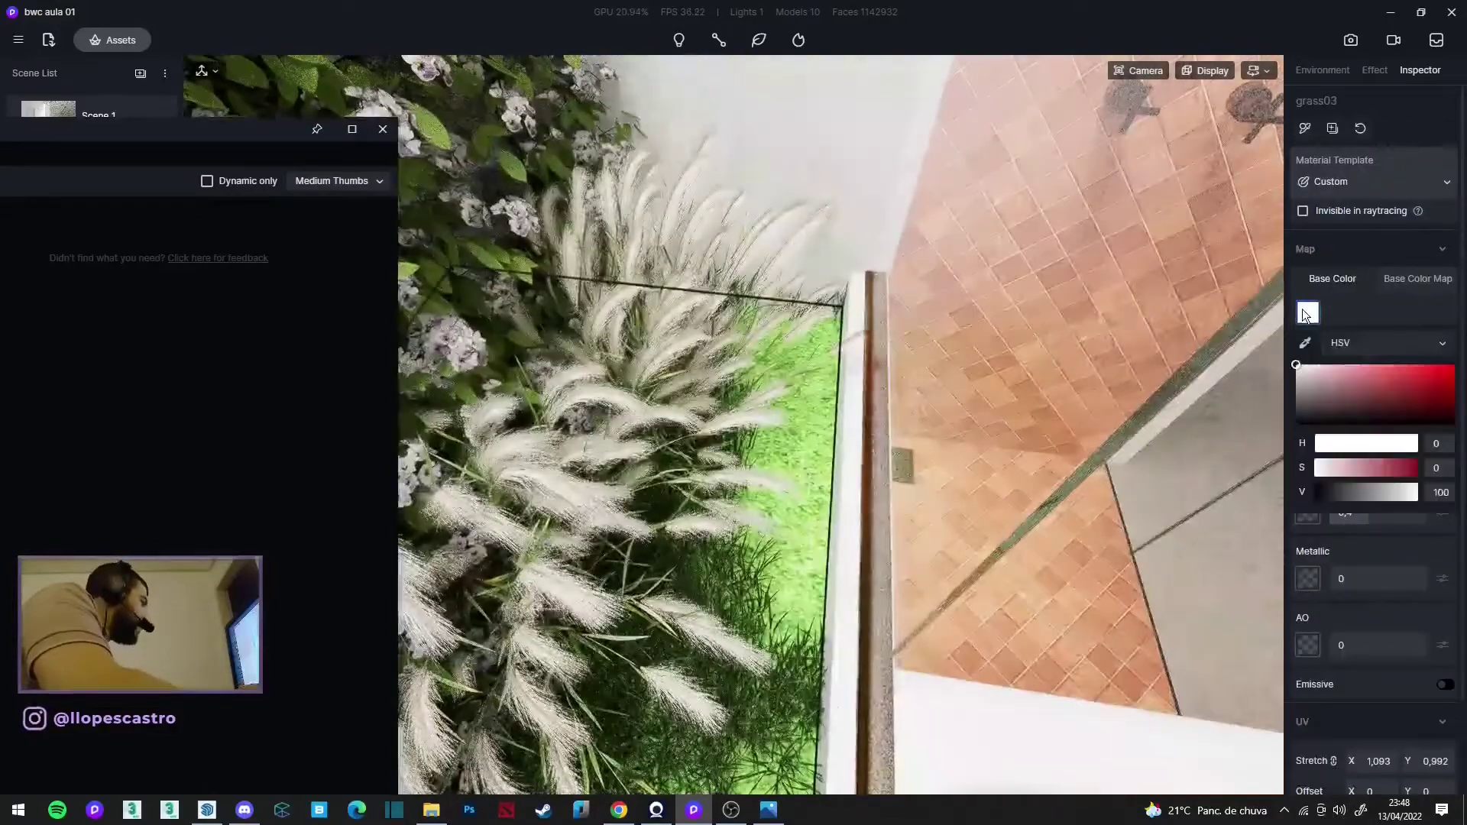
pyautogui.scroll(3, 1039, 407)
pyautogui.moveTo(1383, 403); pyautogui.dragTo(1342, 408)
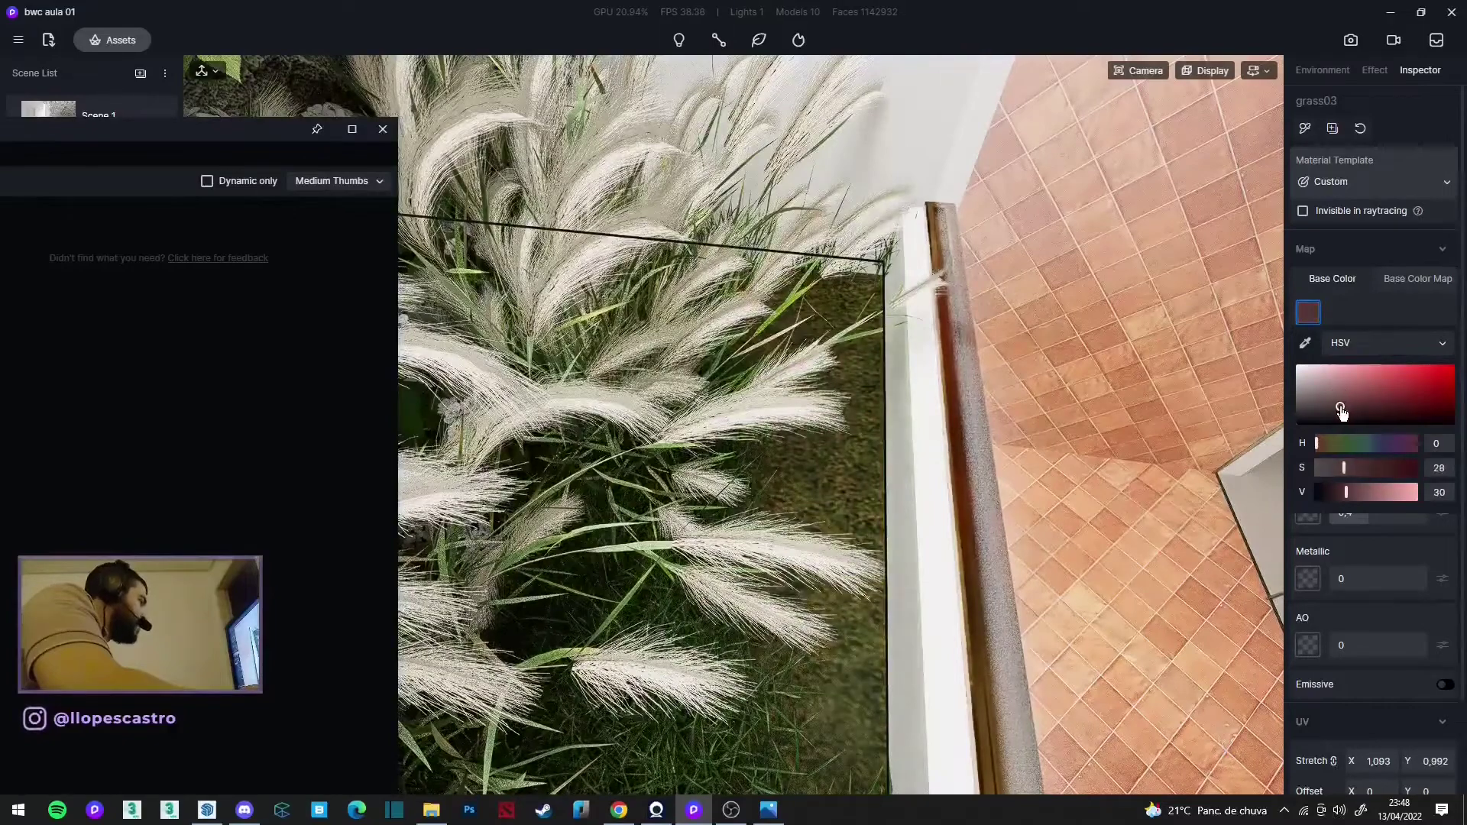
pyautogui.scroll(5, 848, 287)
pyautogui.scroll(-10, 725, 186)
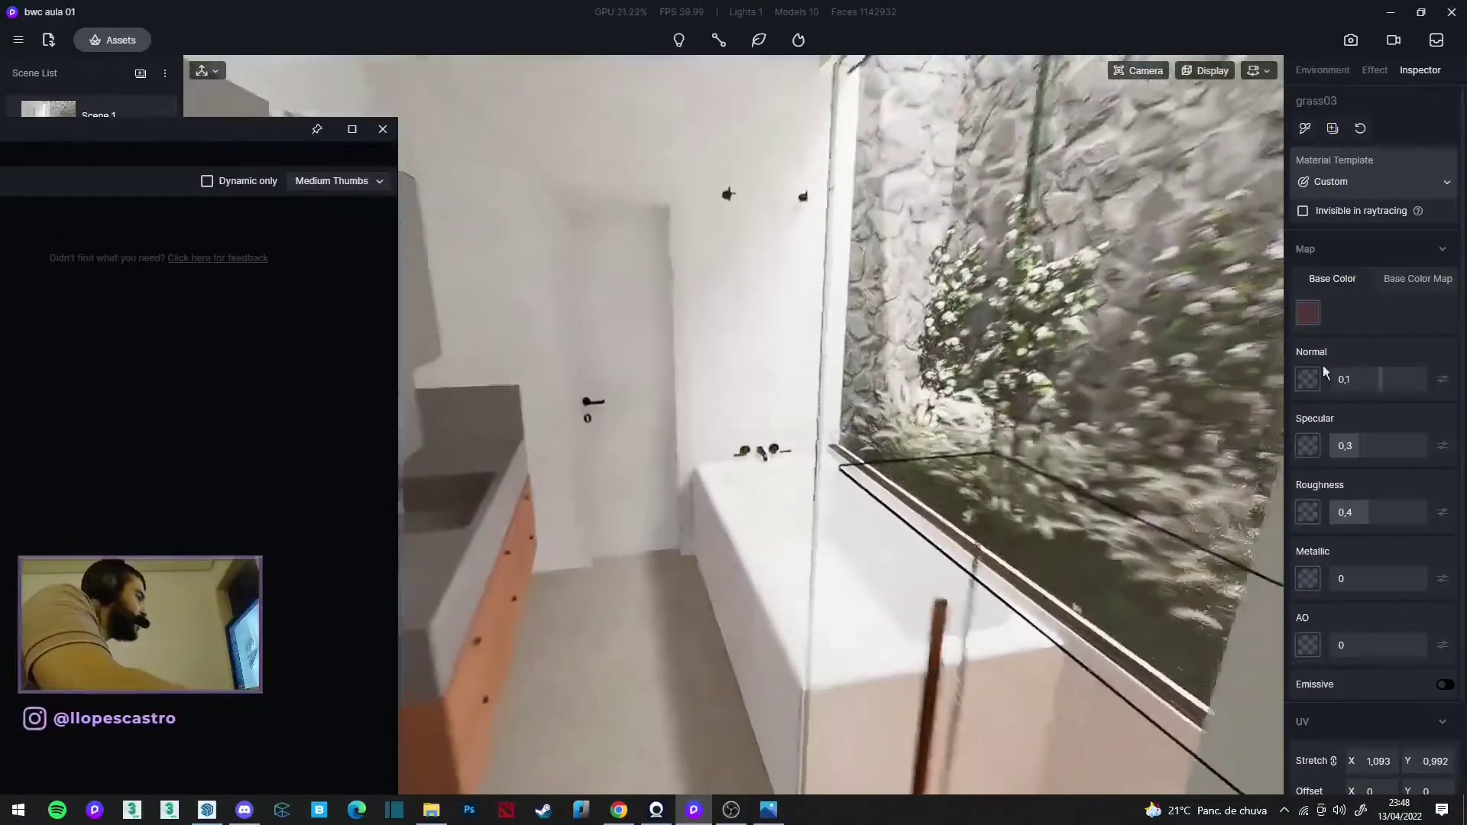
pyautogui.click(1309, 313)
pyautogui.moveTo(1321, 443); pyautogui.dragTo(1331, 443)
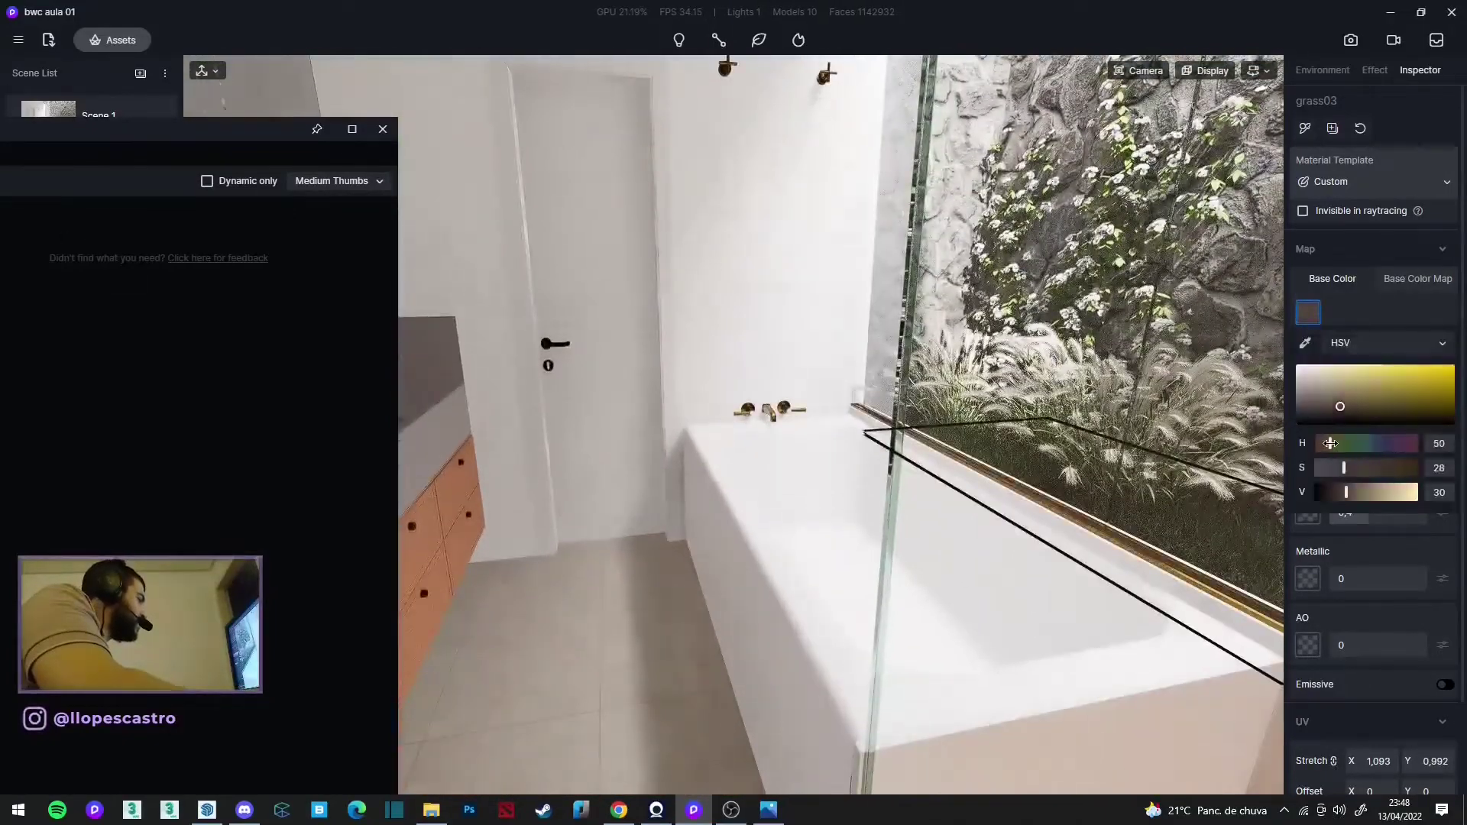
# Step: Orbit past the planter and glass to frame the vanity and sink
pyautogui.moveTo(882, 341)
pyautogui.mouseDown(button='right')
pyautogui.moveTo(960, 347)
pyautogui.moveTo(428, 129)
pyautogui.moveTo(708, 144)
pyautogui.mouseUp(button='right')
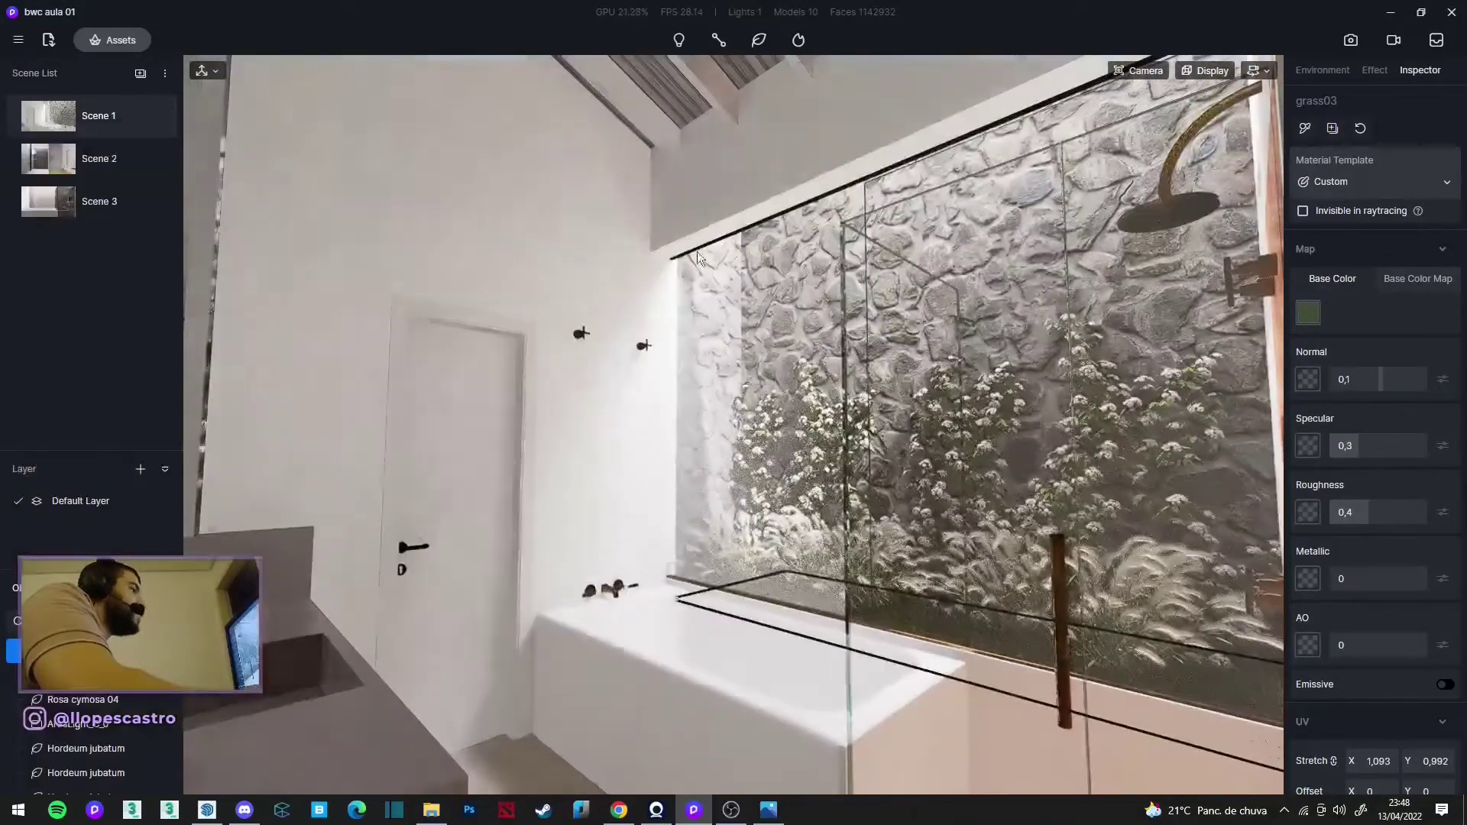
pyautogui.scroll(10, 515, 283)
pyautogui.scroll(3, 548, 317)
pyautogui.scroll(-10, 548, 316)
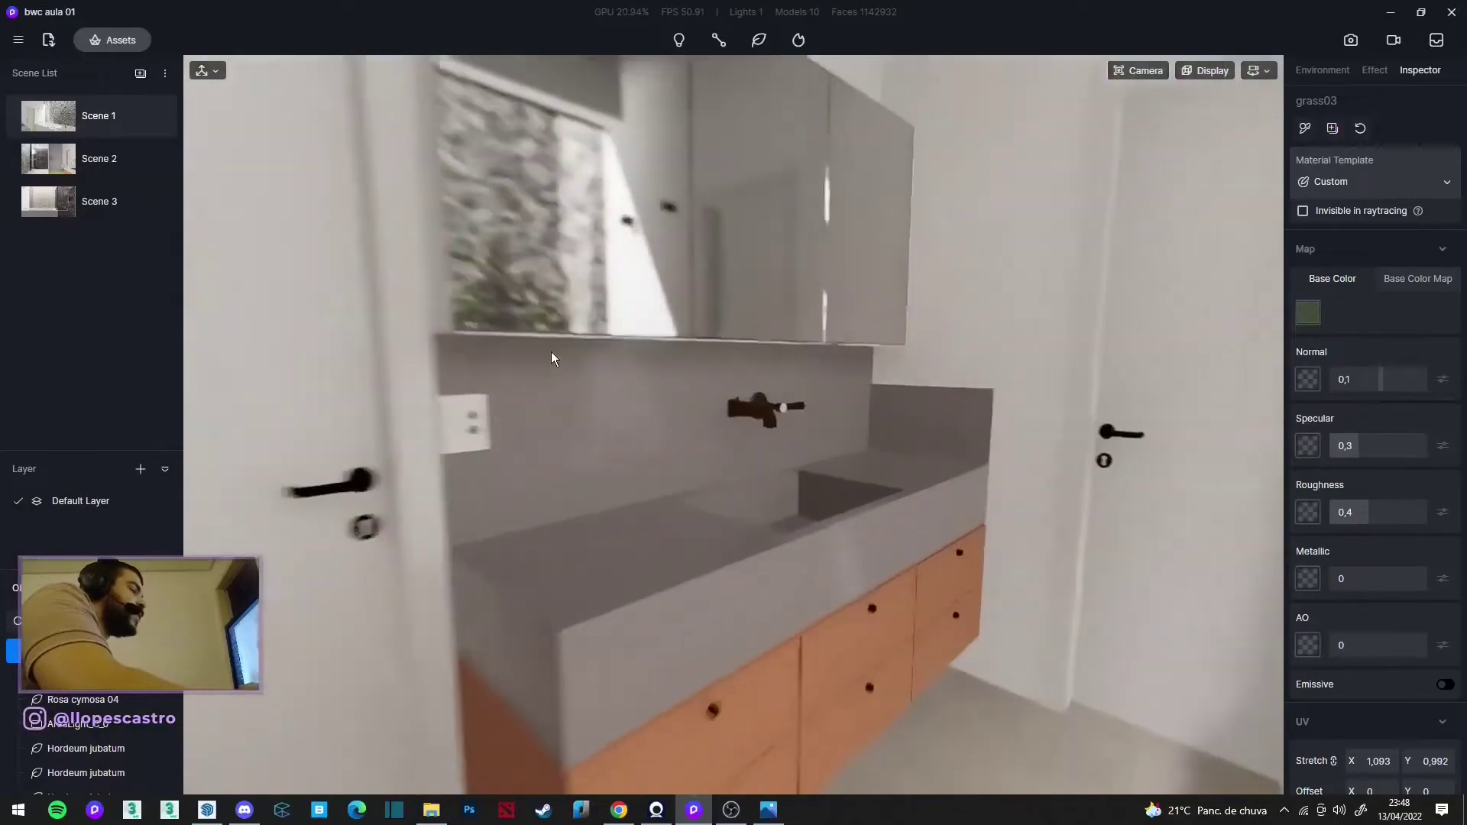
pyautogui.moveTo(546, 379)
pyautogui.mouseDown(button='right')
pyautogui.moveTo(377, 376)
pyautogui.moveTo(846, 671)
pyautogui.mouseUp(button='right')
# Step: Zoom into the guest bathroom plan and page through the sheets to the antique gold fixtures board
pyautogui.click(779, 818)
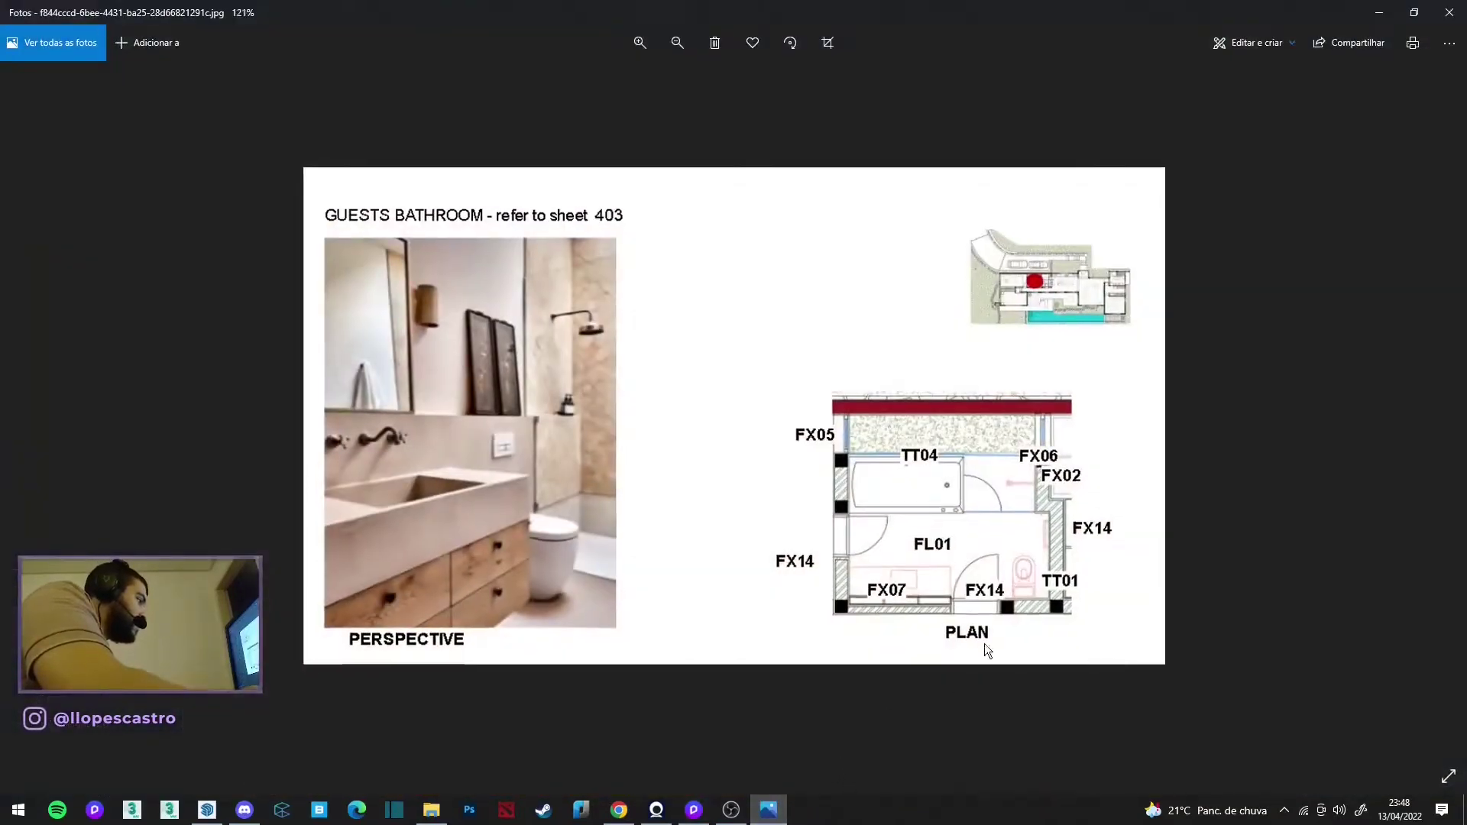
pyautogui.scroll(3, 940, 654)
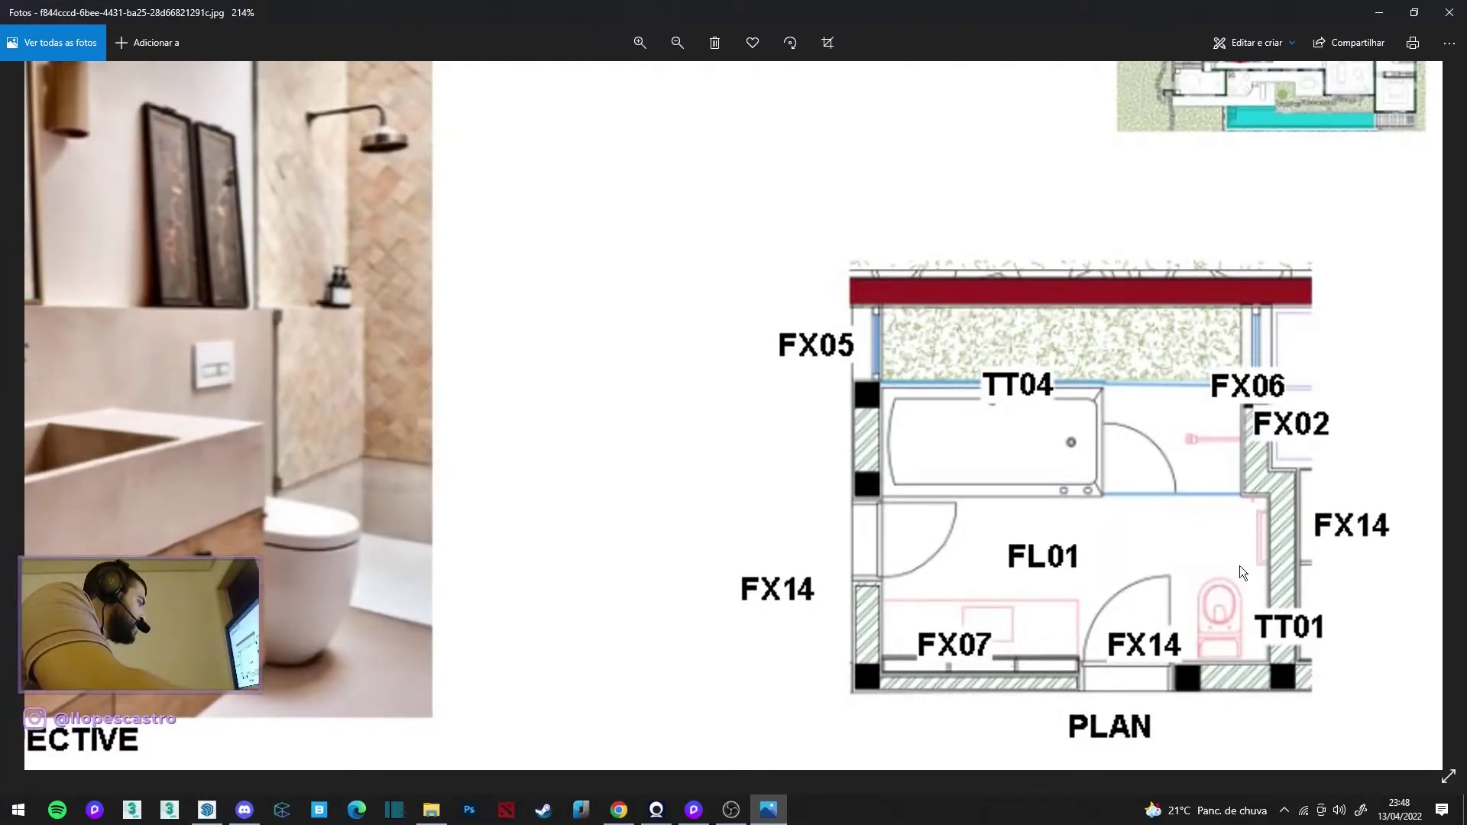
pyautogui.scroll(-2, 1192, 619)
pyautogui.scroll(-1, 1084, 645)
pyautogui.press('Right')
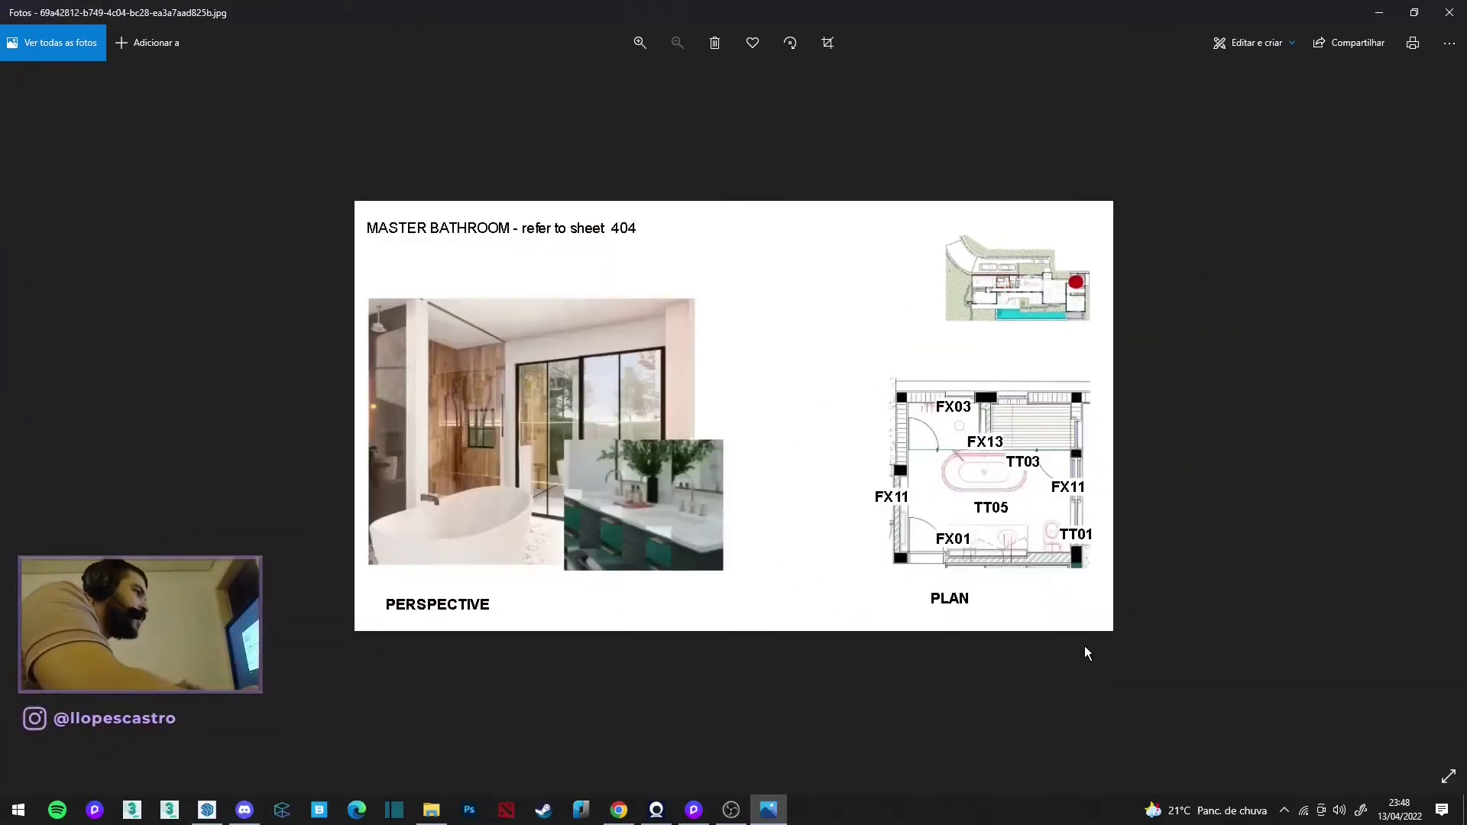
pyautogui.press('Left')
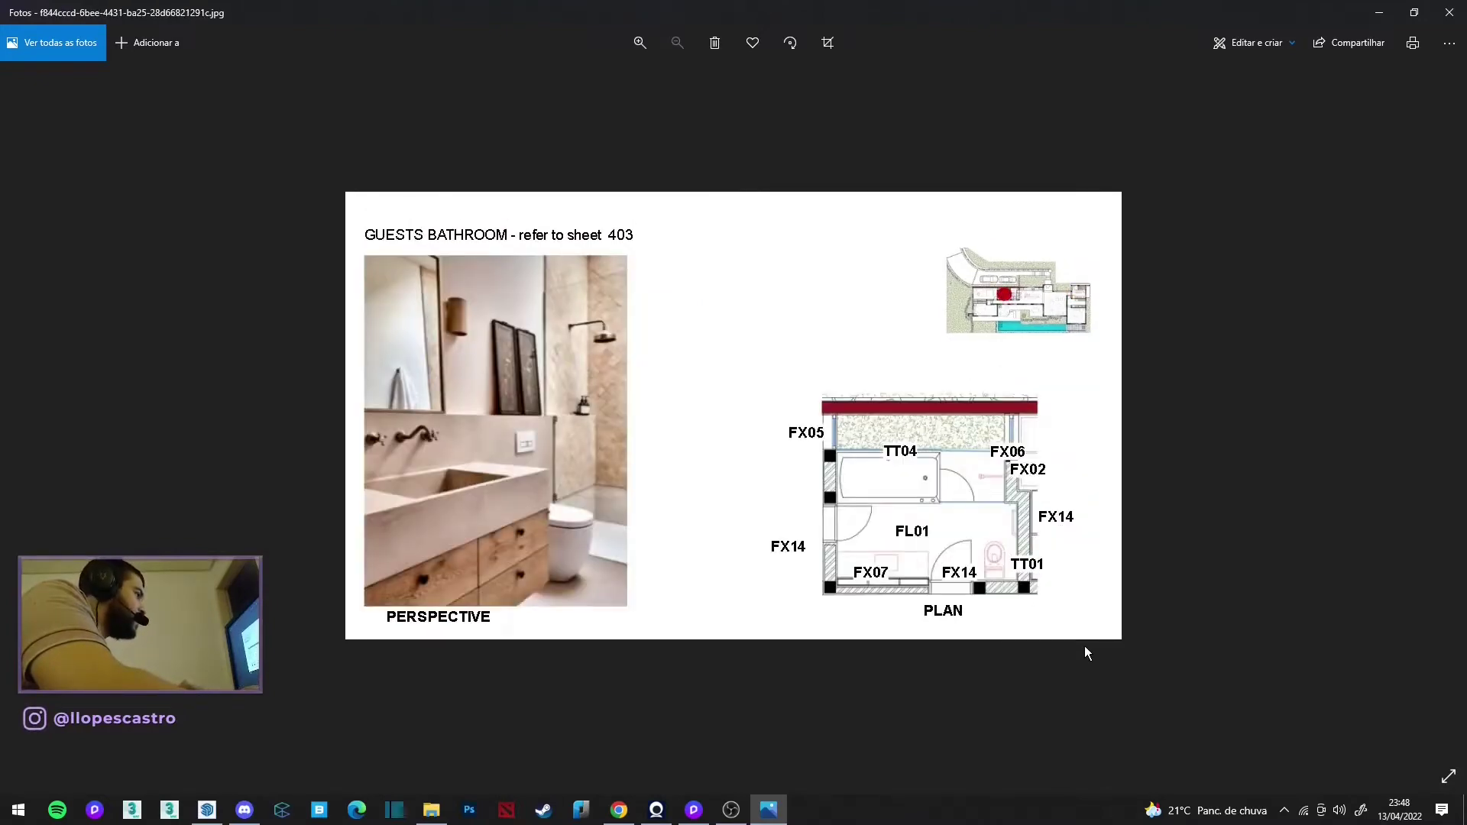
pyautogui.press('Left')
pyautogui.press('Left')
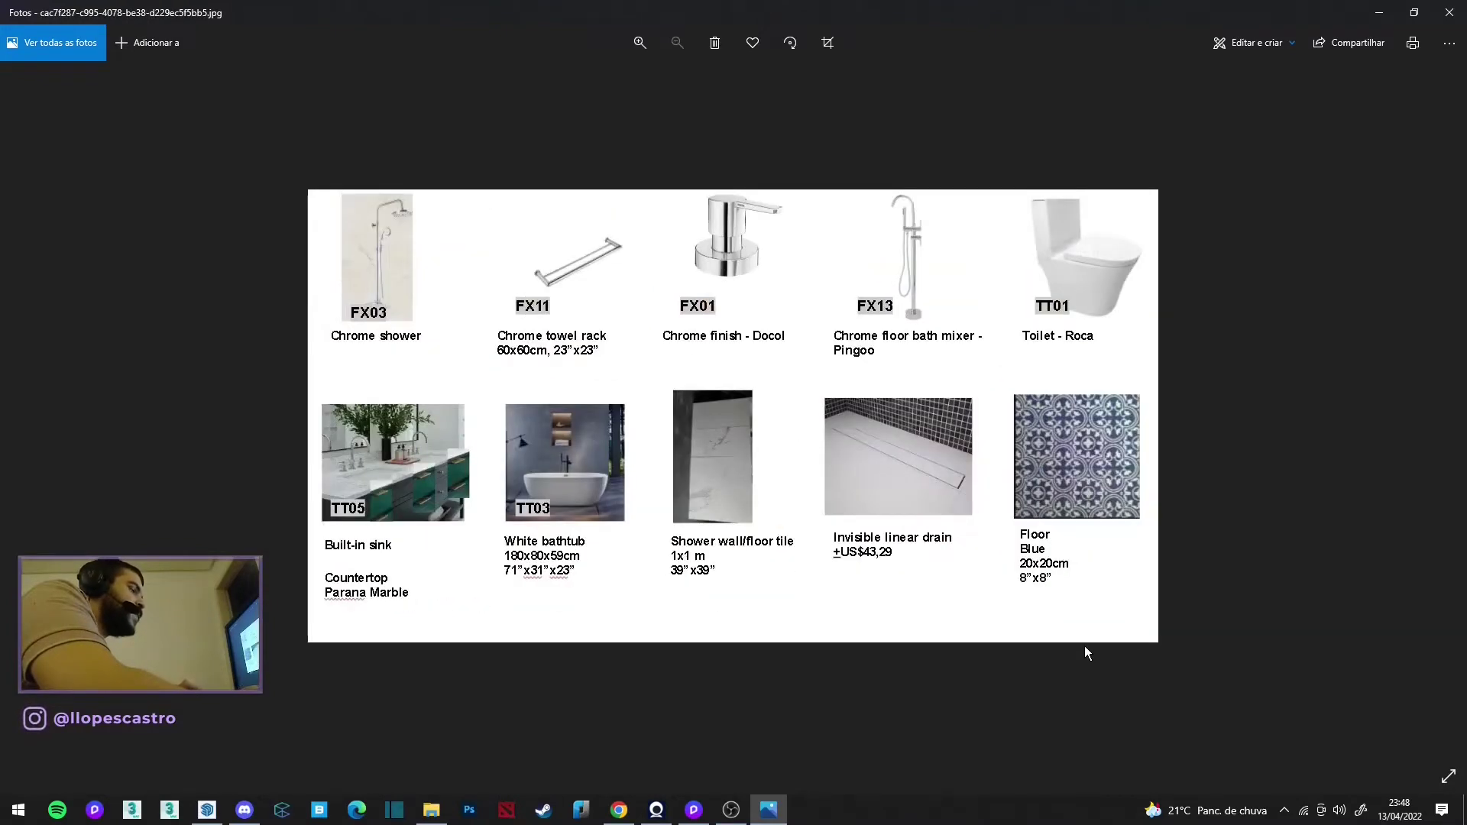
pyautogui.scroll(2, 527, 432)
pyautogui.scroll(-1, 543, 440)
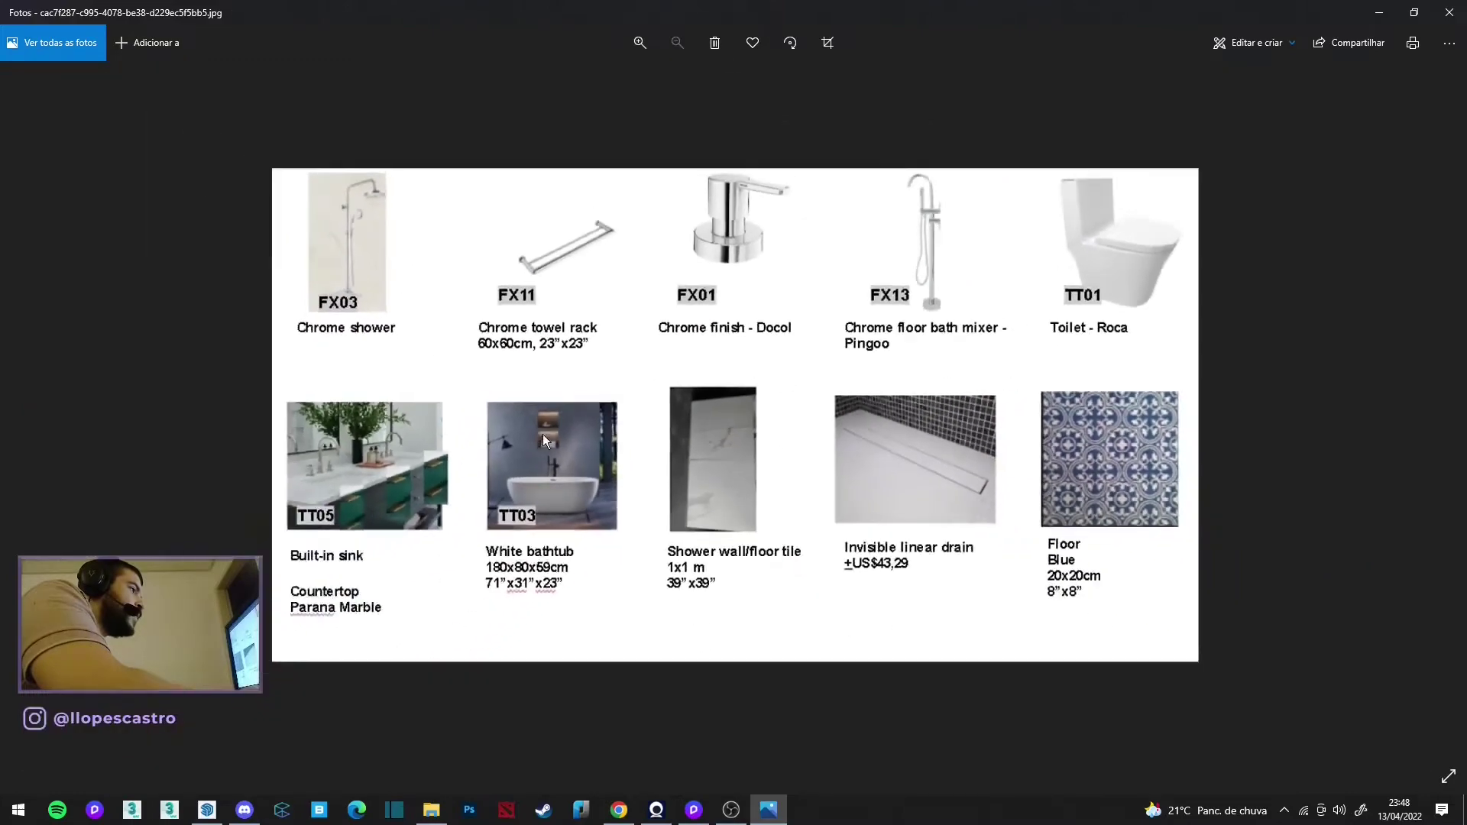
pyautogui.scroll(-1, 552, 427)
pyautogui.press('Right')
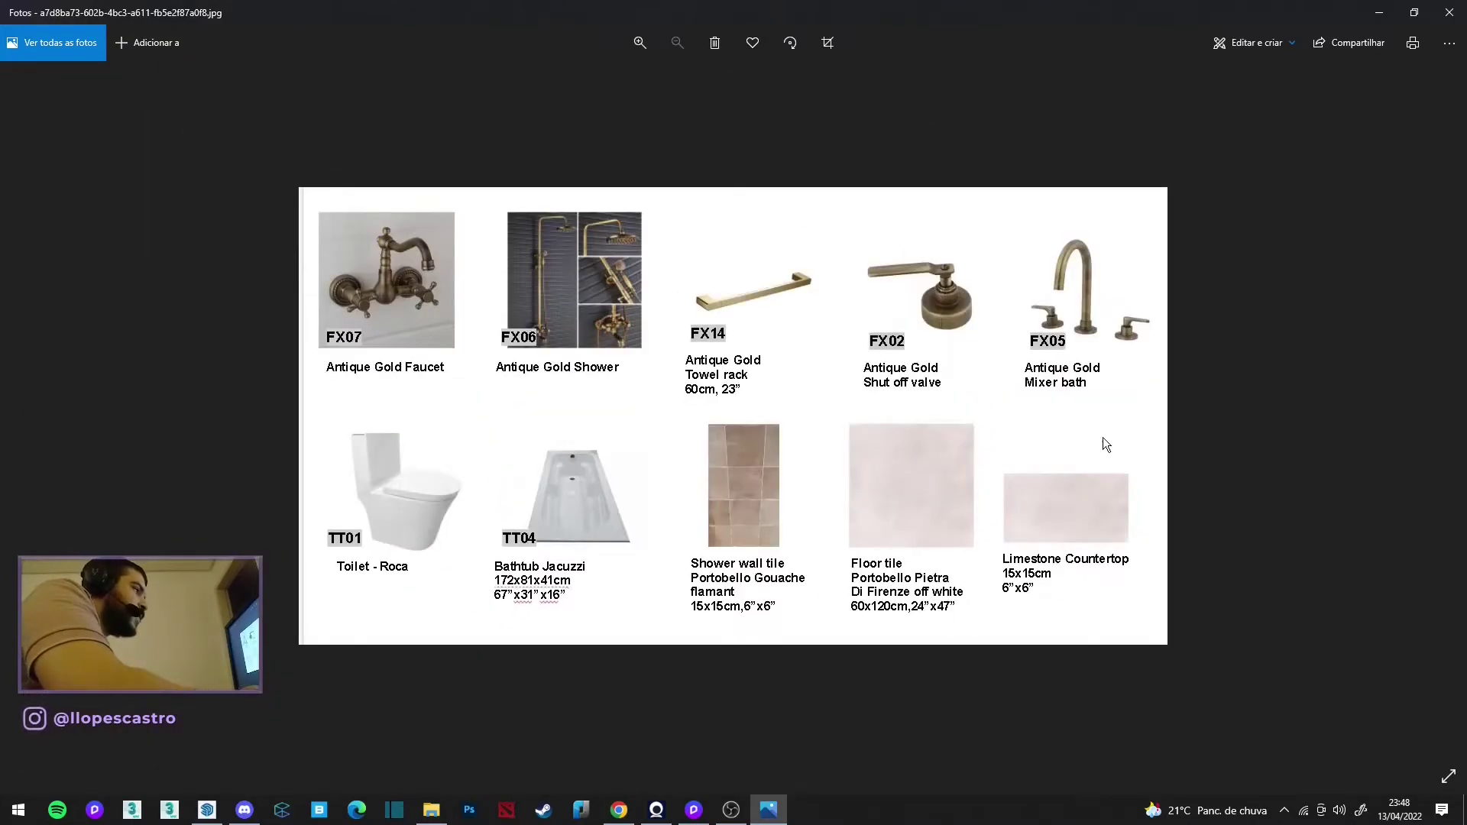
# Step: Place a strip light along the shelf edge beneath the mirror cabinet
pyautogui.click(1379, 12)
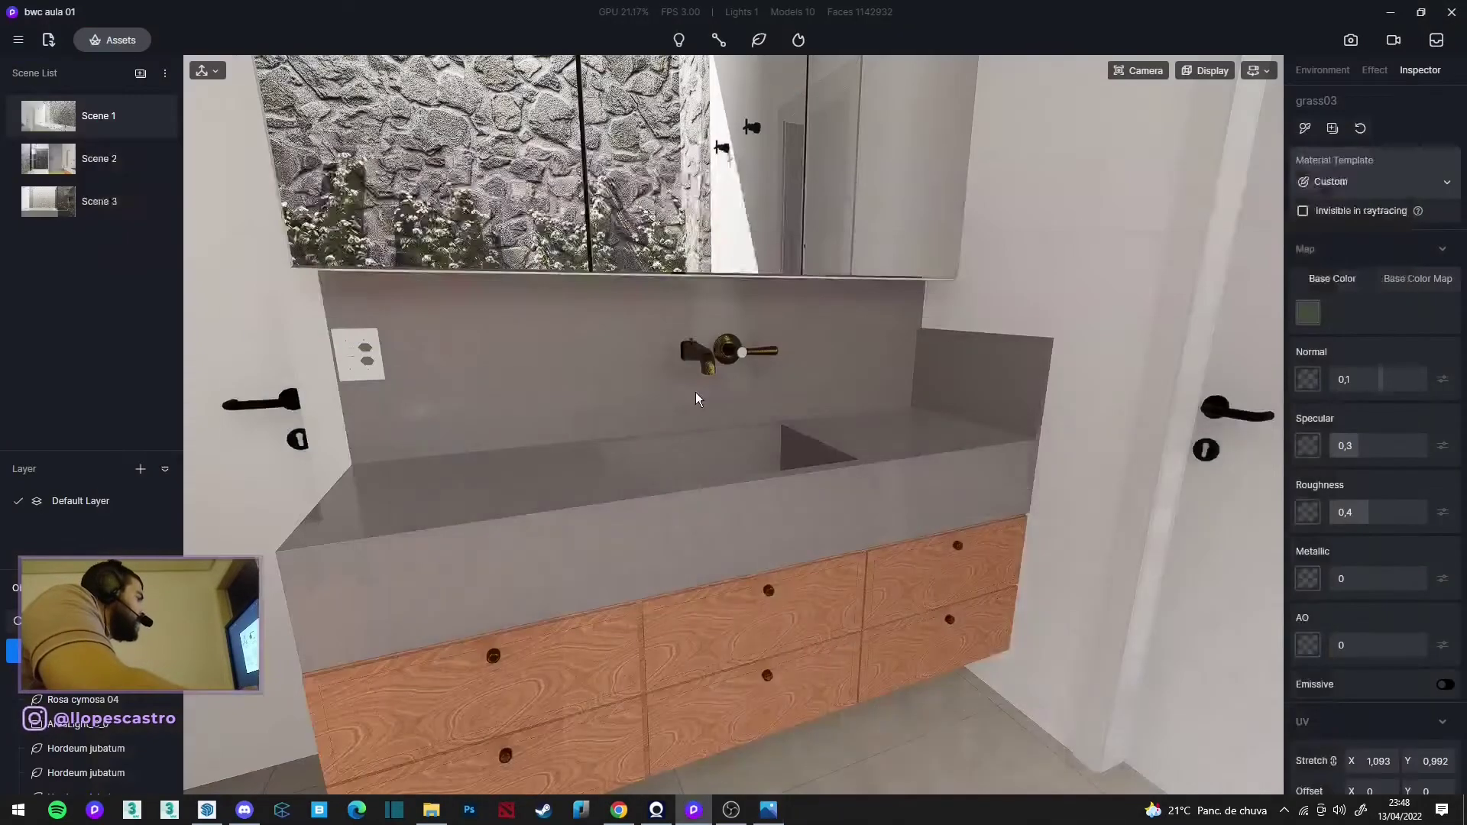
pyautogui.moveTo(822, 205)
pyautogui.mouseDown(button='right')
pyautogui.moveTo(592, 369)
pyautogui.moveTo(665, 56)
pyautogui.moveTo(719, 69)
pyautogui.mouseUp(button='right')
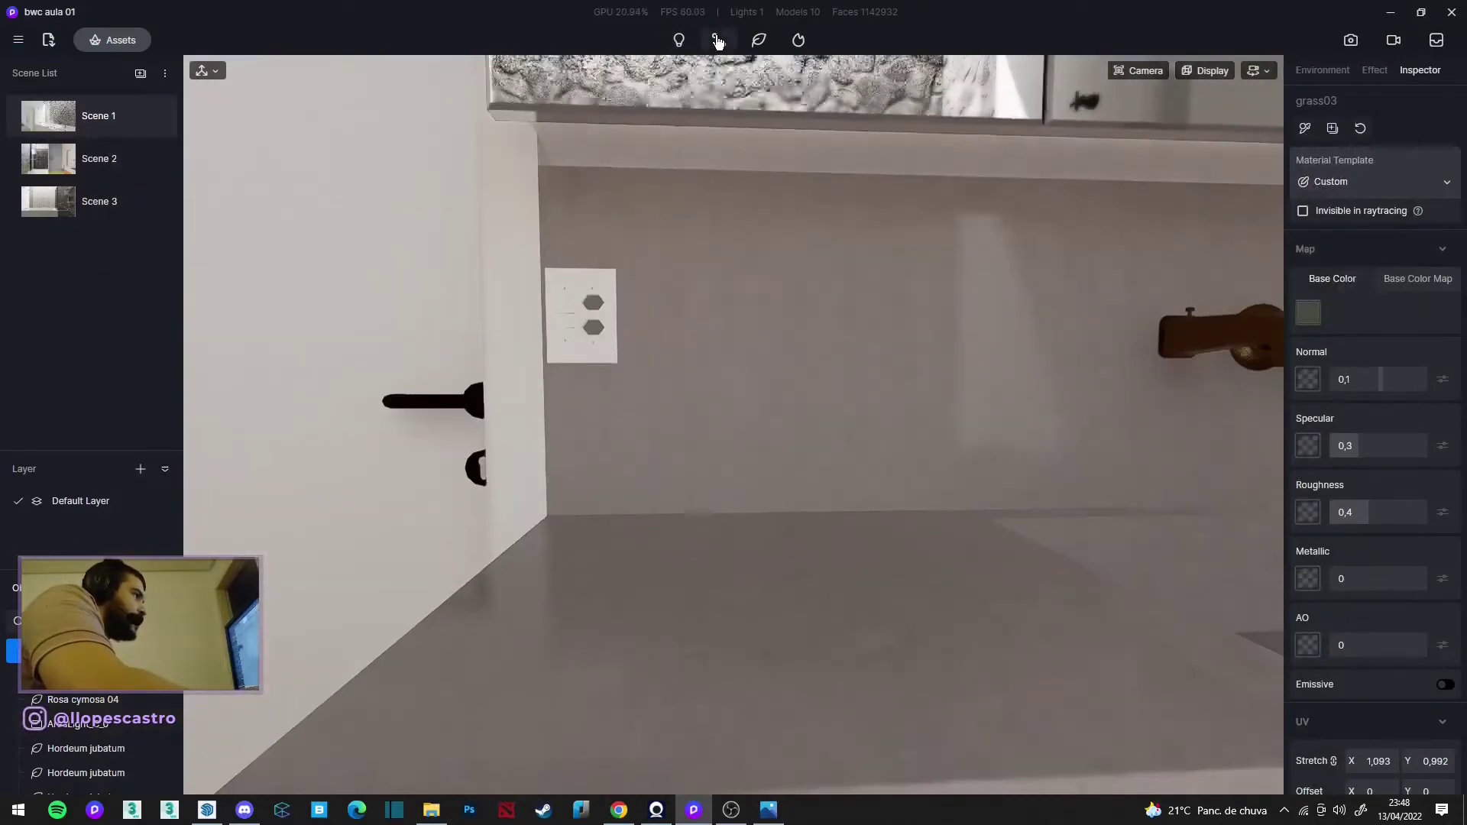
pyautogui.click(714, 122)
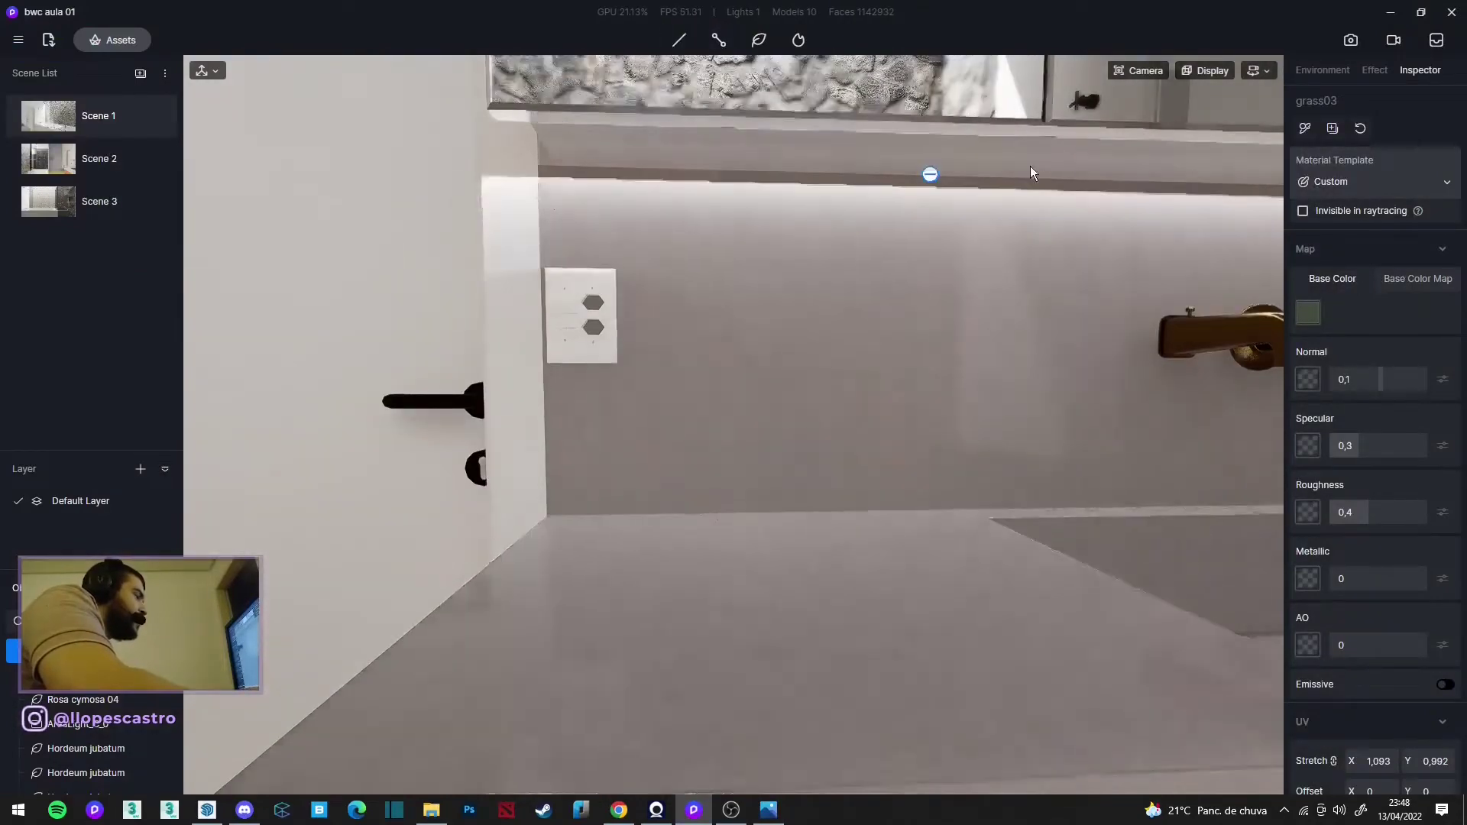
pyautogui.click(1215, 179)
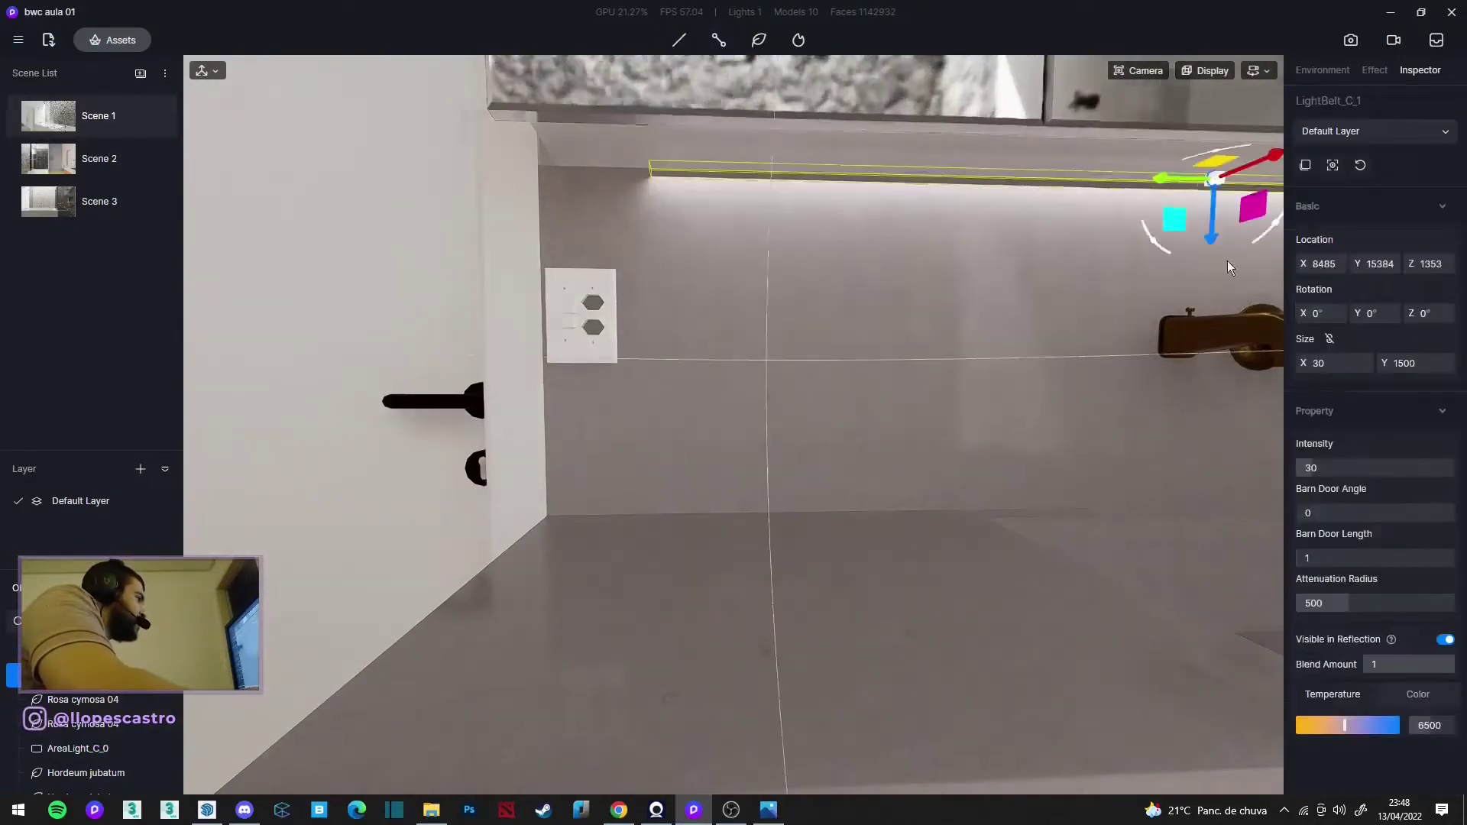
pyautogui.scroll(-5, 896, 347)
pyautogui.scroll(5, 1010, 260)
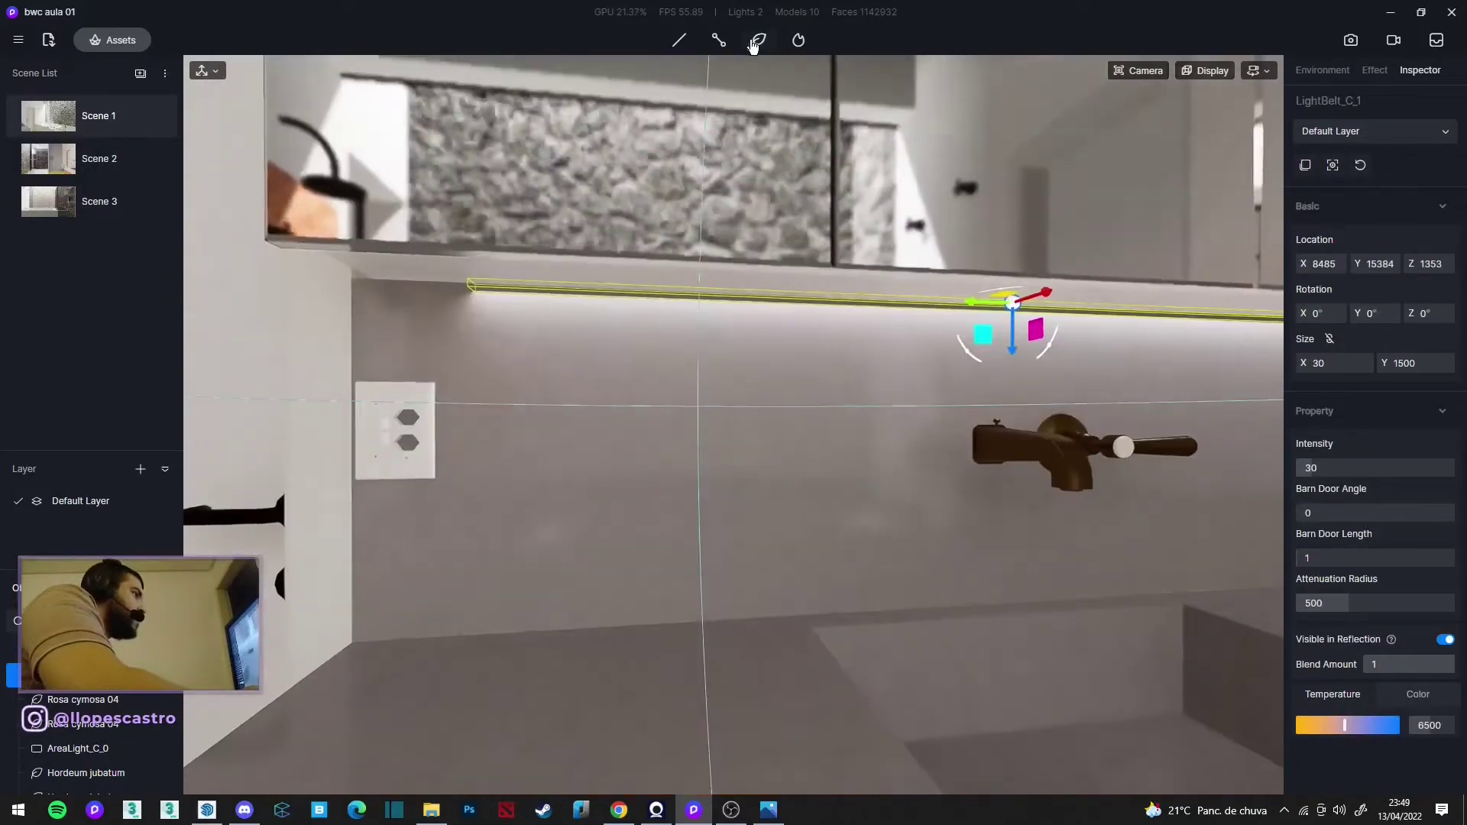
pyautogui.click(692, 46)
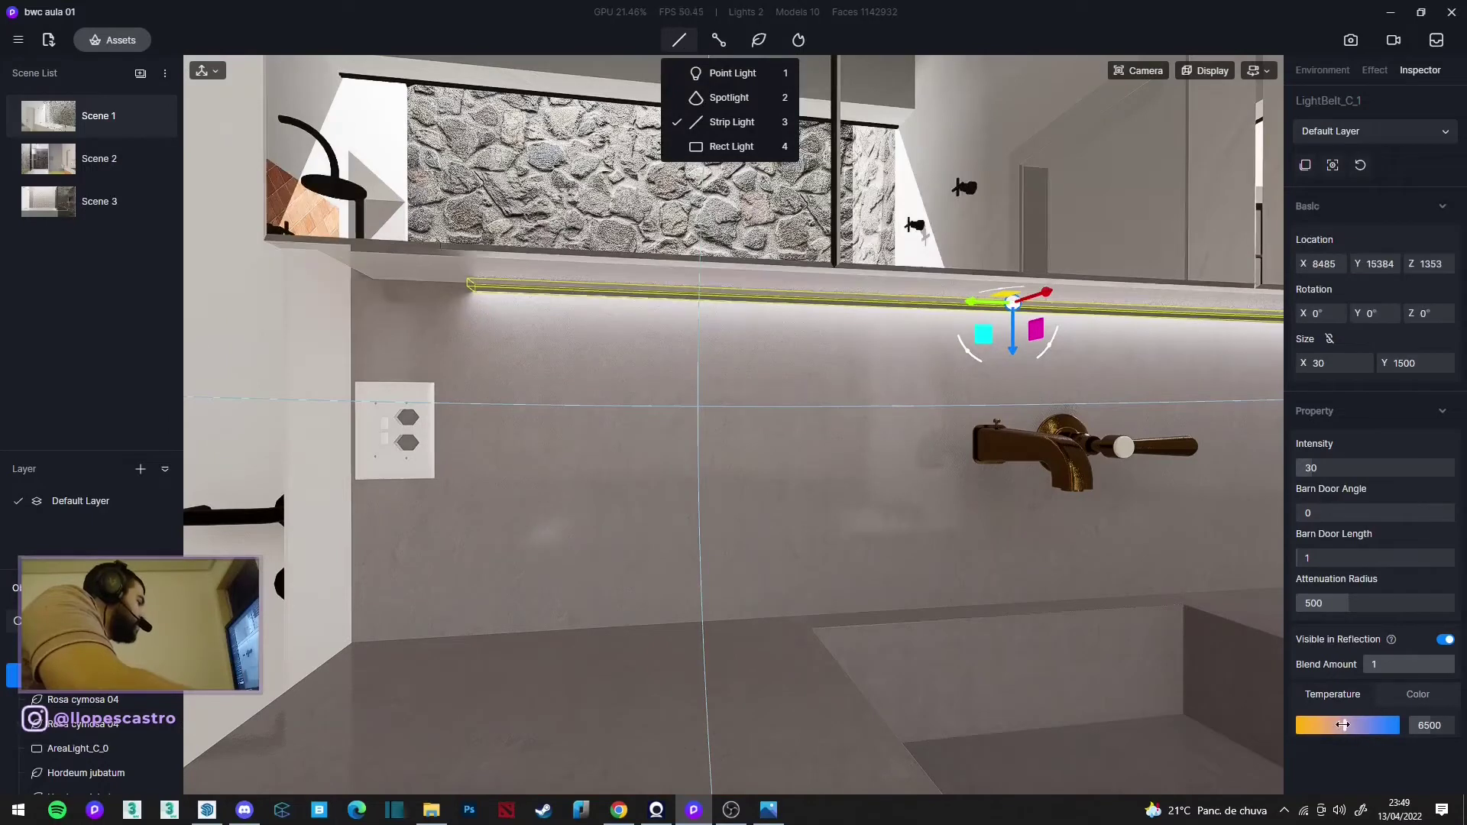
# Step: Set the strip light to 2850 K, Size Y 1628, intensity 72.1 and attenuation radius 411
pyautogui.moveTo(1344, 724); pyautogui.dragTo(1310, 724)
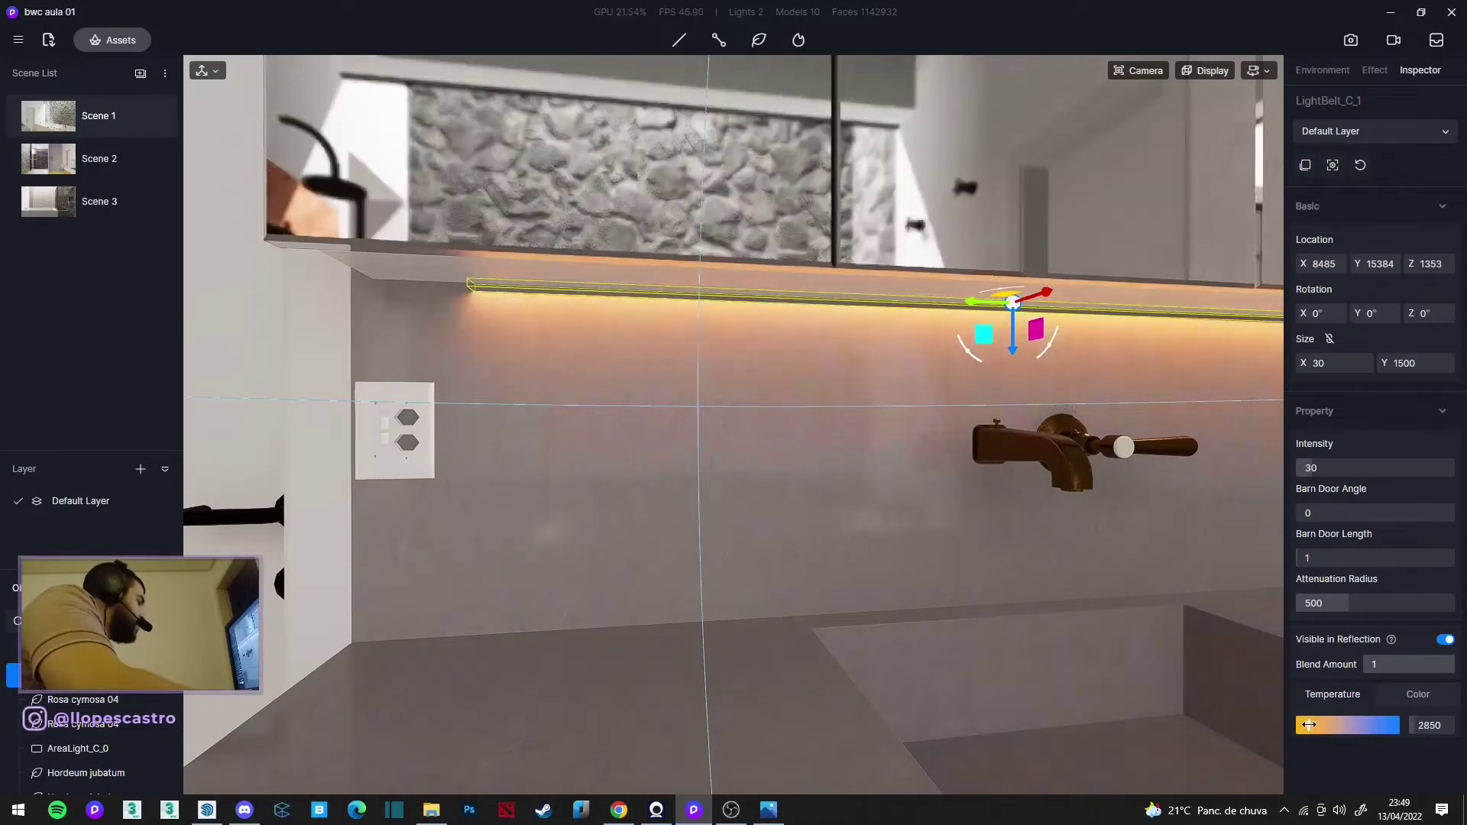
pyautogui.moveTo(1011, 302); pyautogui.dragTo(982, 309)
pyautogui.scroll(-3, 1197, 377)
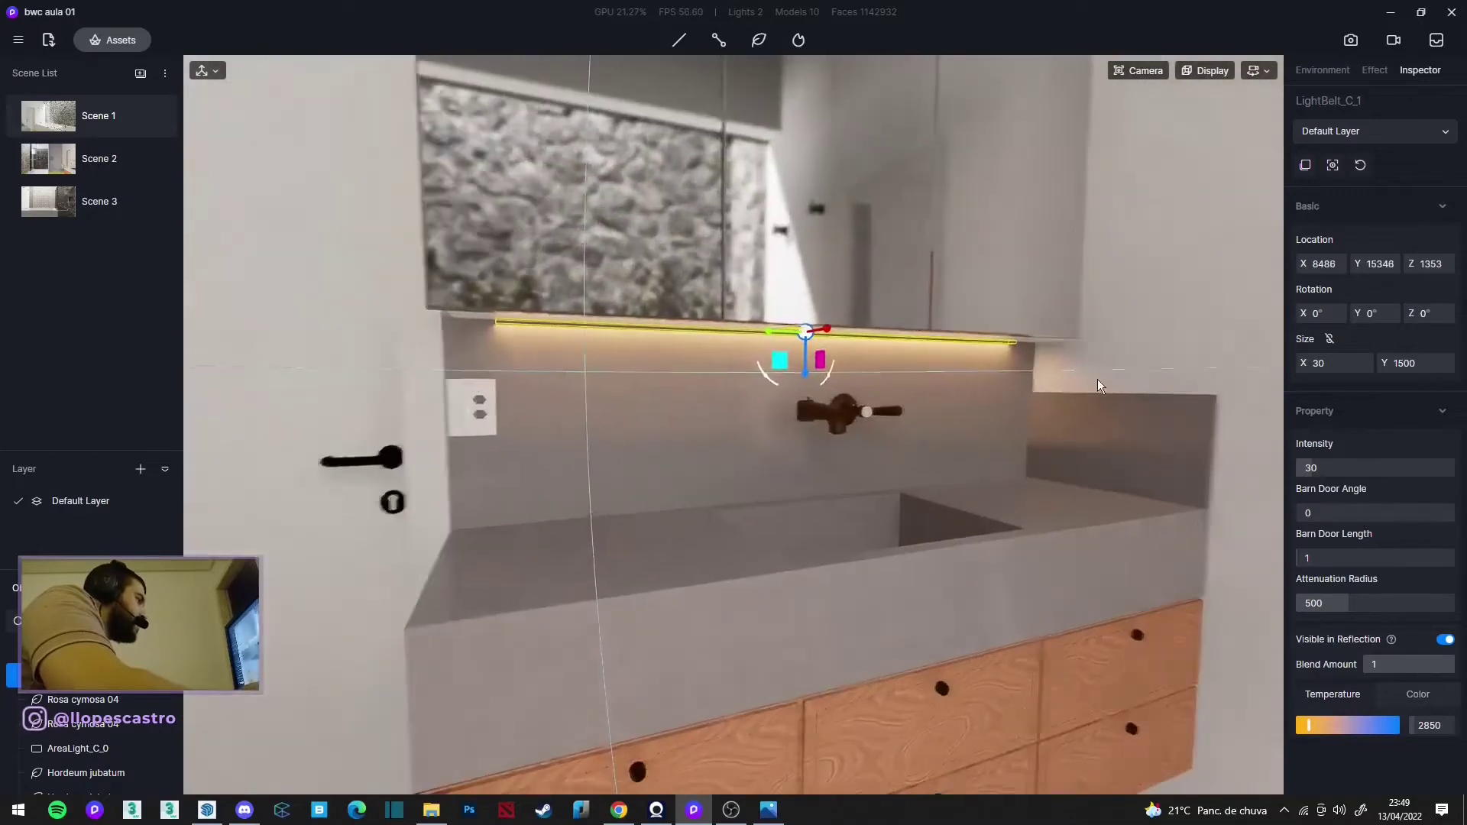
pyautogui.moveTo(1397, 372); pyautogui.dragTo(1433, 372)
pyautogui.moveTo(1314, 467); pyautogui.dragTo(1333, 470)
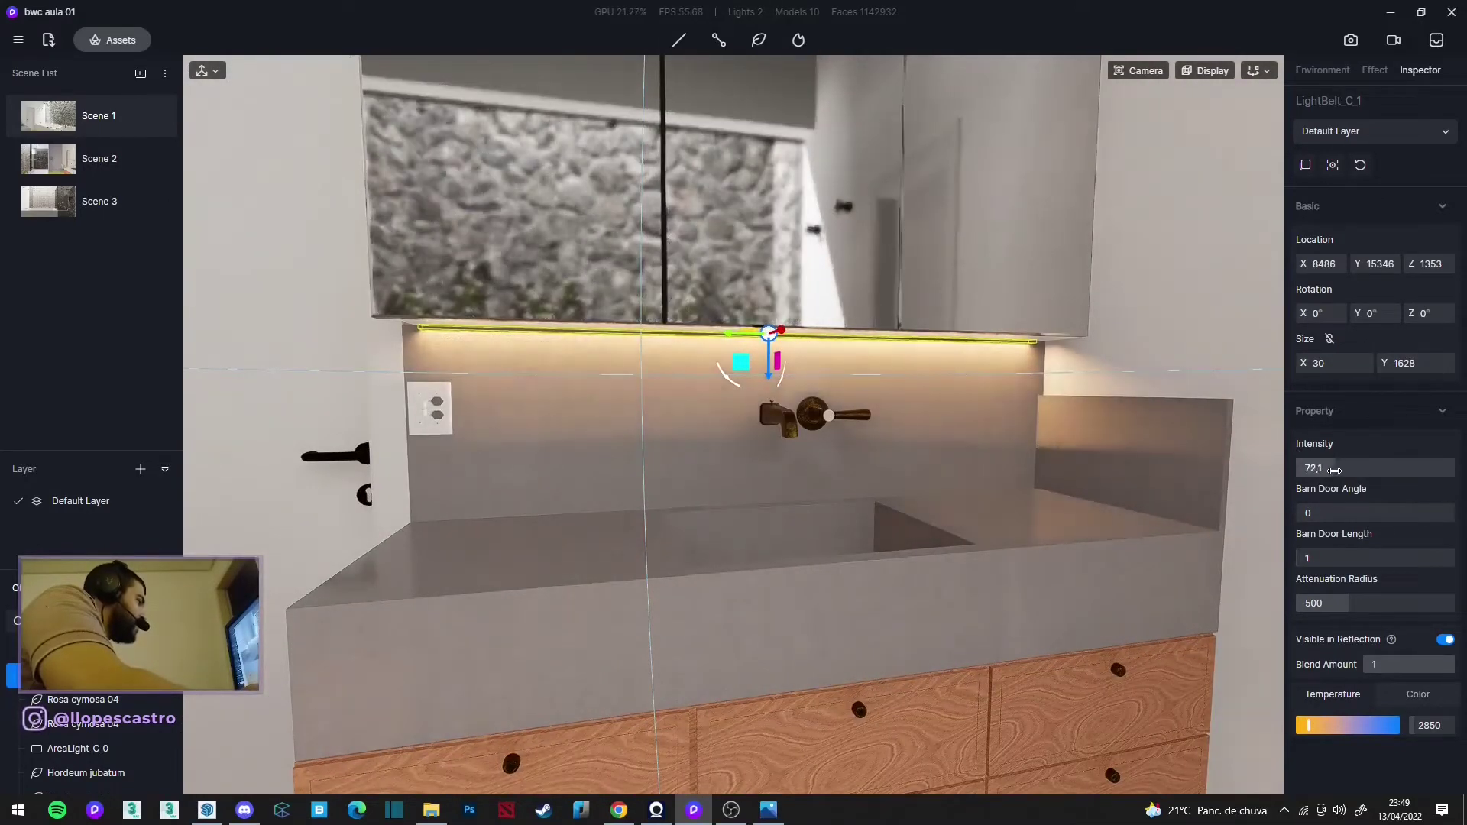
pyautogui.moveTo(1399, 604)
pyautogui.mouseDown()
pyautogui.moveTo(1342, 608)
pyautogui.moveTo(1368, 608)
pyautogui.mouseUp()
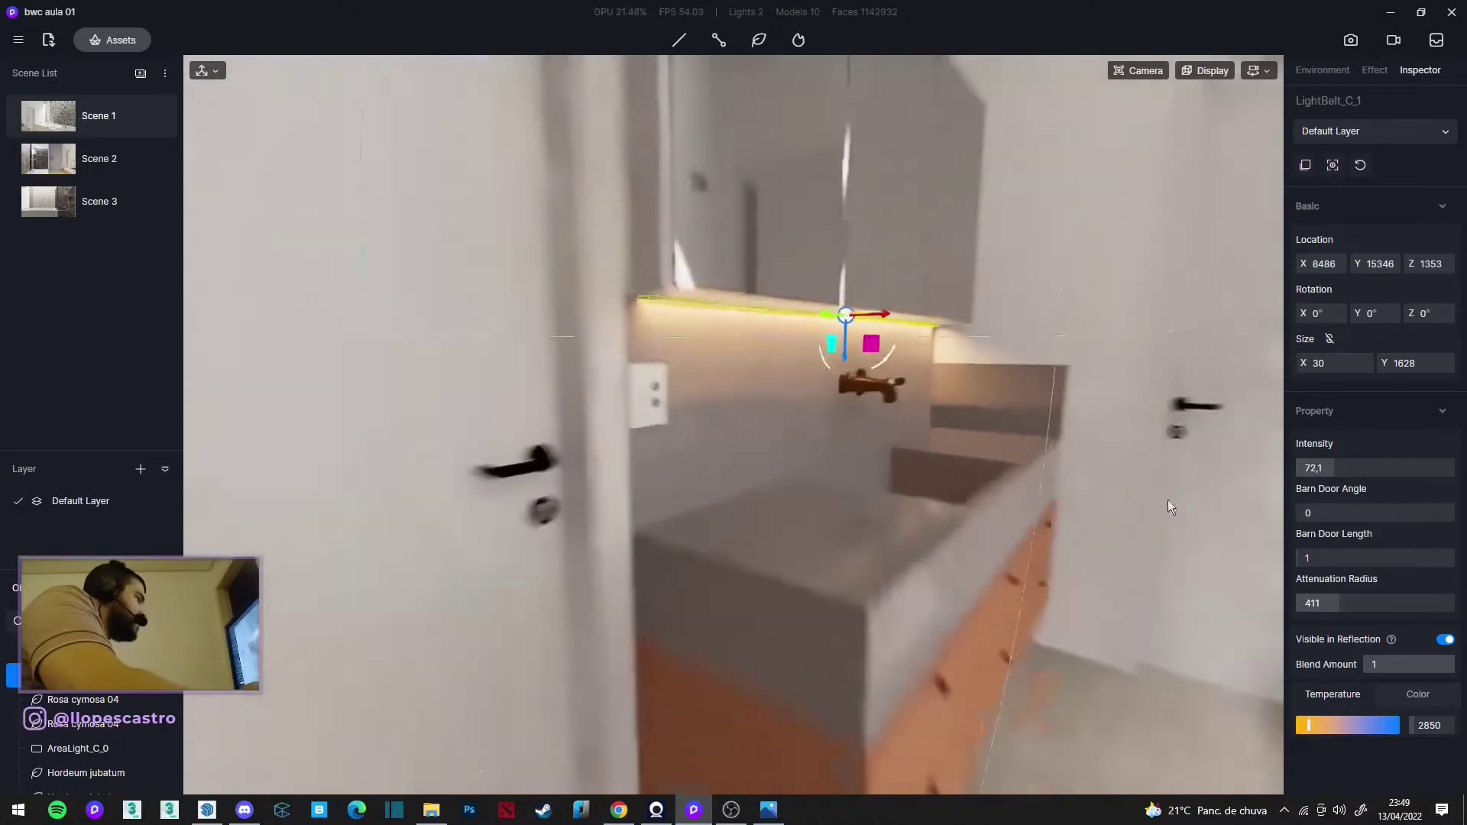
pyautogui.moveTo(1168, 500)
pyautogui.mouseDown(button='right')
pyautogui.moveTo(896, 441)
pyautogui.moveTo(938, 348)
pyautogui.mouseUp(button='right')
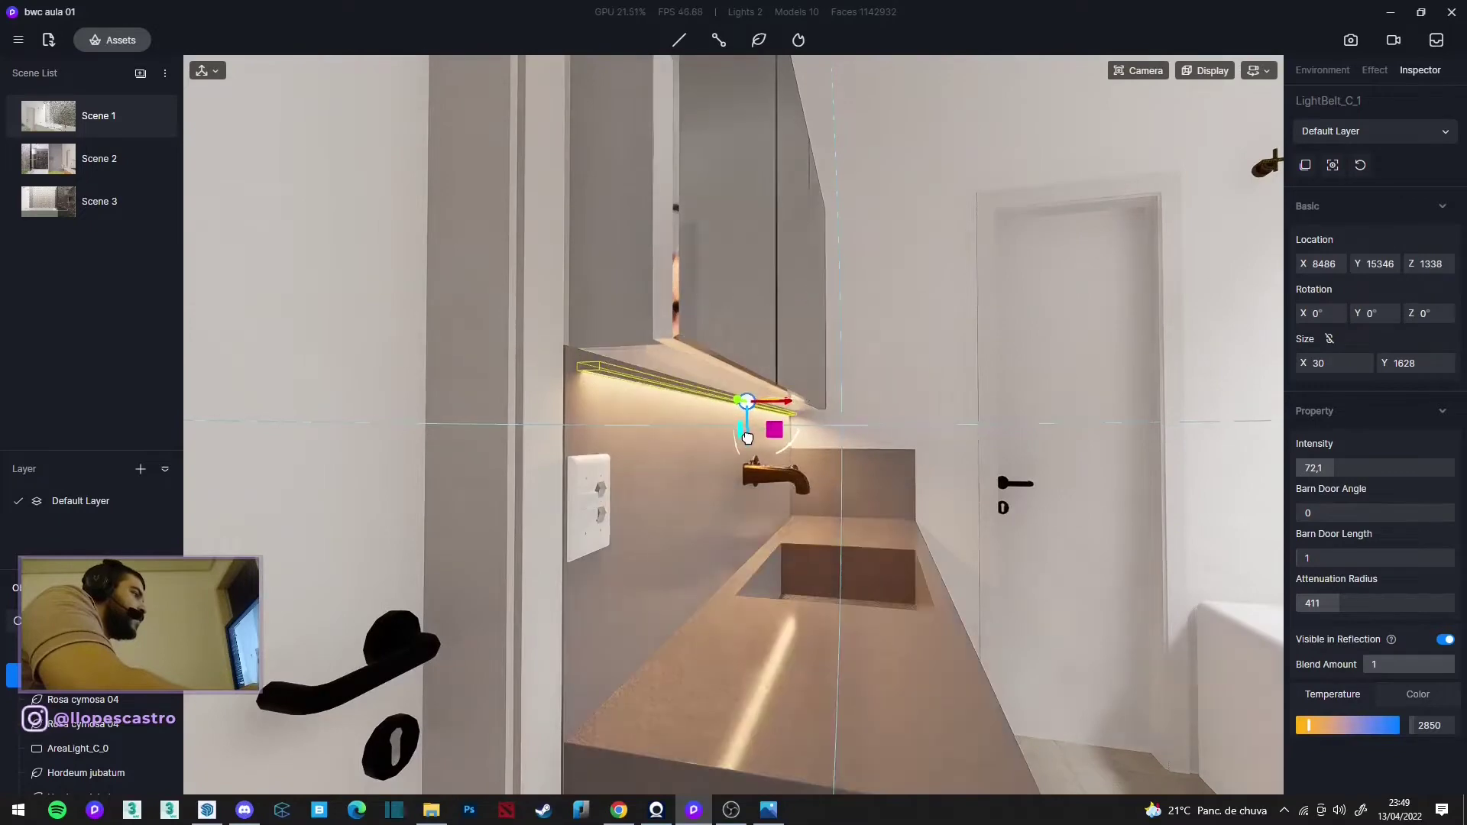
pyautogui.moveTo(746, 436); pyautogui.dragTo(751, 437)
# Step: Zoom and orbit around the bathroom to review the new strip light
pyautogui.scroll(3, 755, 466)
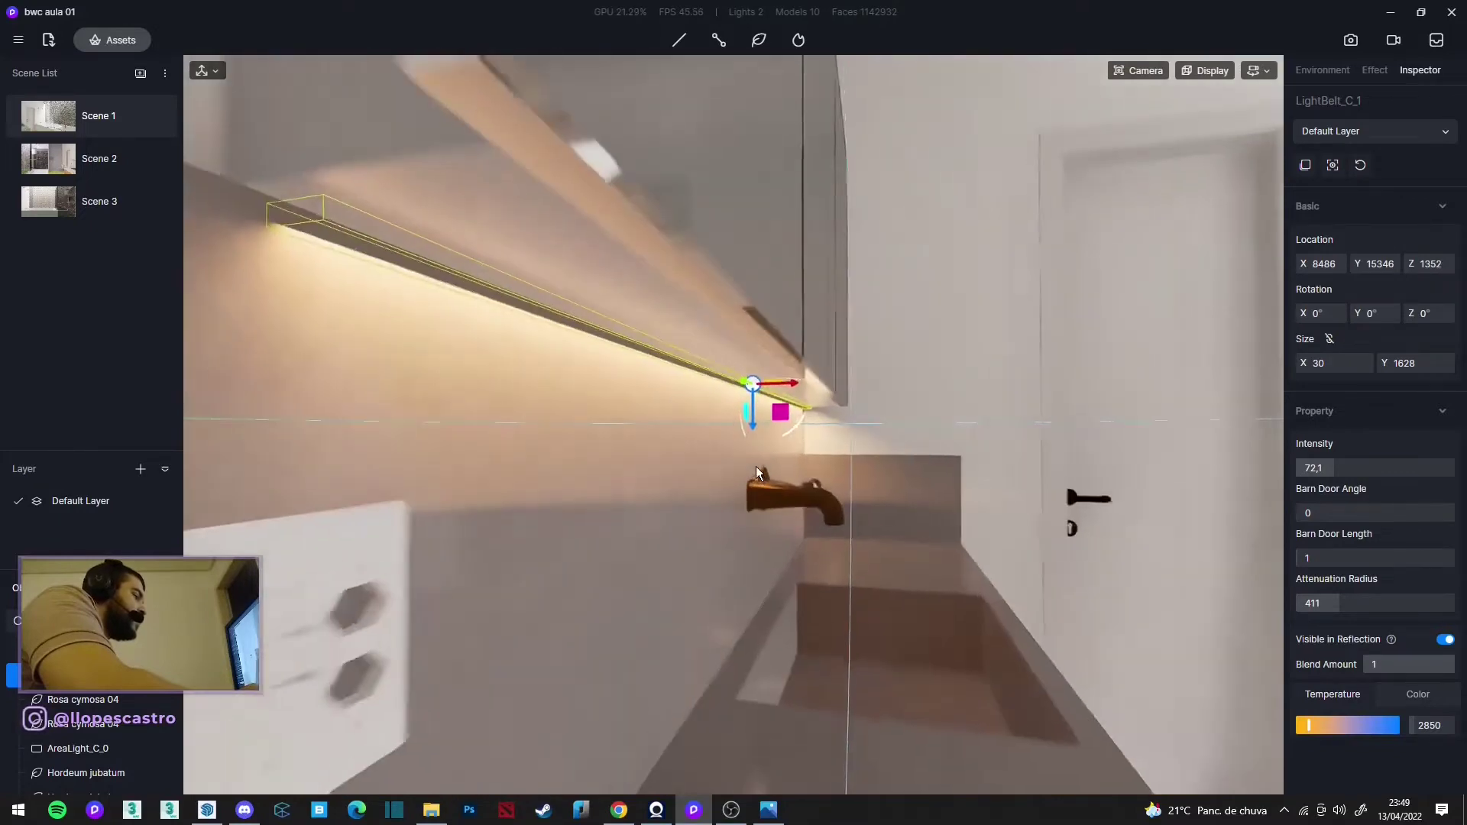
pyautogui.scroll(3, 750, 364)
pyautogui.scroll(3, 777, 357)
pyautogui.scroll(3, 777, 354)
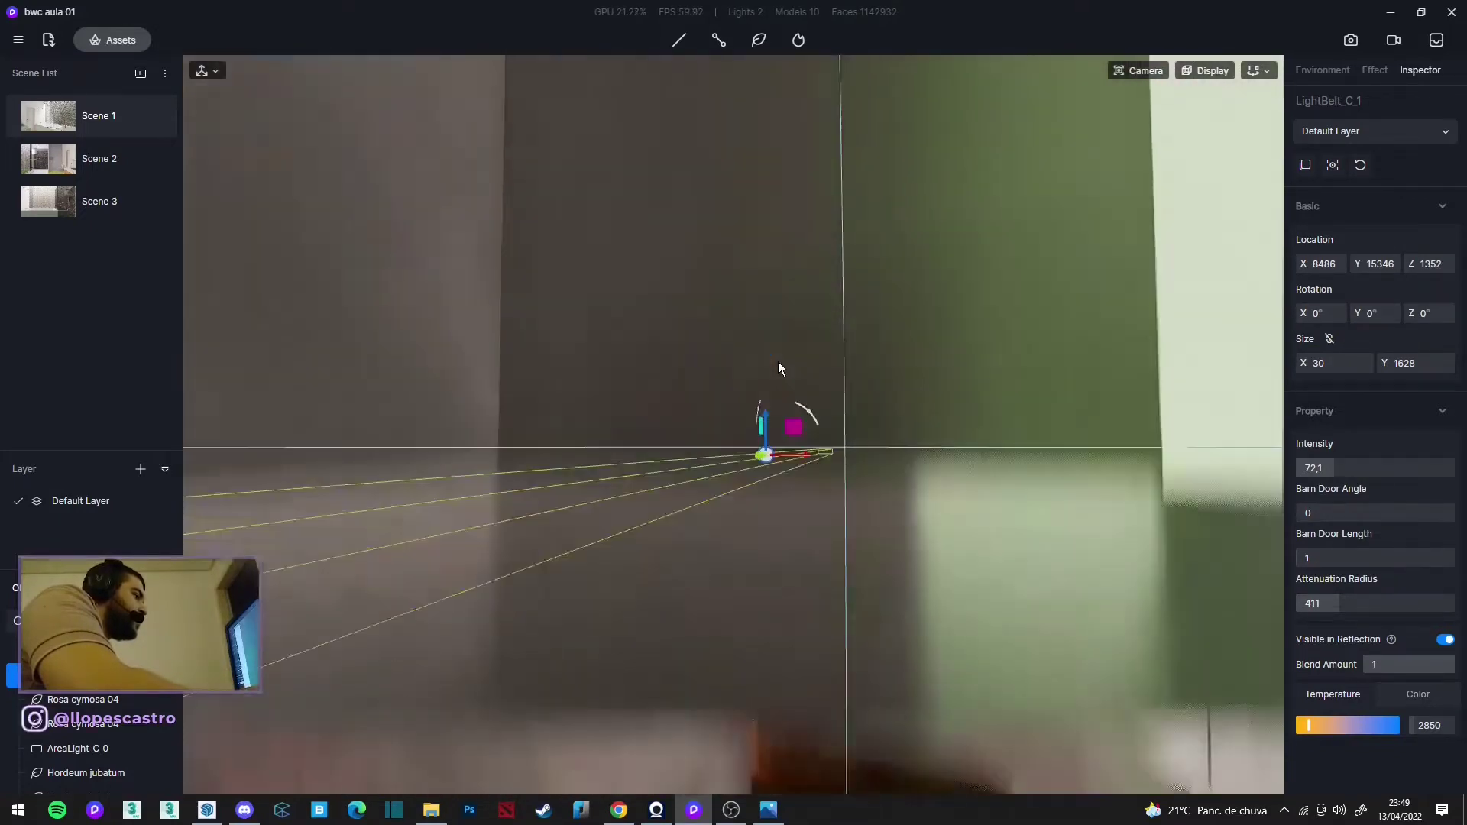
pyautogui.scroll(-3, 778, 361)
pyautogui.scroll(-3, 768, 371)
pyautogui.scroll(-5, 527, 501)
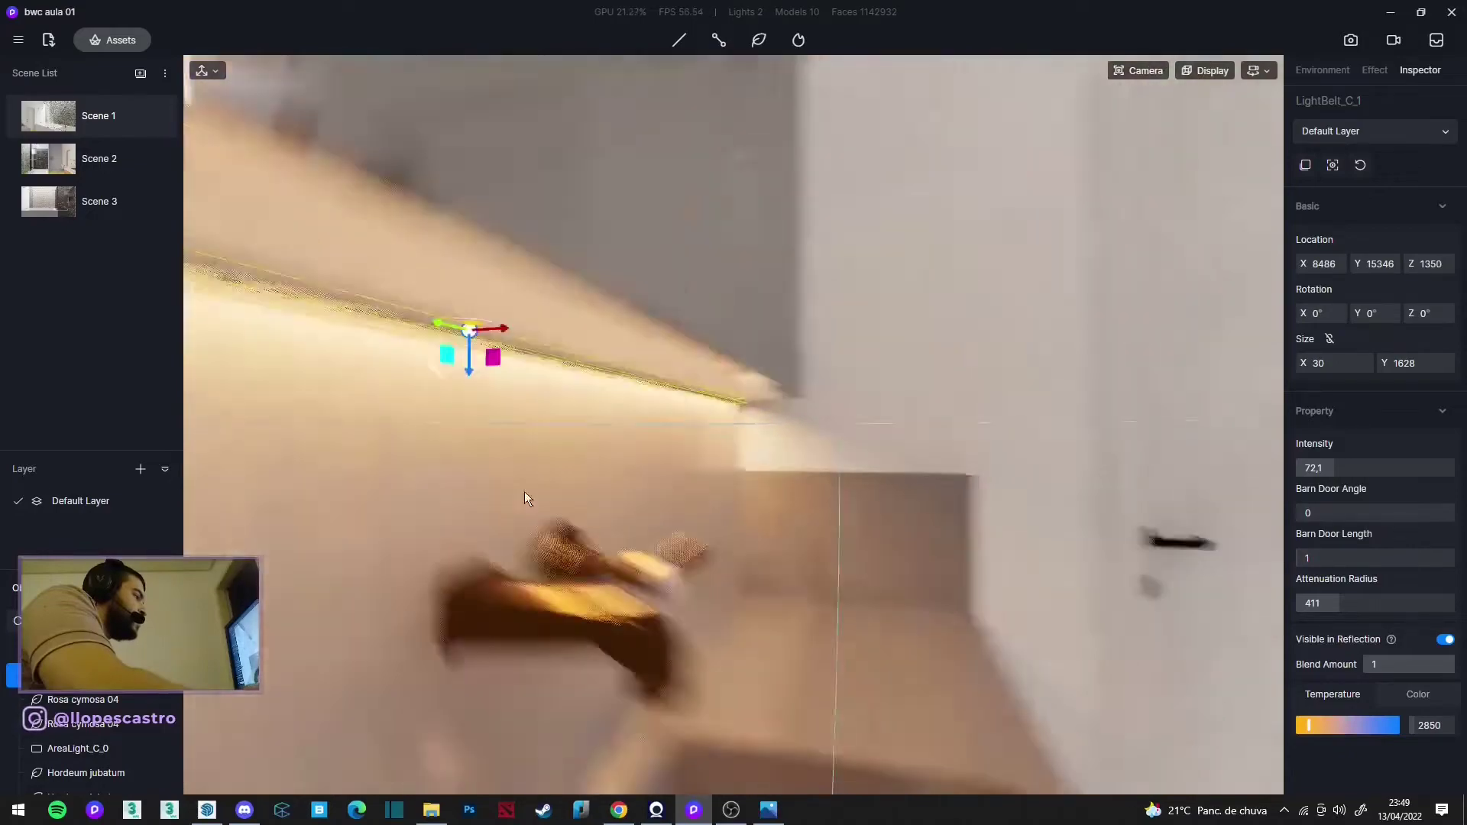
pyautogui.scroll(-3, 704, 498)
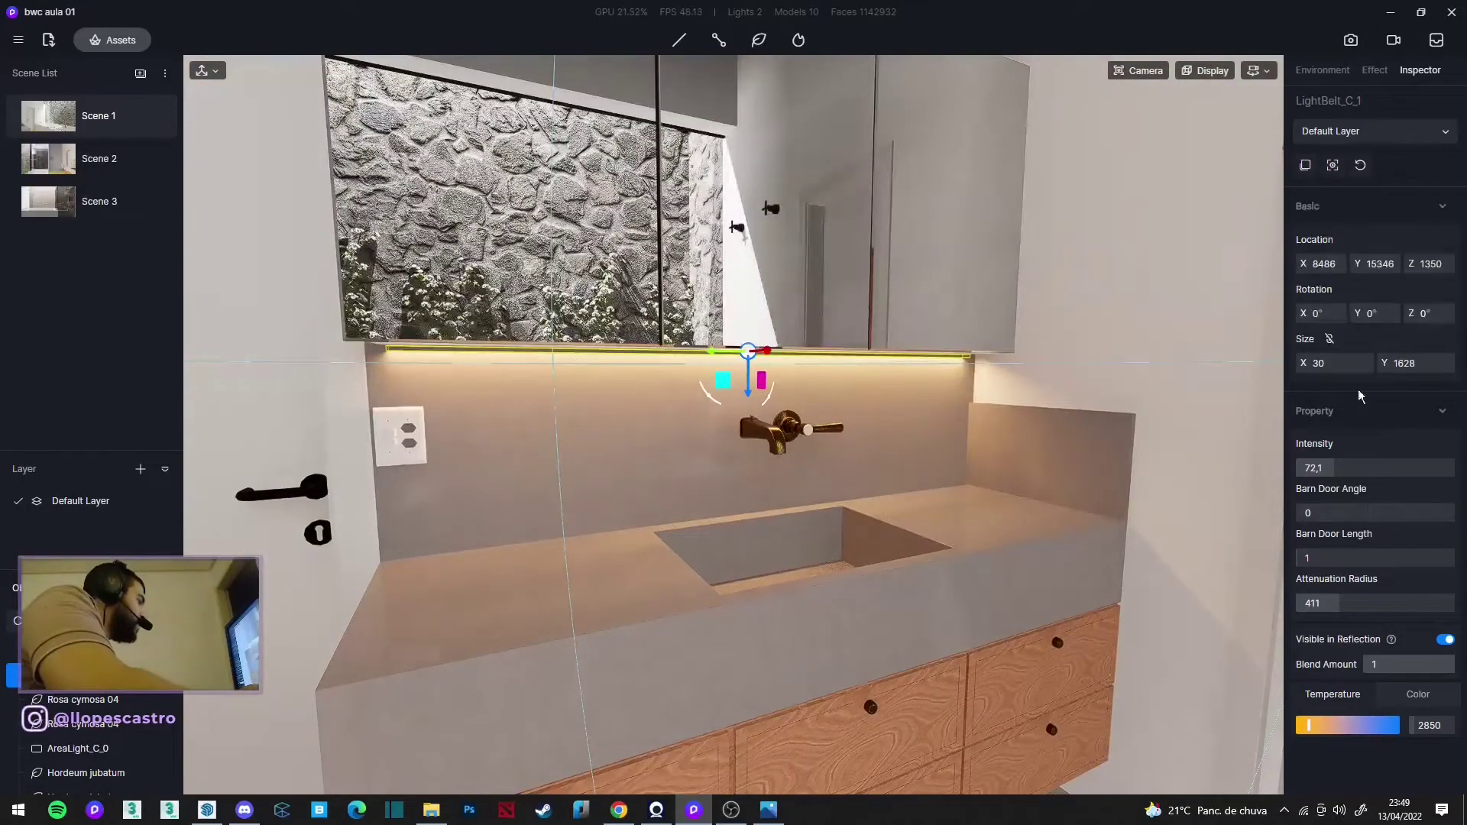
pyautogui.moveTo(1162, 333)
pyautogui.mouseDown(button='right')
pyautogui.moveTo(392, 379)
pyautogui.moveTo(556, 185)
pyautogui.moveTo(769, 42)
pyautogui.moveTo(753, 110)
pyautogui.moveTo(678, 125)
pyautogui.moveTo(756, 42)
pyautogui.moveTo(687, 210)
pyautogui.moveTo(769, 216)
pyautogui.moveTo(531, 754)
pyautogui.mouseUp(button='right')
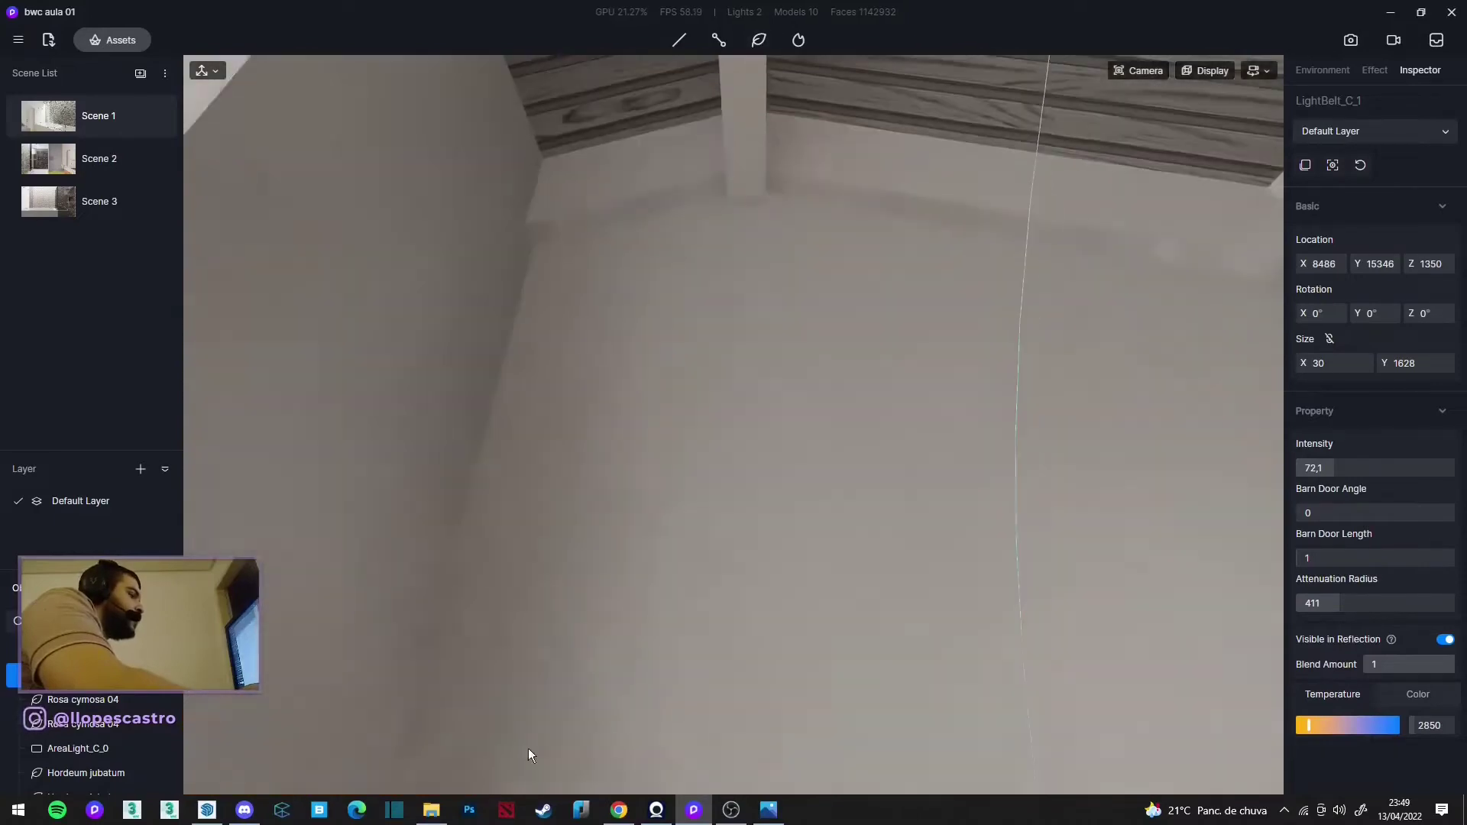
# Step: In SketchUp, pan across the marble shower wall and hide hidden geometry
pyautogui.click(207, 810)
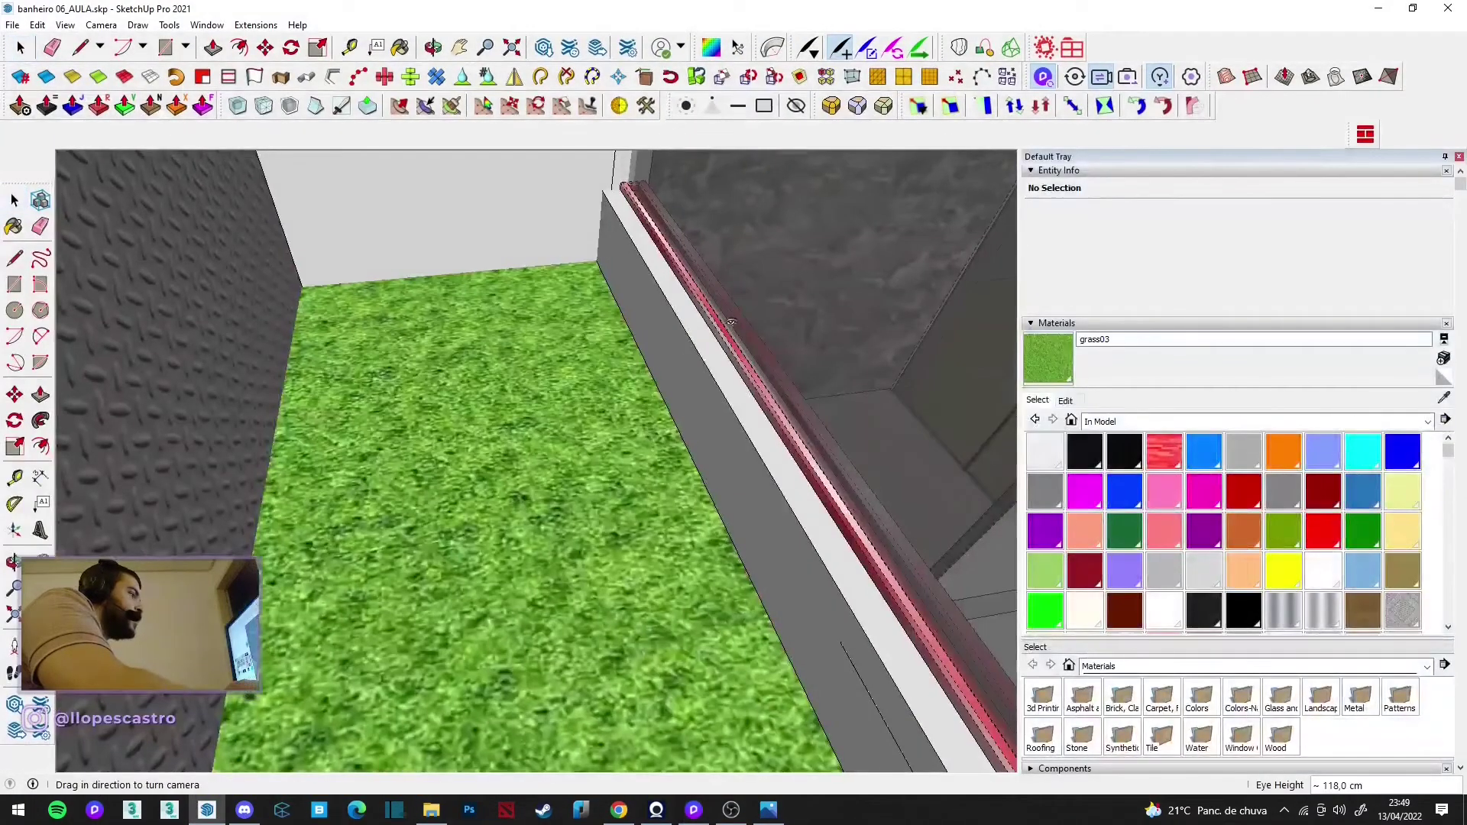
pyautogui.moveTo(655, 270); pyautogui.dragTo(755, 275, button='middle')
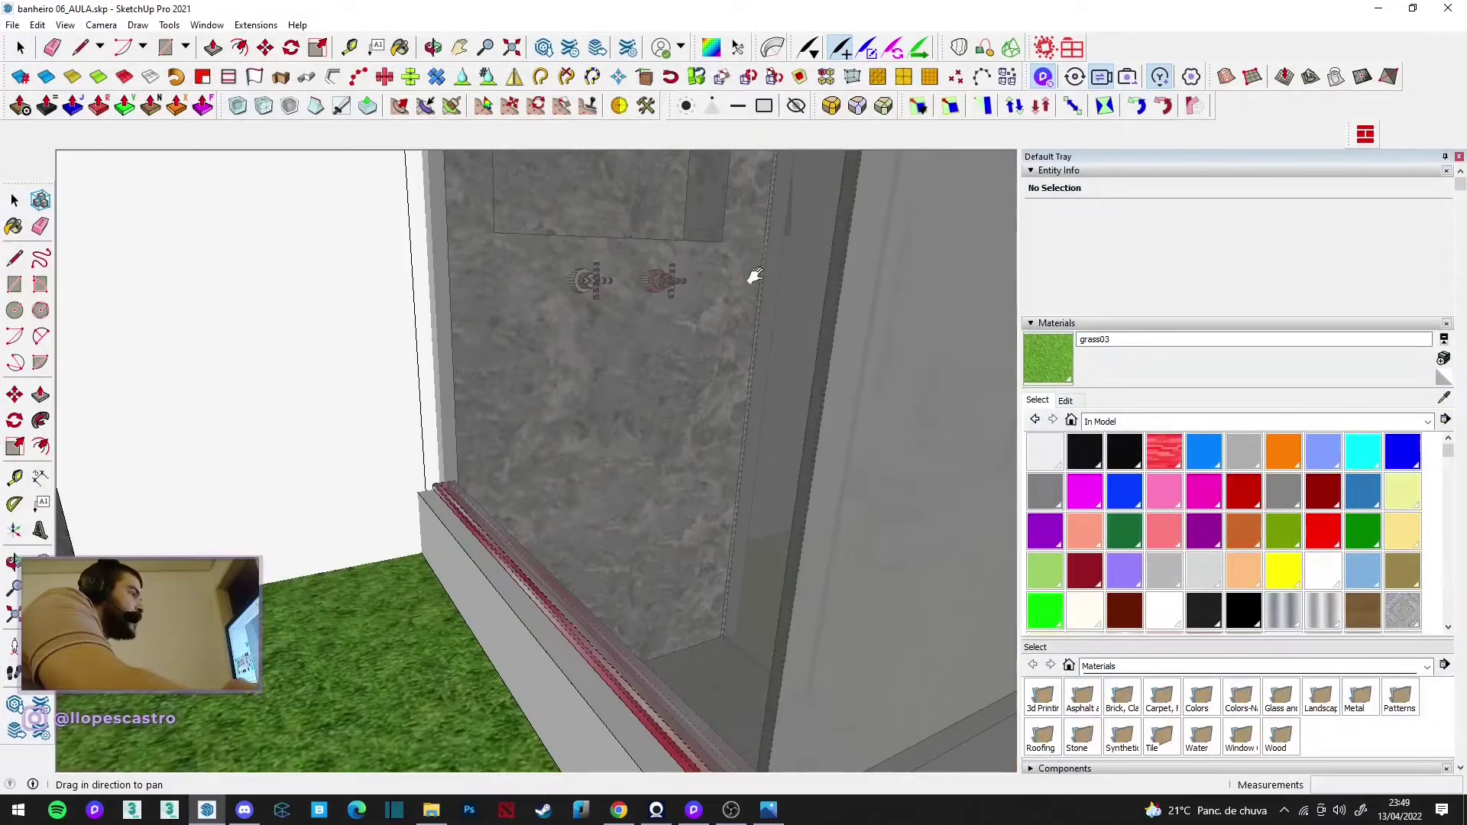
pyautogui.keyDown('shift'); pyautogui.moveTo(678, 314); pyautogui.dragTo(616, 319, button='middle'); pyautogui.keyUp('shift')
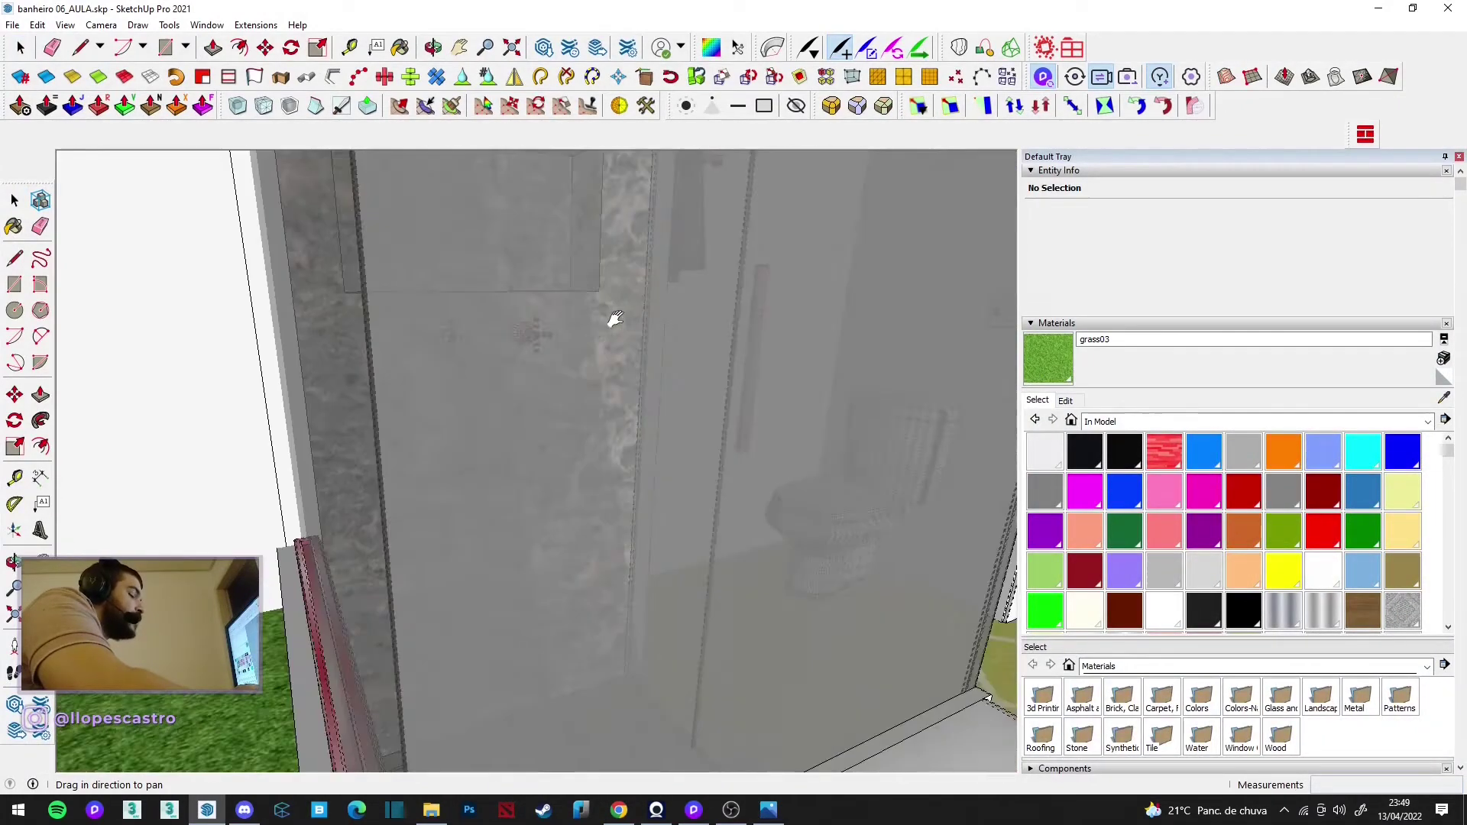
pyautogui.keyDown('shift'); pyautogui.moveTo(390, 520); pyautogui.dragTo(619, 378, button='middle'); pyautogui.keyUp('shift')
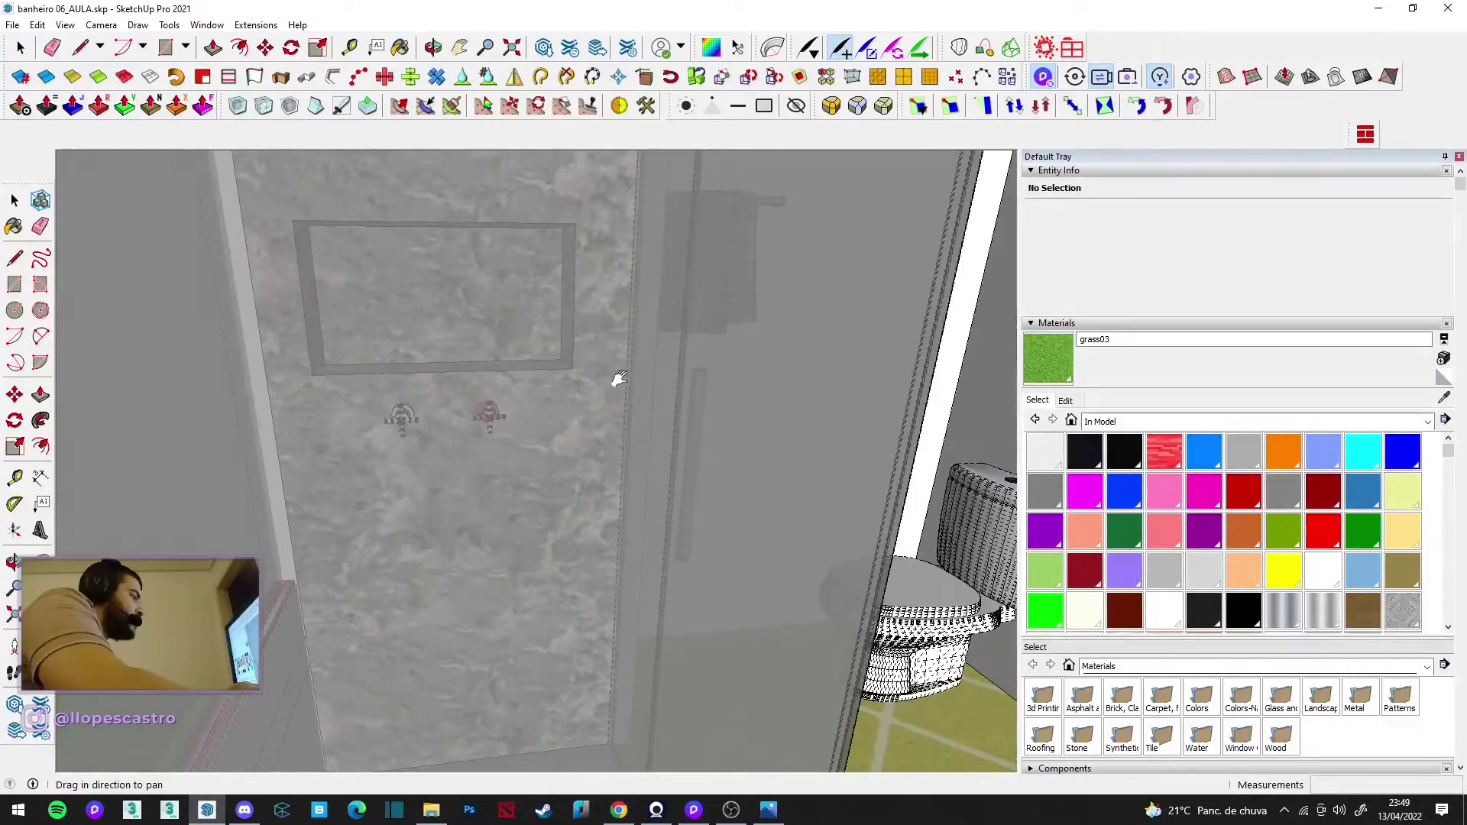
pyautogui.keyDown('shift'); pyautogui.moveTo(68, 25); pyautogui.dragTo(77, 29, button='middle'); pyautogui.keyUp('shift')
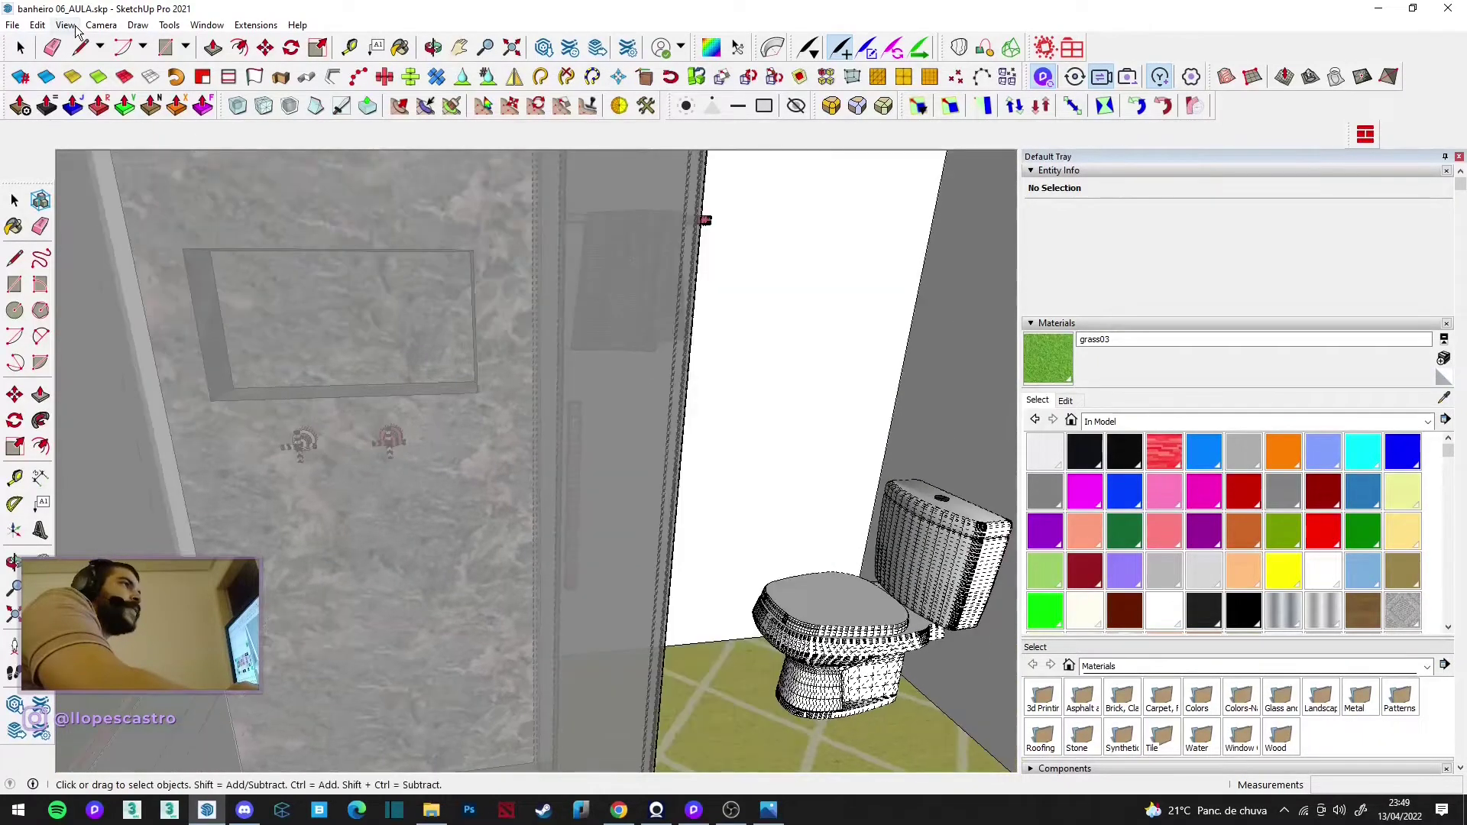
pyautogui.click(65, 24)
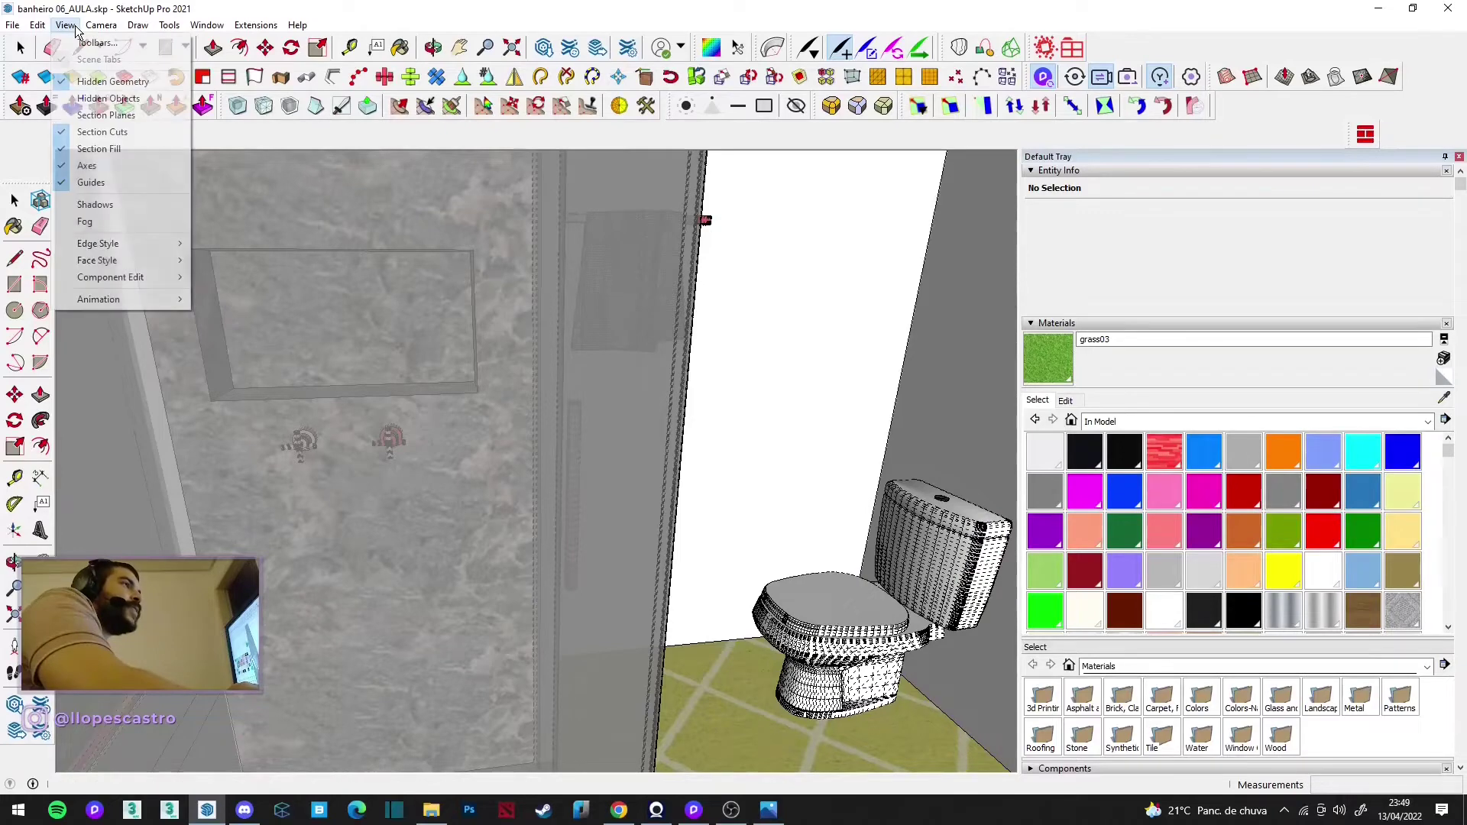
pyautogui.click(107, 83)
pyautogui.keyDown('shift'); pyautogui.moveTo(851, 242); pyautogui.dragTo(850, 243, button='middle'); pyautogui.keyUp('shift')
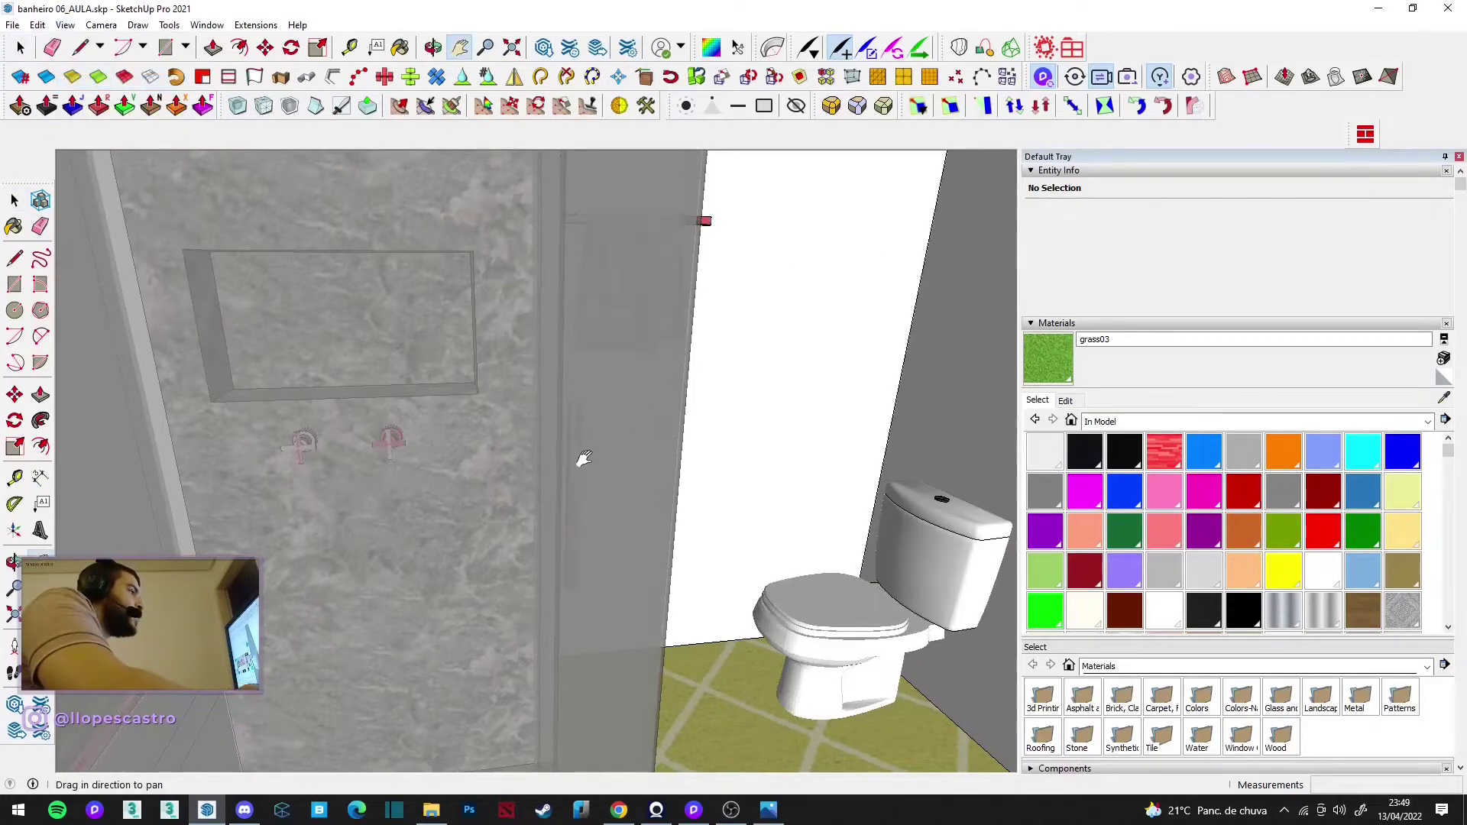
# Step: Look up toward the red ceiling beams and zoom in on them
pyautogui.click(715, 262)
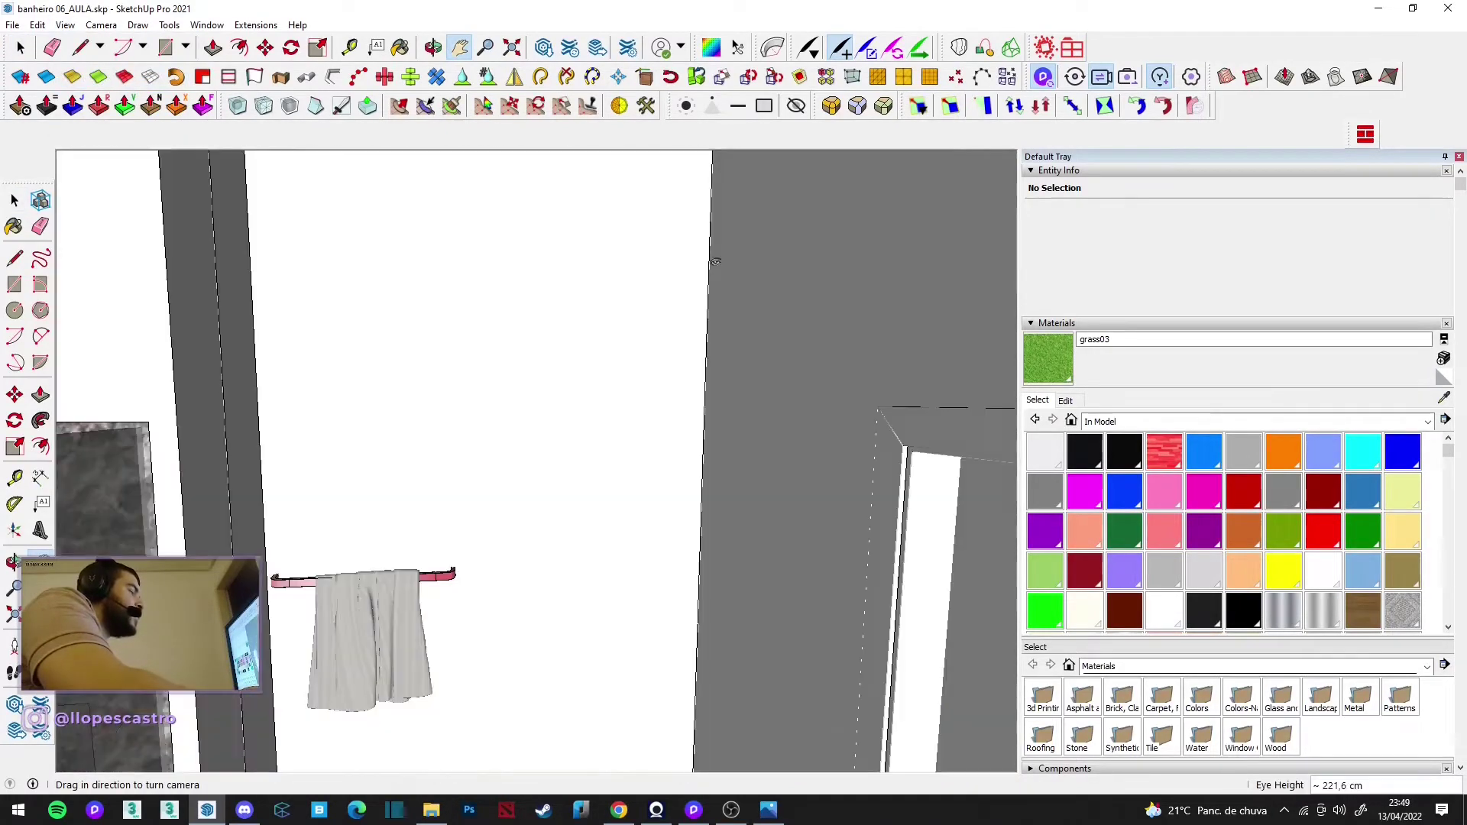
pyautogui.moveTo(573, 193); pyautogui.dragTo(564, 232)
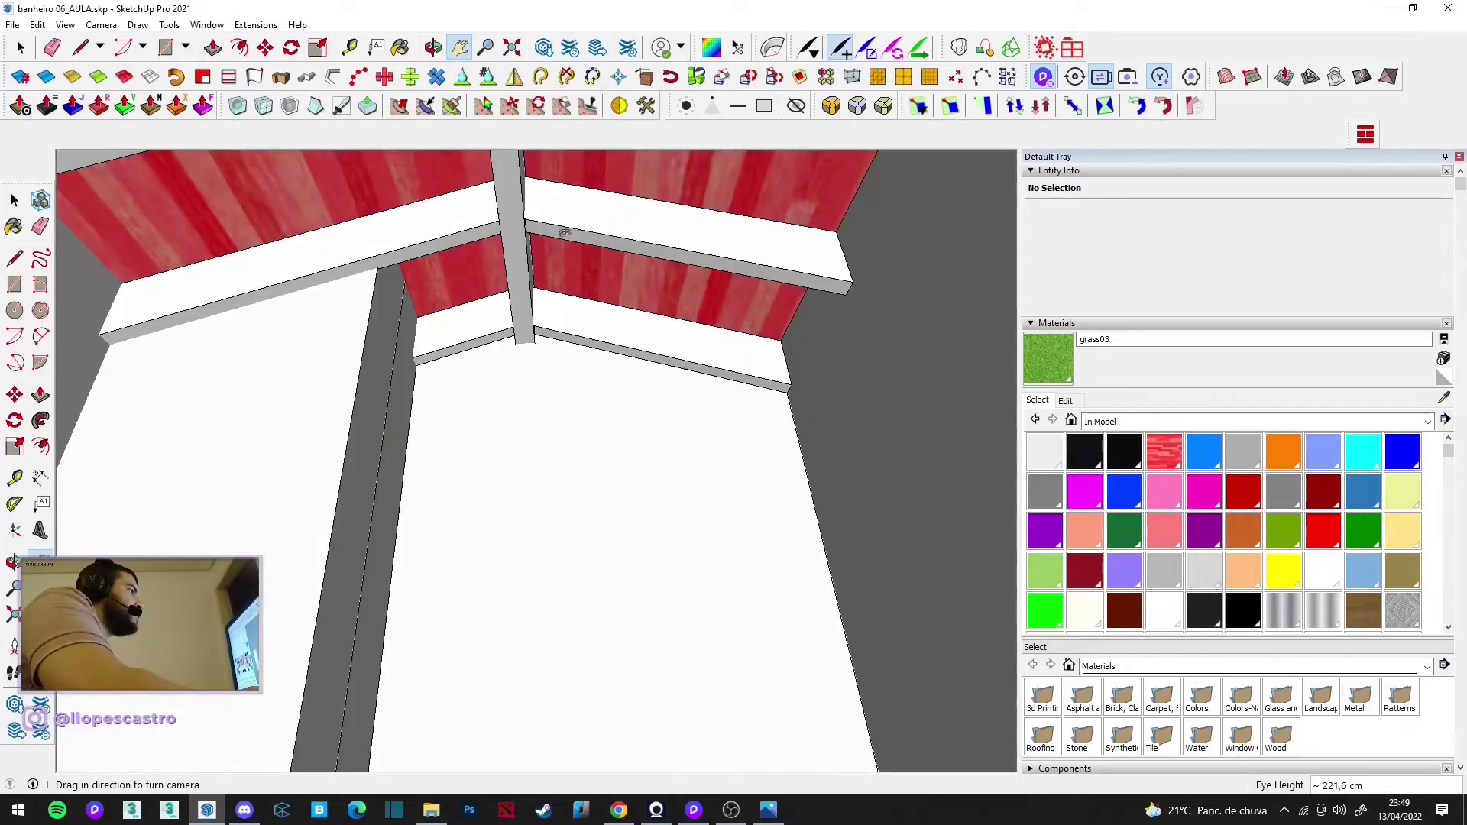
pyautogui.moveTo(516, 317); pyautogui.dragTo(528, 324)
pyautogui.press('space')
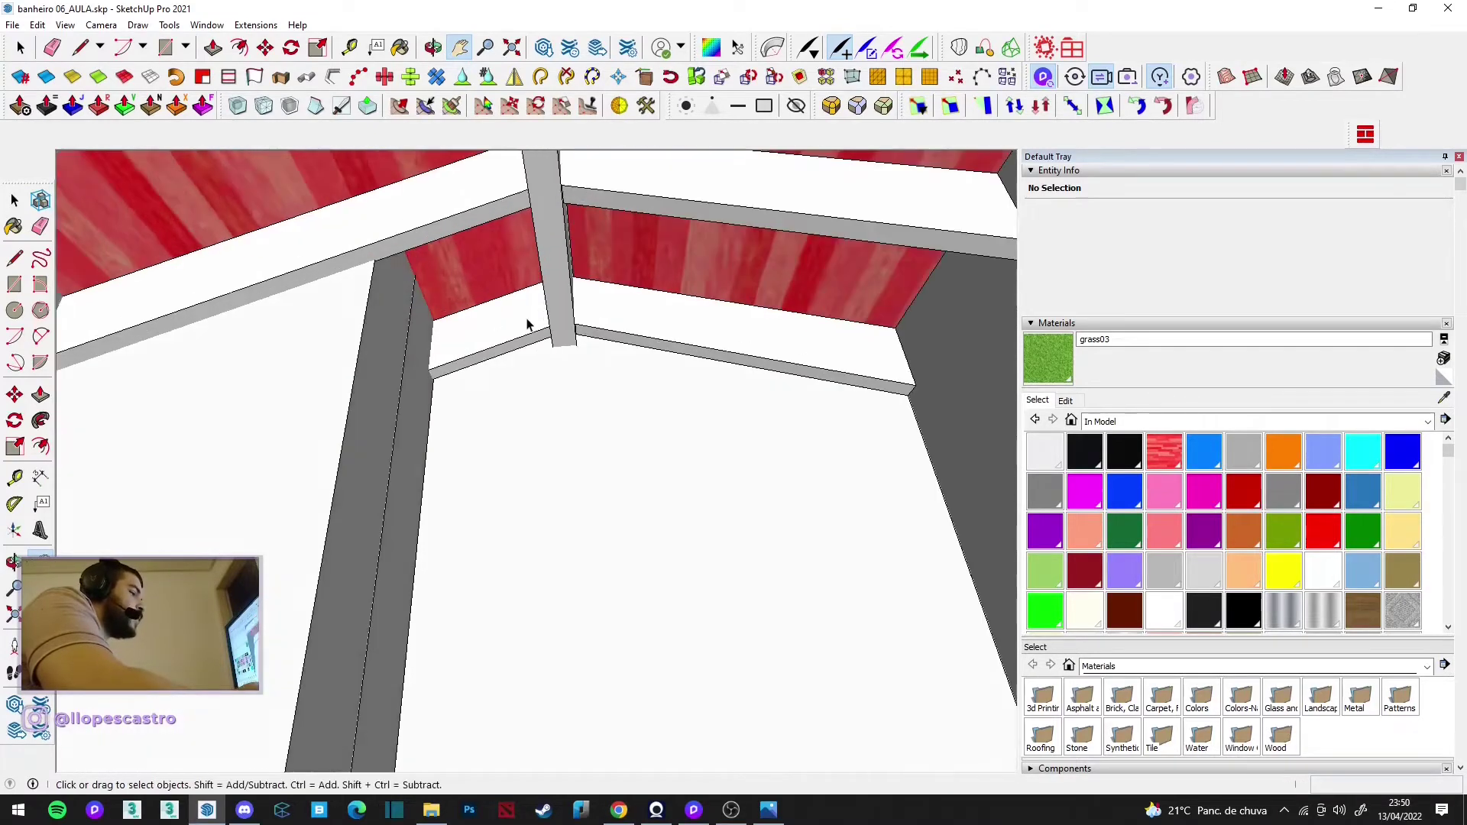
pyautogui.scroll(1, 534, 256)
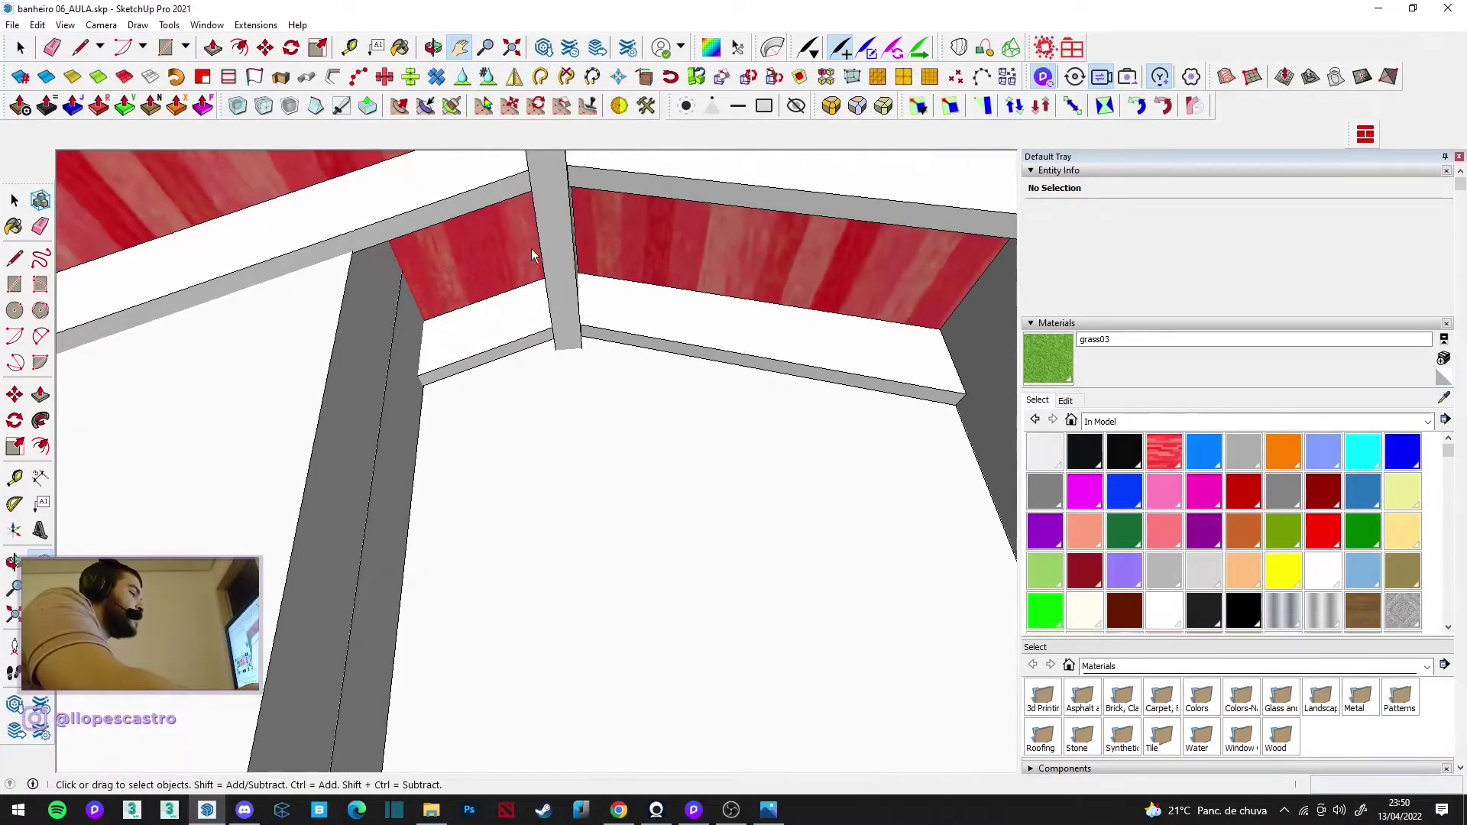
pyautogui.scroll(1, 571, 301)
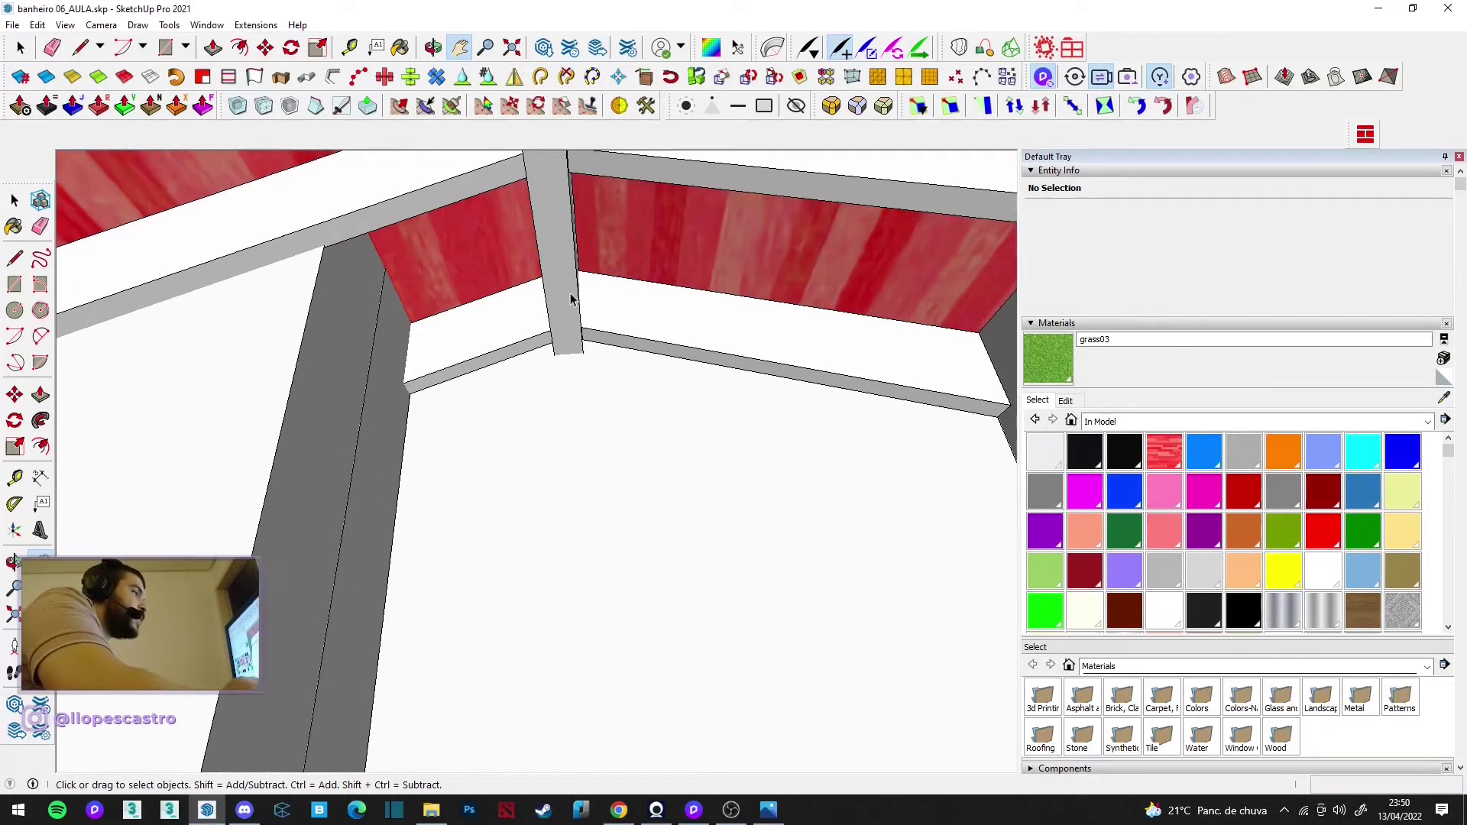
pyautogui.scroll(1, 568, 291)
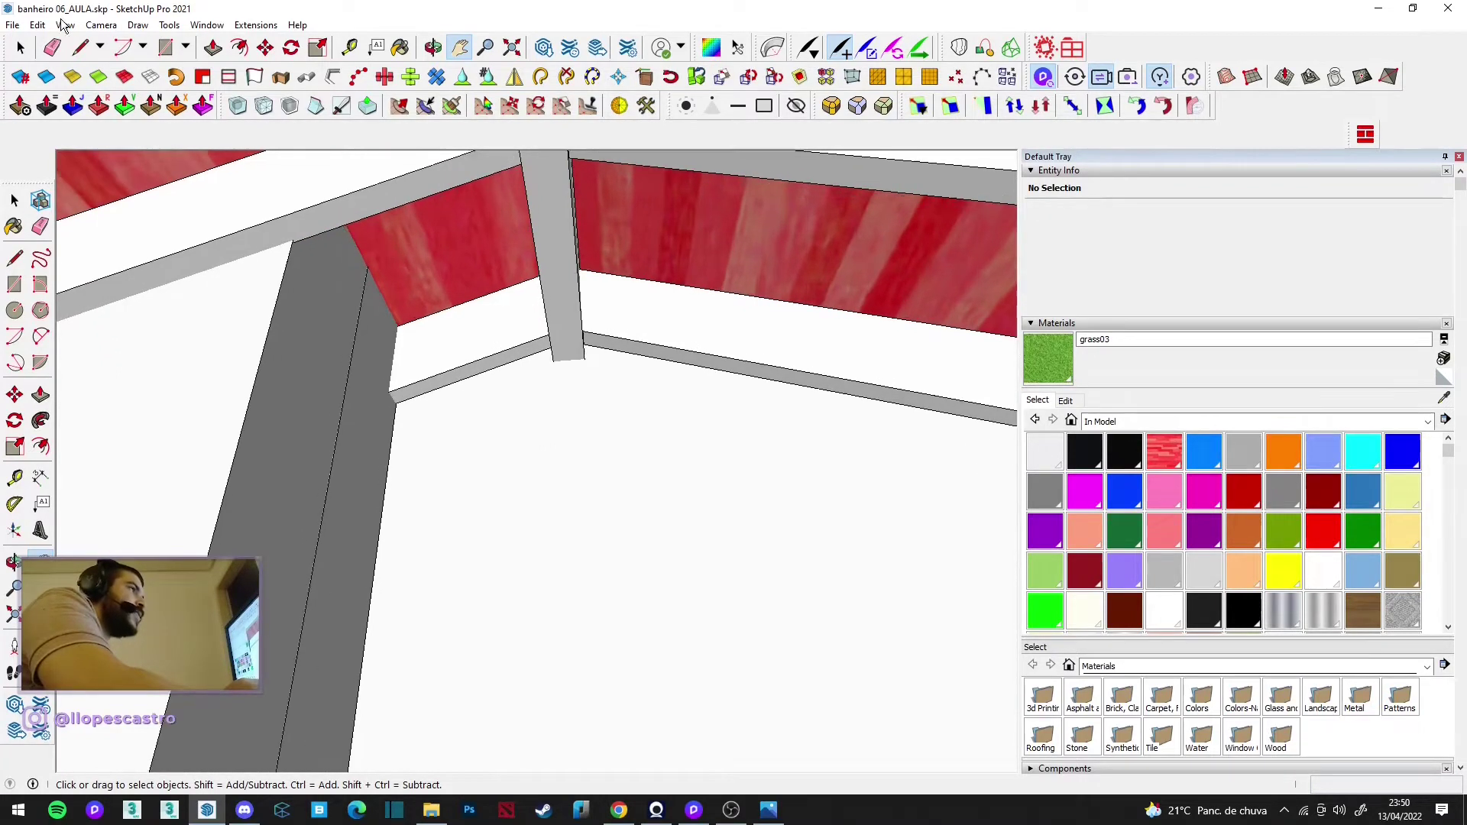
# Step: Begin a circle centred under the beam post on the ceiling beam
pyautogui.press('c')
pyautogui.scroll(1, 564, 302)
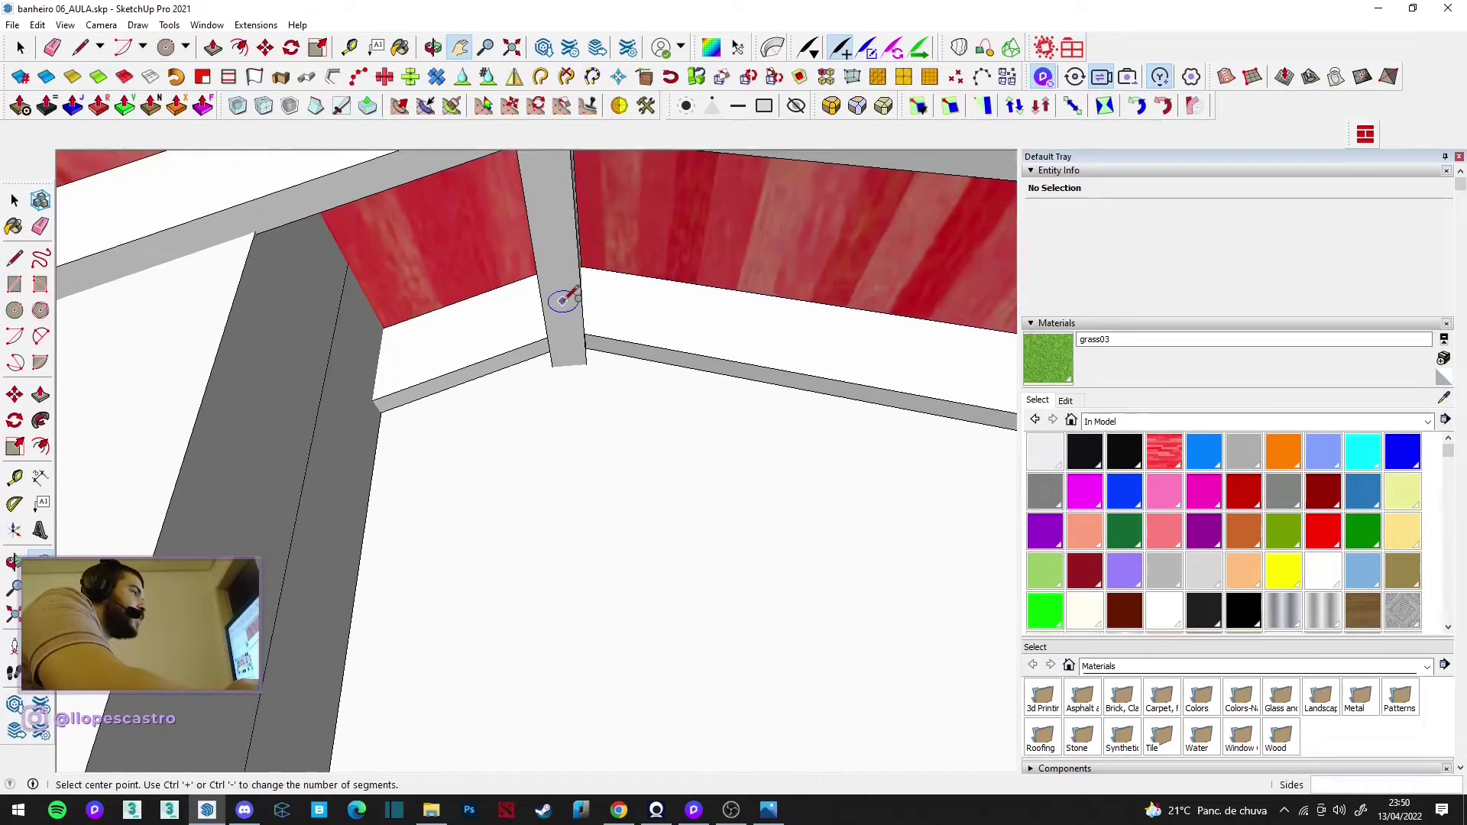
pyautogui.scroll(1, 562, 301)
pyautogui.click(563, 301)
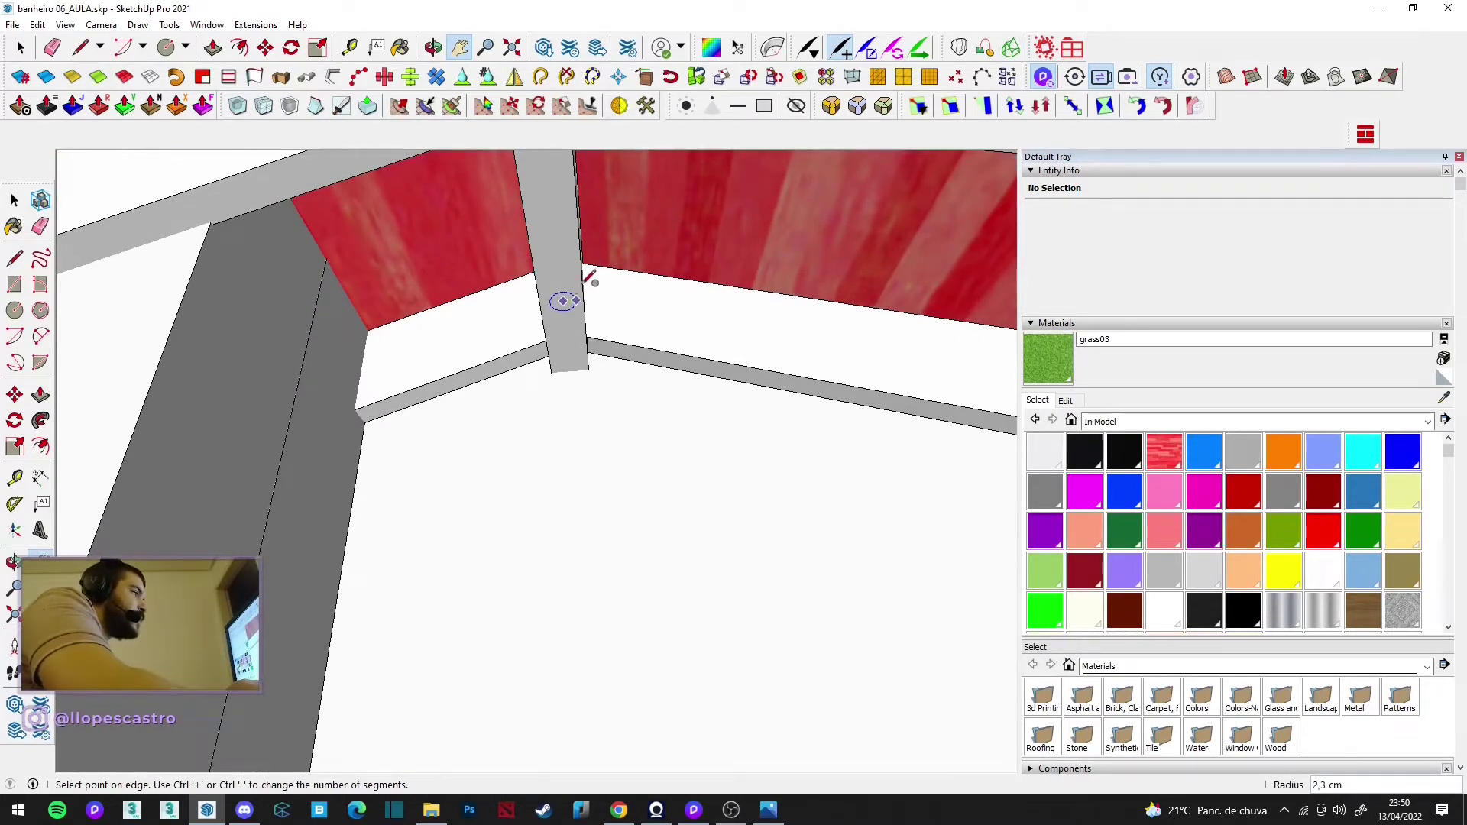
# Step: Extrude the beam circle down into a cylinder and make it a group
pyautogui.click(580, 290)
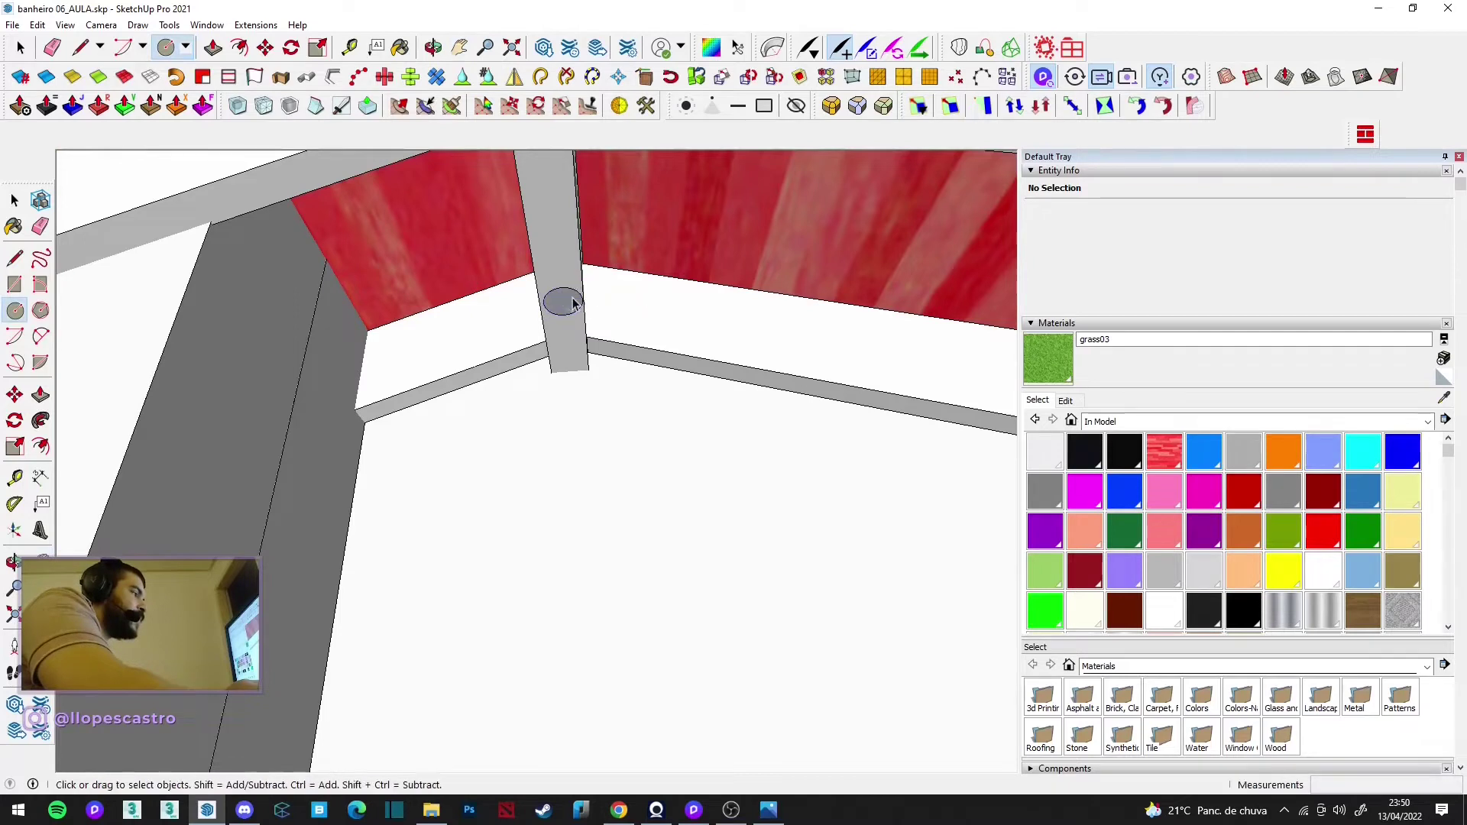
pyautogui.press('p')
pyautogui.click(564, 301)
pyautogui.click(571, 368)
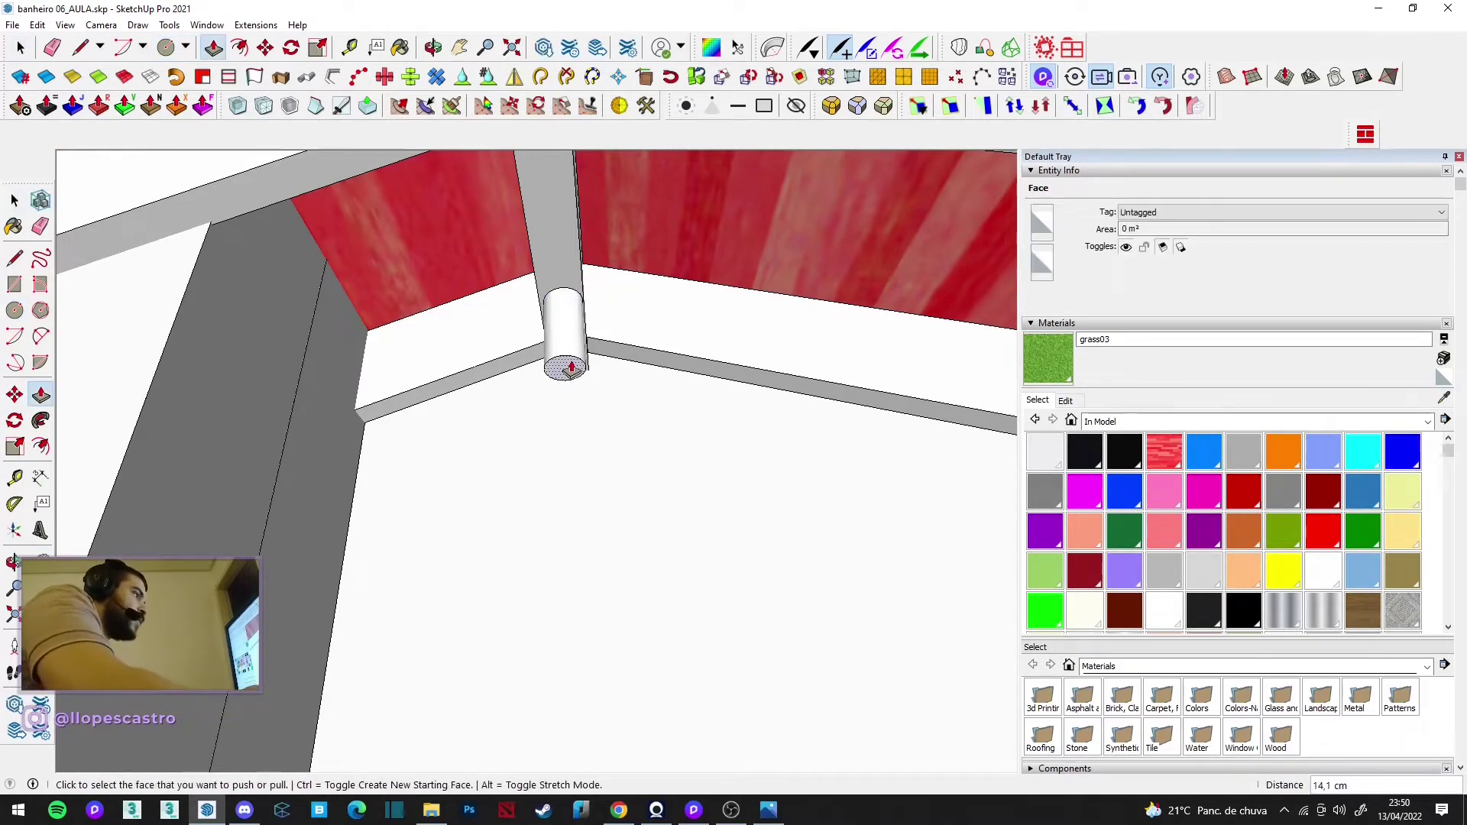
pyautogui.press('space')
pyautogui.tripleClick(565, 328)
pyautogui.rightClick(569, 329)
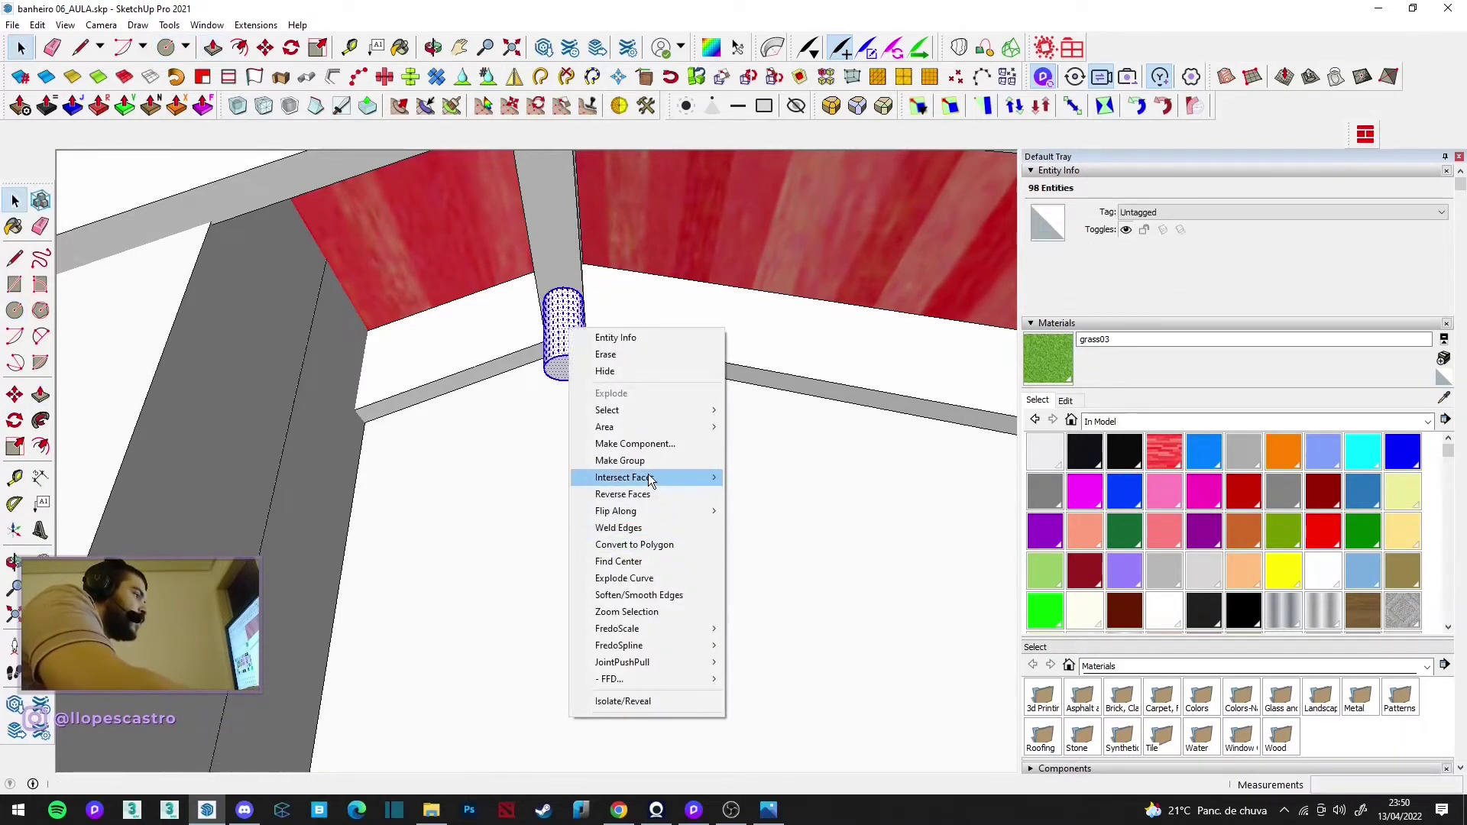
pyautogui.click(626, 460)
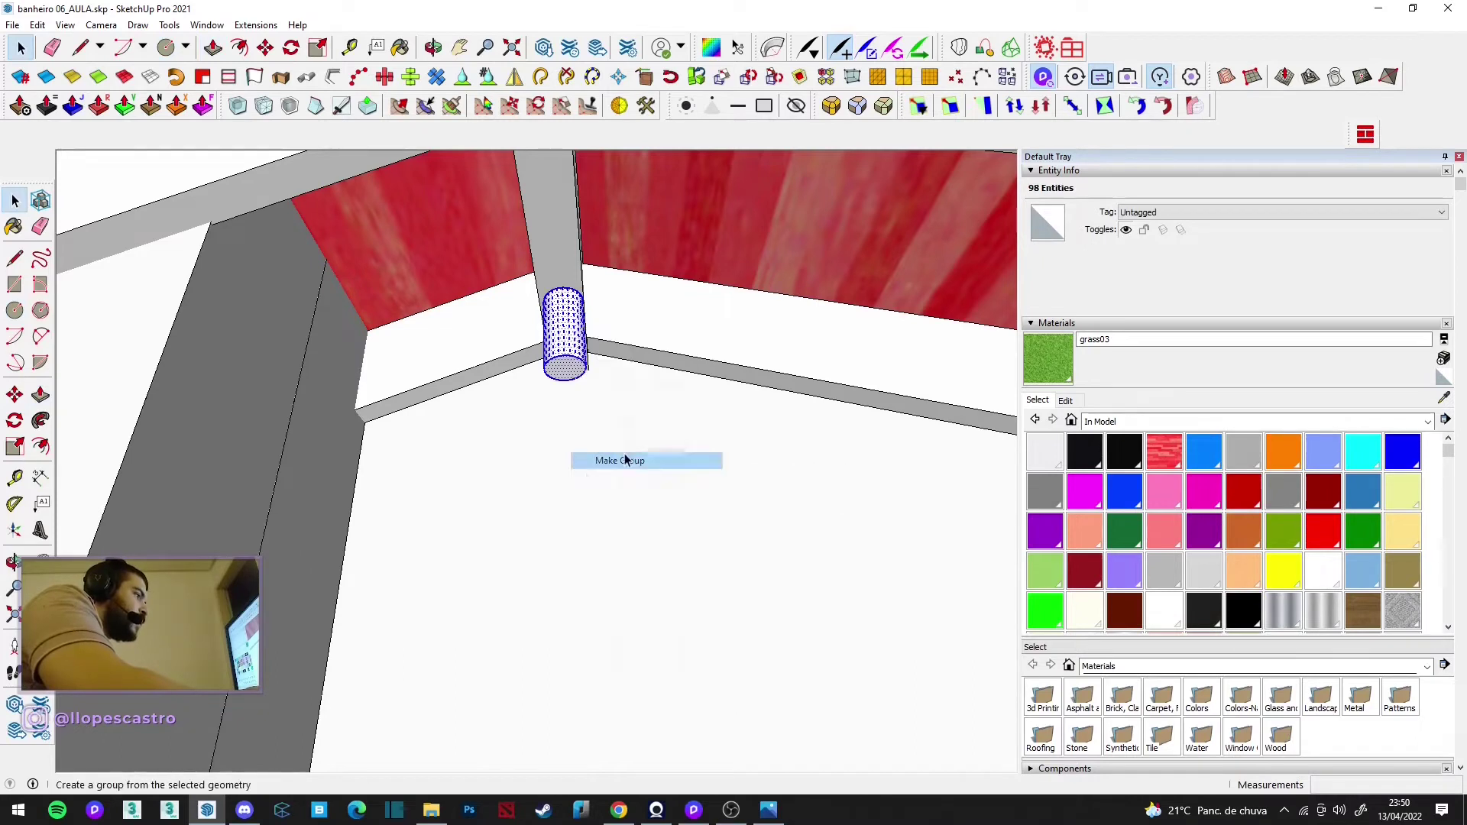
# Step: Inside the group, inset a smaller circle on the bottom face and push it in slightly
pyautogui.doubleClick(561, 369)
pyautogui.click(568, 373)
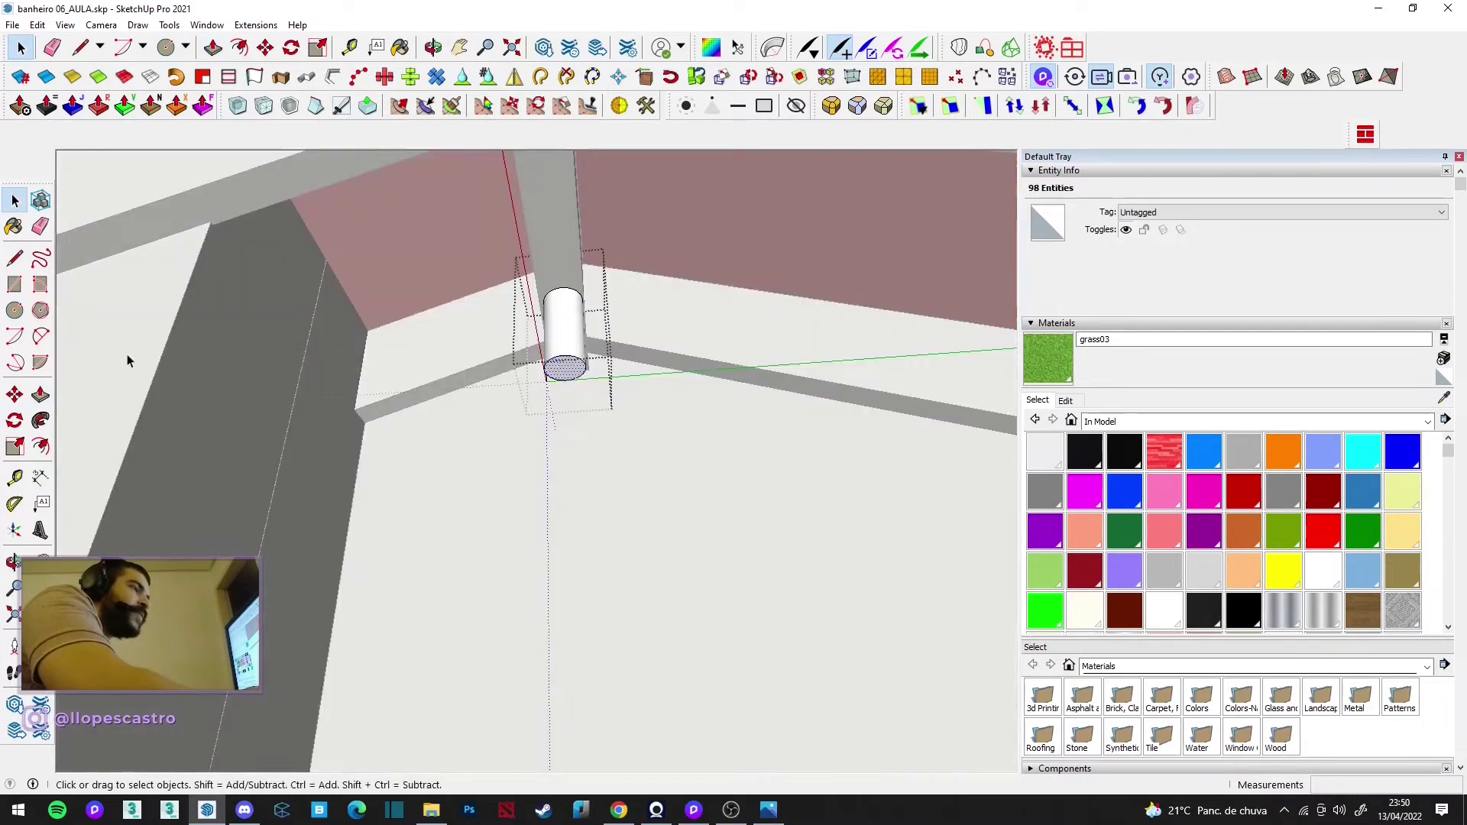
pyautogui.click(40, 446)
pyautogui.click(551, 380)
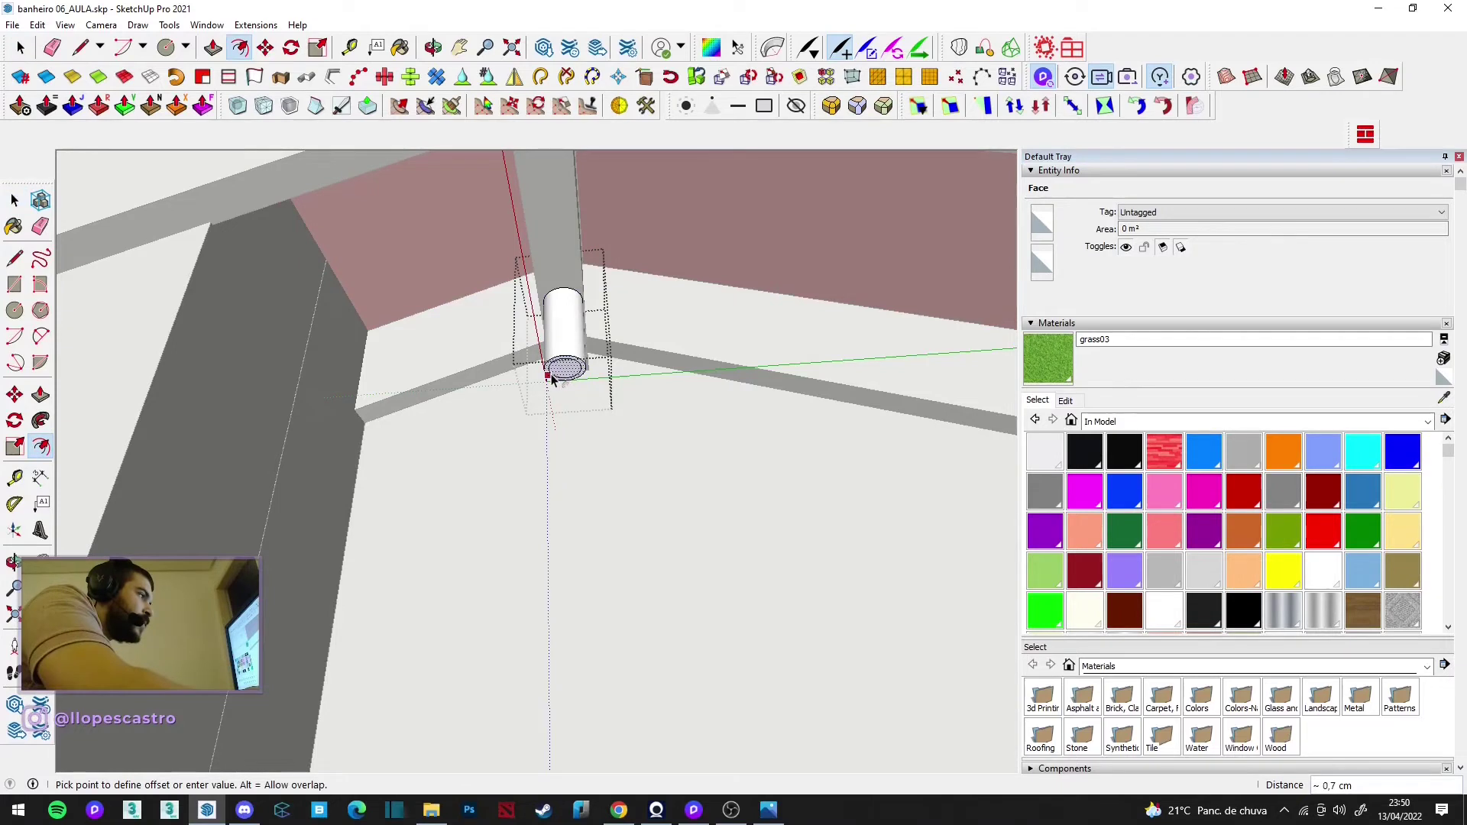
pyautogui.press('space')
pyautogui.press('p')
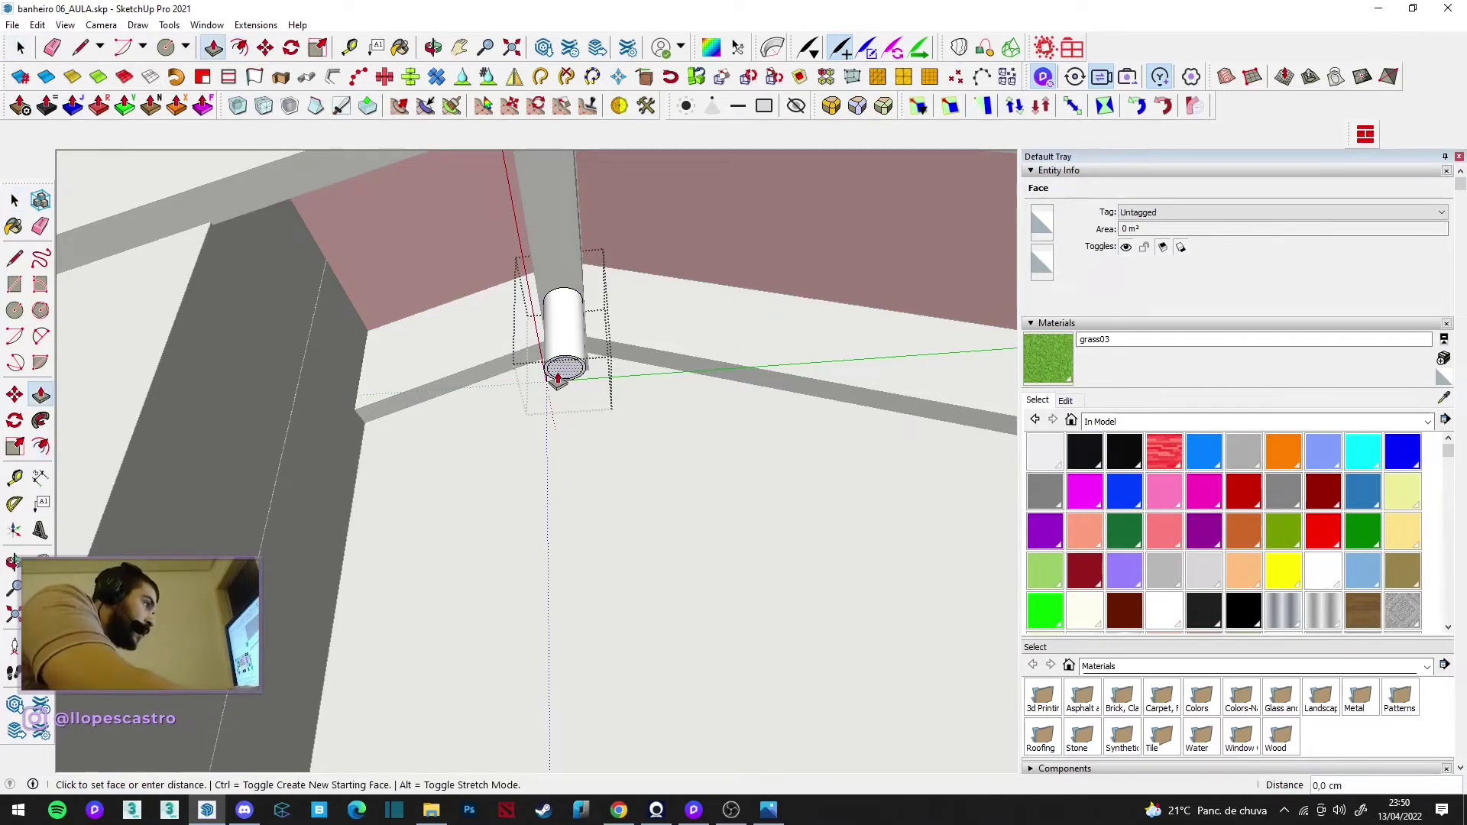
pyautogui.click(559, 376)
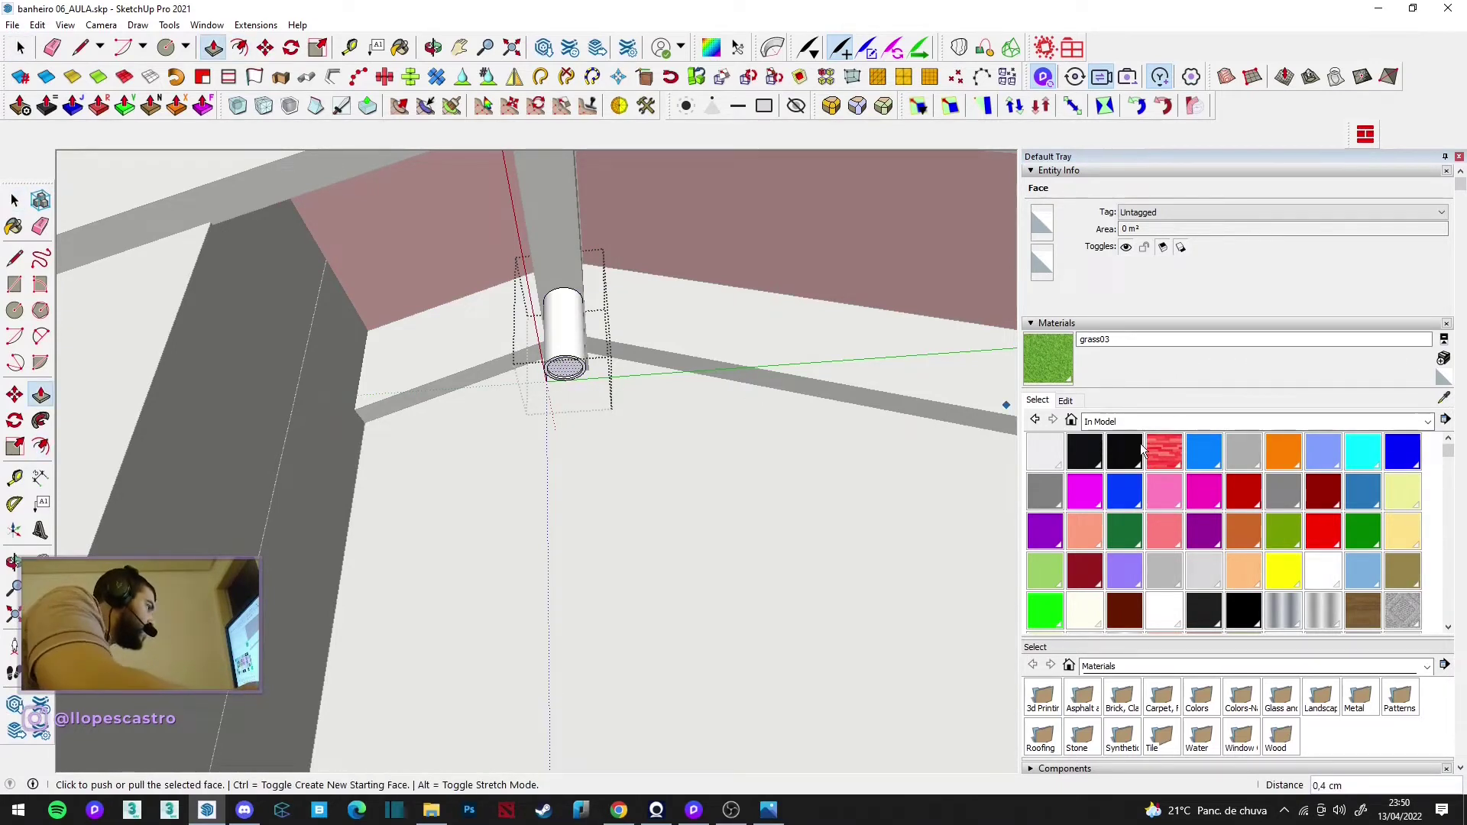
pyautogui.click(1444, 359)
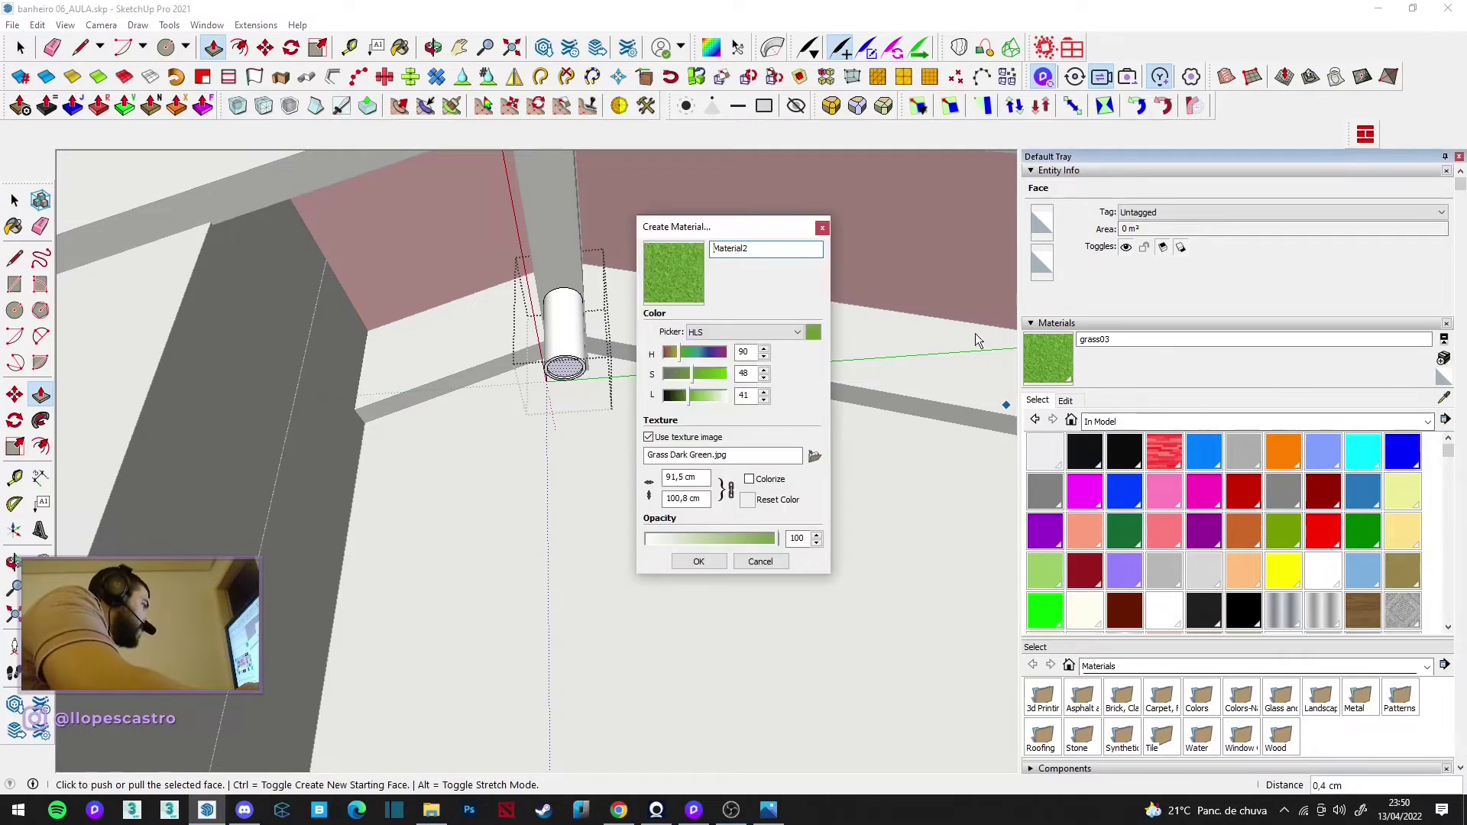
# Step: Paint the cylinder's bottom face yellow from the Colors material library
pyautogui.click(822, 227)
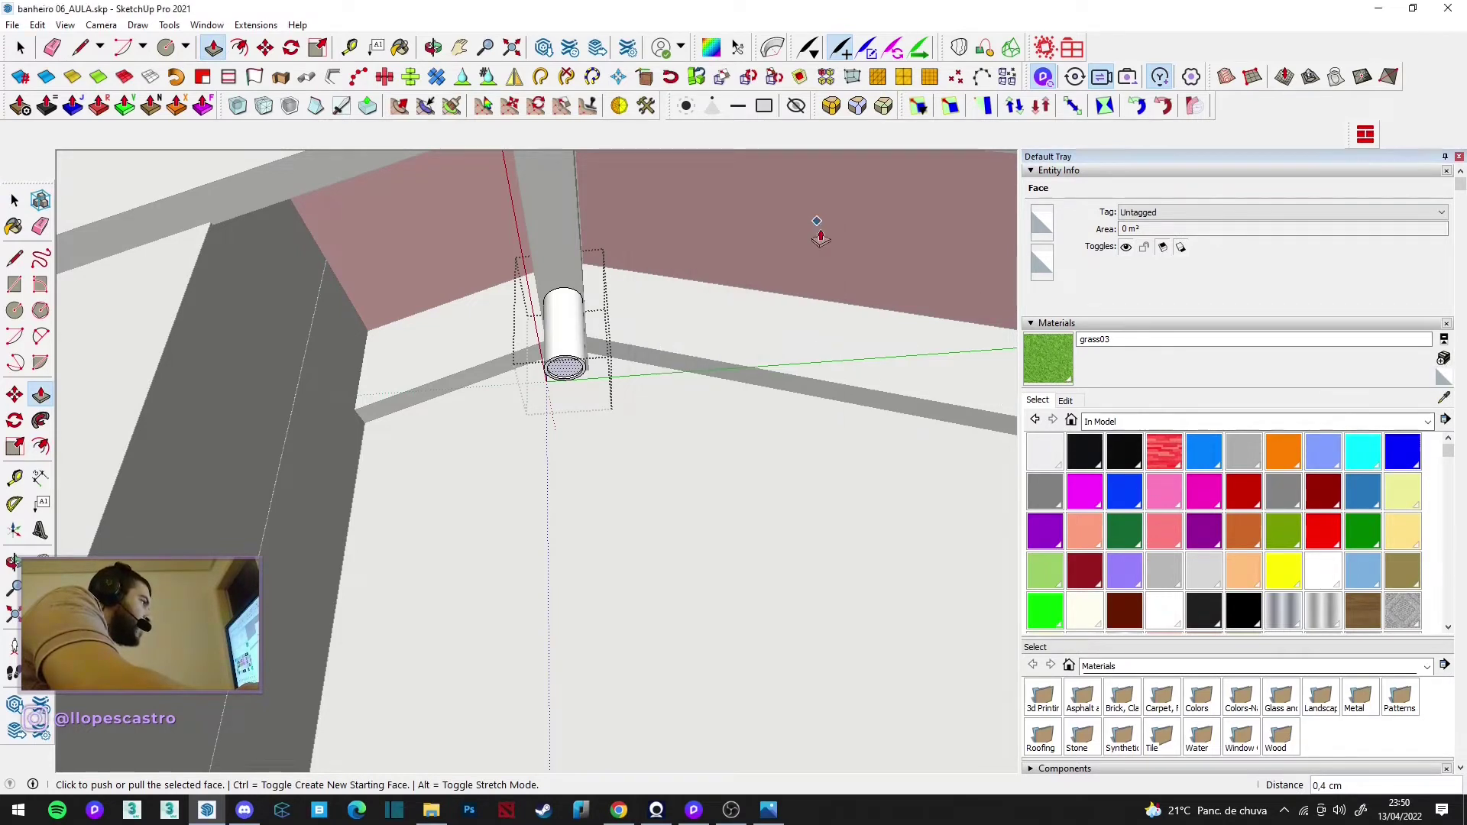
pyautogui.click(1112, 425)
pyautogui.click(1147, 511)
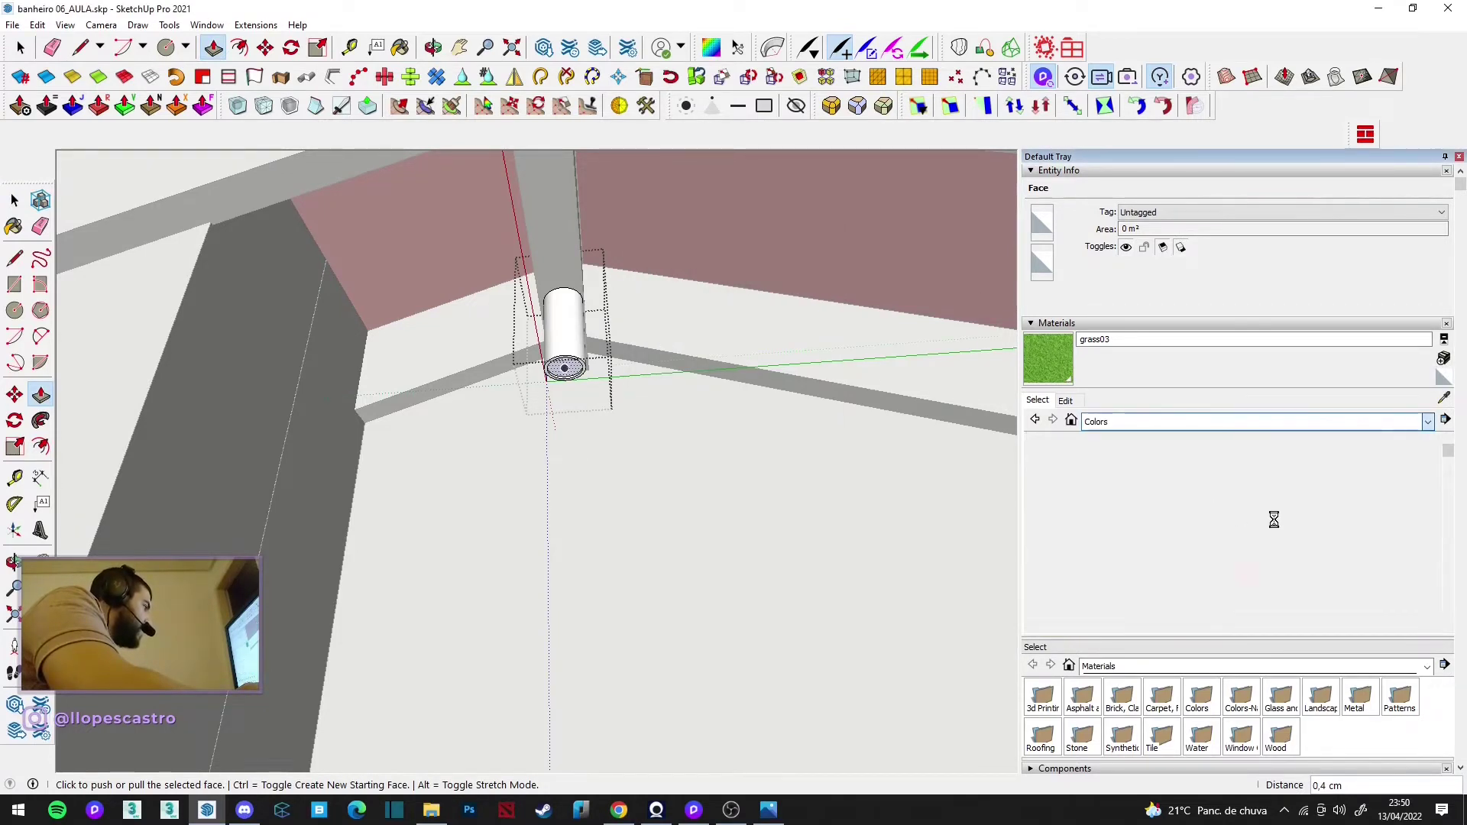
pyautogui.click(1245, 574)
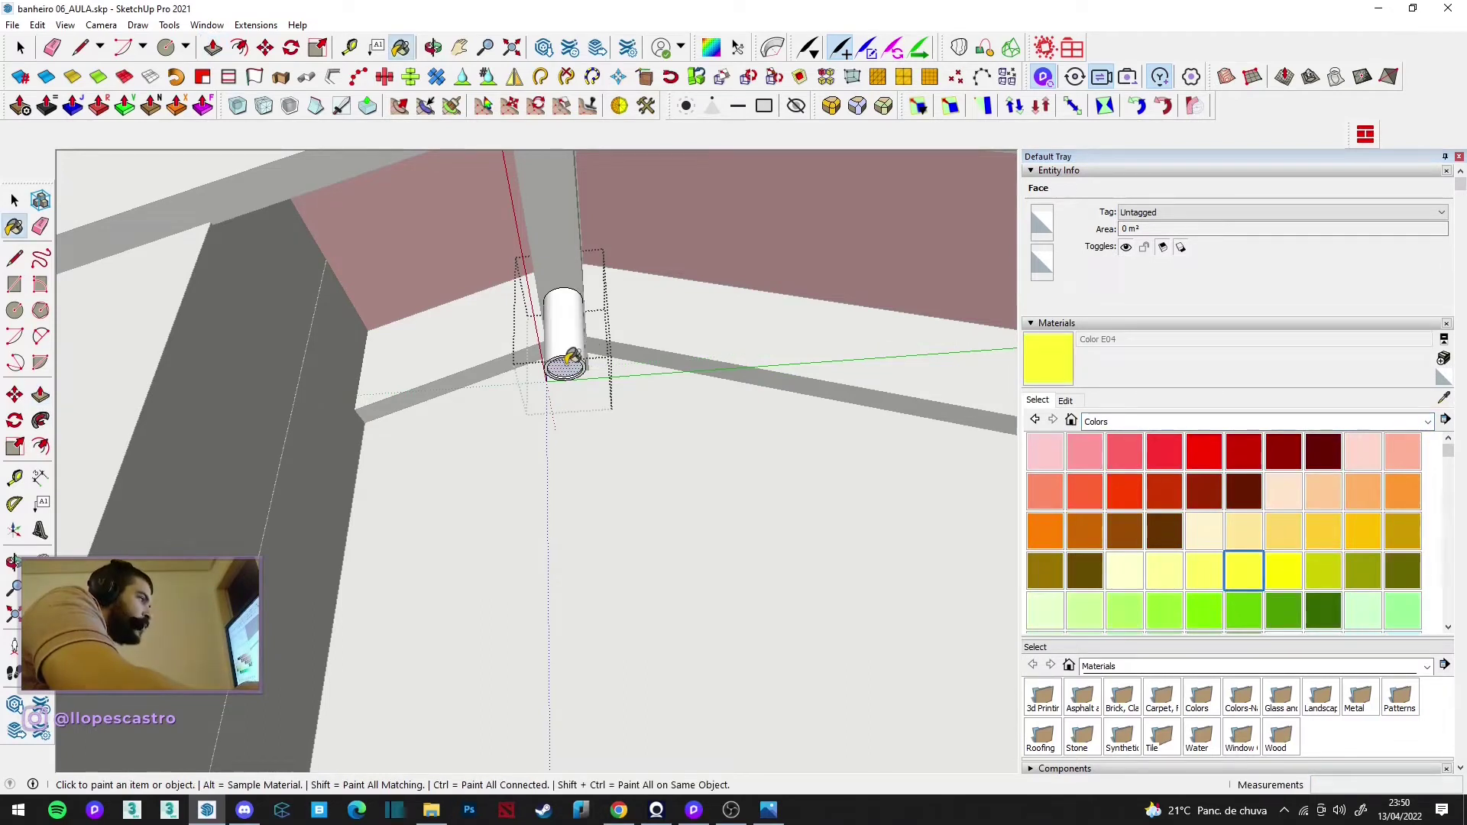
pyautogui.click(568, 364)
pyautogui.press('space')
# Step: Create a new black material named preto02 and select the cylinder's side face
pyautogui.scroll(-10, 1169, 542)
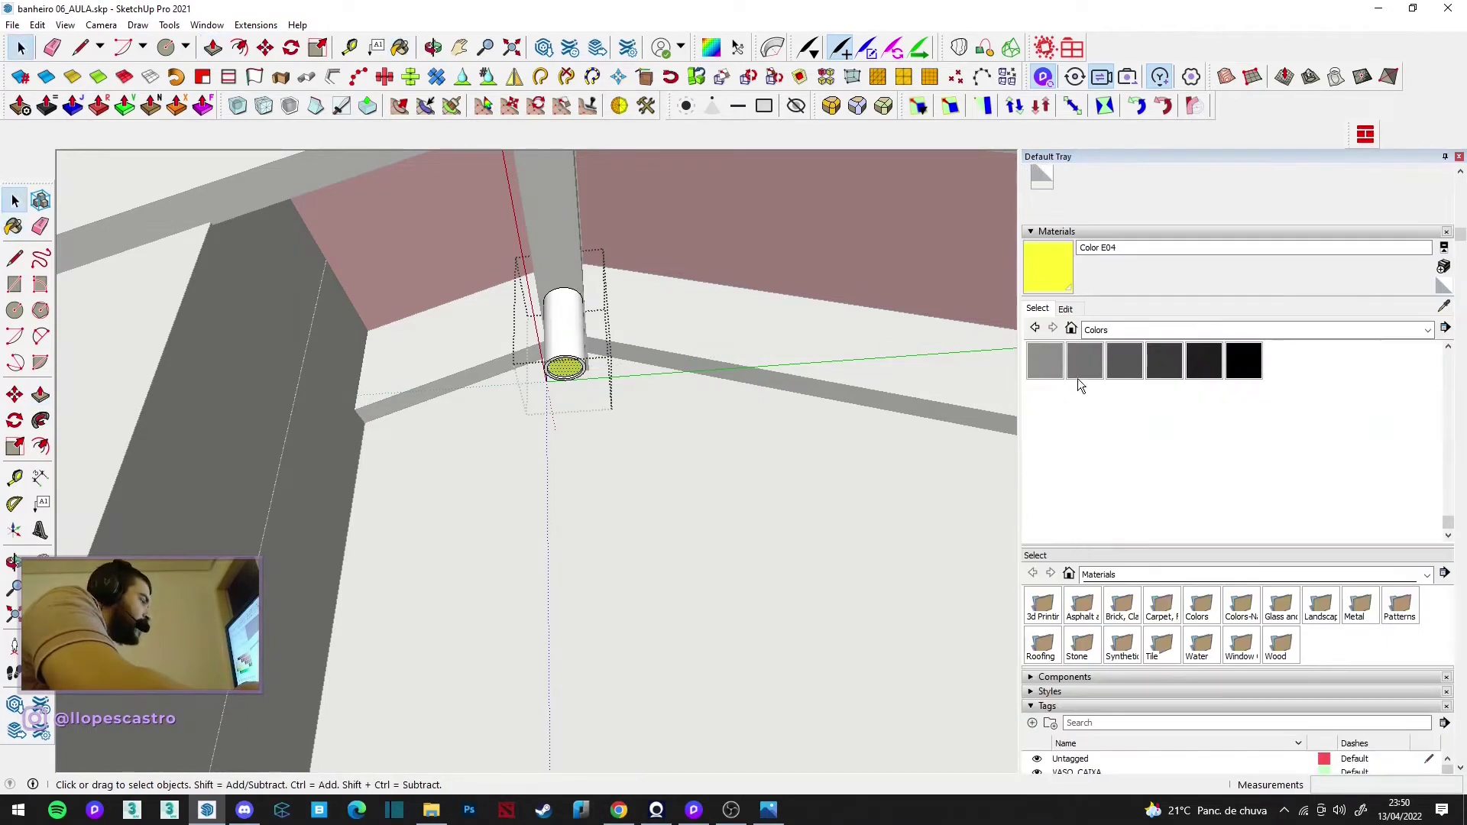
pyautogui.click(1233, 367)
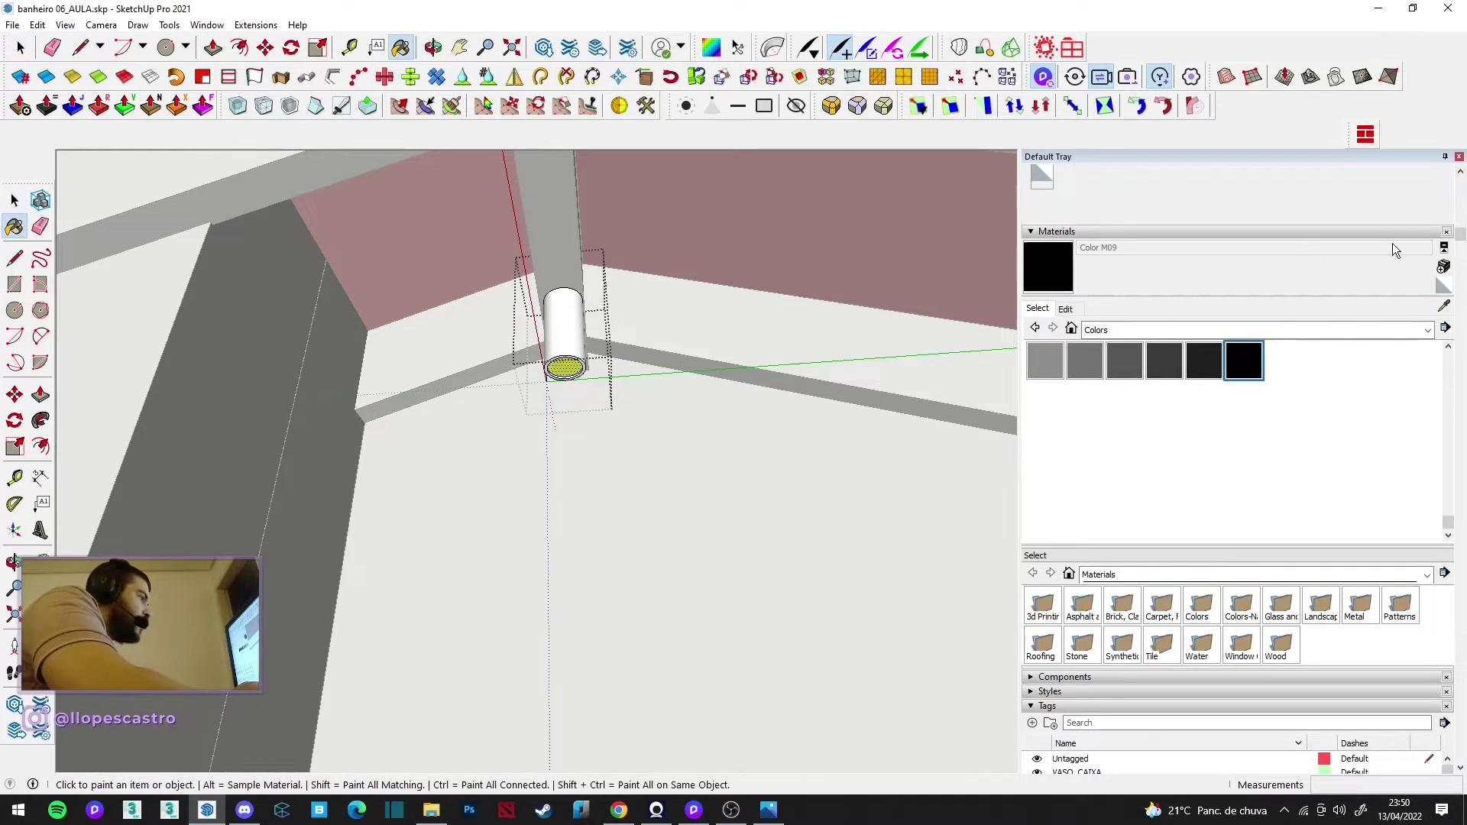
pyautogui.click(1444, 267)
pyautogui.write('preto02')
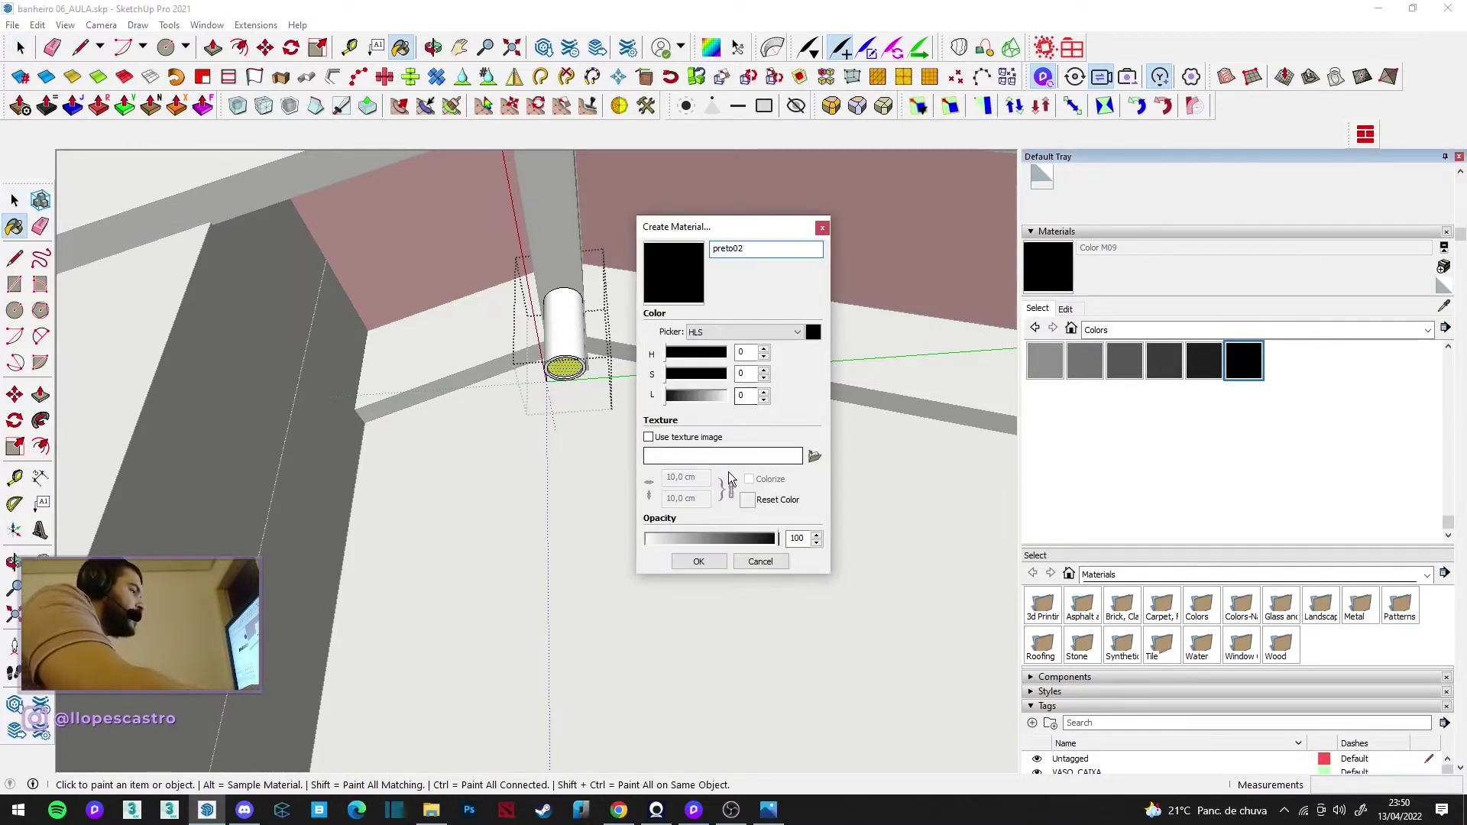
pyautogui.click(696, 562)
pyautogui.press('space')
pyautogui.doubleClick(565, 366)
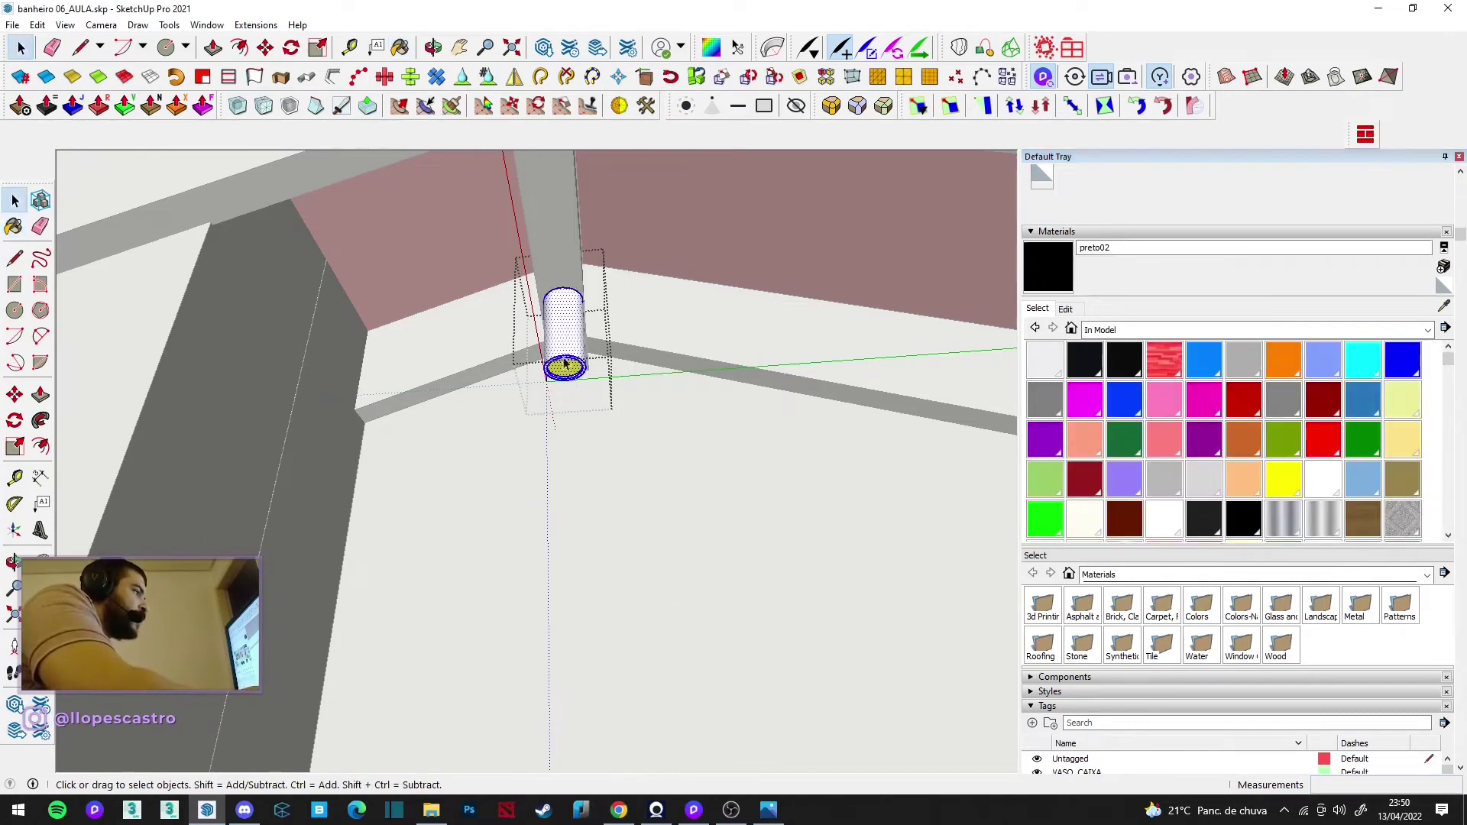
# Step: Paint the cylinder body black with preto02 and view it from below
pyautogui.press('b')
pyautogui.click(567, 349)
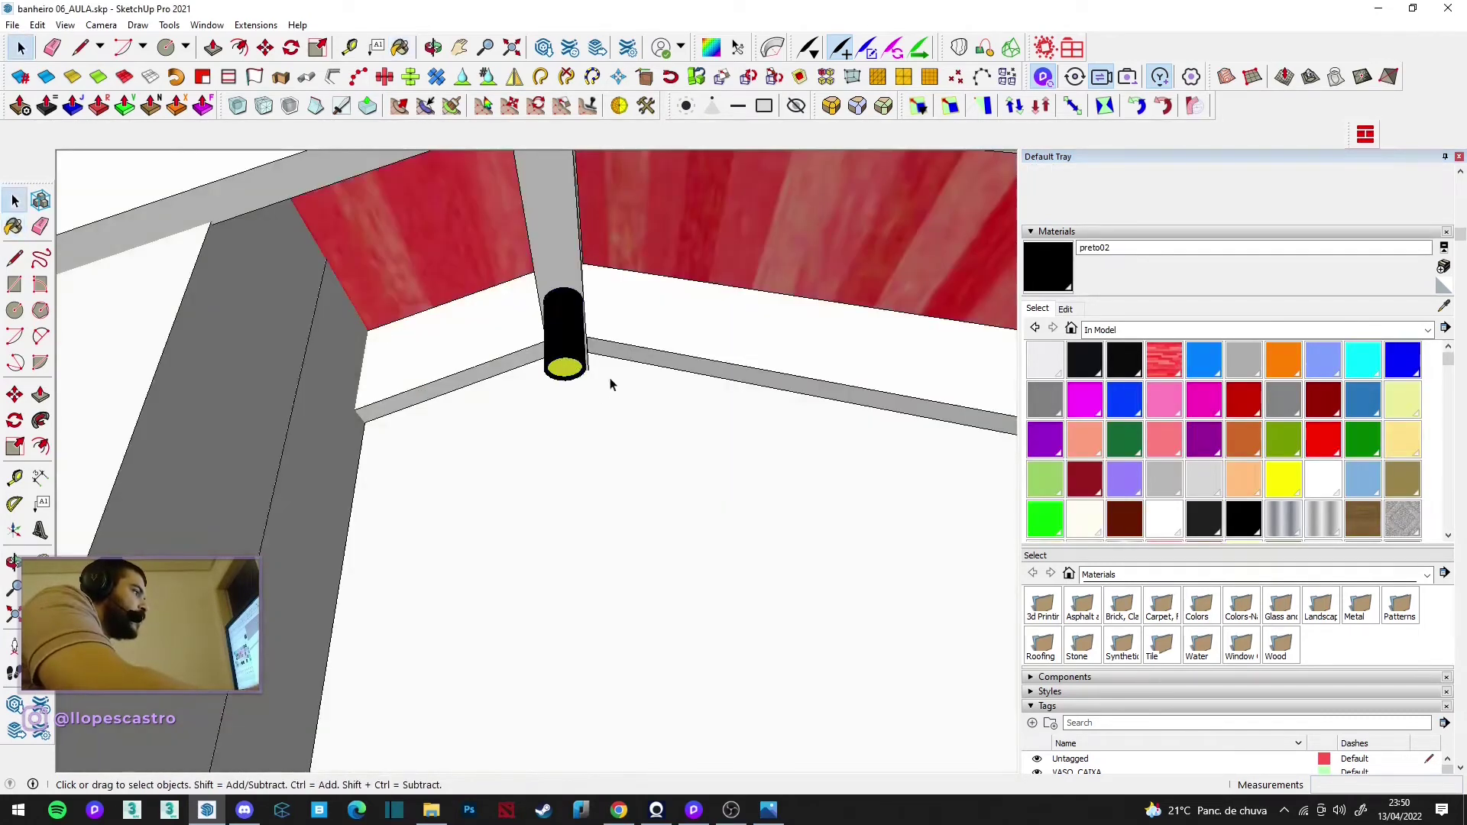
pyautogui.press('o')
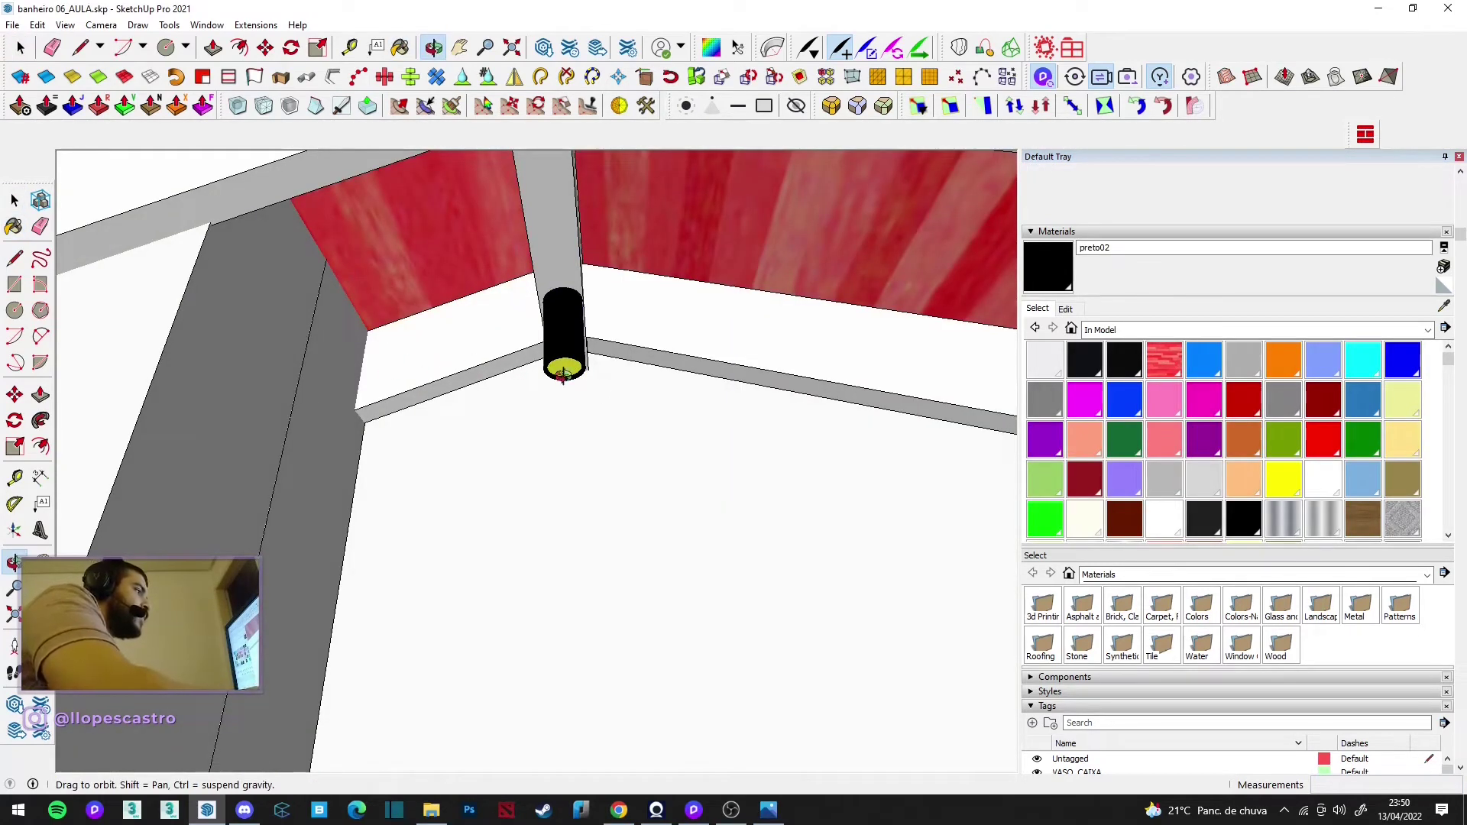
pyautogui.click(563, 374)
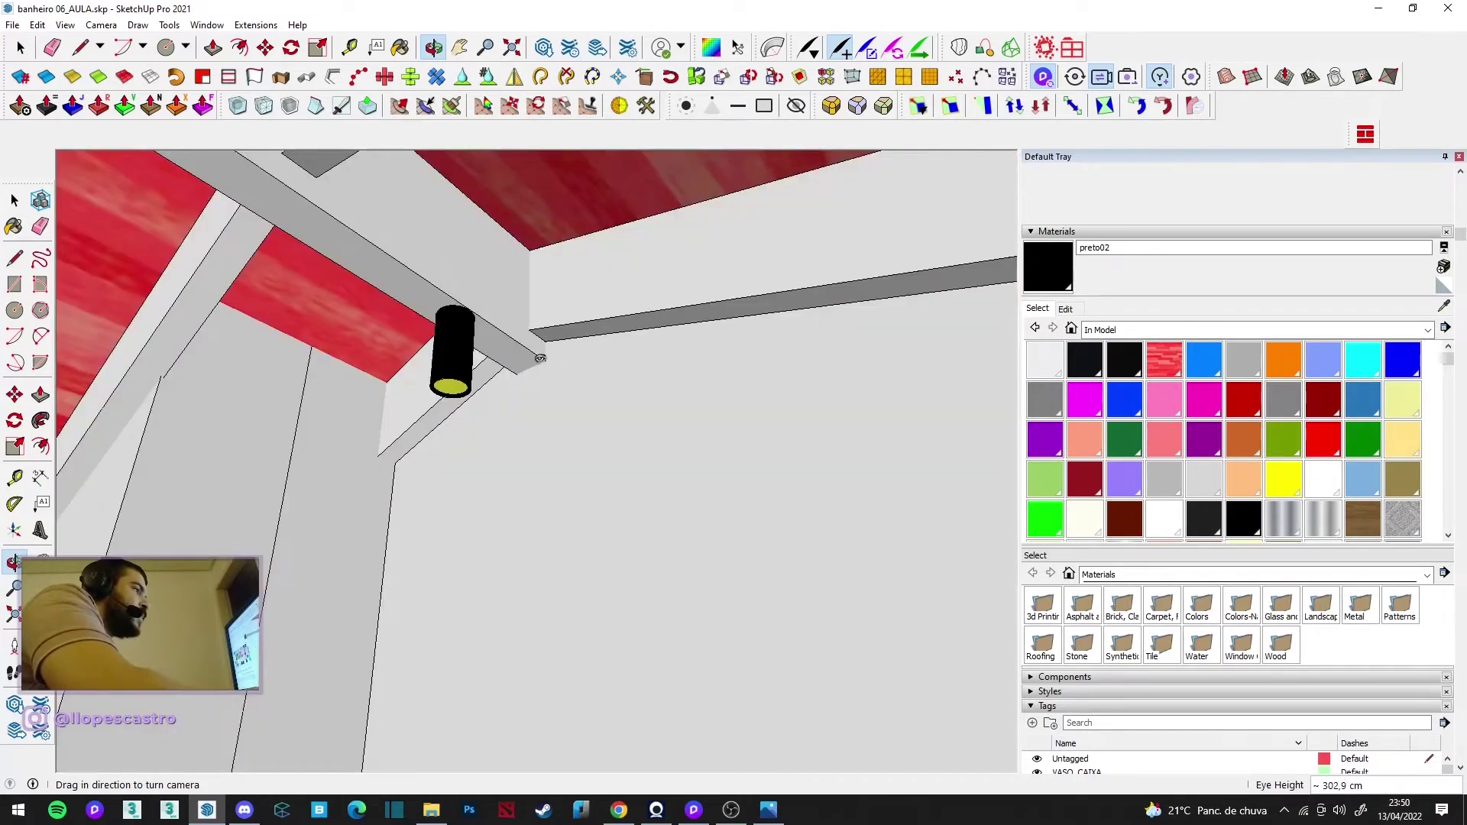
pyautogui.moveTo(541, 359); pyautogui.dragTo(540, 359)
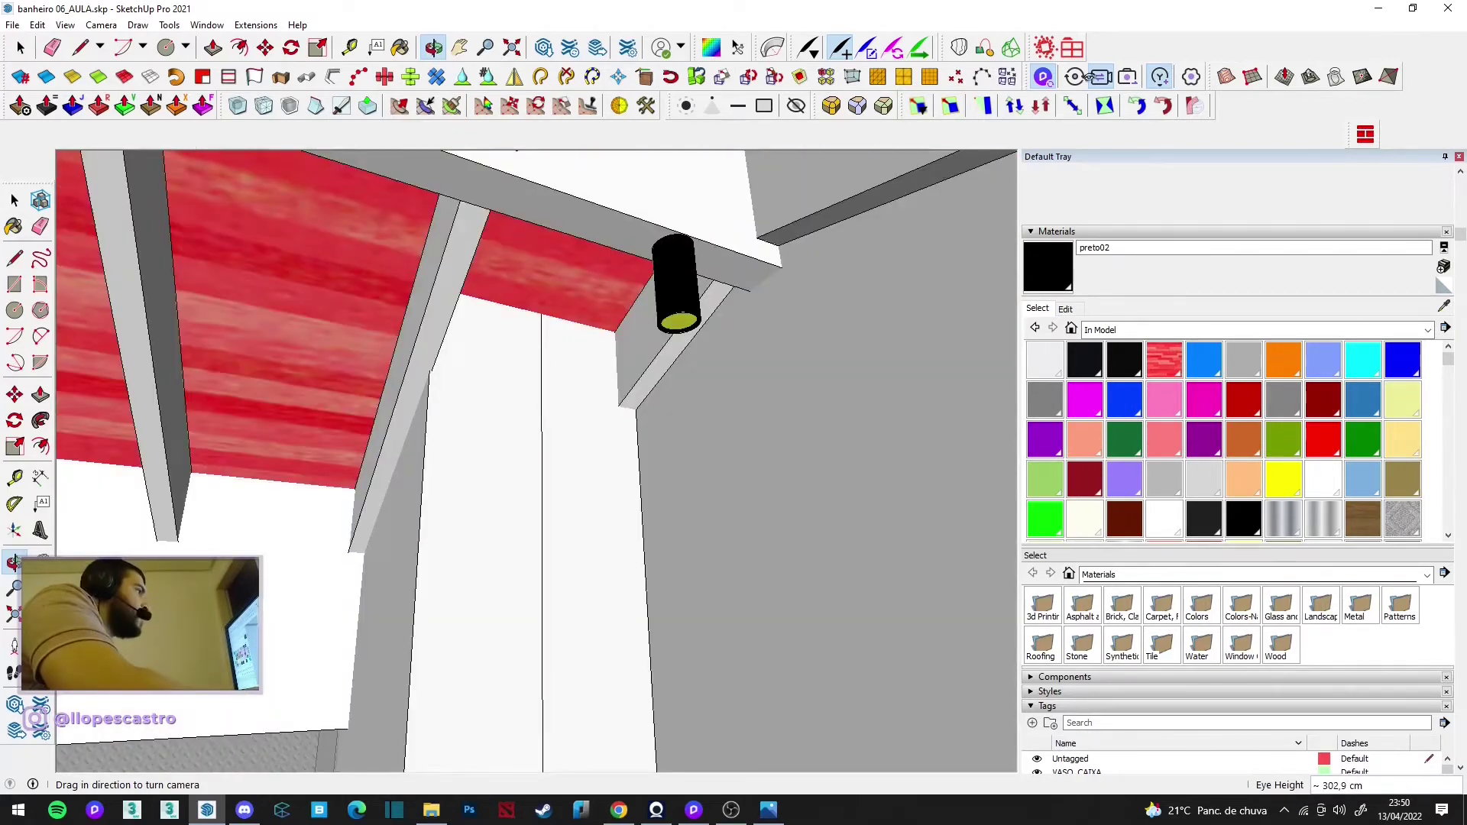
pyautogui.press('space')
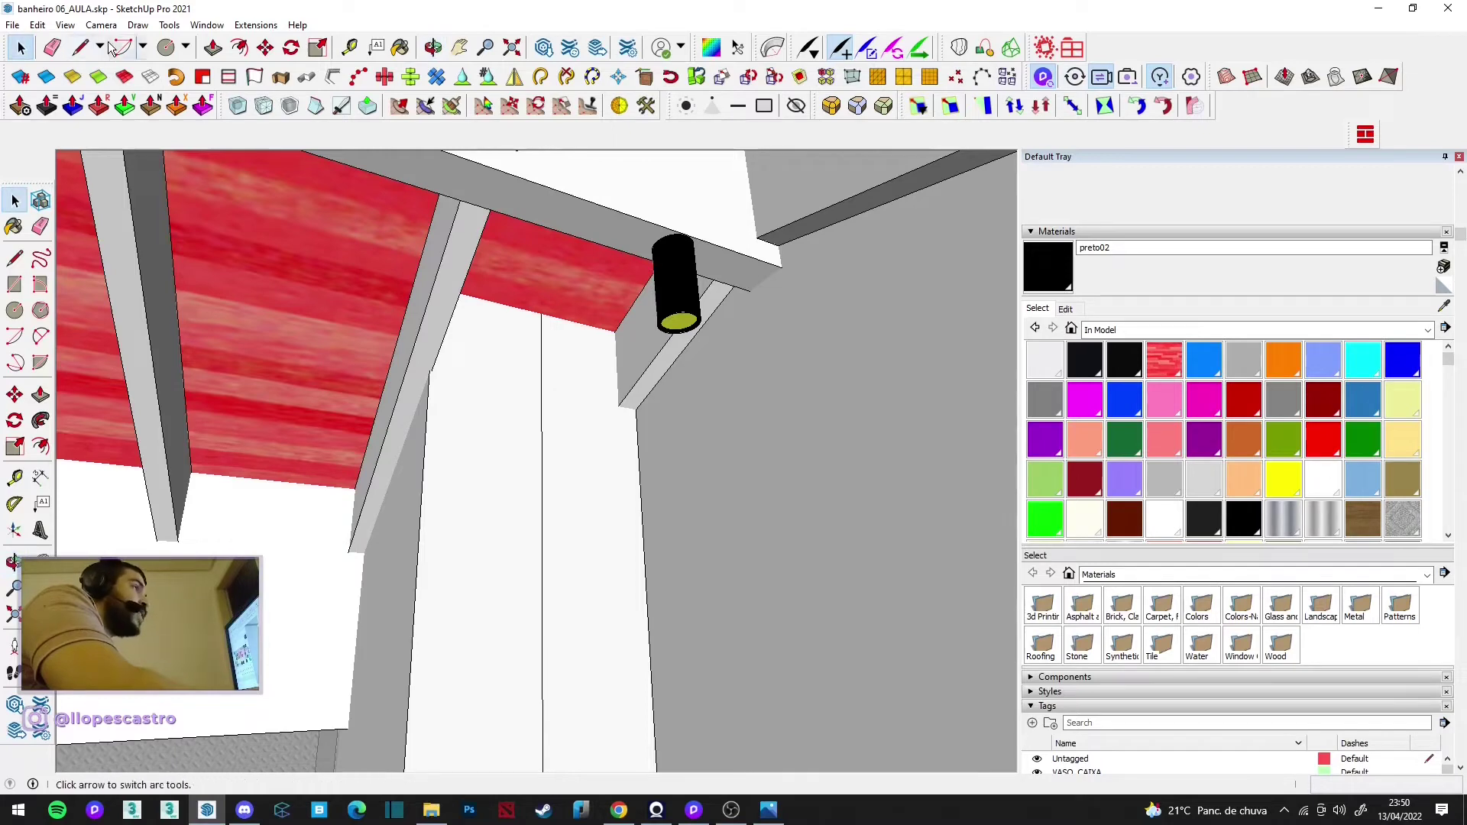
# Step: Turn off edge display, then view the ceiling beams in D5 Render
pyautogui.click(65, 25)
pyautogui.moveTo(98, 244)
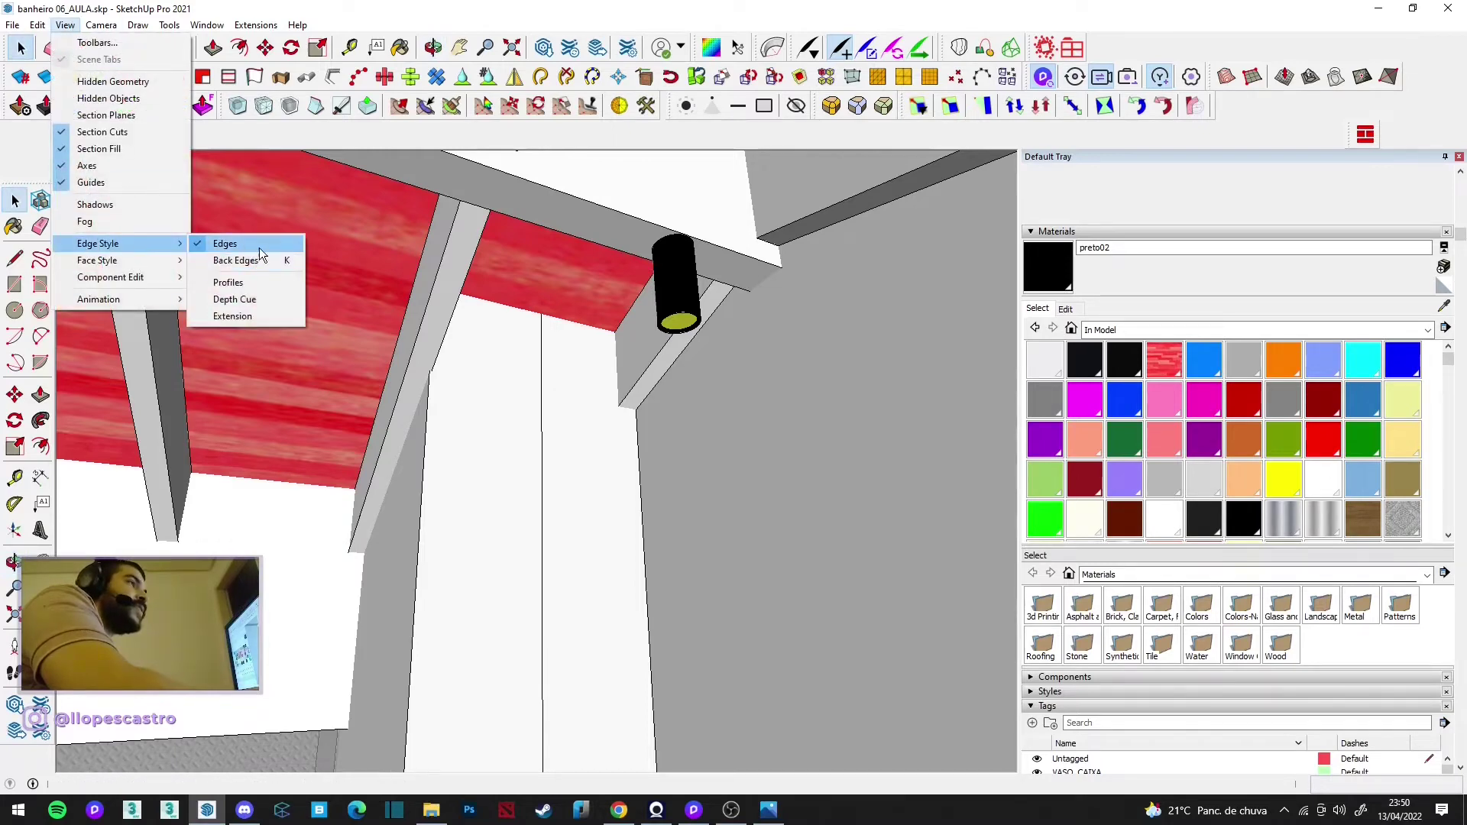
pyautogui.click(260, 244)
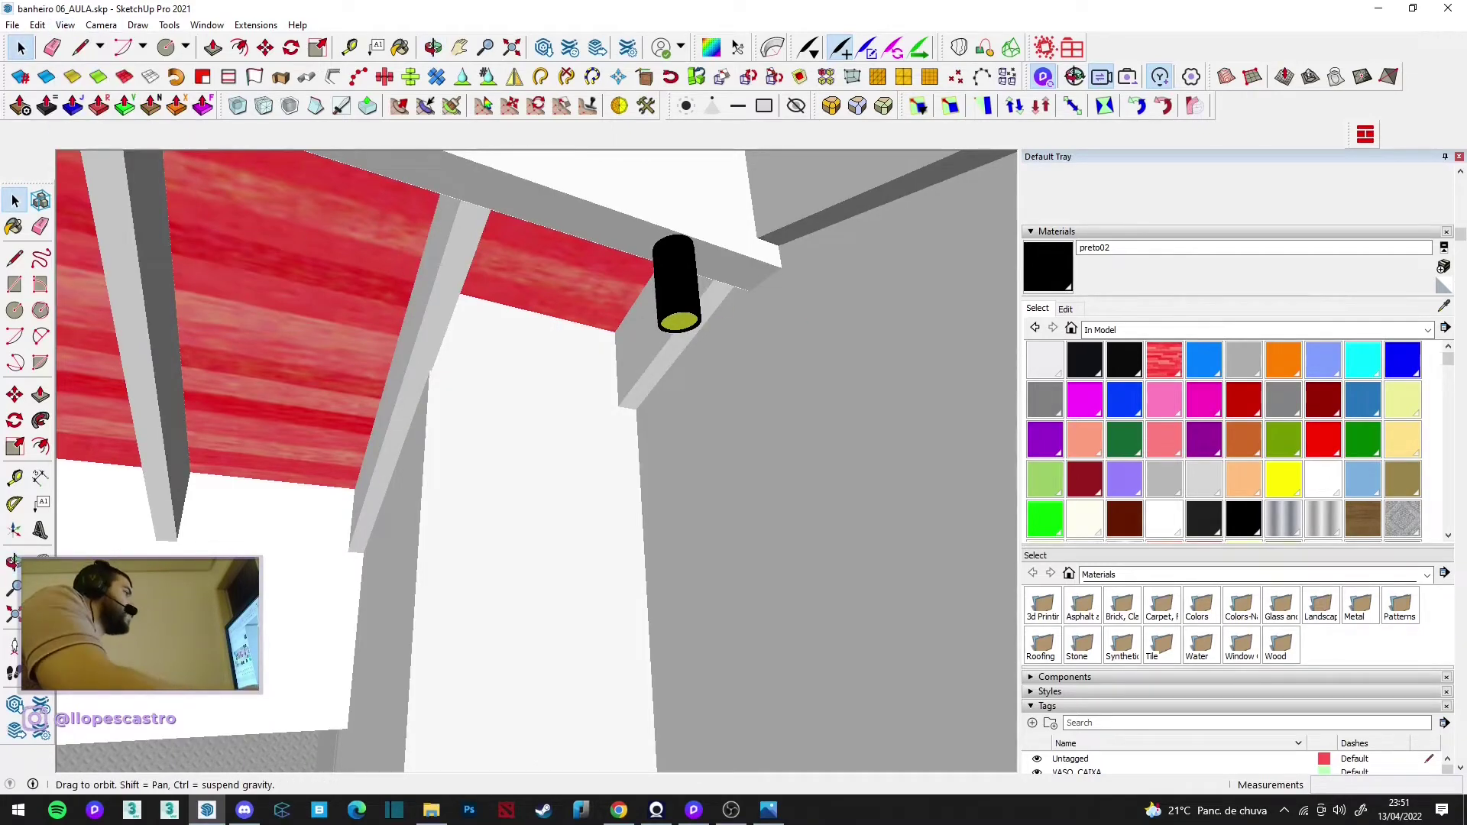
pyautogui.click(1077, 80)
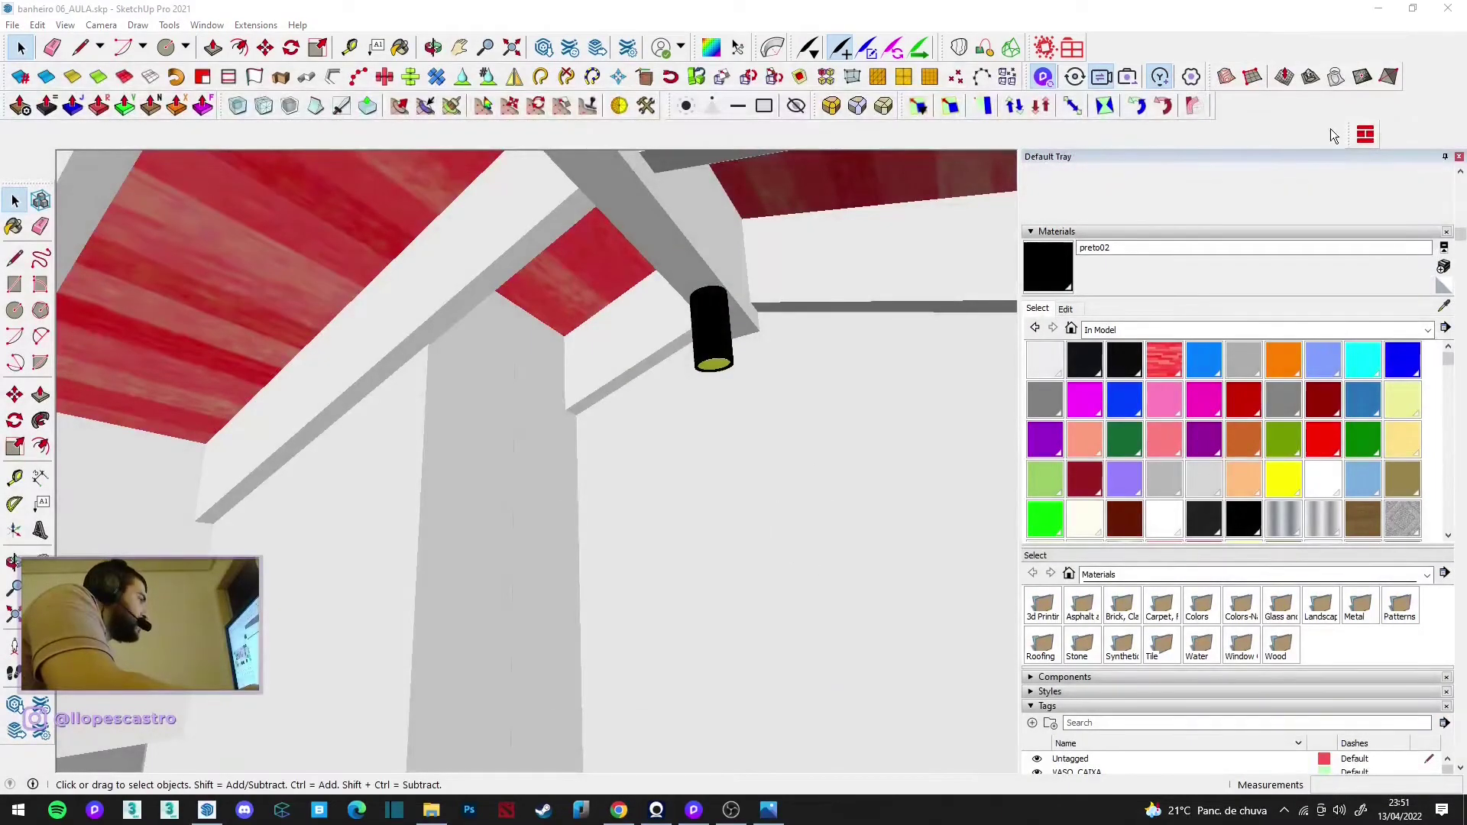
pyautogui.click(694, 810)
pyautogui.moveTo(649, 506)
pyautogui.mouseDown(button='right')
pyautogui.moveTo(763, 333)
pyautogui.moveTo(712, 525)
pyautogui.moveTo(701, 502)
pyautogui.mouseUp(button='right')
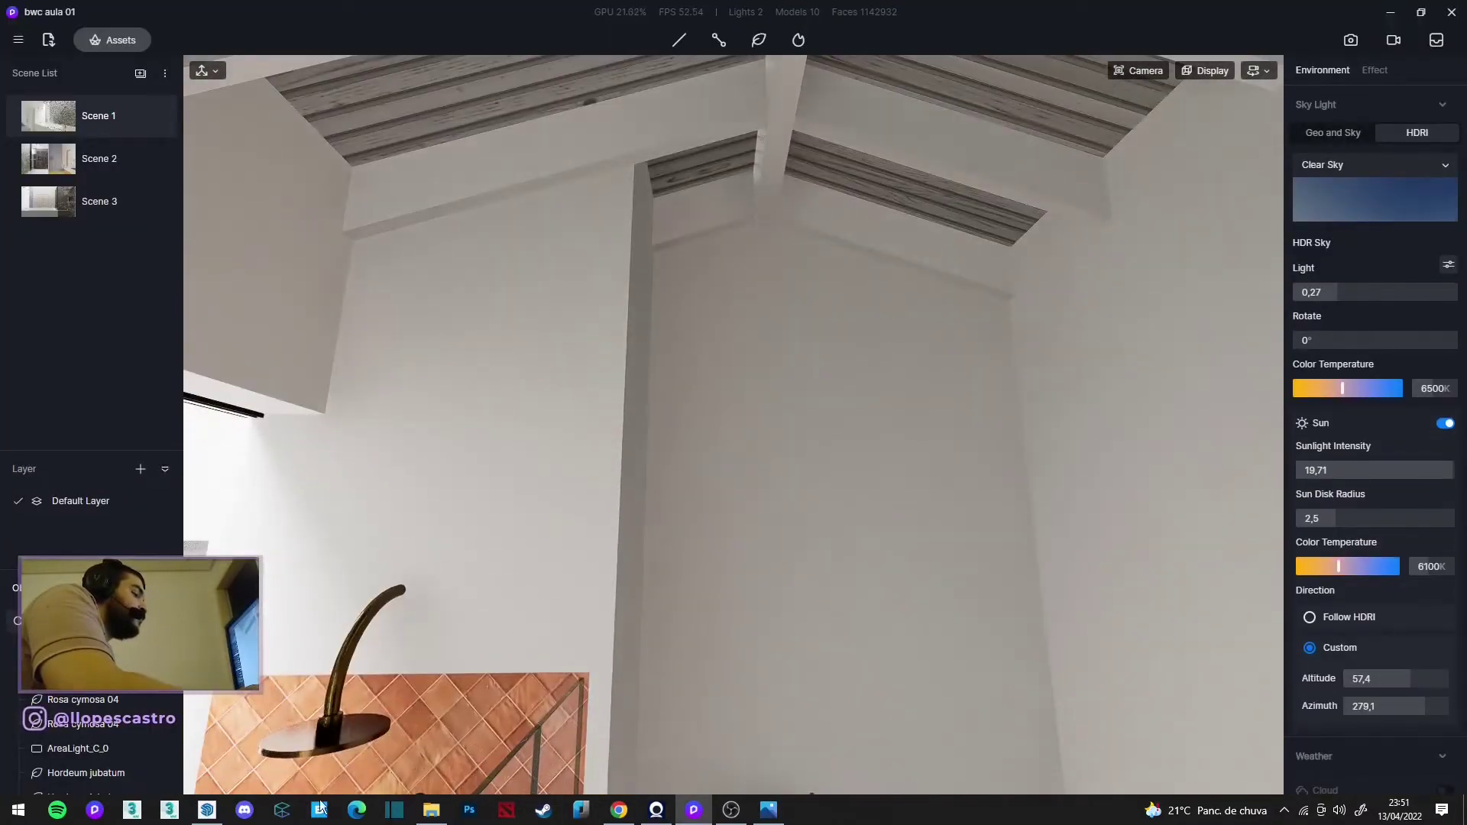
# Step: Select the black lamp in SketchUp and restart the D5 live link so it syncs
pyautogui.click(203, 811)
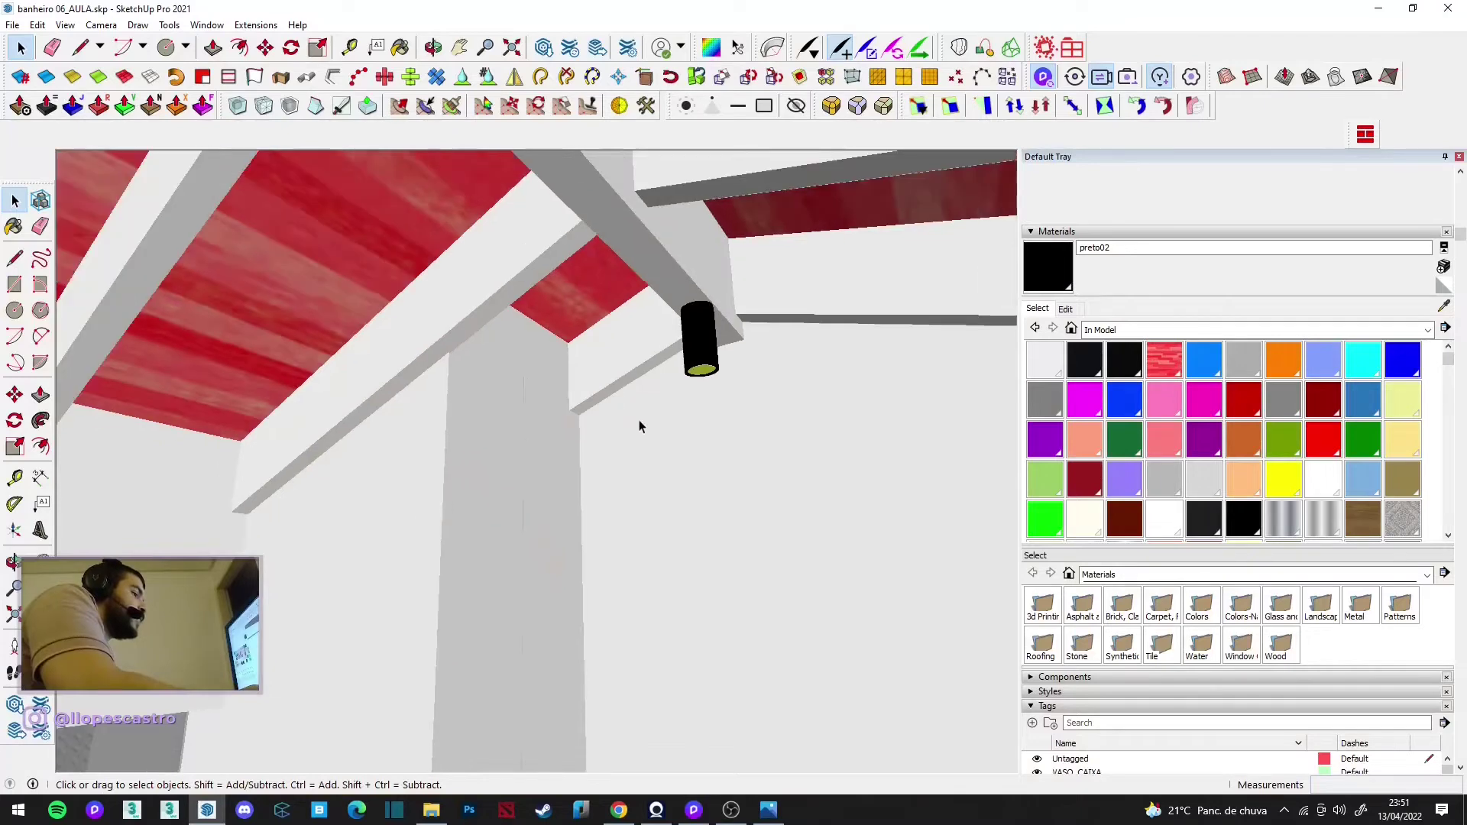
pyautogui.moveTo(736, 434); pyautogui.dragTo(740, 801, button='middle')
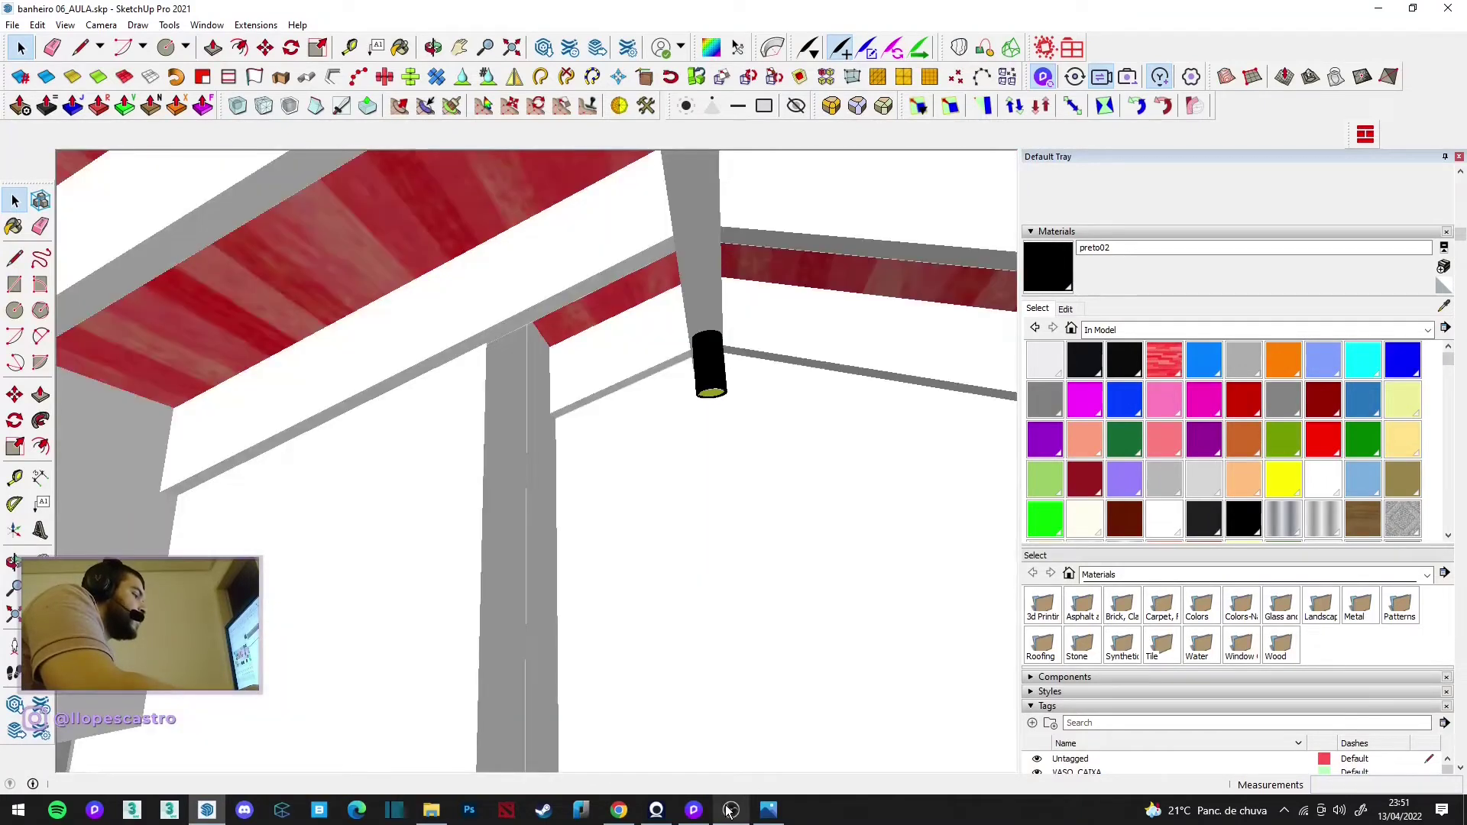
pyautogui.click(694, 812)
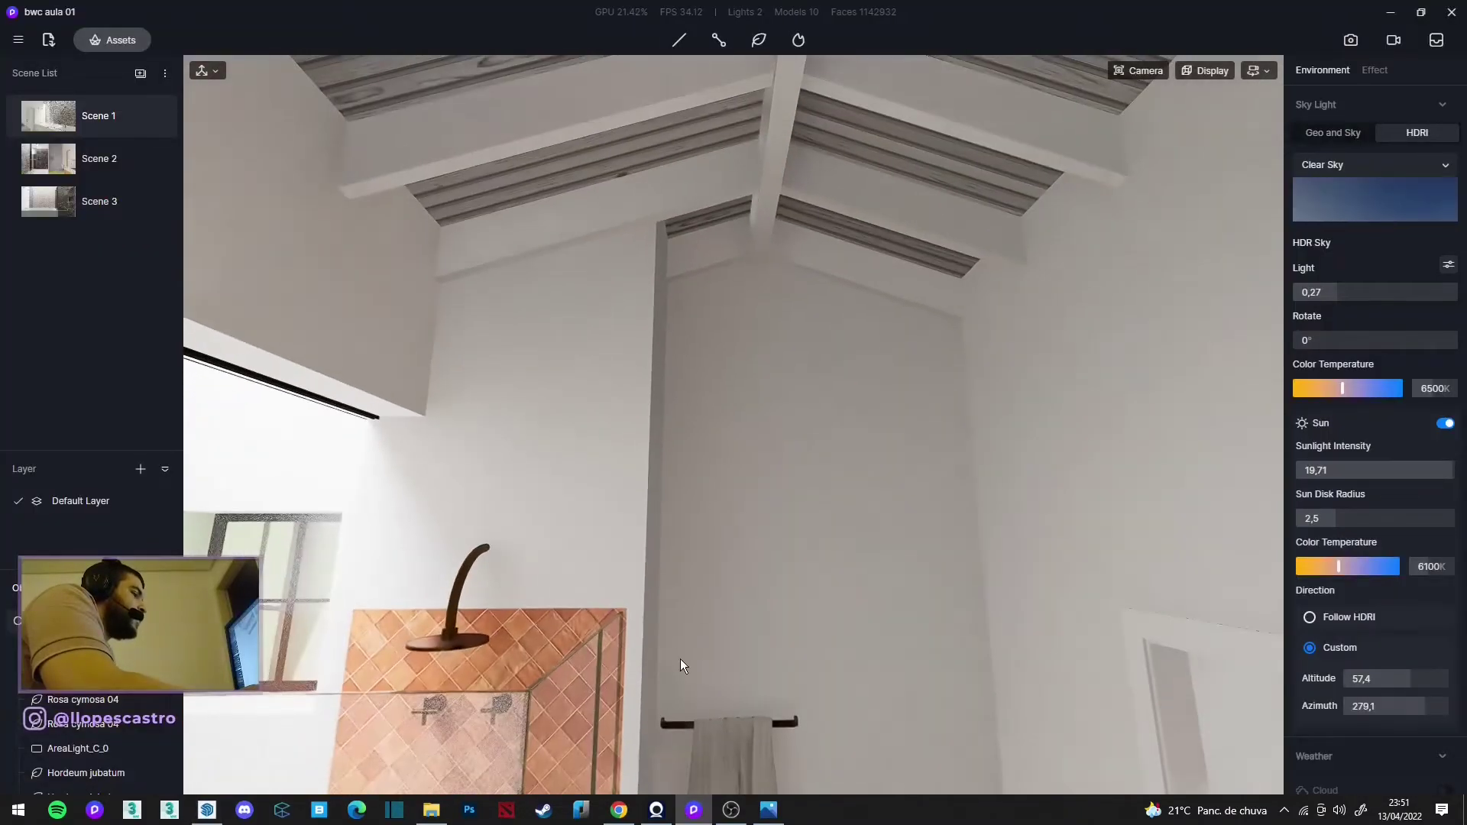
pyautogui.click(204, 811)
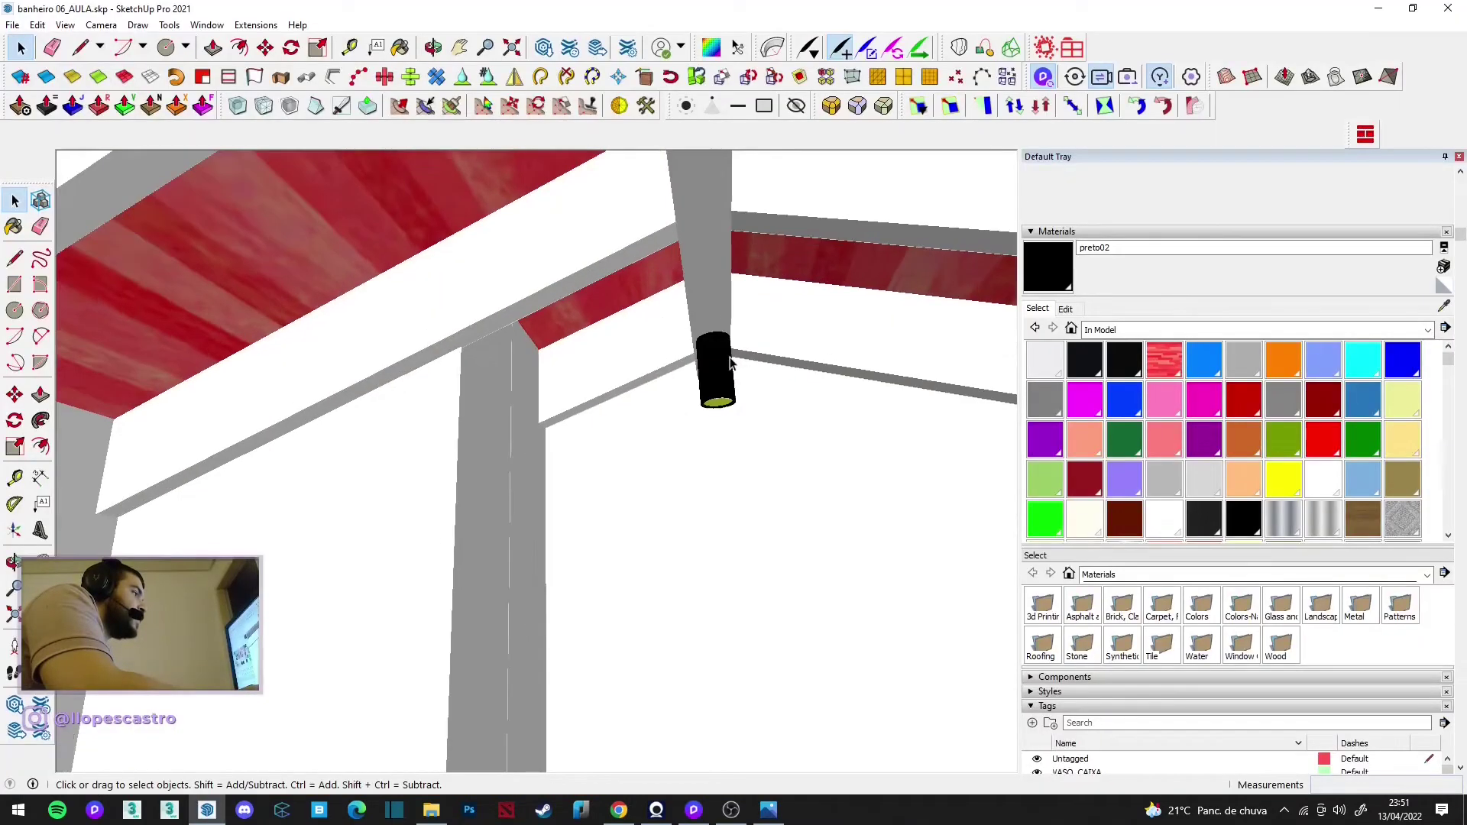
pyautogui.click(715, 370)
pyautogui.scroll(1, 778, 374)
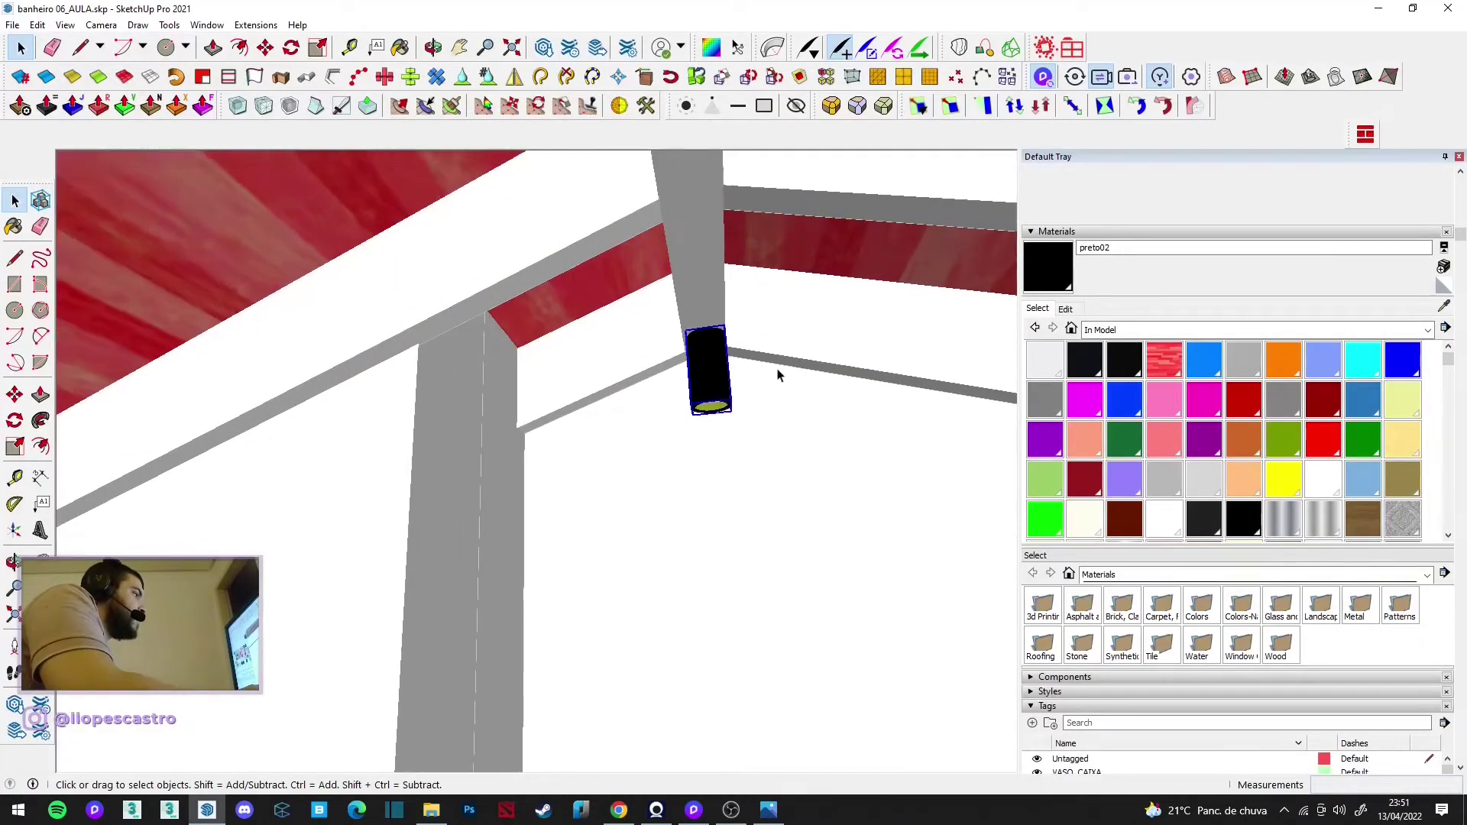
pyautogui.click(1044, 79)
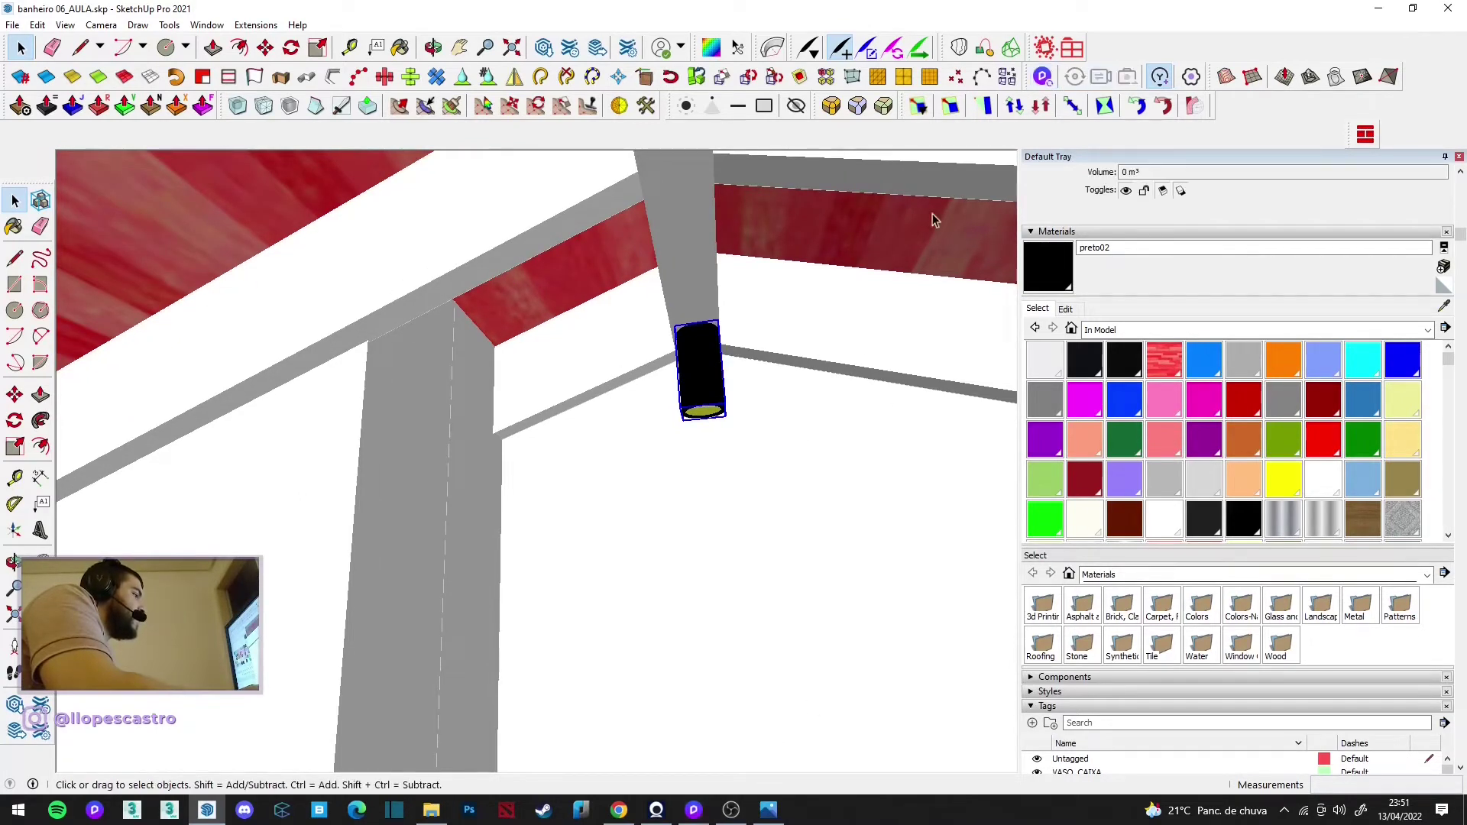
pyautogui.click(1044, 78)
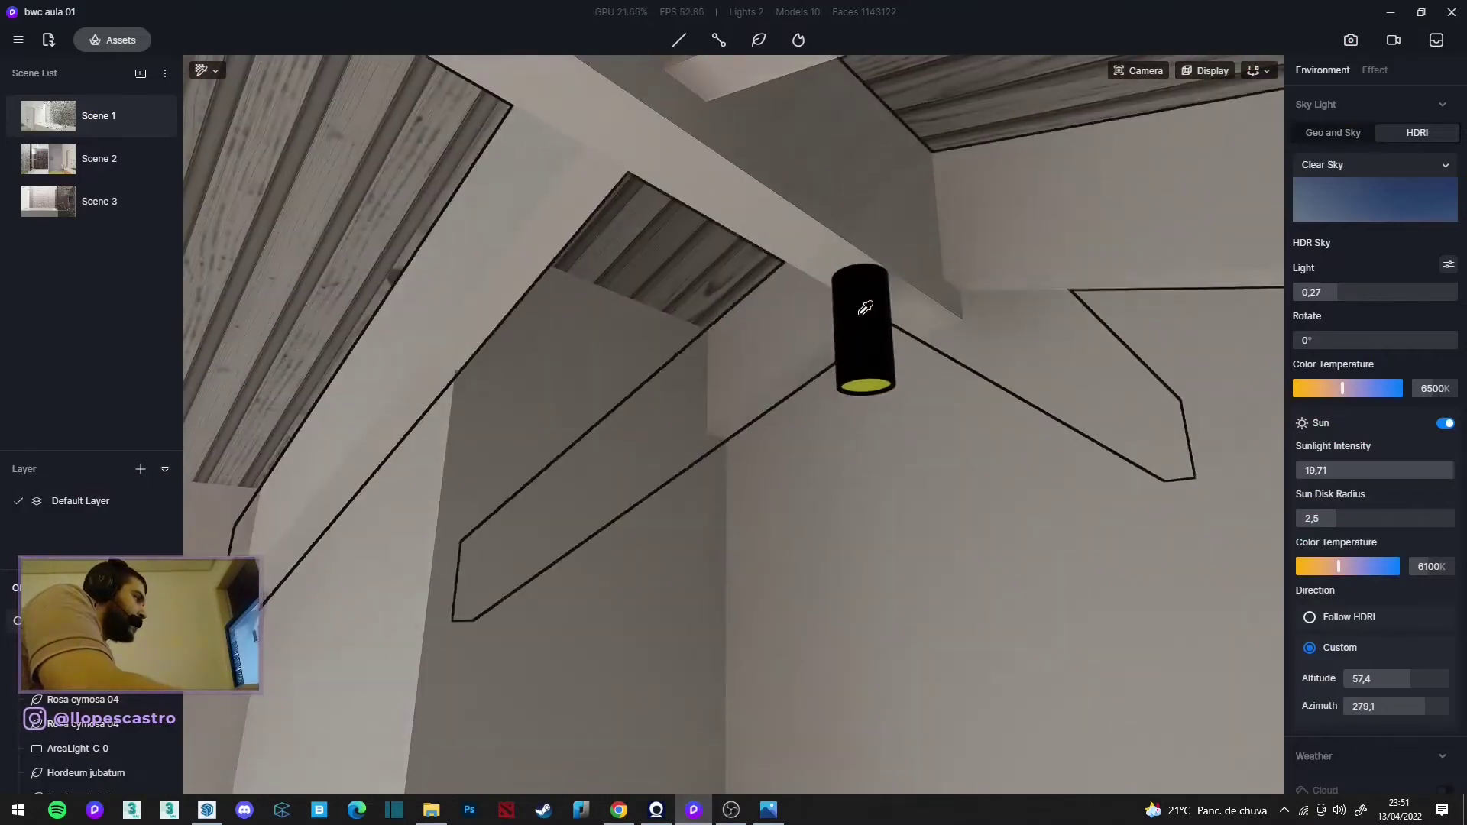
# Step: Lower the roughness of the lamp's black preto02 material
pyautogui.click(856, 337)
pyautogui.moveTo(1365, 511); pyautogui.dragTo(1337, 511)
pyautogui.moveTo(951, 498)
pyautogui.mouseDown(button='right')
pyautogui.moveTo(589, 291)
pyautogui.moveTo(471, 305)
pyautogui.moveTo(622, 338)
pyautogui.moveTo(446, 472)
pyautogui.mouseUp(button='right')
pyautogui.scroll(-10, 497, 573)
# Step: Mark the lawn's grasss2 material as invisible in raytracing
pyautogui.moveTo(564, 653)
pyautogui.mouseDown(button='right')
pyautogui.moveTo(863, 758)
pyautogui.moveTo(695, 584)
pyautogui.moveTo(1261, 691)
pyautogui.moveTo(1071, 645)
pyautogui.mouseUp(button='right')
pyautogui.scroll(5, 695, 580)
pyautogui.click(869, 480)
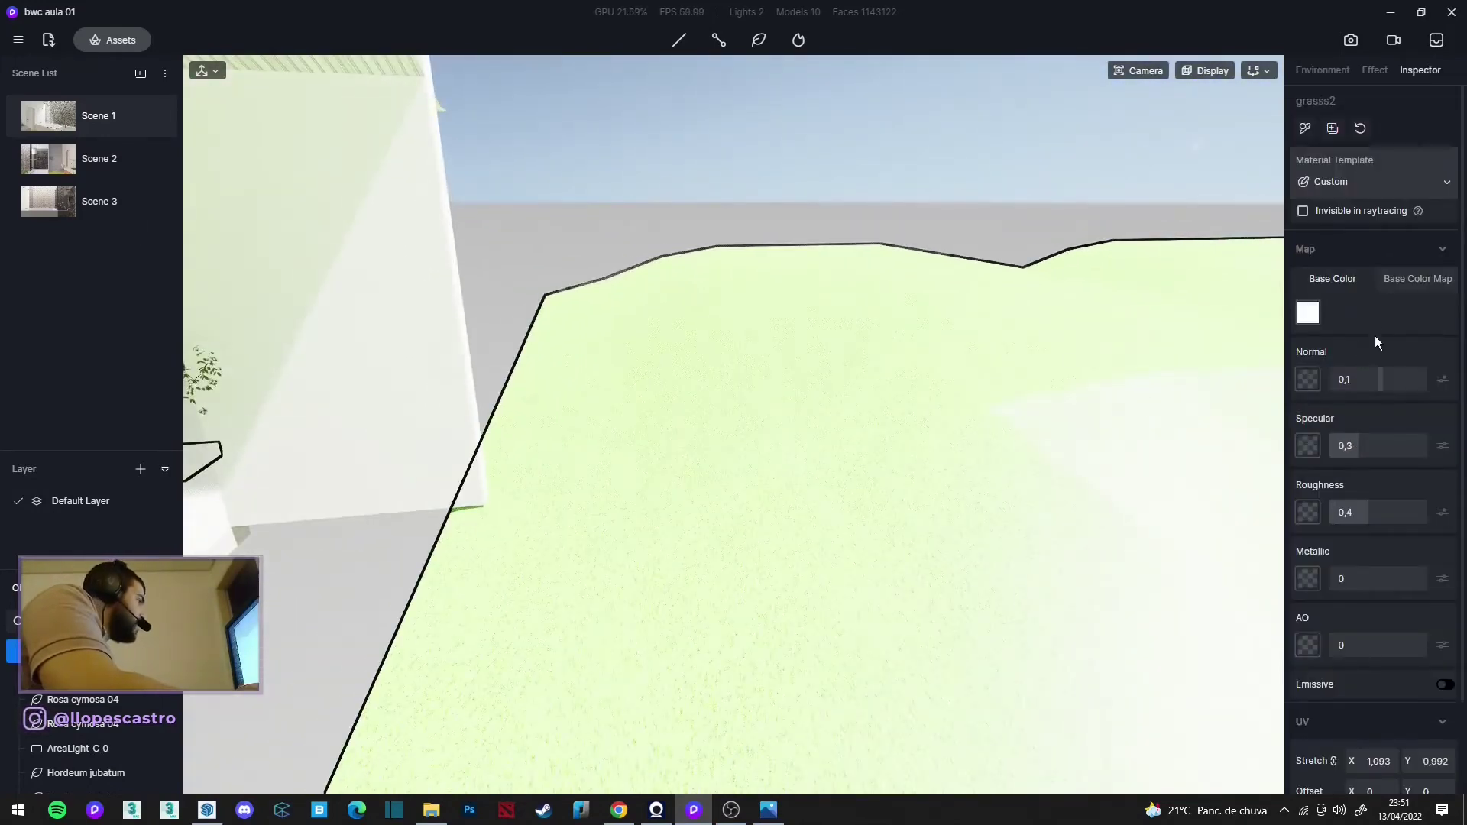
pyautogui.click(951, 355)
pyautogui.click(1051, 374)
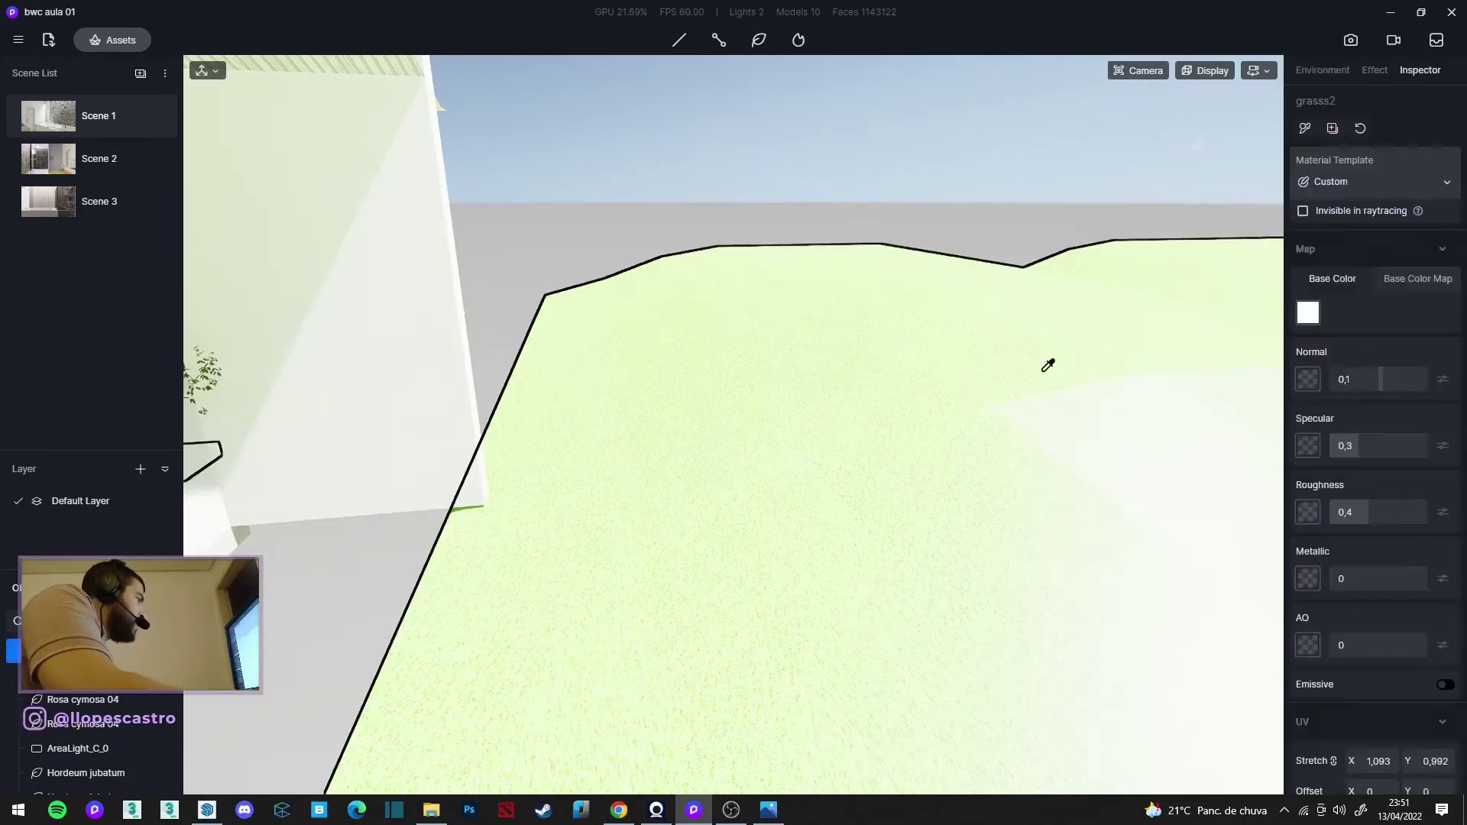
pyautogui.click(1303, 211)
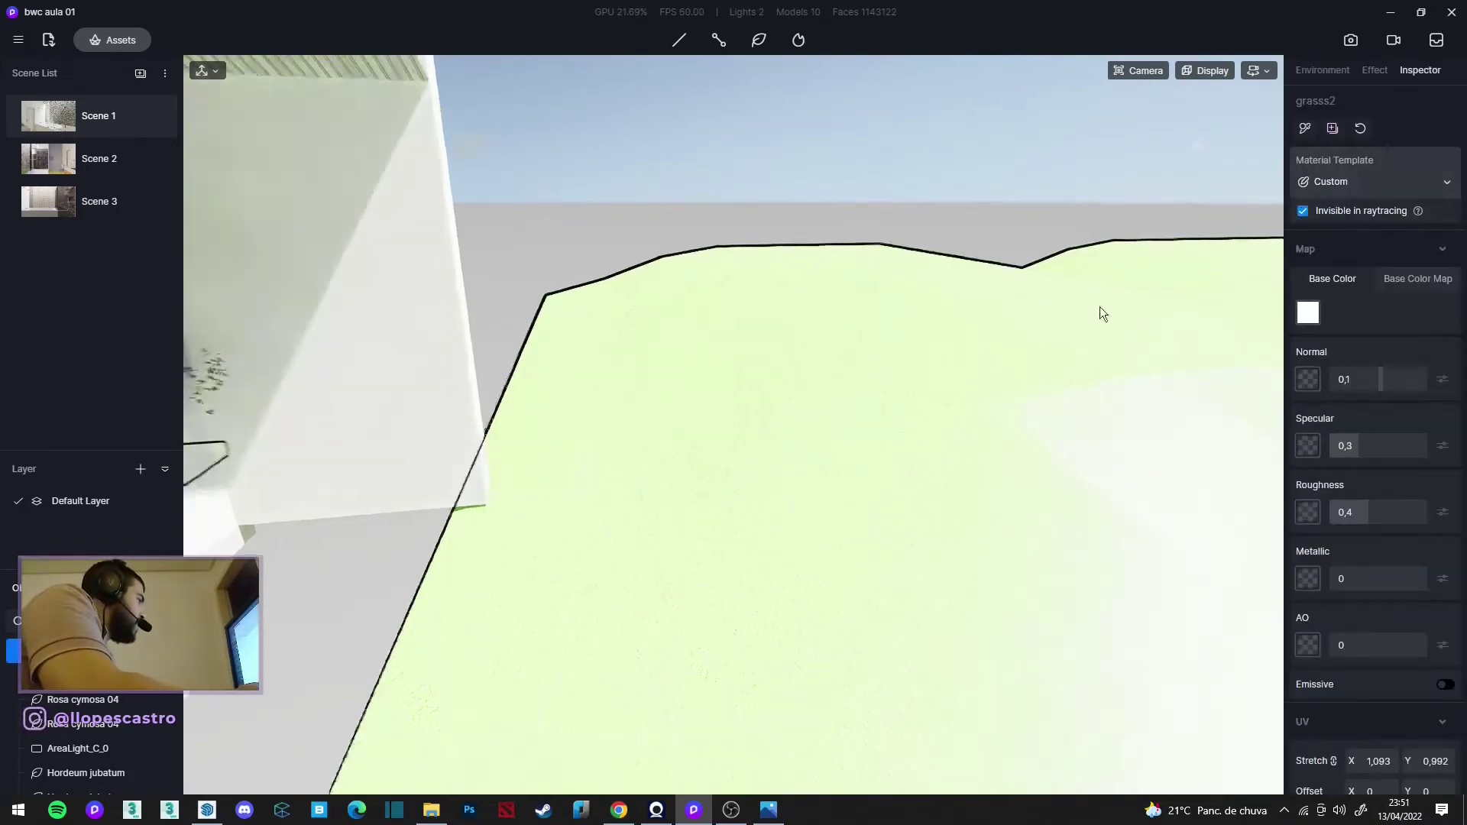
pyautogui.moveTo(1099, 306)
pyautogui.mouseDown(button='right')
pyautogui.moveTo(730, 259)
pyautogui.moveTo(1186, 420)
pyautogui.moveTo(692, 431)
pyautogui.moveTo(723, 438)
pyautogui.moveTo(805, 324)
pyautogui.moveTo(1024, 378)
pyautogui.moveTo(992, 440)
pyautogui.moveTo(938, 461)
pyautogui.mouseUp(button='right')
# Step: Select the lamp's yellow lens material and make it emissive
pyautogui.moveTo(1223, 436)
pyautogui.mouseDown(button='right')
pyautogui.moveTo(603, 367)
pyautogui.moveTo(510, 101)
pyautogui.moveTo(745, 147)
pyautogui.moveTo(630, 165)
pyautogui.mouseUp(button='right')
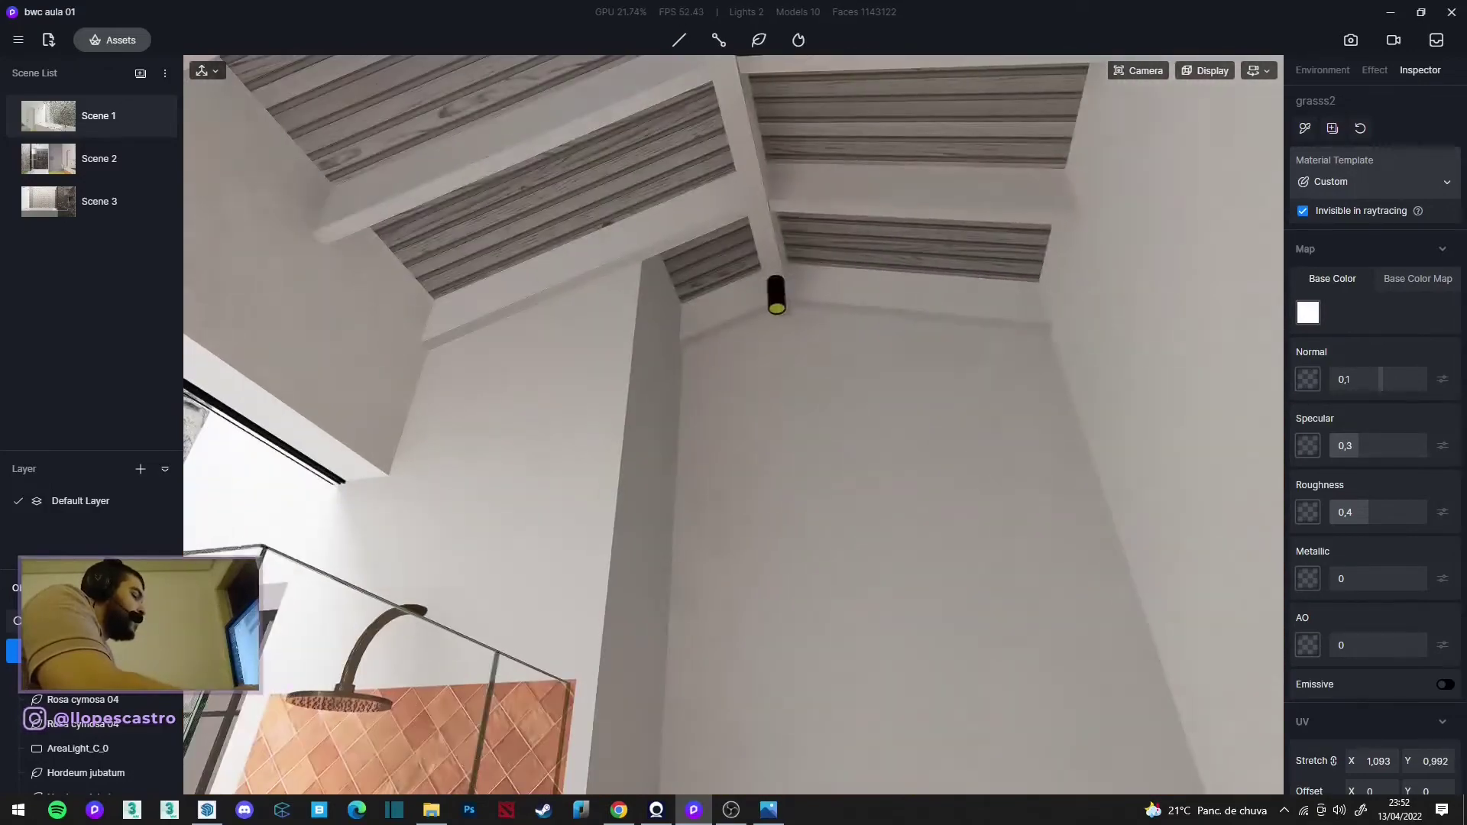
pyautogui.press('Escape')
pyautogui.scroll(5, 791, 246)
pyautogui.scroll(5, 791, 247)
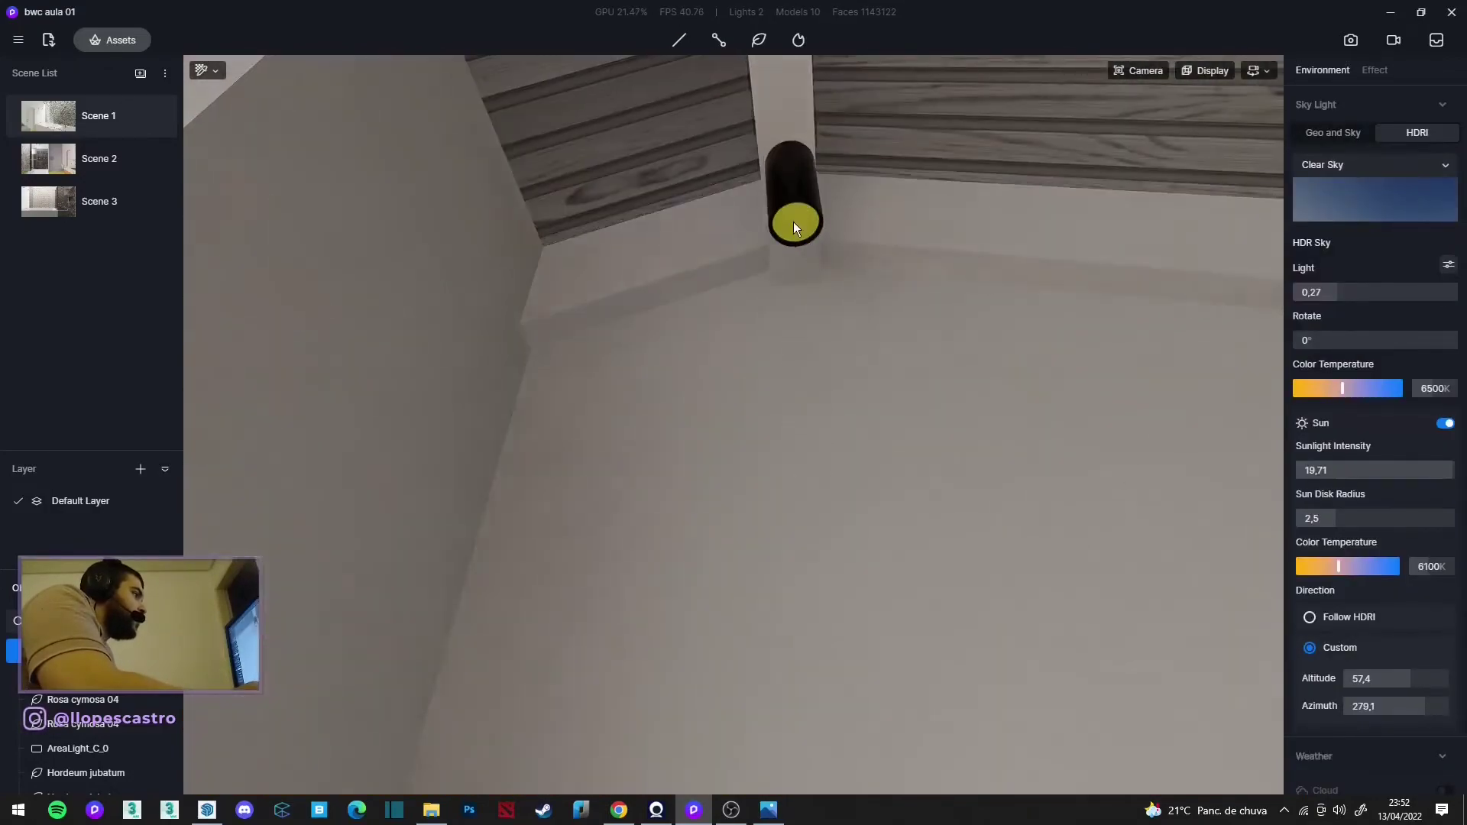
pyautogui.click(793, 221)
pyautogui.click(1444, 685)
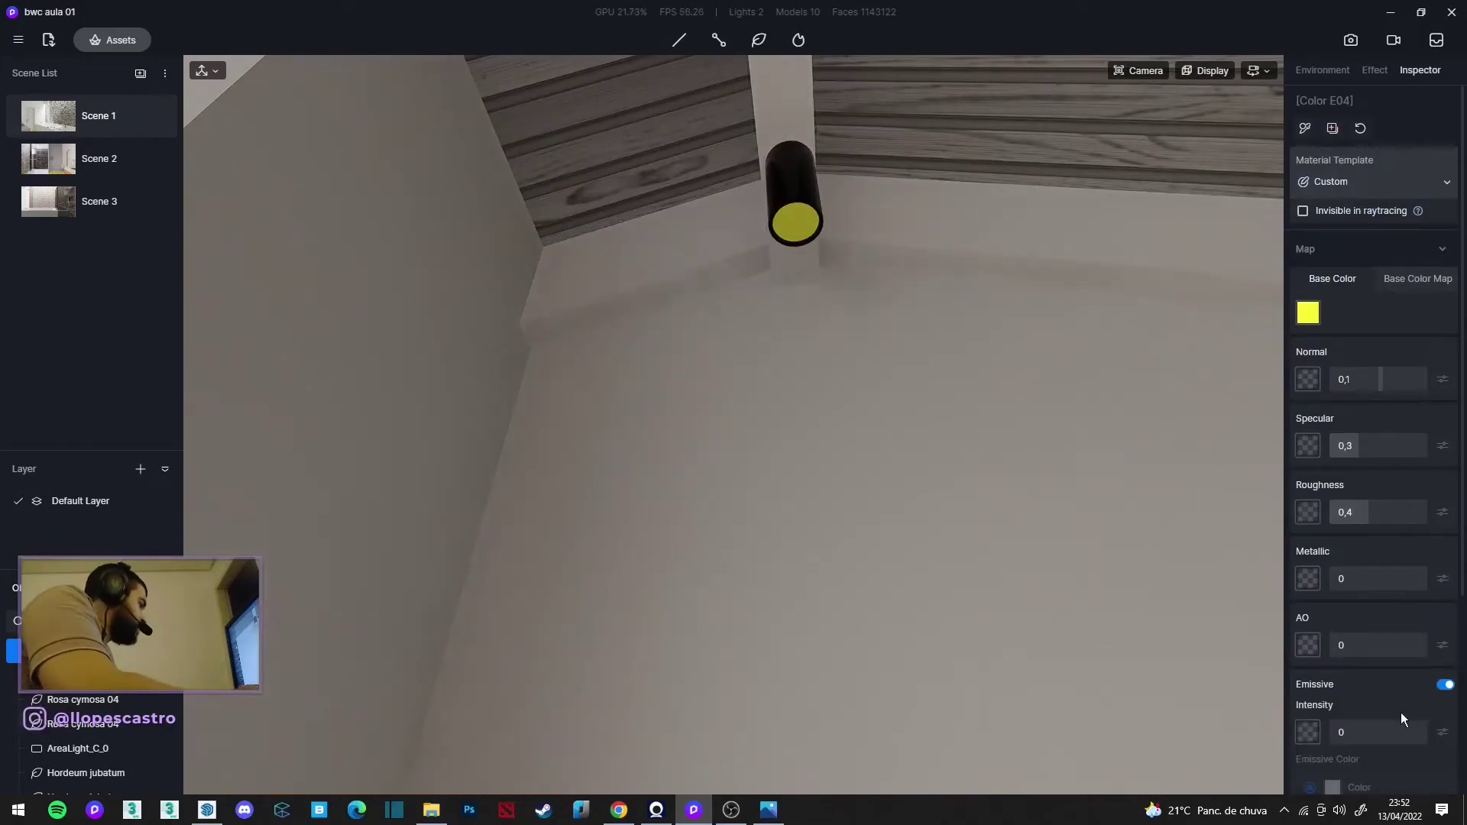
pyautogui.scroll(-1, 1401, 712)
pyautogui.moveTo(1356, 645); pyautogui.dragTo(1333, 644)
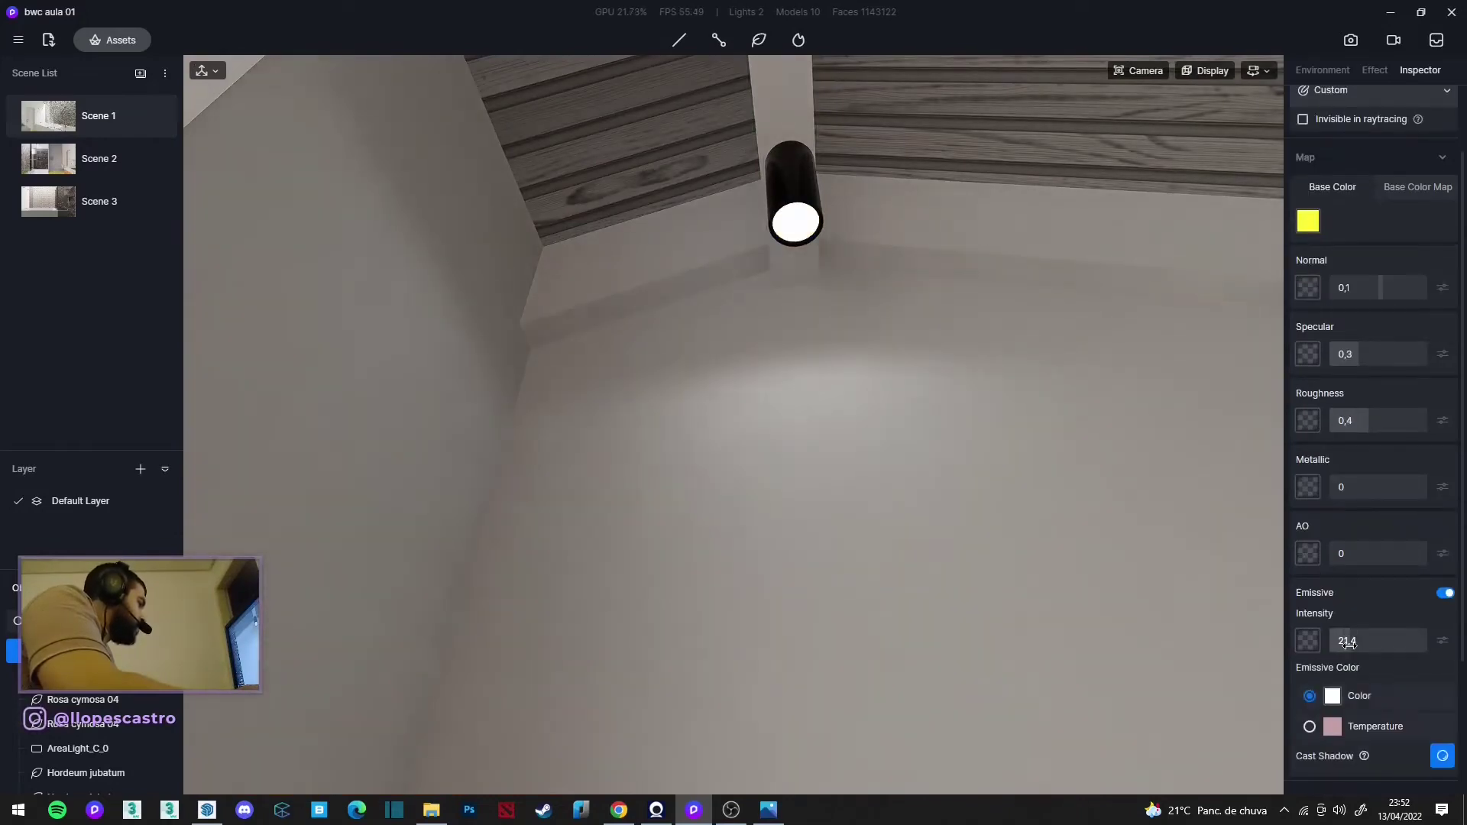
pyautogui.scroll(-3, 1079, 485)
pyautogui.scroll(-3, 1057, 503)
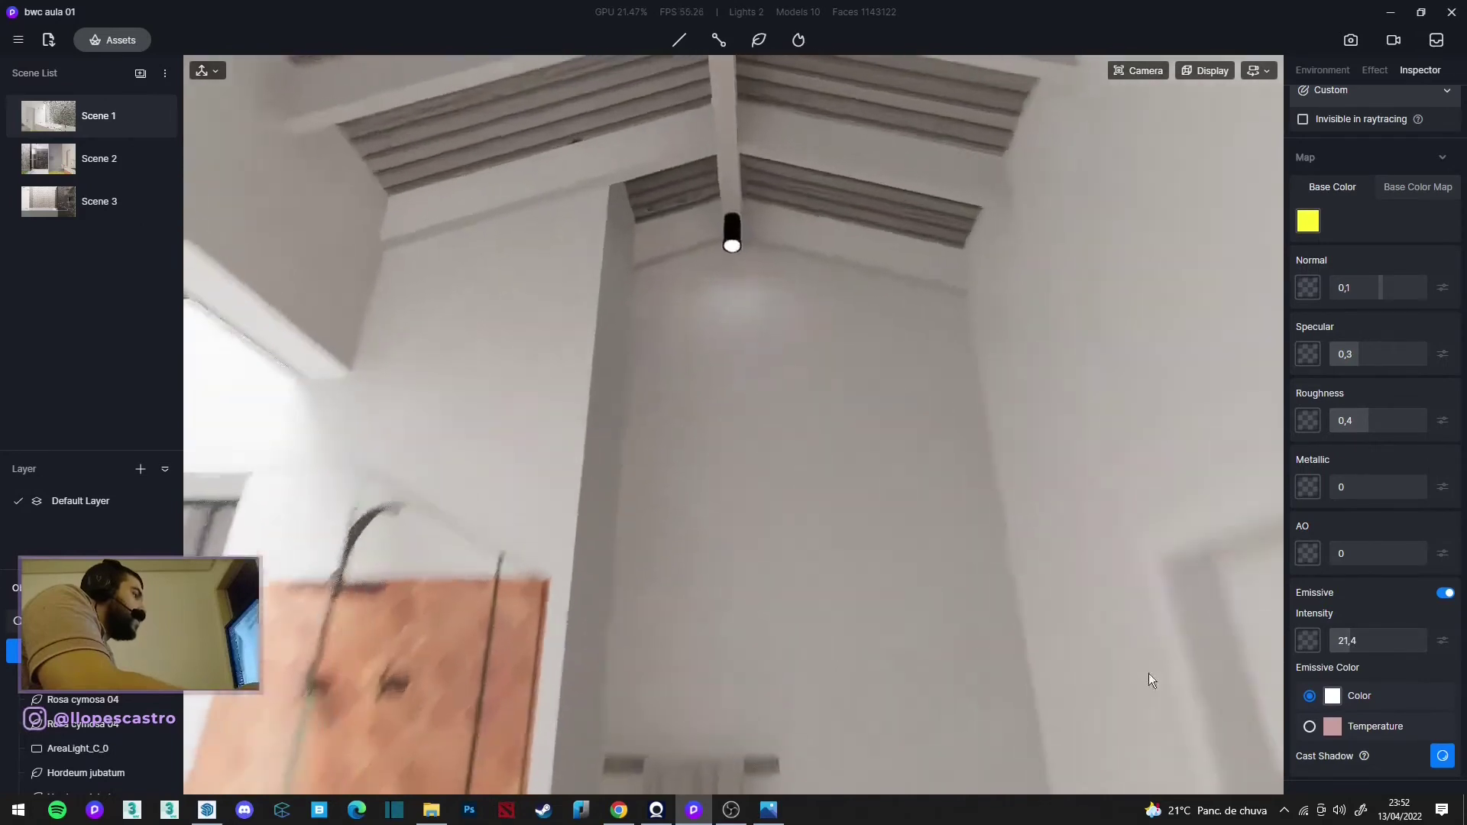
pyautogui.scroll(3, 737, 336)
# Step: Set the lens glow to 3500 K temperature and intensity 30, with Cast Shadow on
pyautogui.click(1310, 726)
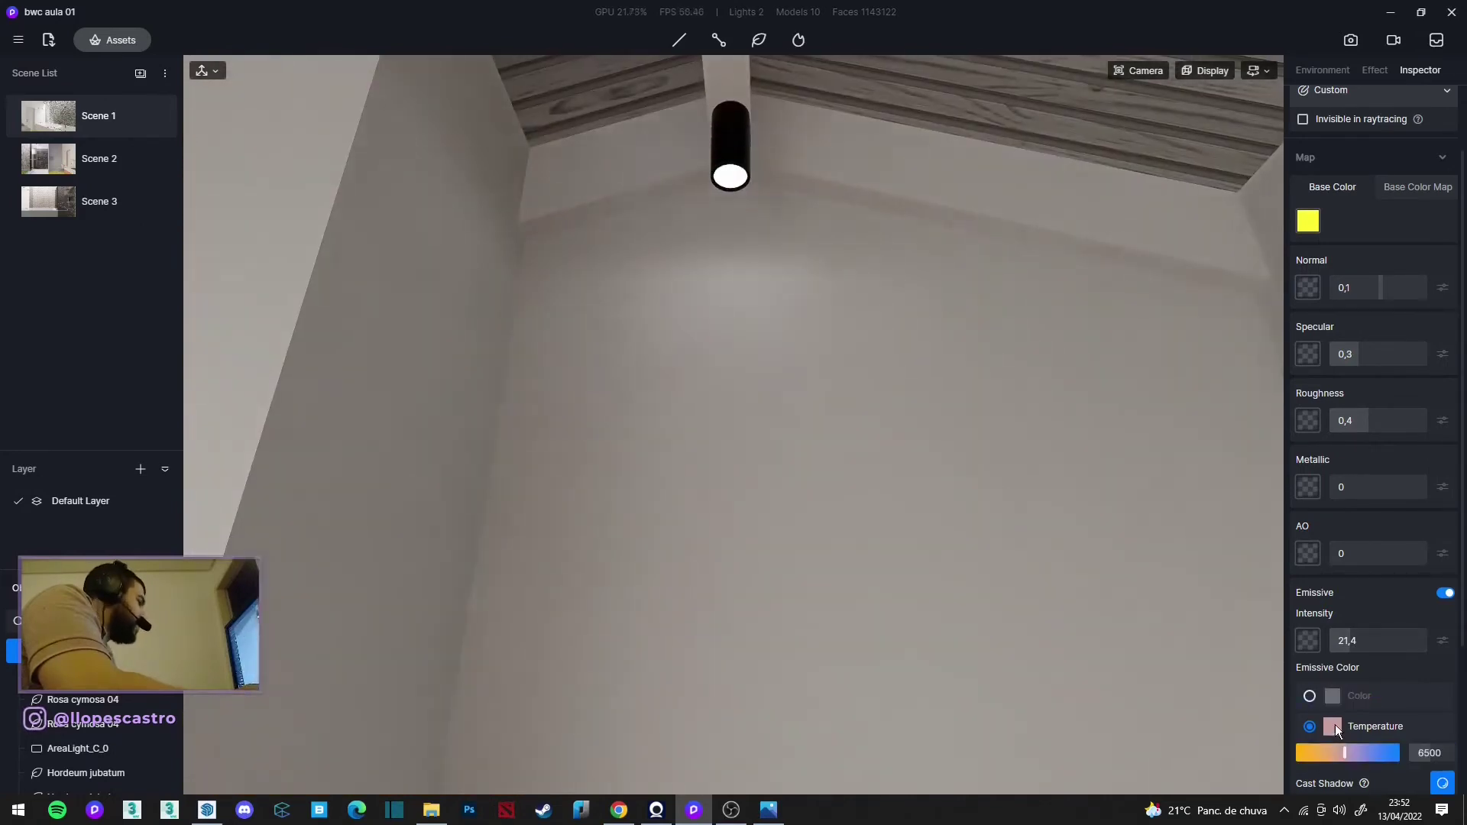
pyautogui.moveTo(1316, 753); pyautogui.dragTo(1314, 753)
pyautogui.scroll(-3, 846, 369)
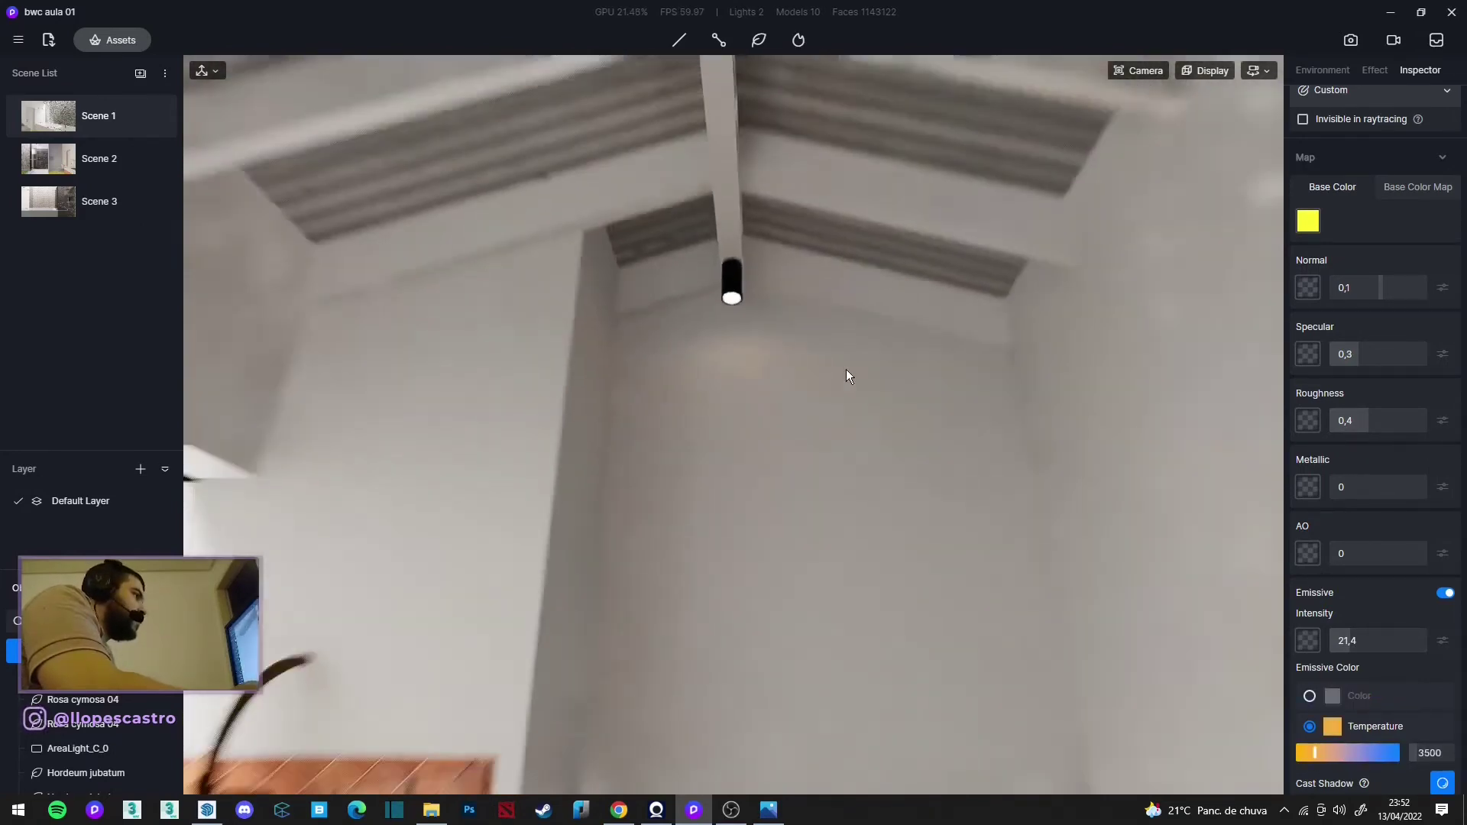
pyautogui.scroll(1, 847, 369)
pyautogui.click(1445, 784)
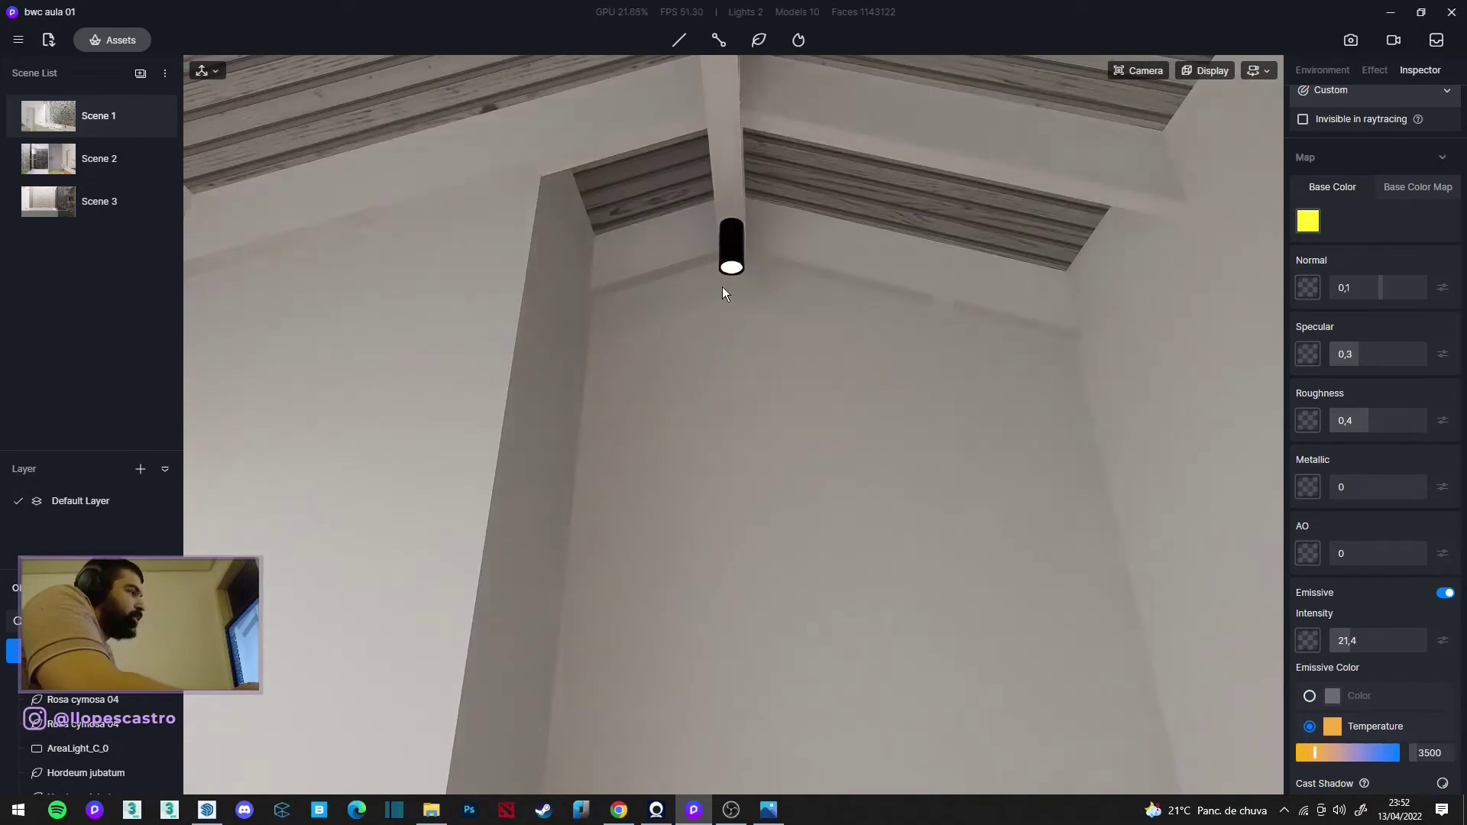
pyautogui.scroll(3, 723, 287)
pyautogui.click(1352, 642)
pyautogui.write('100')
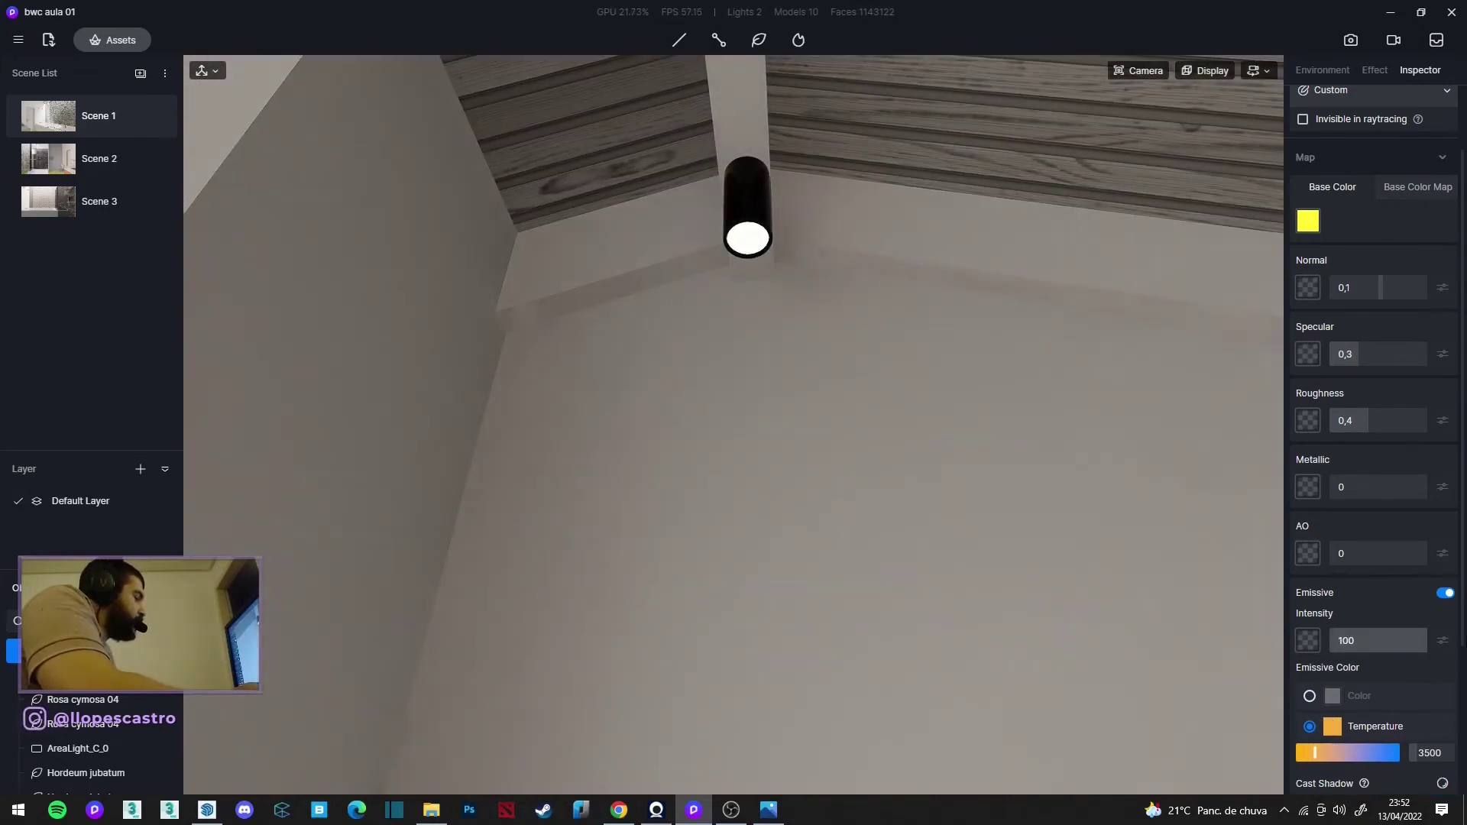
pyautogui.scroll(-2, 1406, 711)
pyautogui.click(1443, 645)
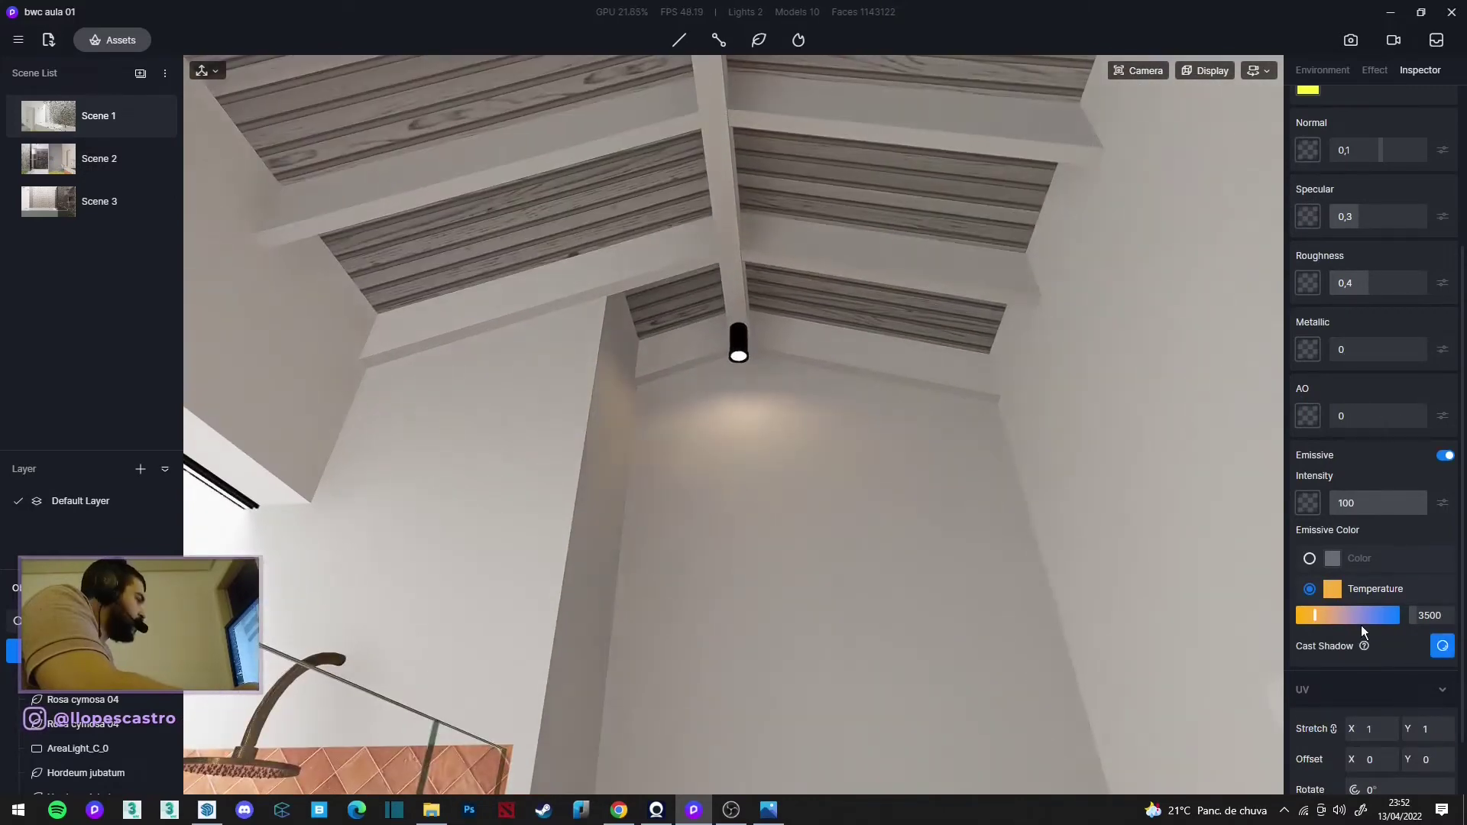
pyautogui.moveTo(1425, 507); pyautogui.dragTo(1368, 510)
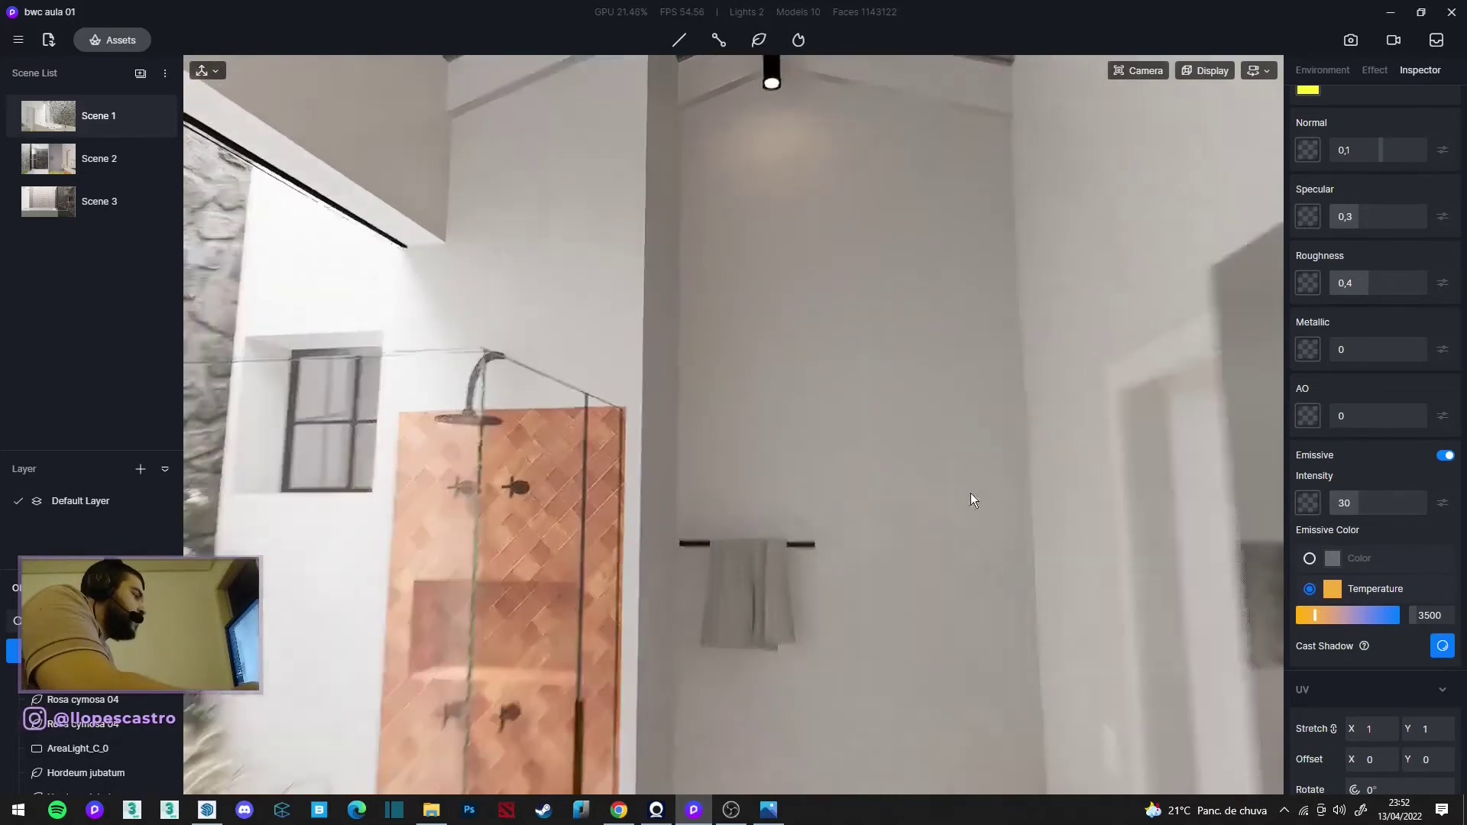
pyautogui.moveTo(971, 493); pyautogui.dragTo(750, 69, button='right')
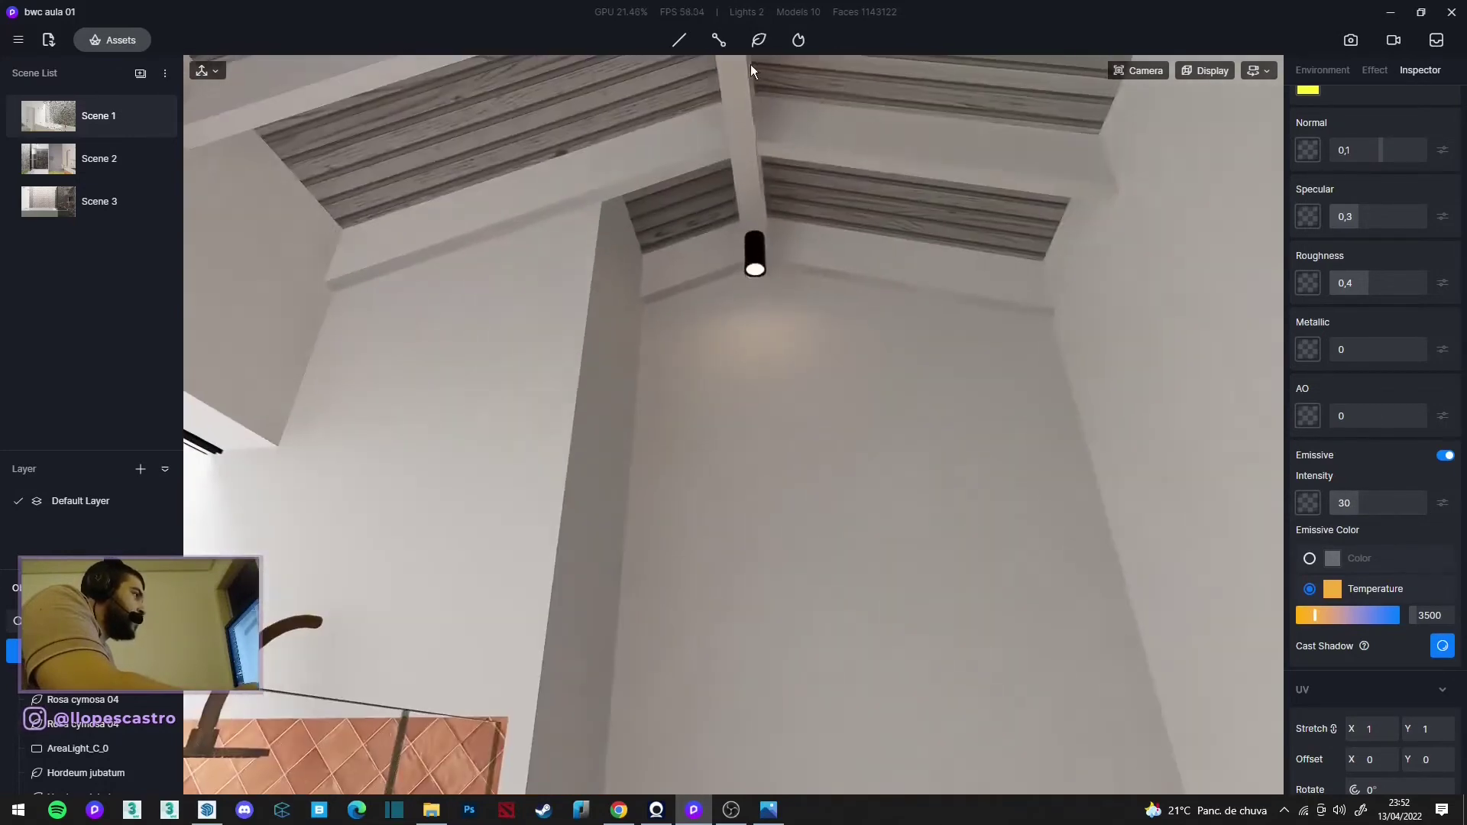
# Step: Add a dimmed 2500 K spotlight under the lamp with attenuation radius 12406
pyautogui.click(727, 95)
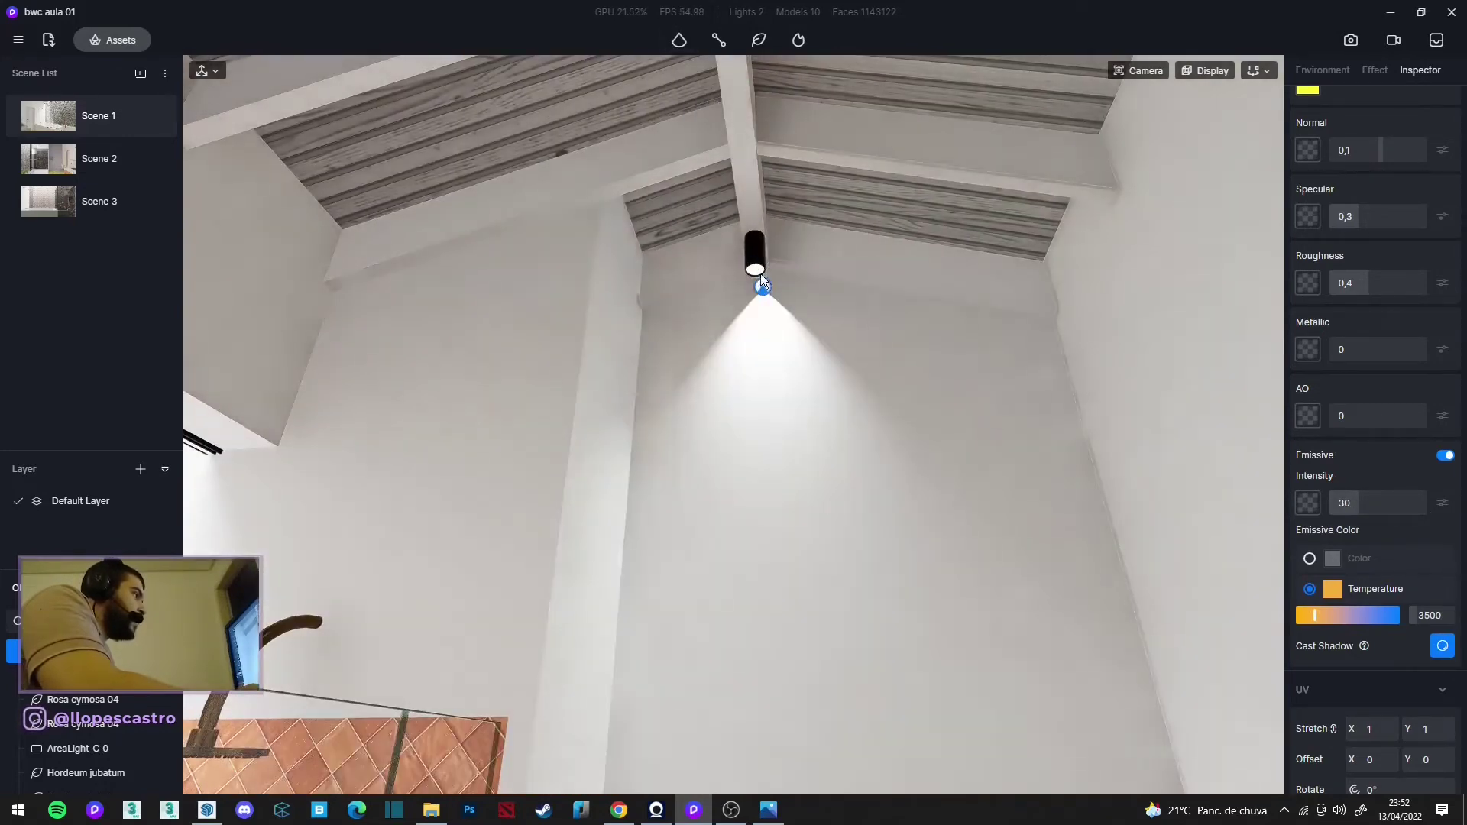
pyautogui.click(757, 275)
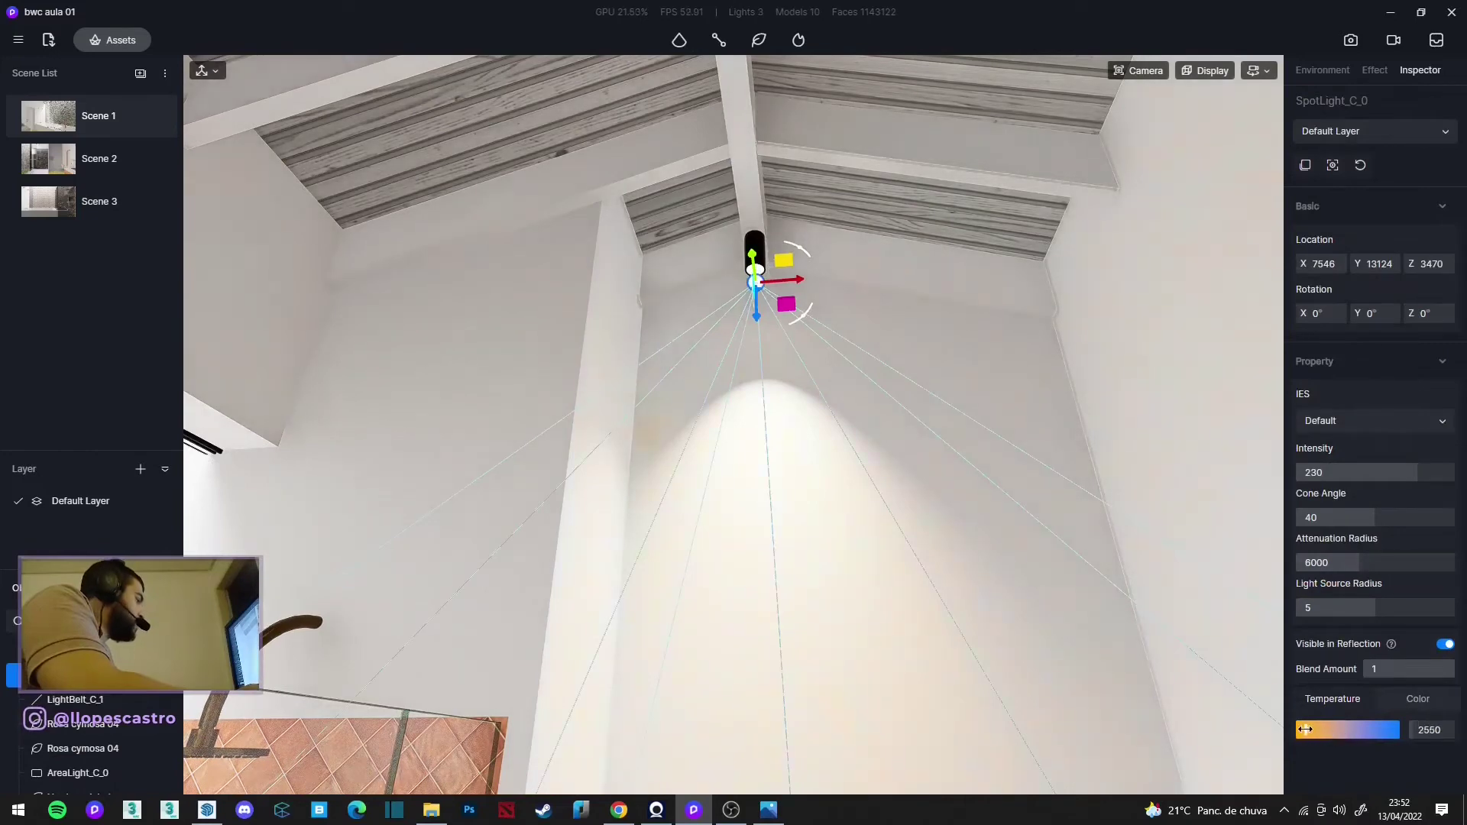
pyautogui.moveTo(1386, 471); pyautogui.dragTo(1301, 473)
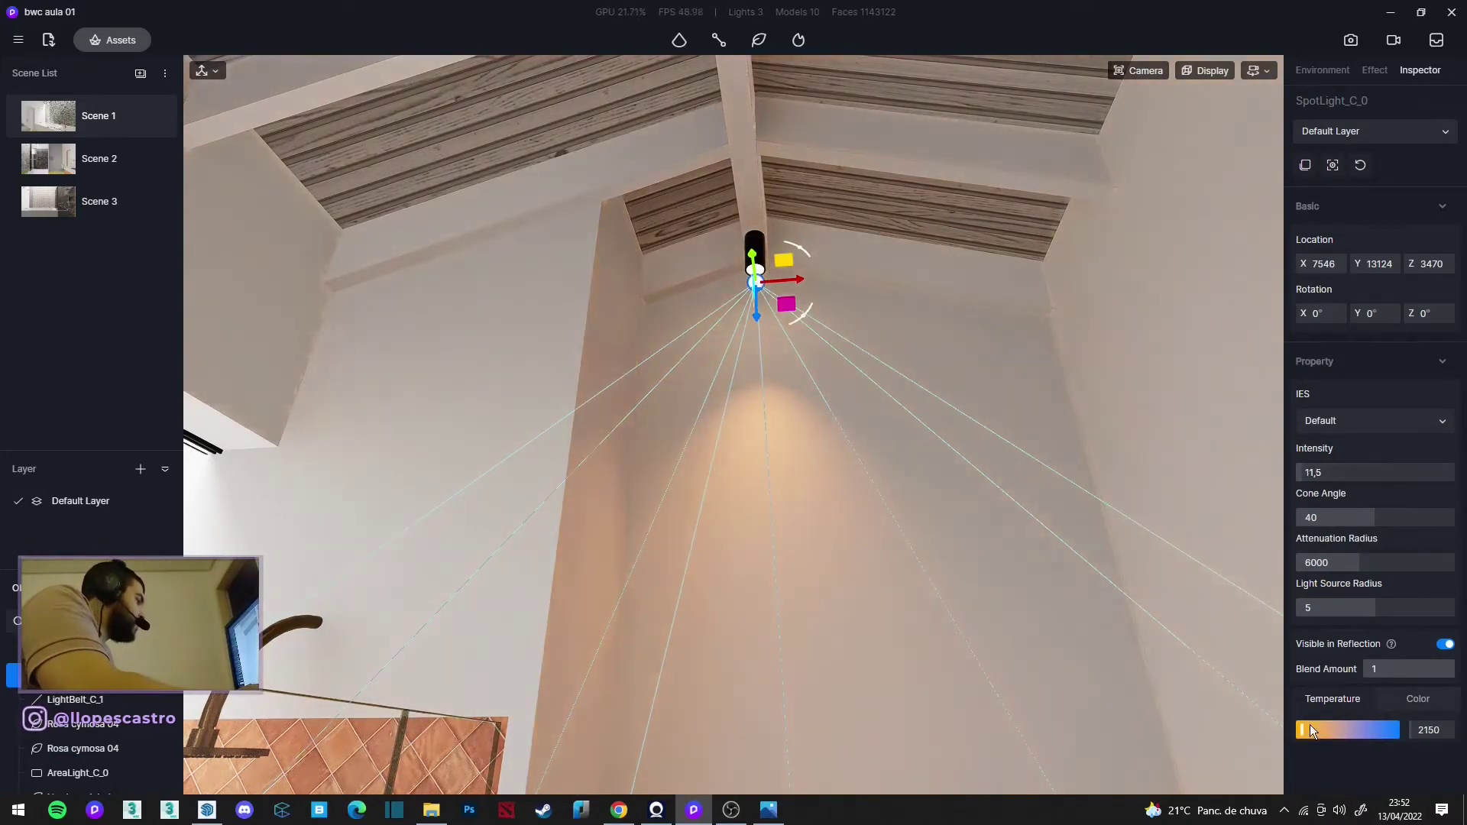
pyautogui.moveTo(1310, 725); pyautogui.dragTo(1304, 732)
pyautogui.moveTo(818, 396)
pyautogui.mouseDown(button='right')
pyautogui.moveTo(893, 554)
pyautogui.moveTo(932, 700)
pyautogui.mouseUp(button='right')
pyautogui.moveTo(1359, 563); pyautogui.dragTo(1428, 563)
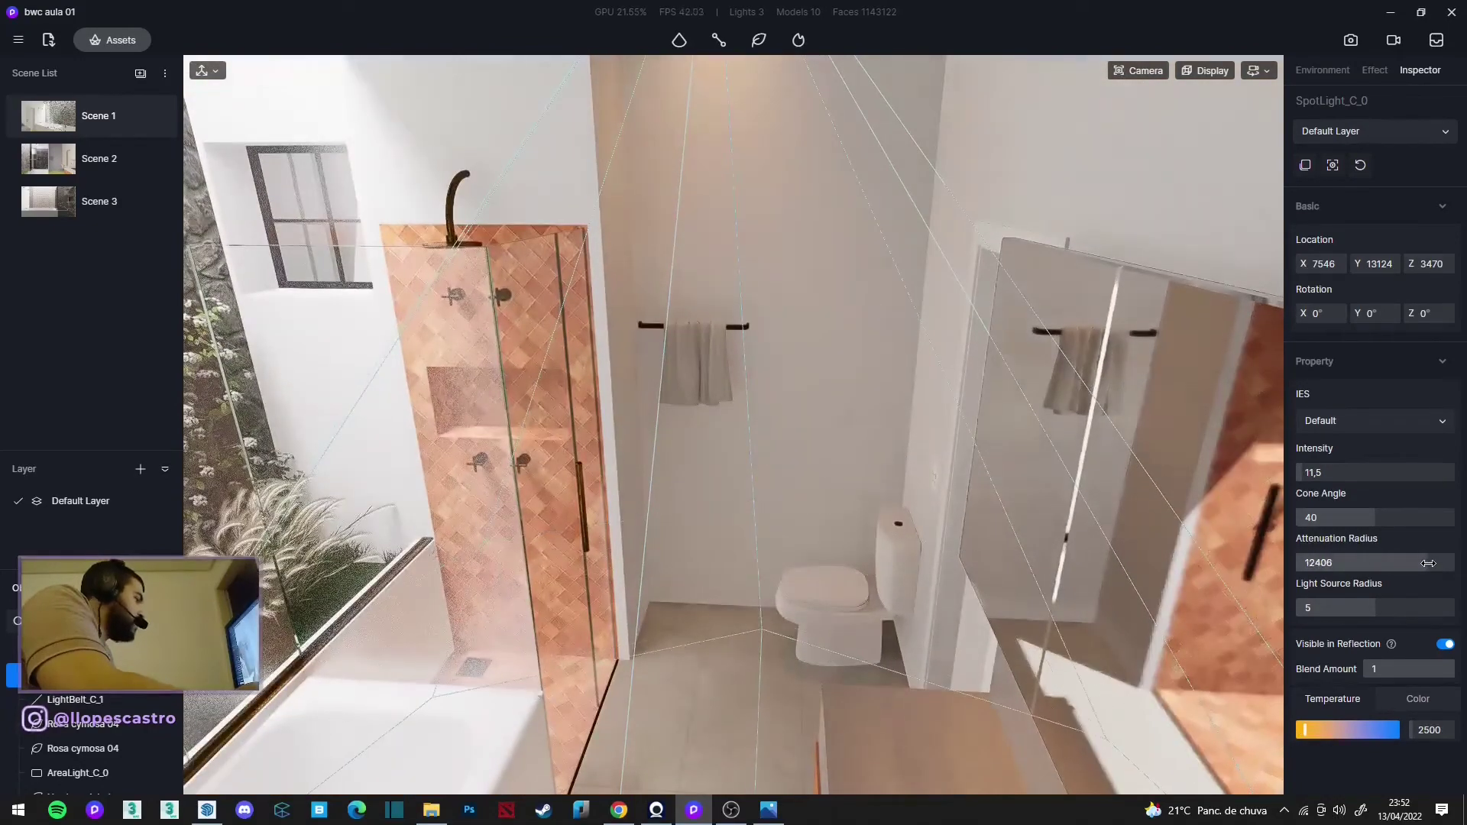
pyautogui.moveTo(1303, 473); pyautogui.dragTo(1309, 474)
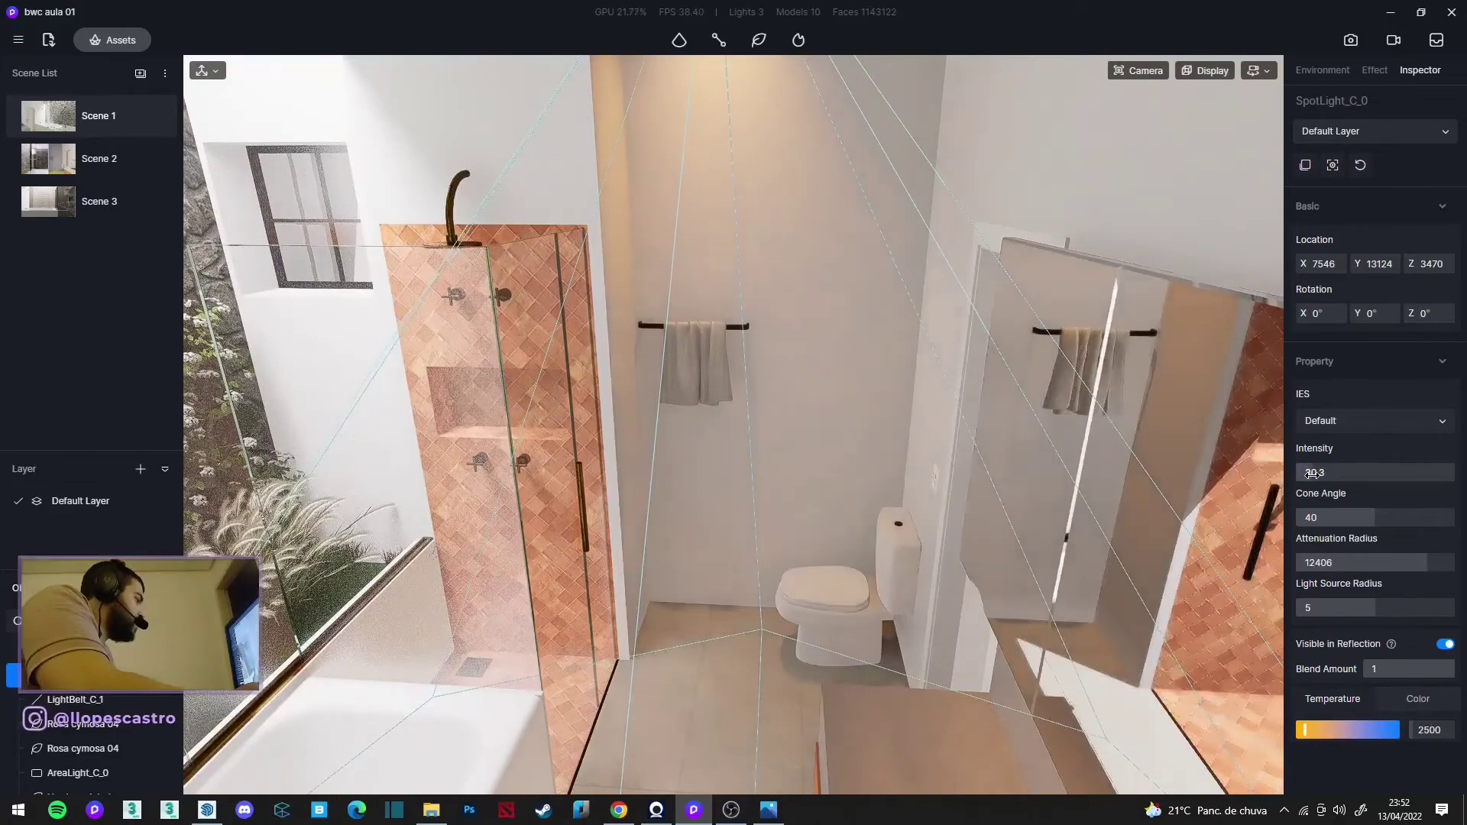
pyautogui.moveTo(909, 565)
pyautogui.mouseDown(button='right')
pyautogui.moveTo(904, 338)
pyautogui.moveTo(887, 367)
pyautogui.mouseUp(button='right')
pyautogui.press('Escape')
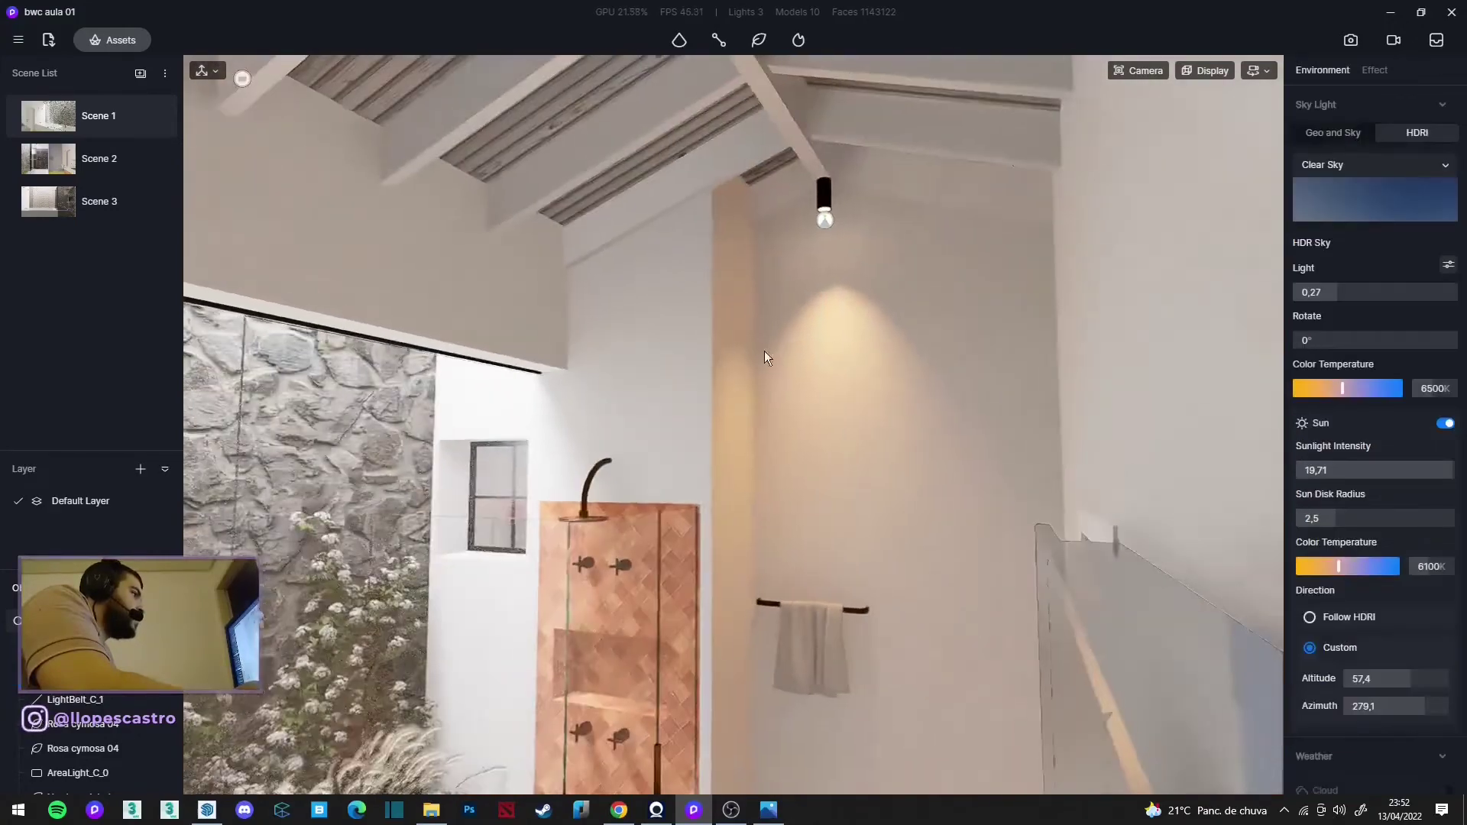
# Step: Select the towel and browse the Fabric category of the Materials asset library
pyautogui.moveTo(765, 351)
pyautogui.mouseDown(button='right')
pyautogui.moveTo(717, 451)
pyautogui.moveTo(1063, 360)
pyautogui.moveTo(855, 368)
pyautogui.moveTo(841, 244)
pyautogui.moveTo(736, 448)
pyautogui.moveTo(718, 278)
pyautogui.moveTo(586, 549)
pyautogui.moveTo(581, 339)
pyautogui.mouseUp(button='right')
pyautogui.scroll(3, 714, 292)
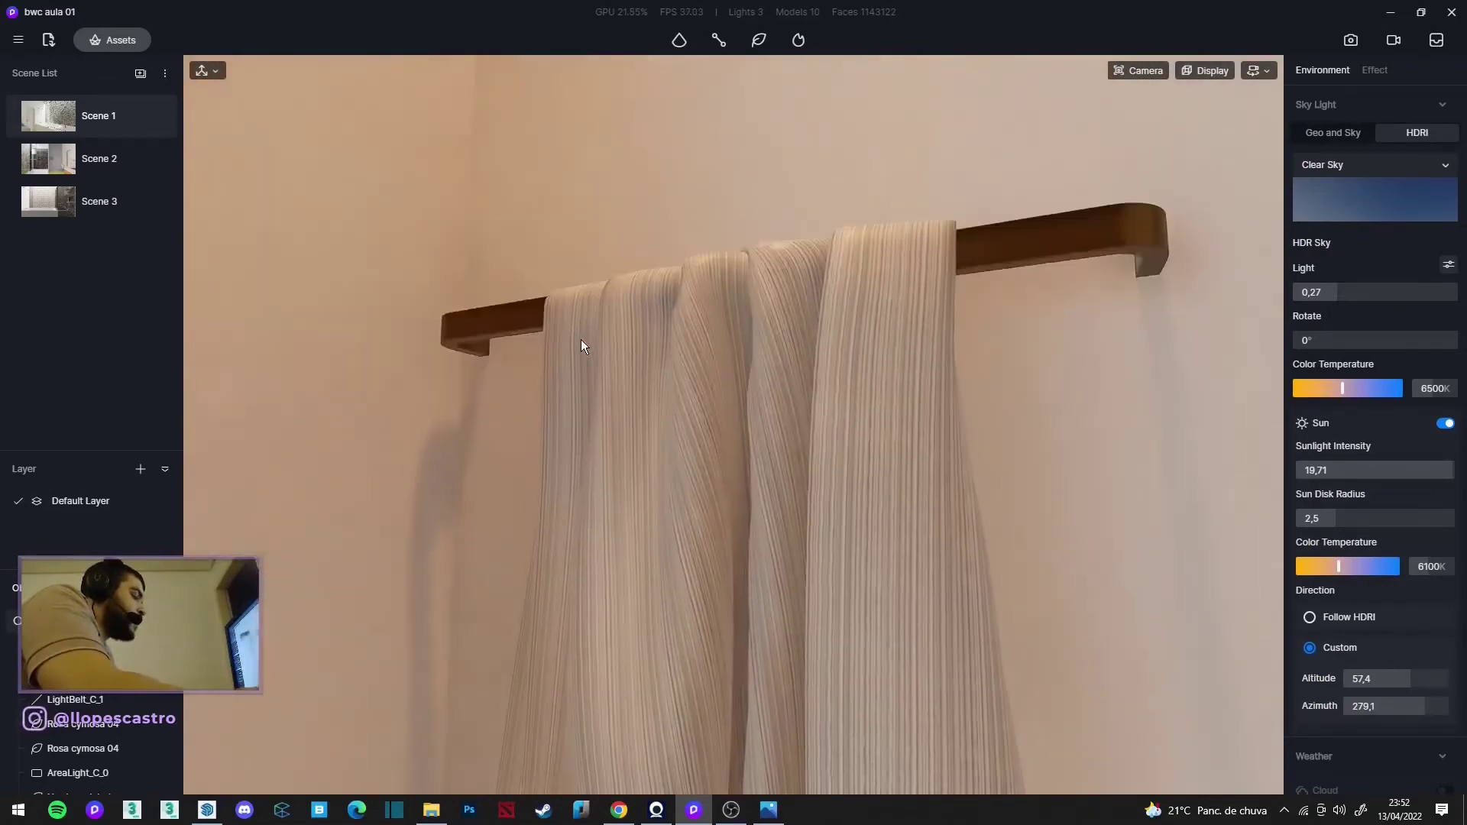
pyautogui.click(580, 339)
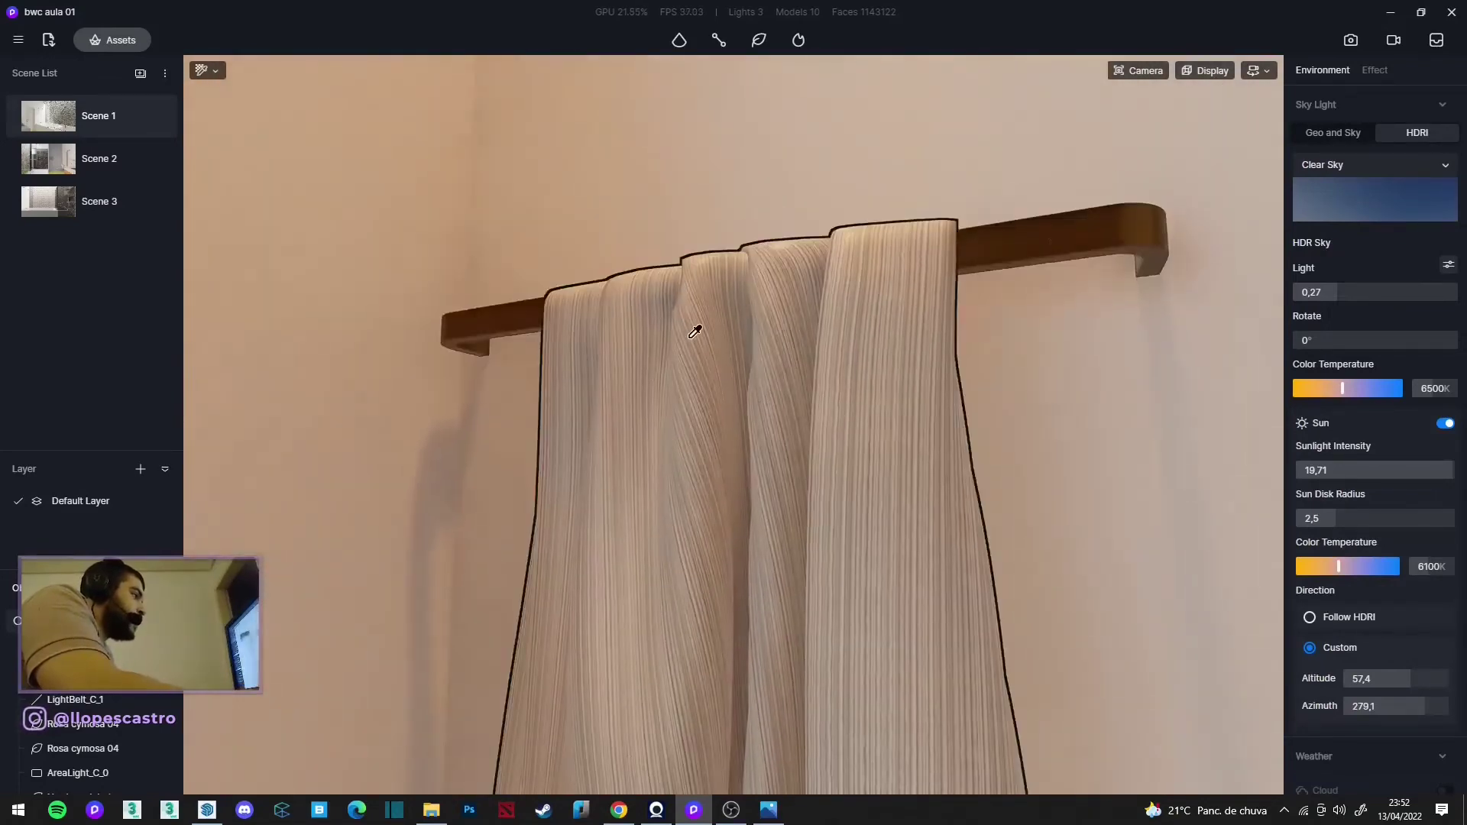
pyautogui.click(122, 41)
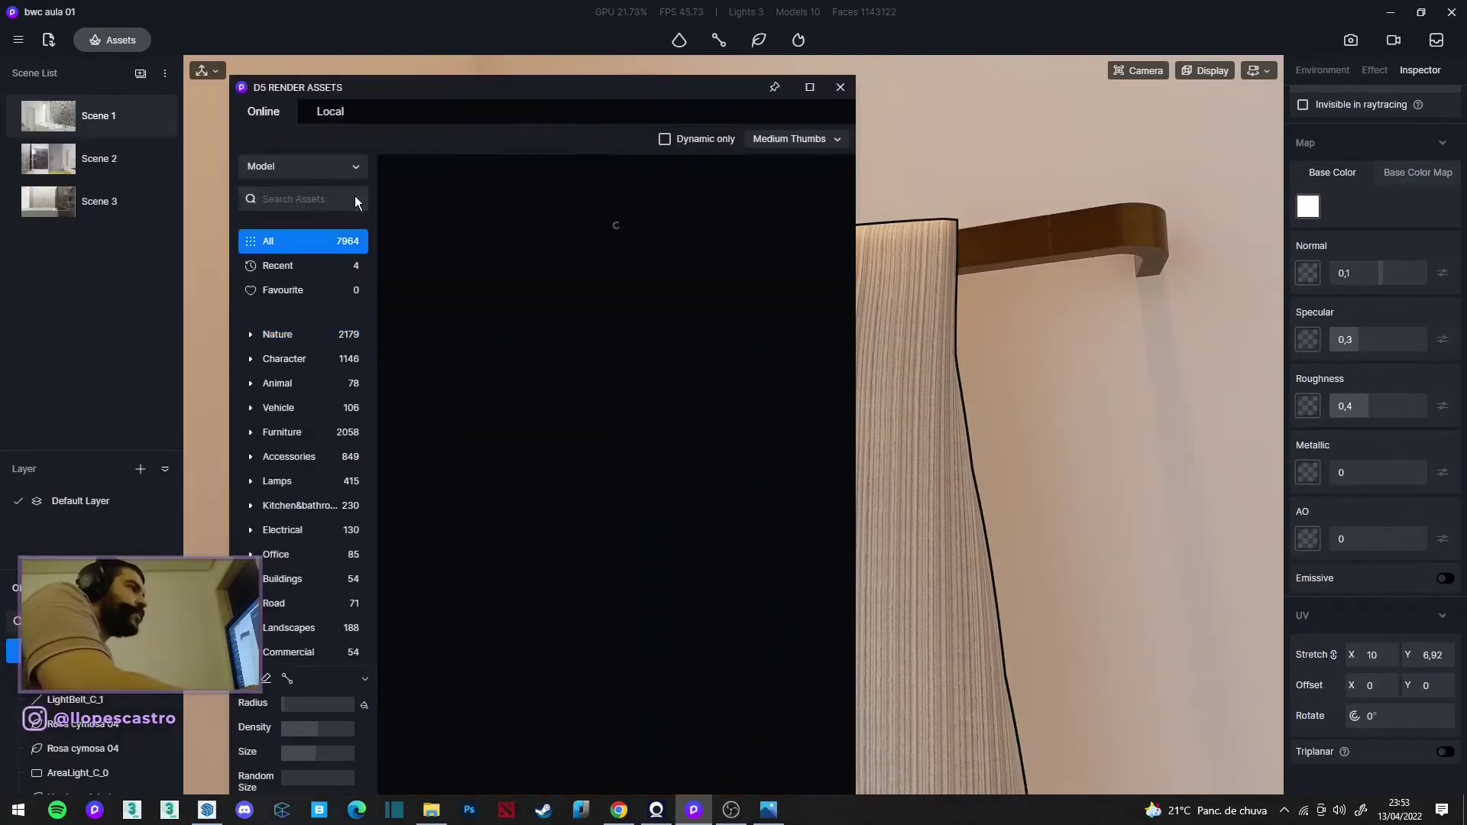
pyautogui.click(298, 168)
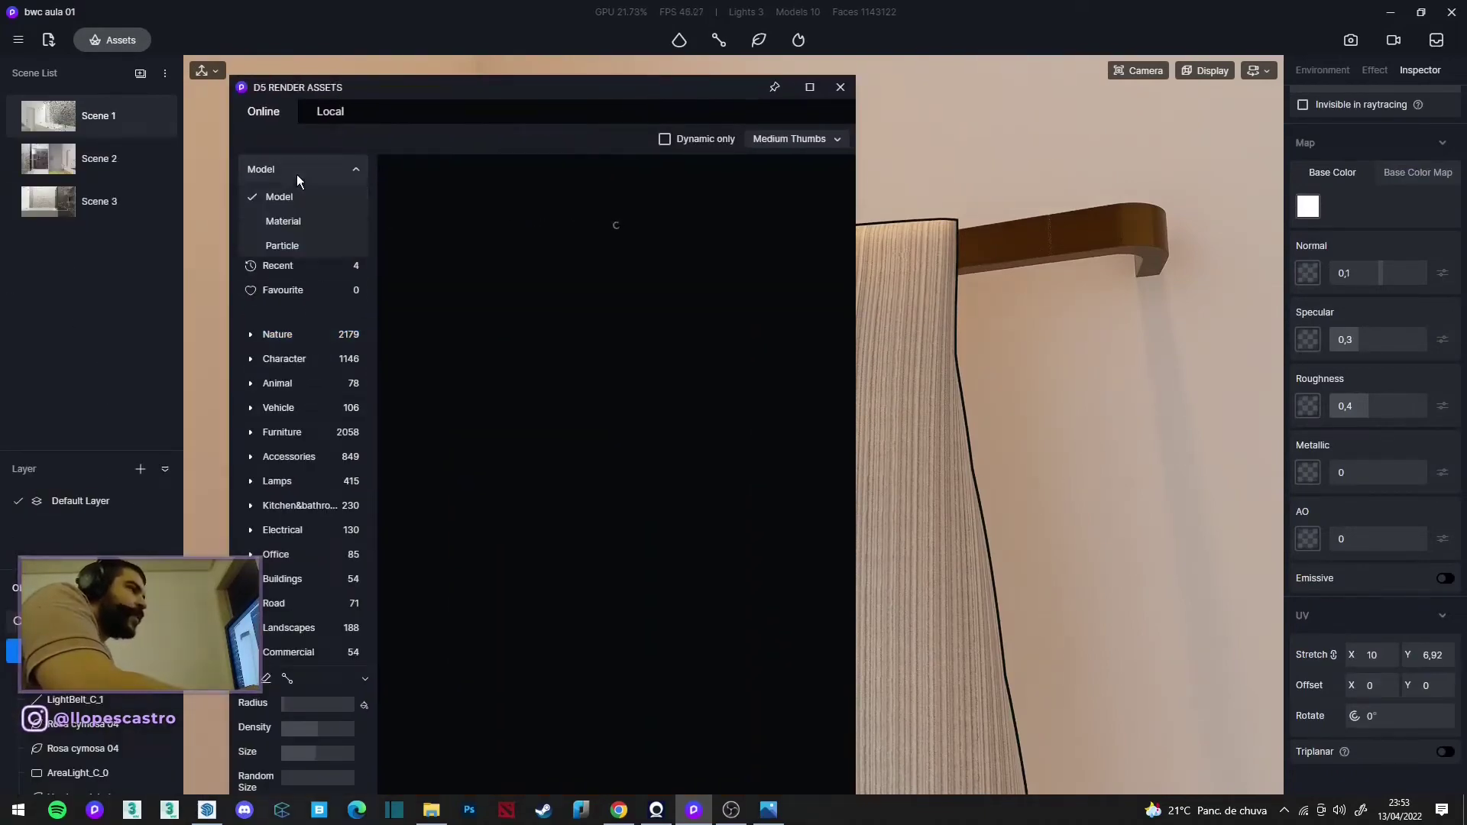
pyautogui.click(295, 221)
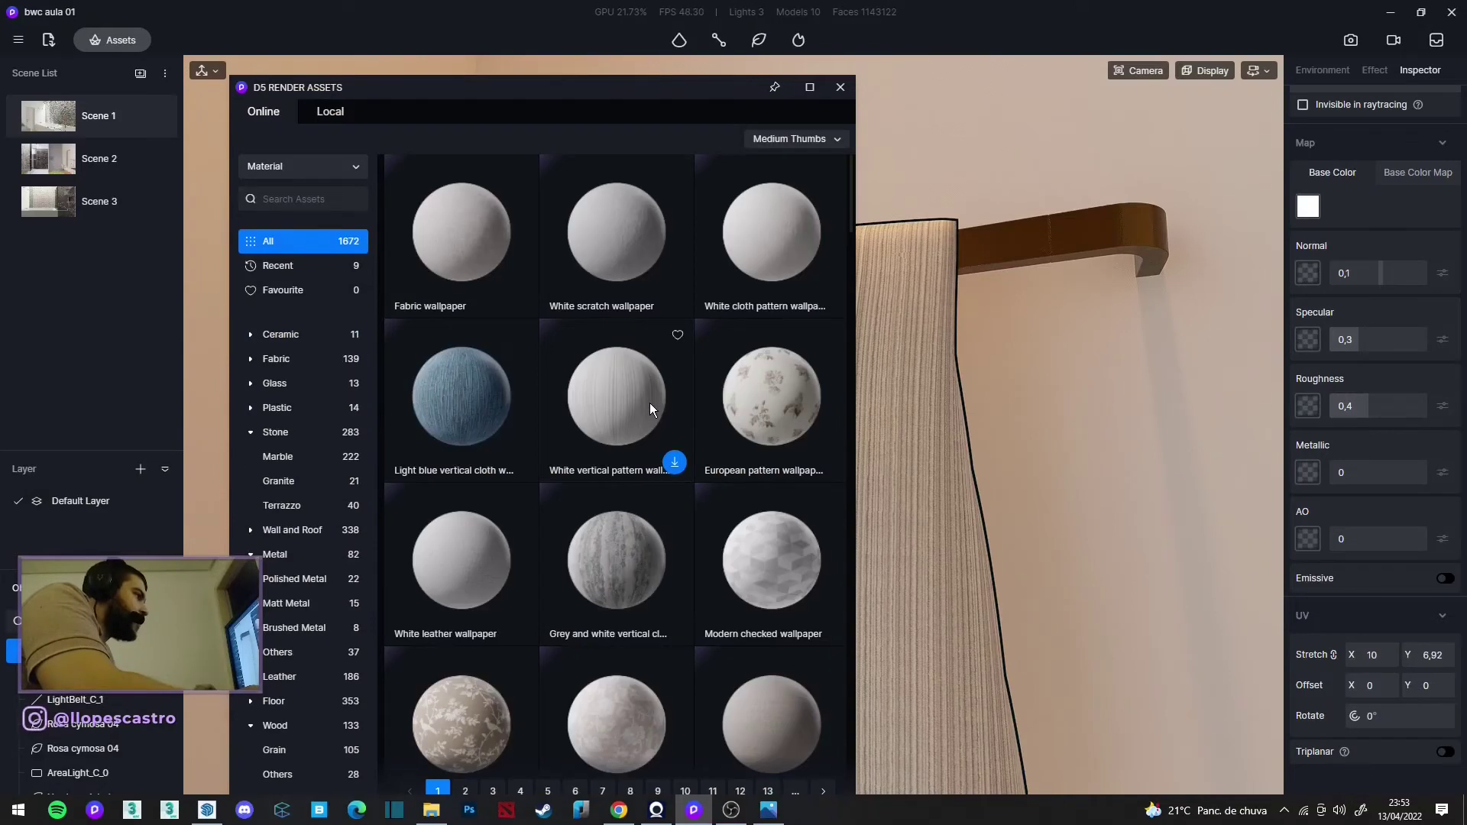
pyautogui.scroll(-2, 650, 402)
pyautogui.scroll(-2, 634, 424)
pyautogui.scroll(-3, 615, 319)
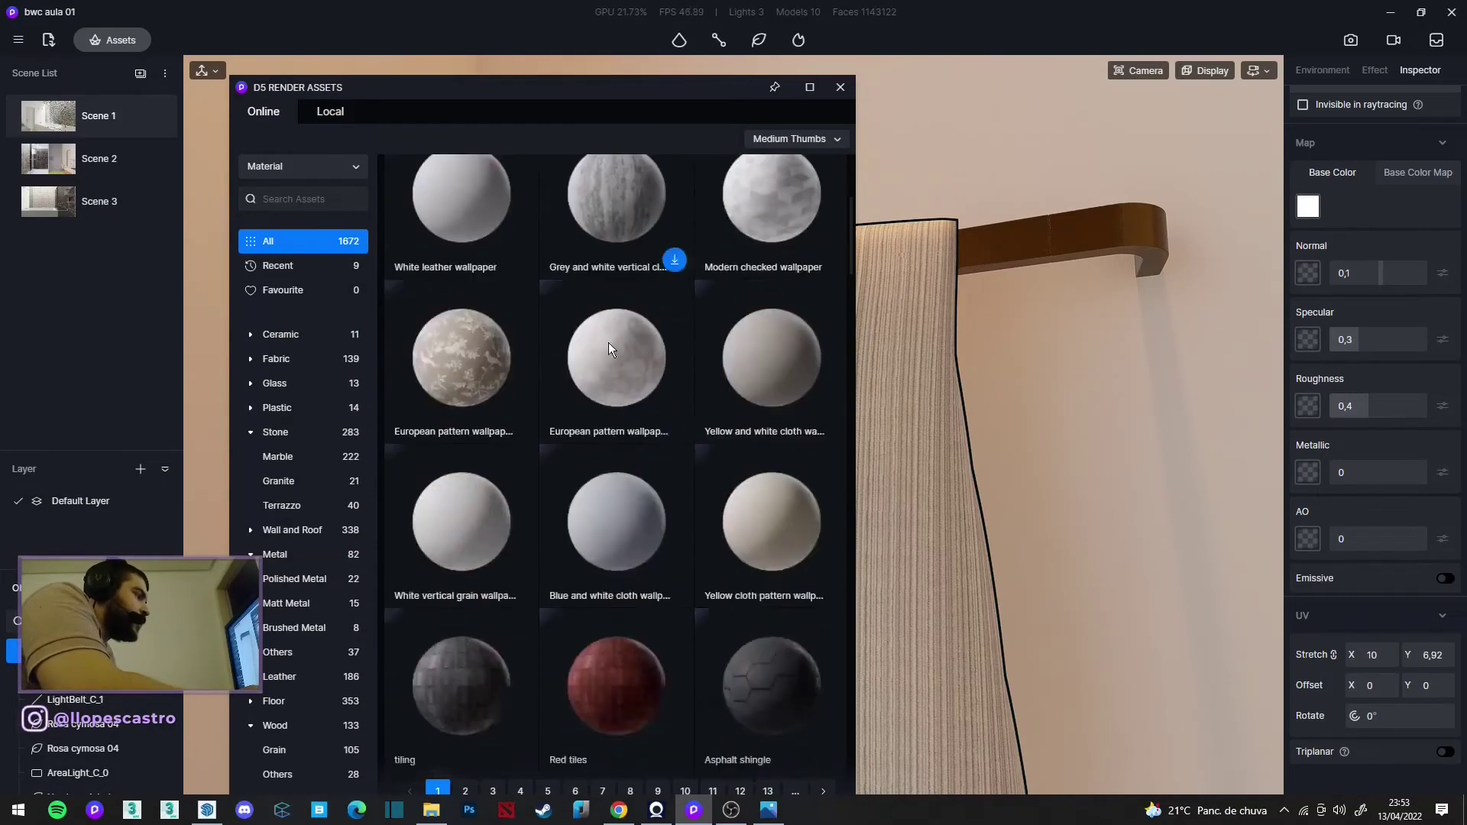
pyautogui.scroll(1, 608, 349)
pyautogui.scroll(2, 609, 348)
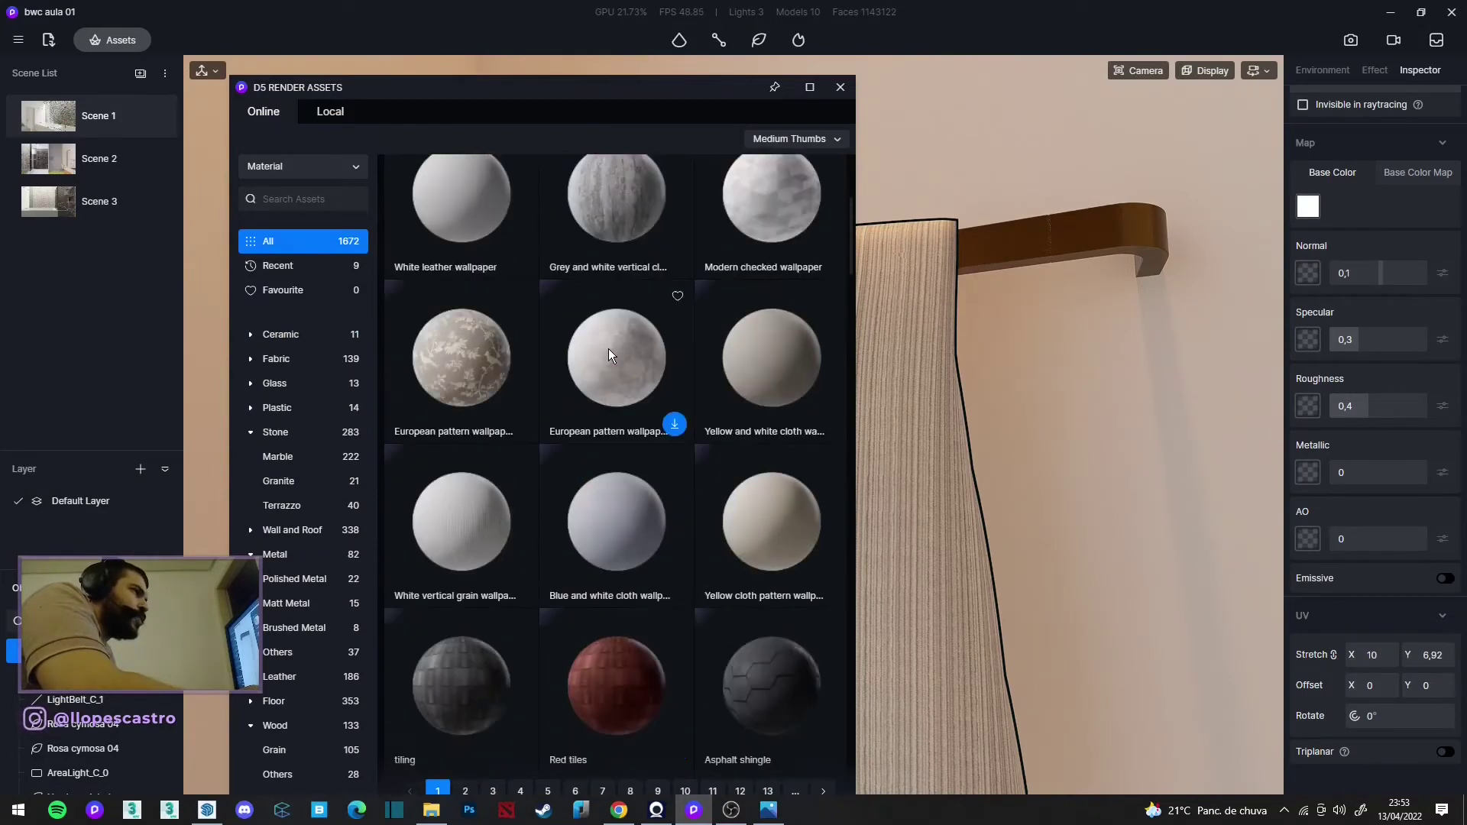
pyautogui.click(281, 359)
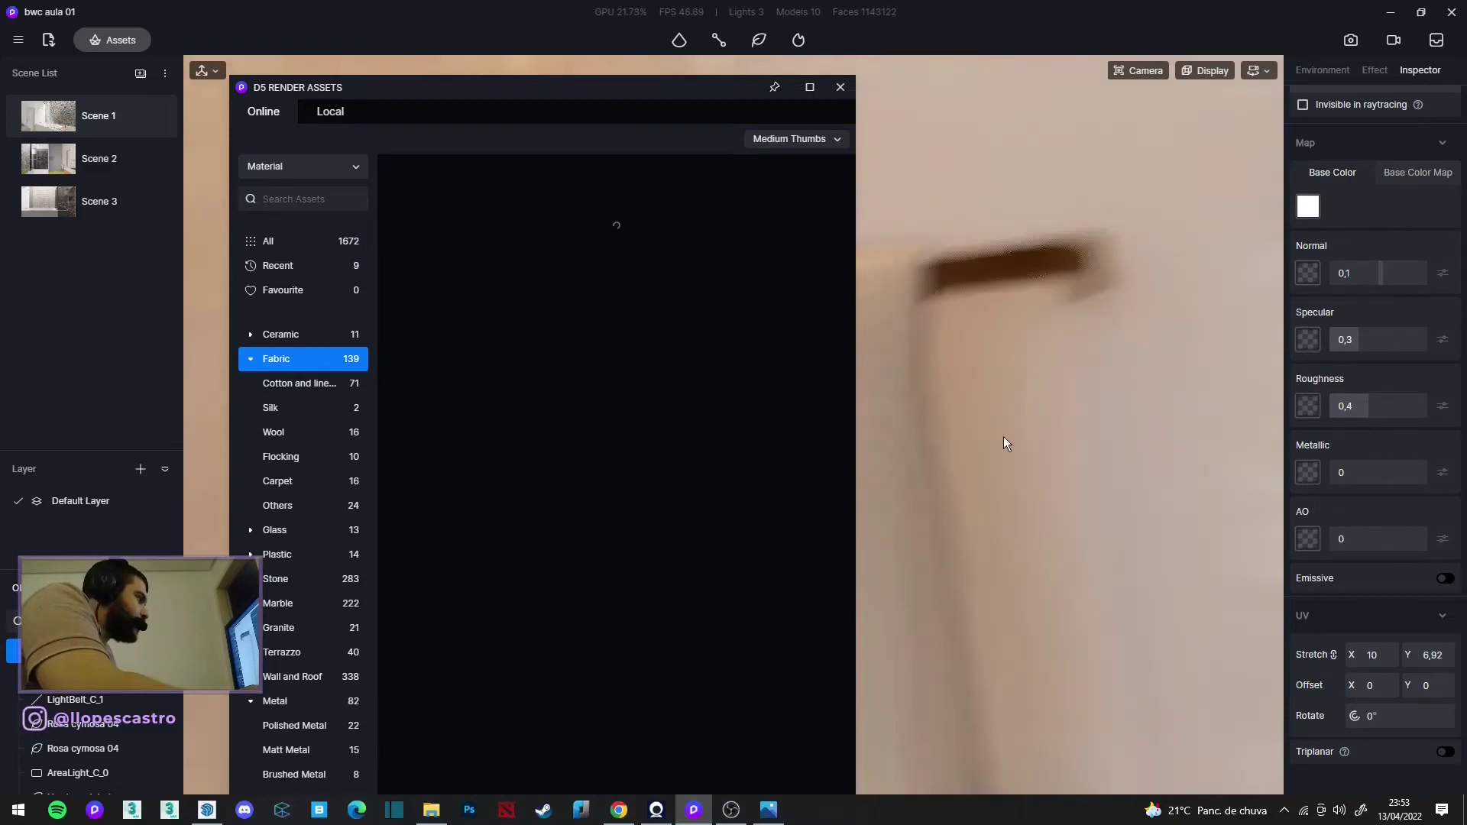
# Step: Find the Light gray linen cloth material and download it
pyautogui.moveTo(1003, 437); pyautogui.dragTo(534, 90, button='right')
pyautogui.moveTo(533, 90)
pyautogui.mouseDown()
pyautogui.moveTo(453, 400)
pyautogui.moveTo(484, 58)
pyautogui.moveTo(590, 37)
pyautogui.mouseUp()
pyautogui.moveTo(951, 223)
pyautogui.mouseDown(button='right')
pyautogui.moveTo(1091, 256)
pyautogui.moveTo(1006, 285)
pyautogui.mouseUp(button='right')
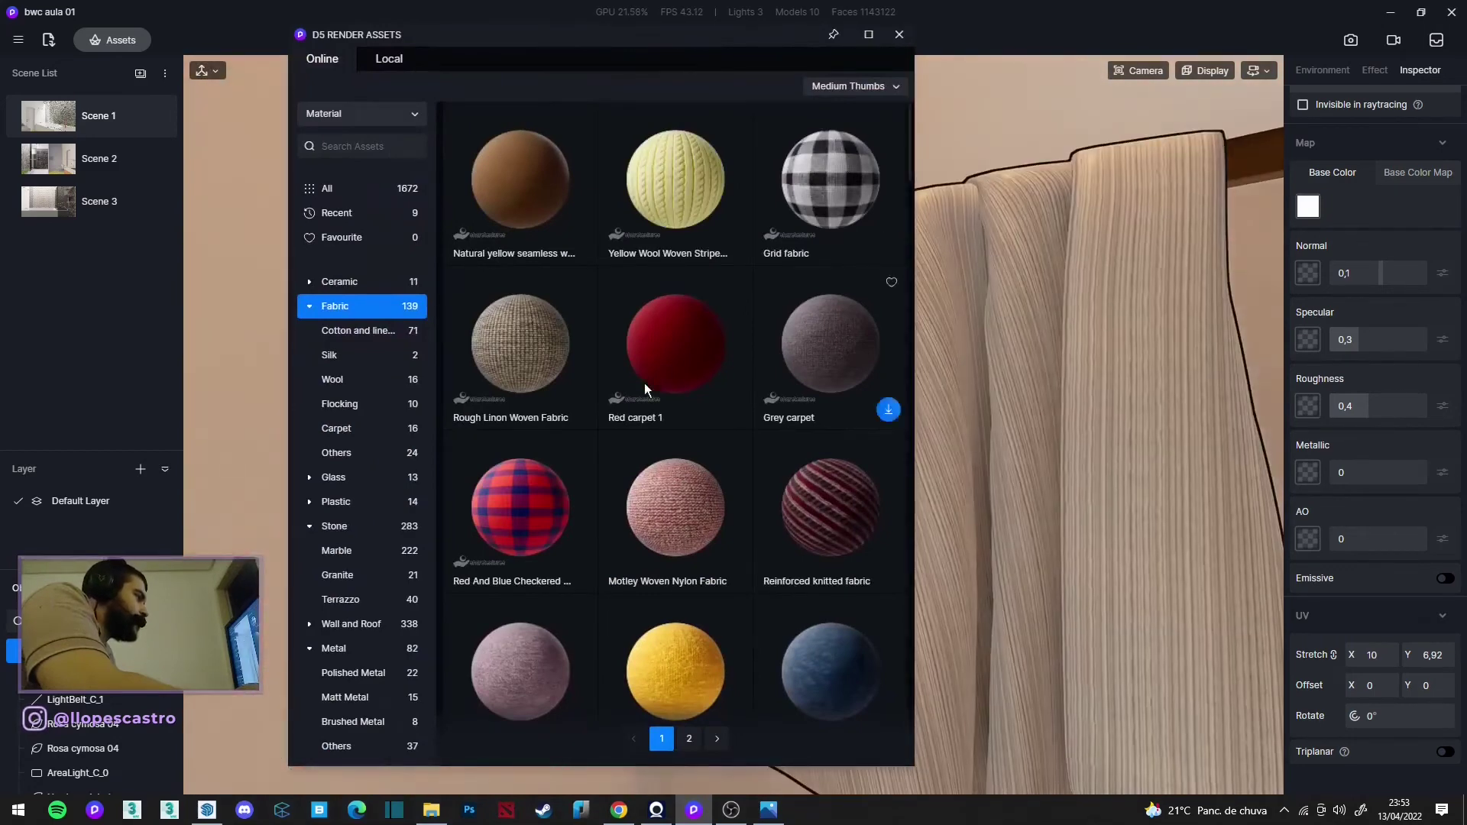
pyautogui.scroll(-5, 648, 381)
pyautogui.scroll(-3, 682, 366)
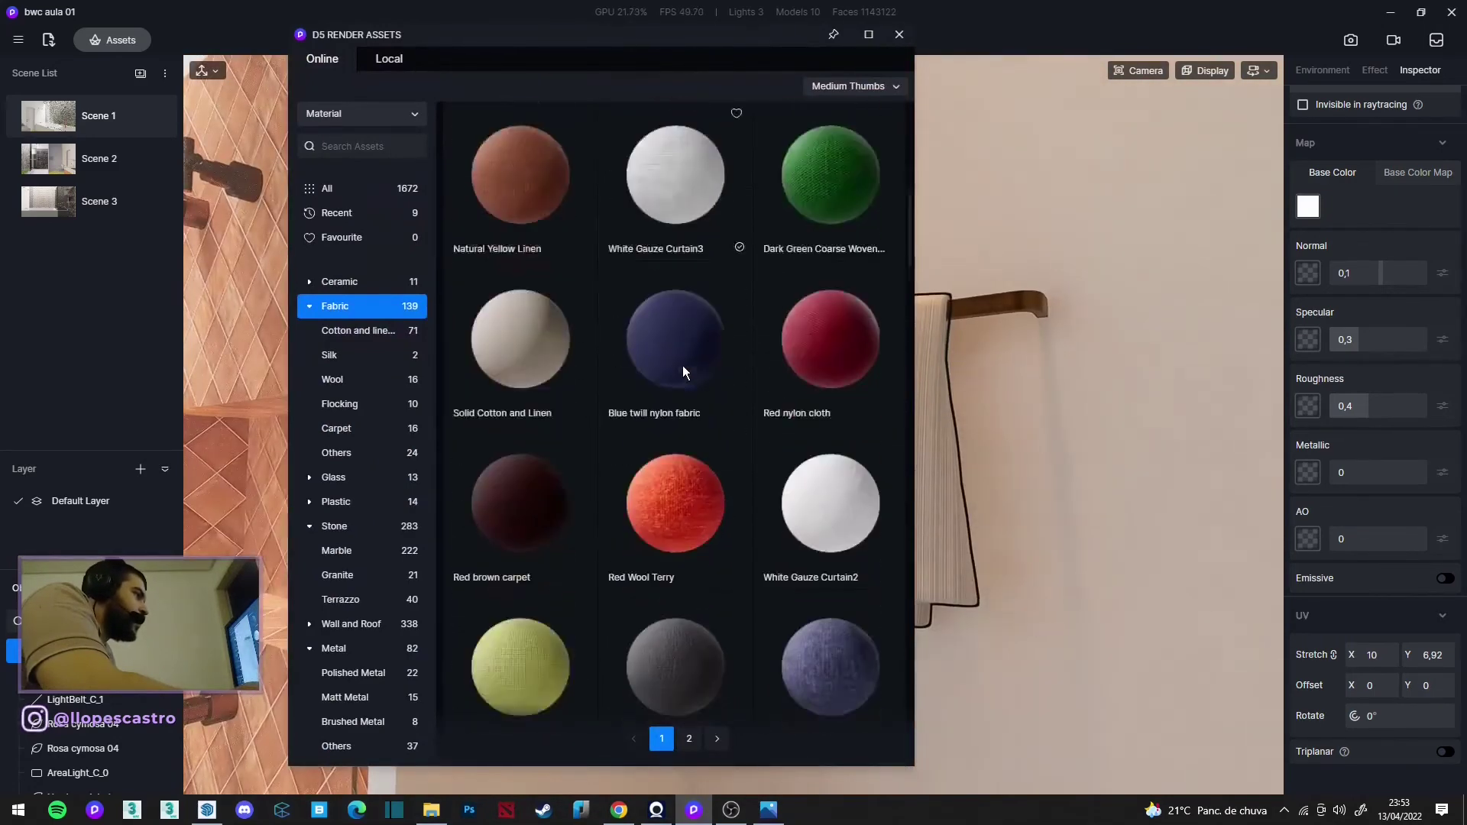
pyautogui.scroll(-2, 682, 365)
pyautogui.scroll(-2, 682, 365)
pyautogui.scroll(-2, 681, 366)
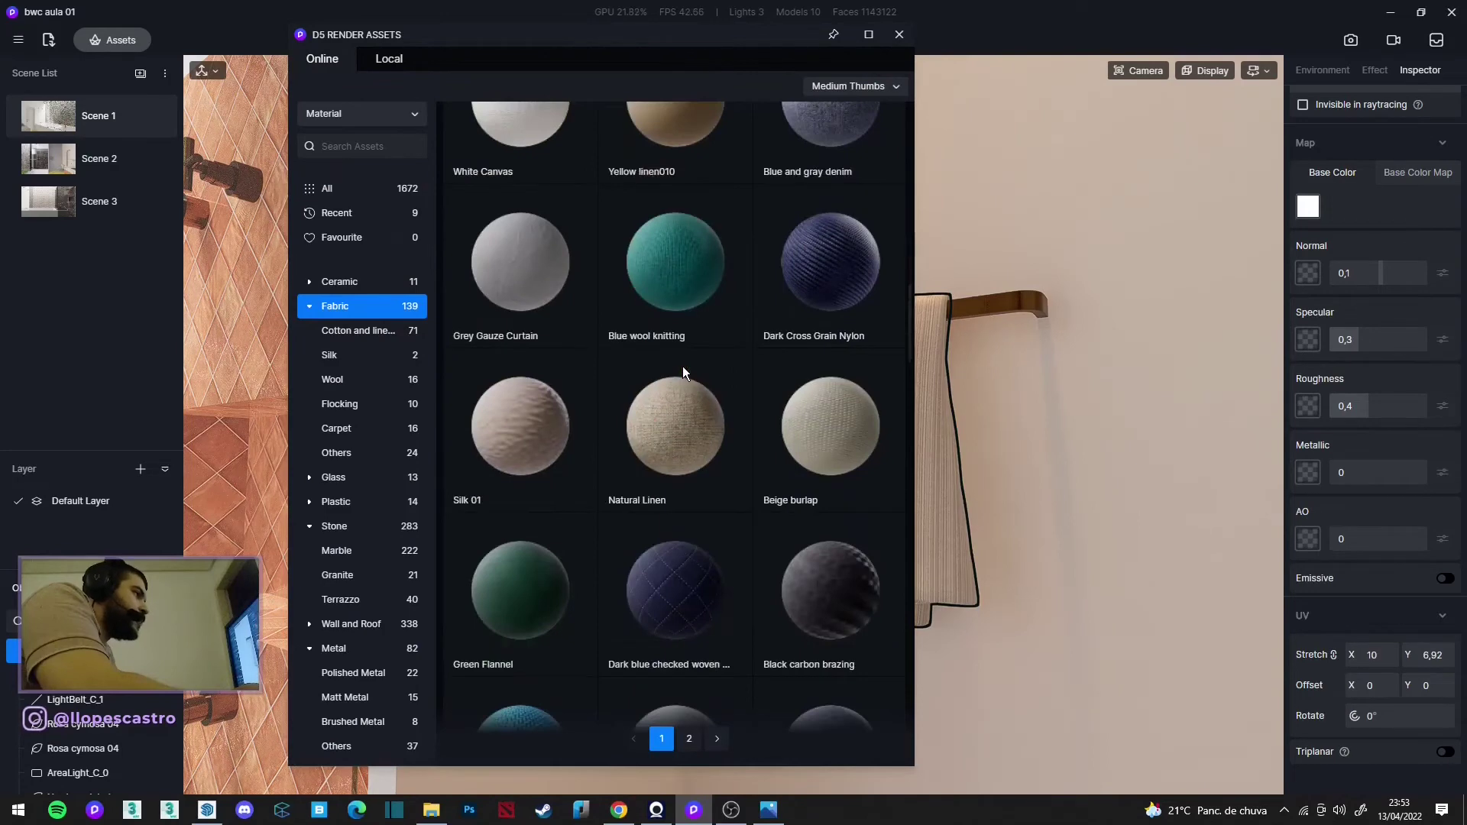
pyautogui.scroll(-2, 552, 301)
pyautogui.scroll(-1, 552, 301)
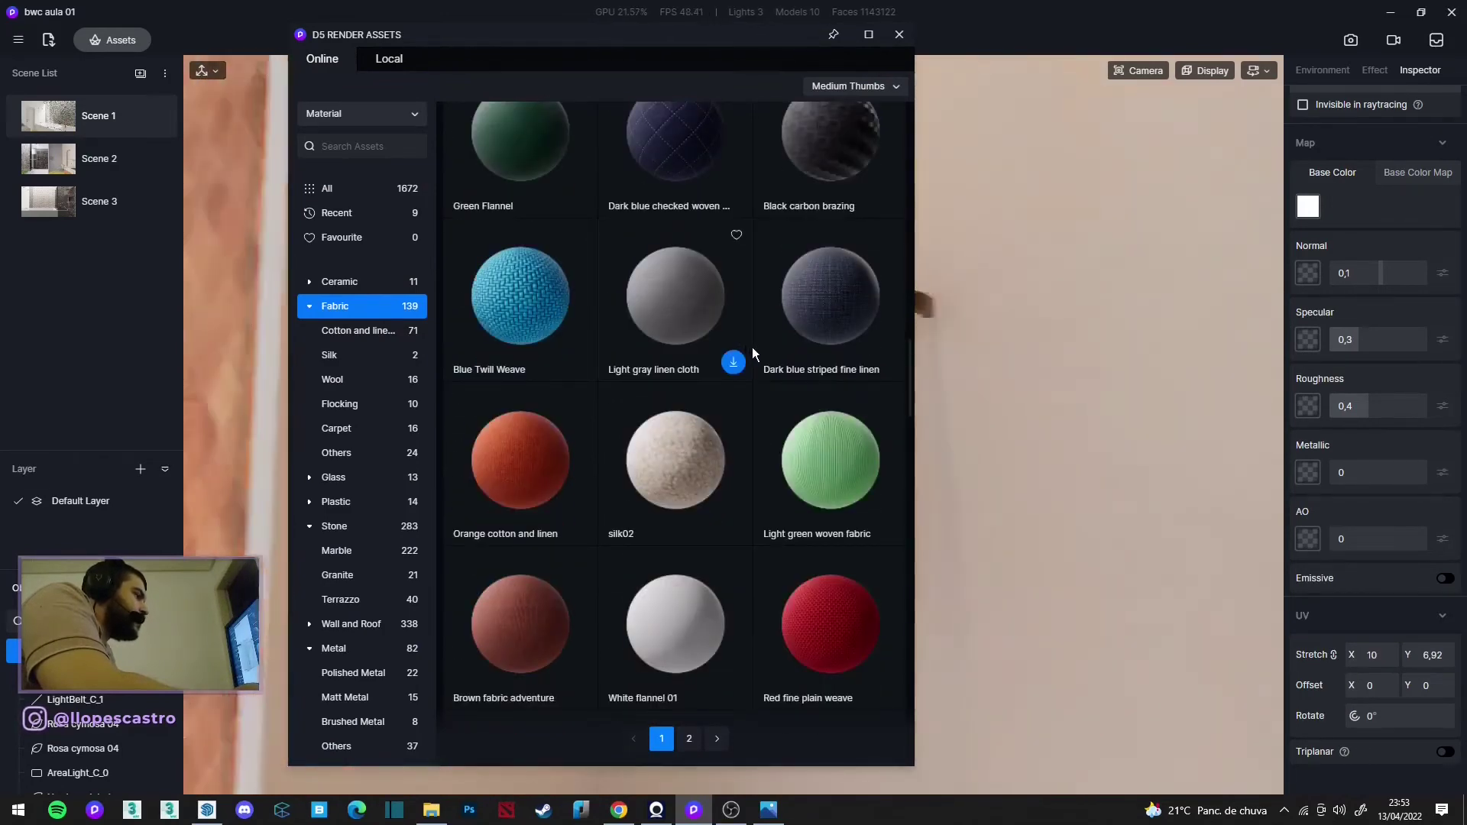
pyautogui.click(734, 363)
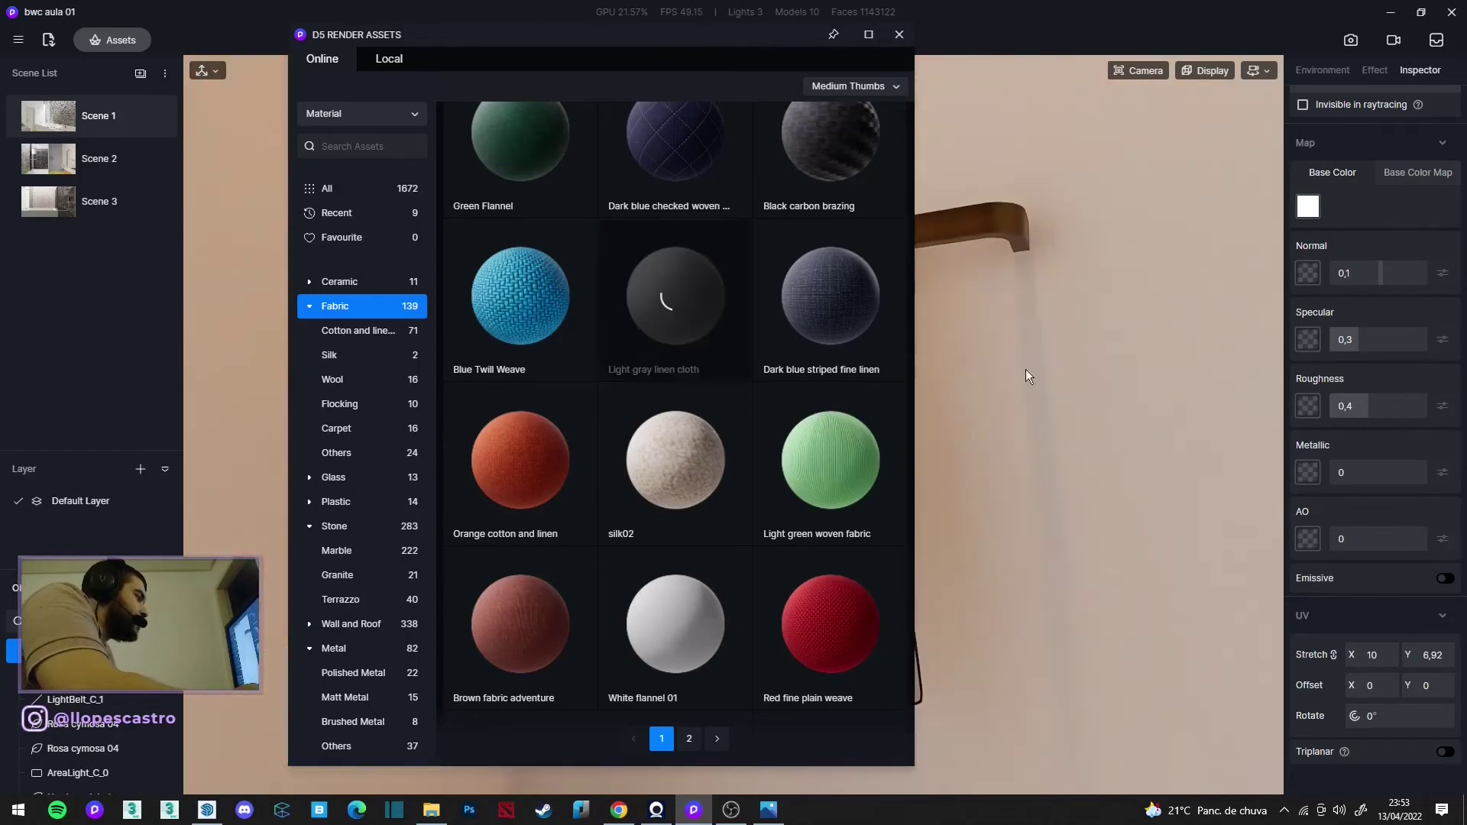
pyautogui.moveTo(727, 25); pyautogui.dragTo(565, 42)
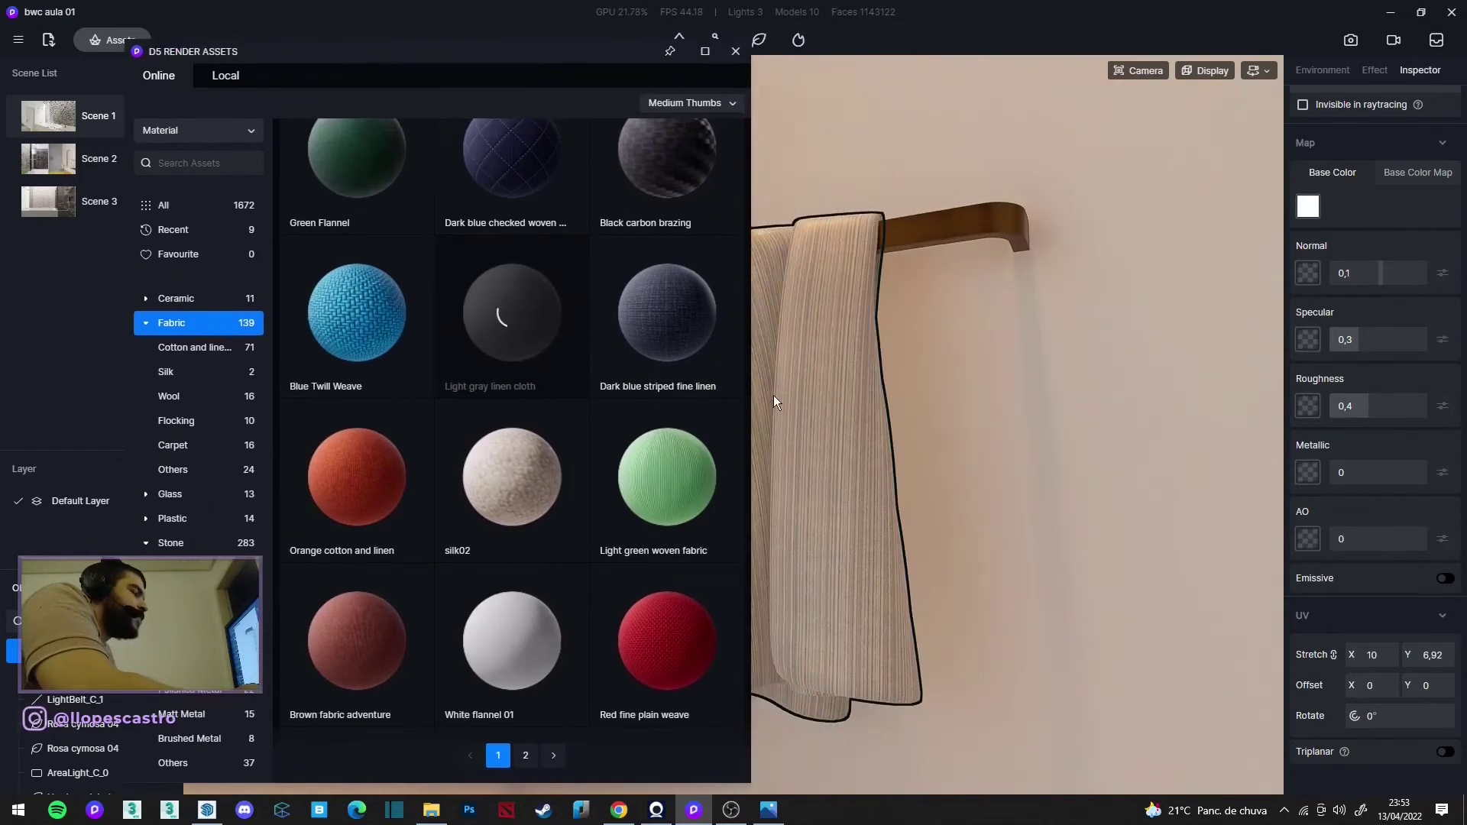
pyautogui.scroll(3, 1030, 423)
pyautogui.scroll(3, 958, 414)
pyautogui.scroll(3, 948, 255)
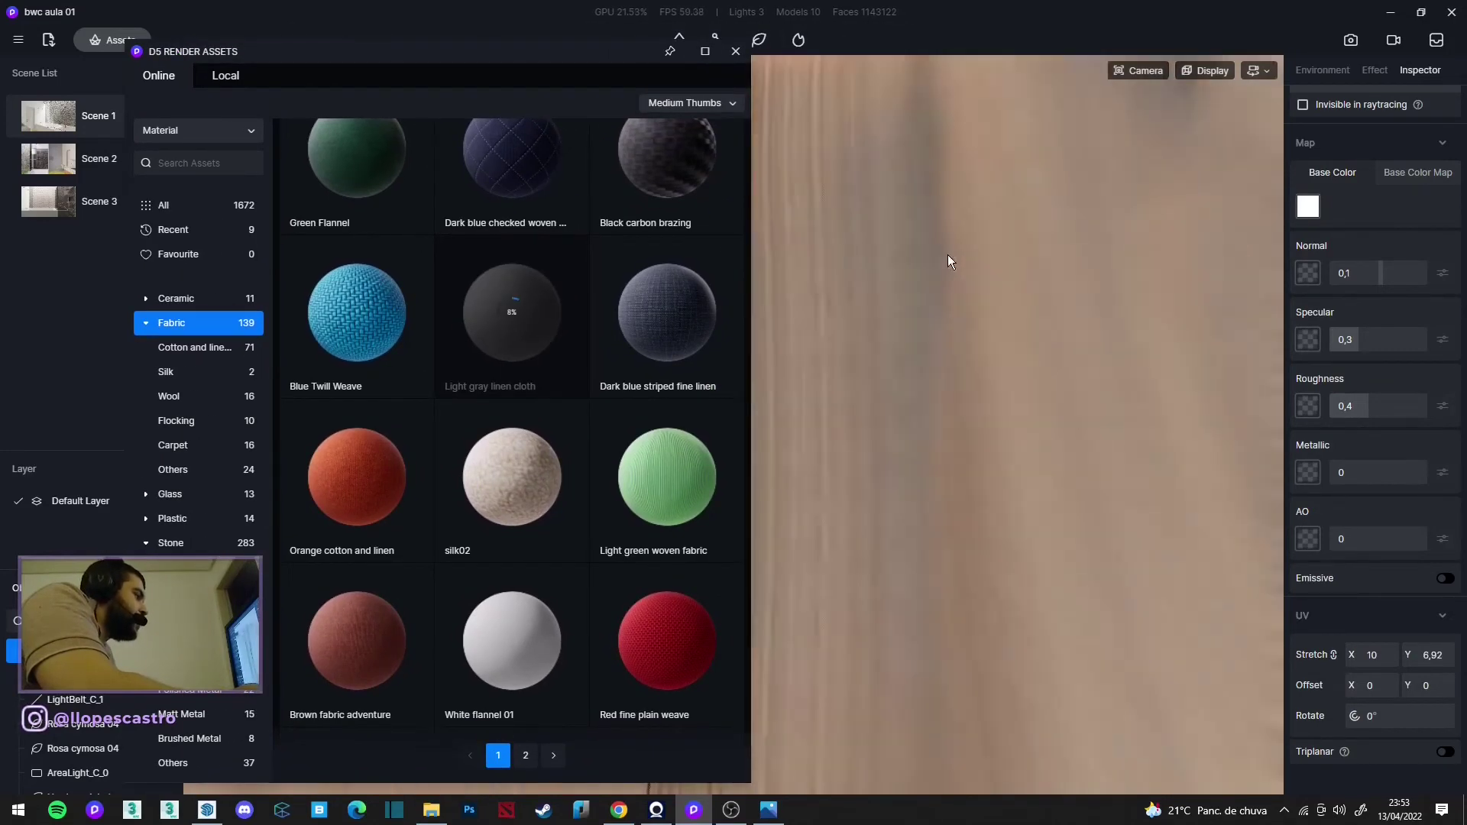
pyautogui.scroll(-3, 948, 254)
pyautogui.scroll(-3, 935, 286)
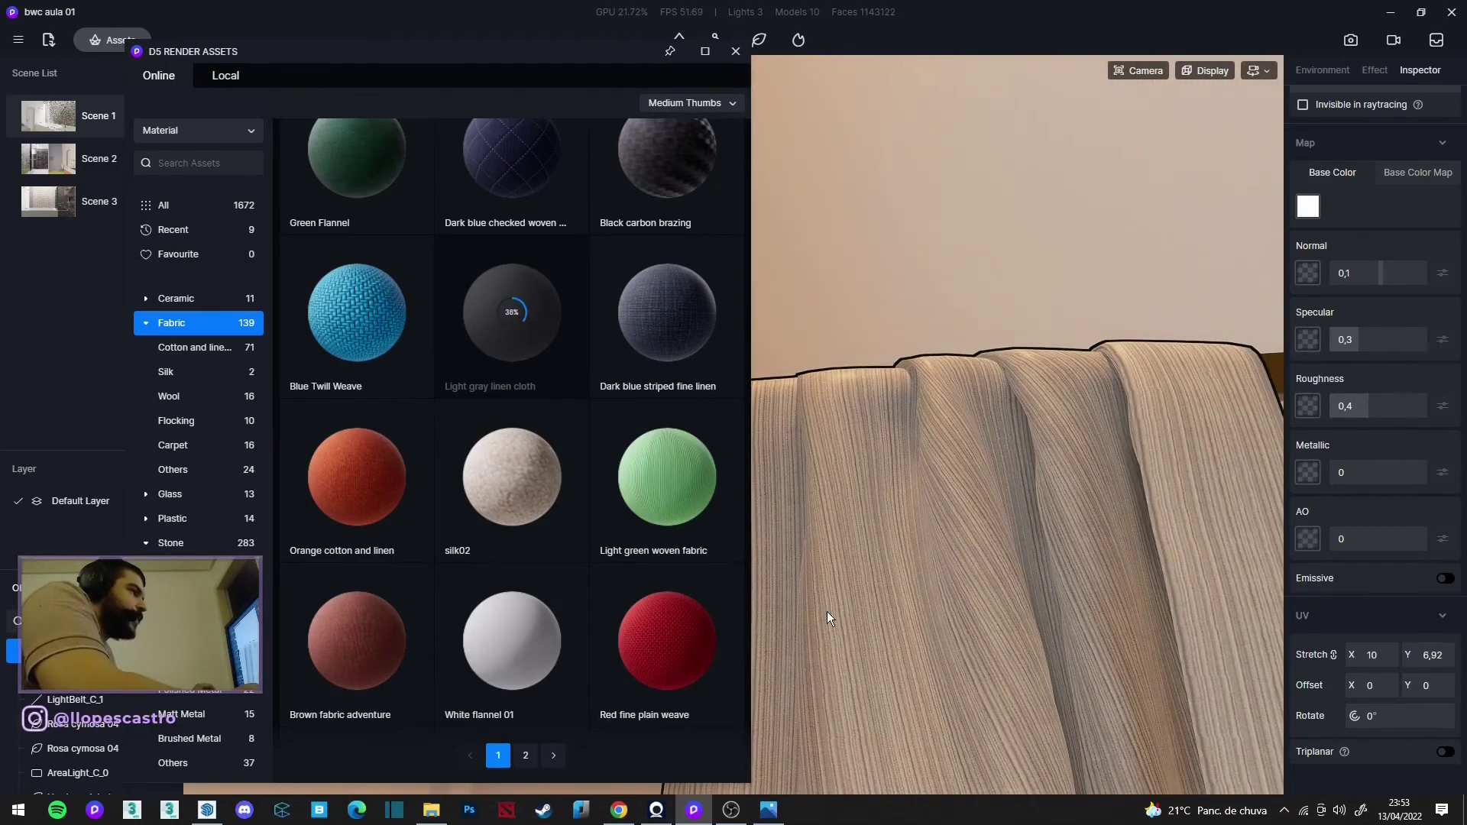
pyautogui.scroll(-3, 472, 518)
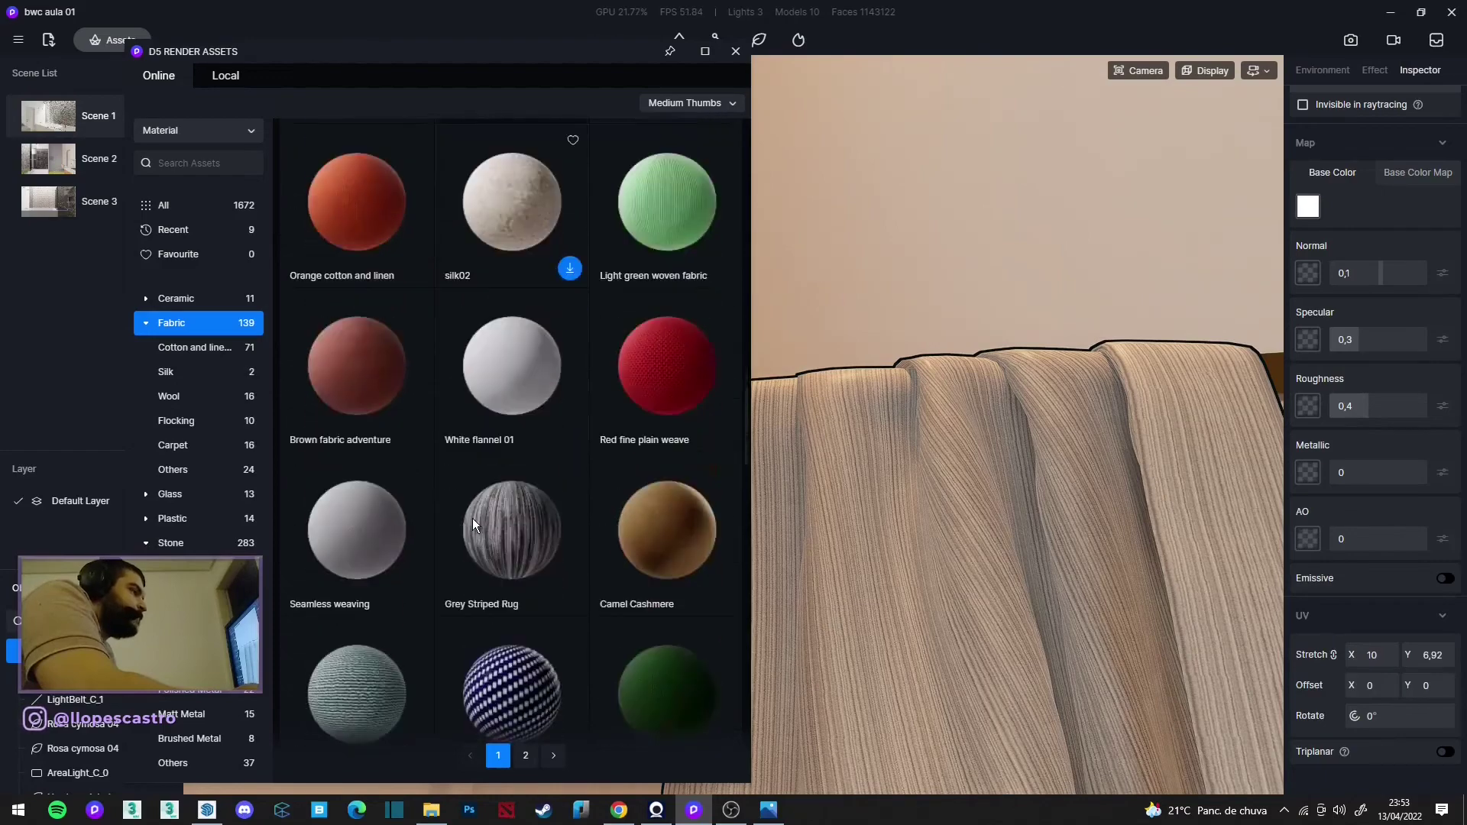
pyautogui.scroll(-3, 472, 518)
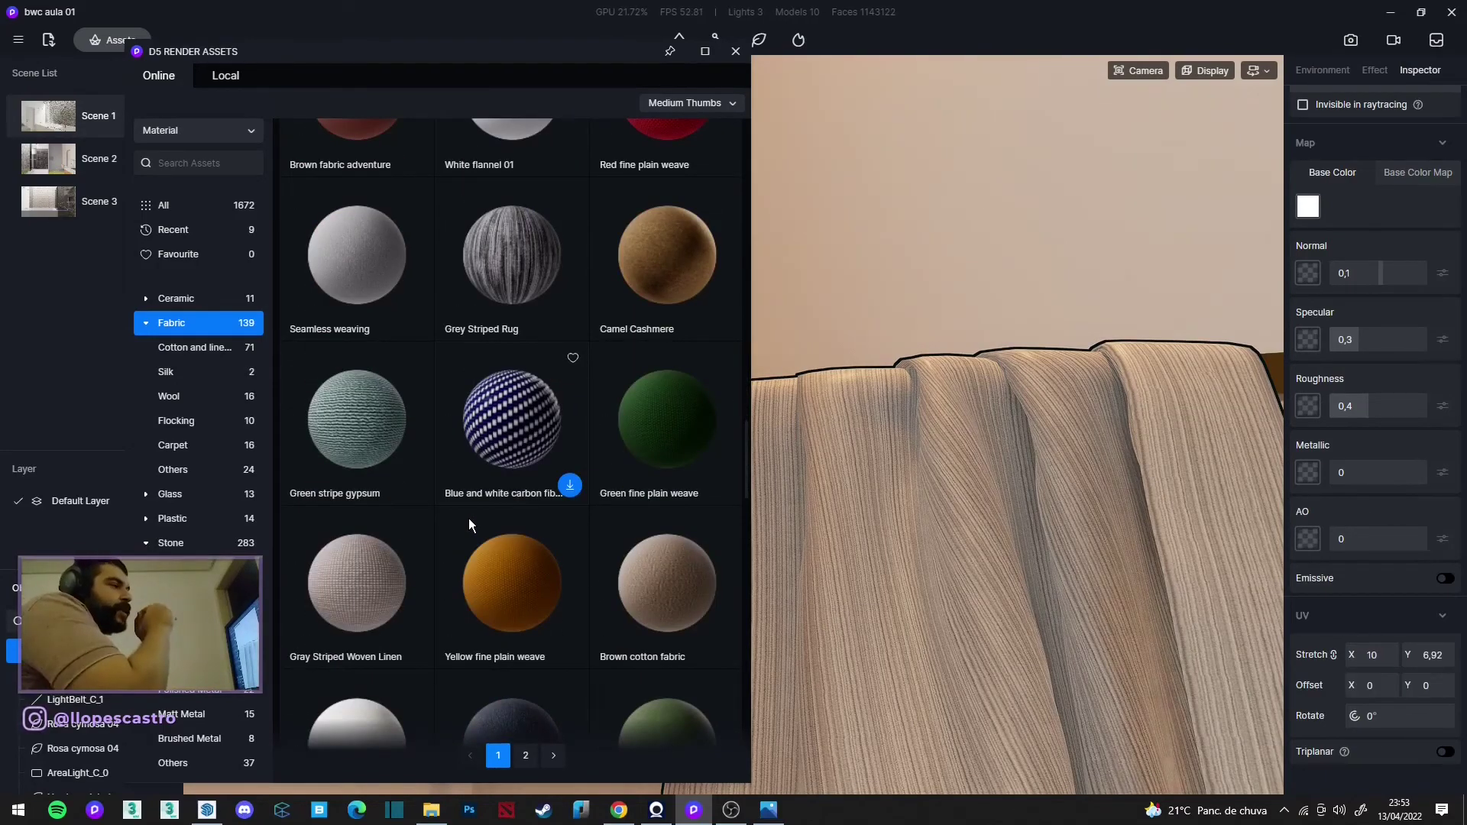
pyautogui.moveTo(356, 530)
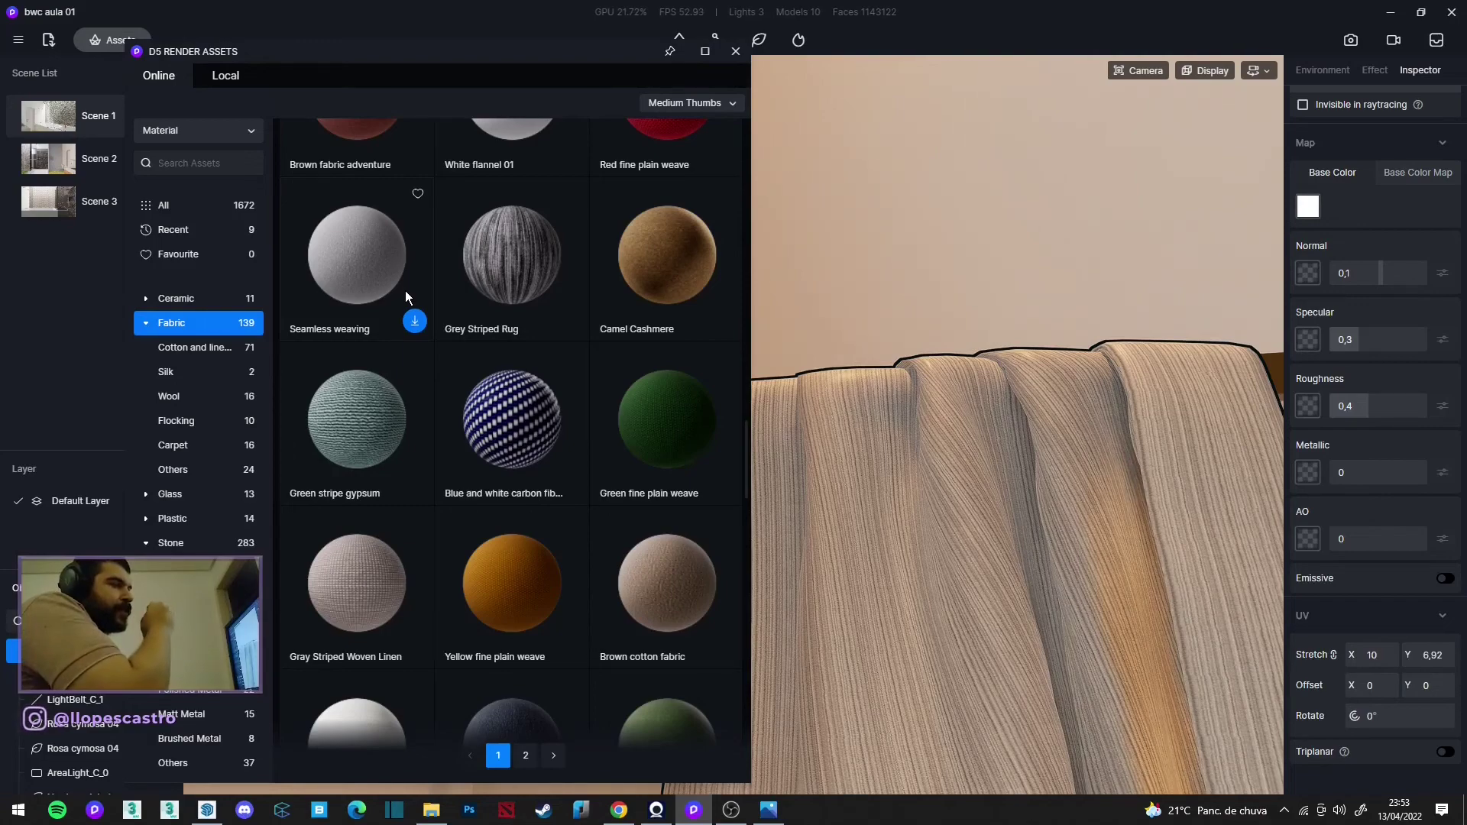
pyautogui.scroll(2, 493, 339)
pyautogui.scroll(2, 503, 346)
pyautogui.scroll(2, 512, 359)
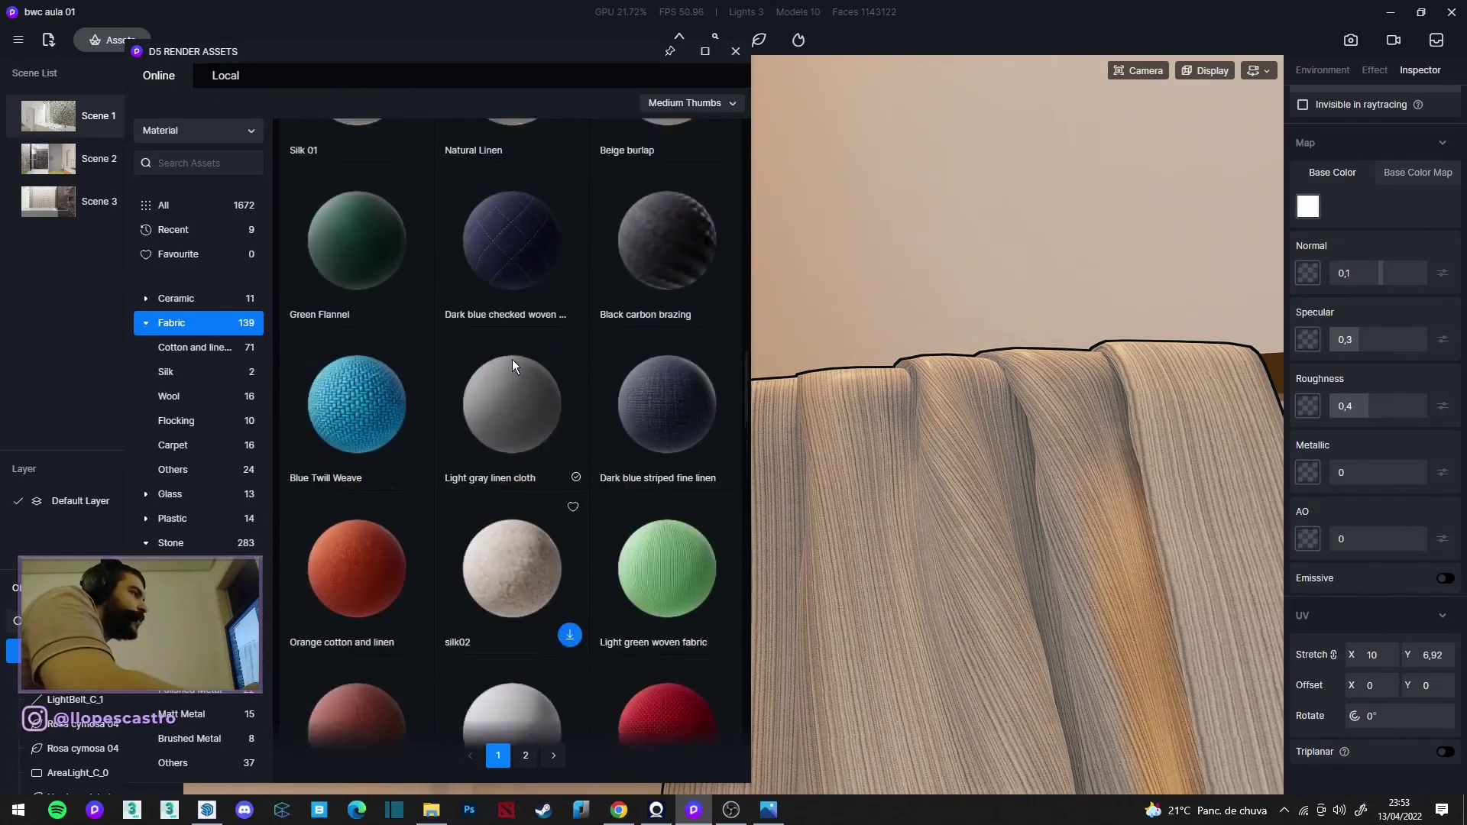
pyautogui.scroll(1, 512, 359)
# Step: Apply Light gray linen cloth to the towel with UV stretch 2 by 2 and falloff 2.5
pyautogui.moveTo(501, 456); pyautogui.dragTo(930, 405)
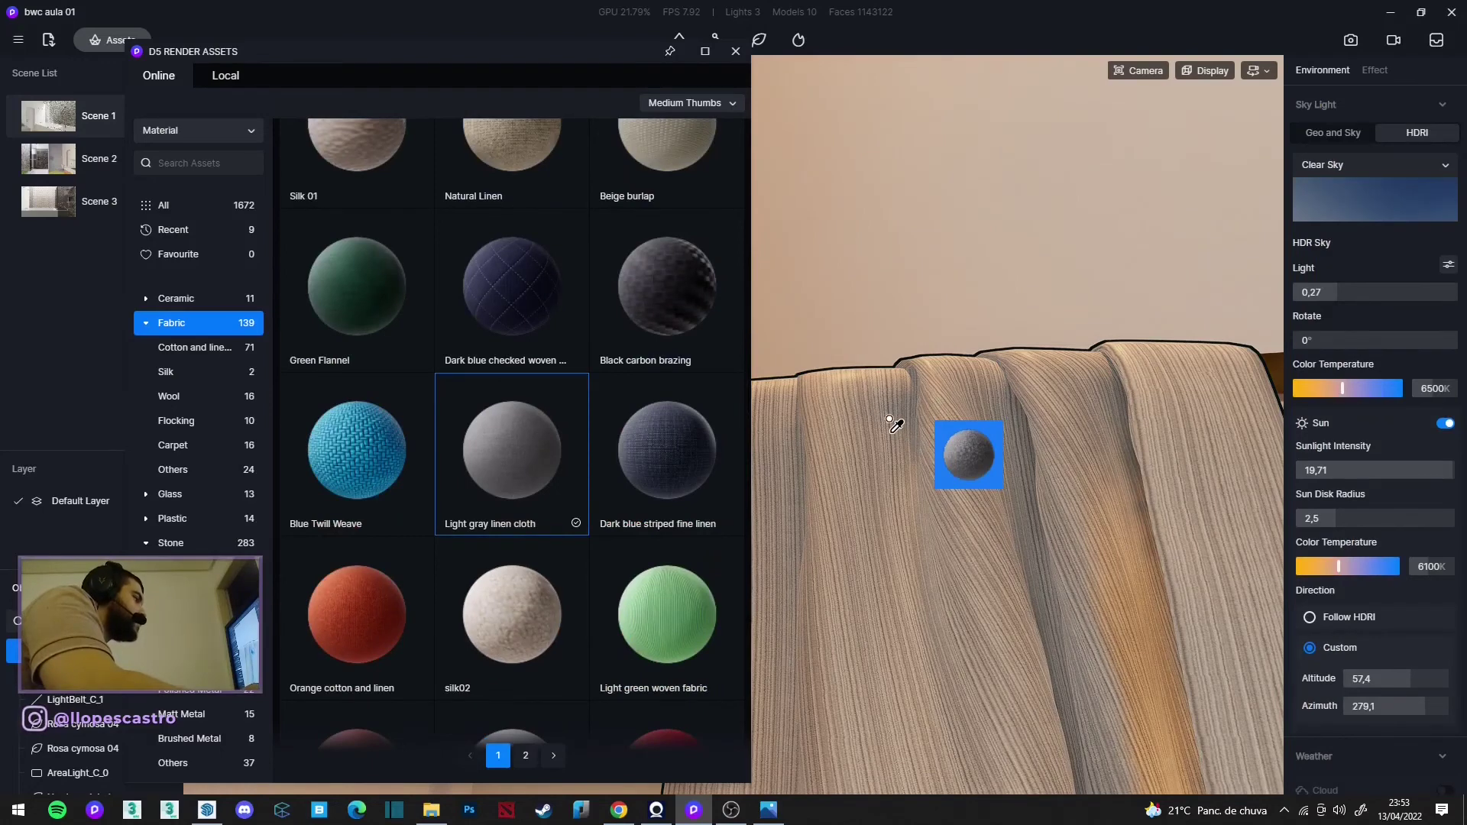
pyautogui.moveTo(893, 423); pyautogui.dragTo(892, 425)
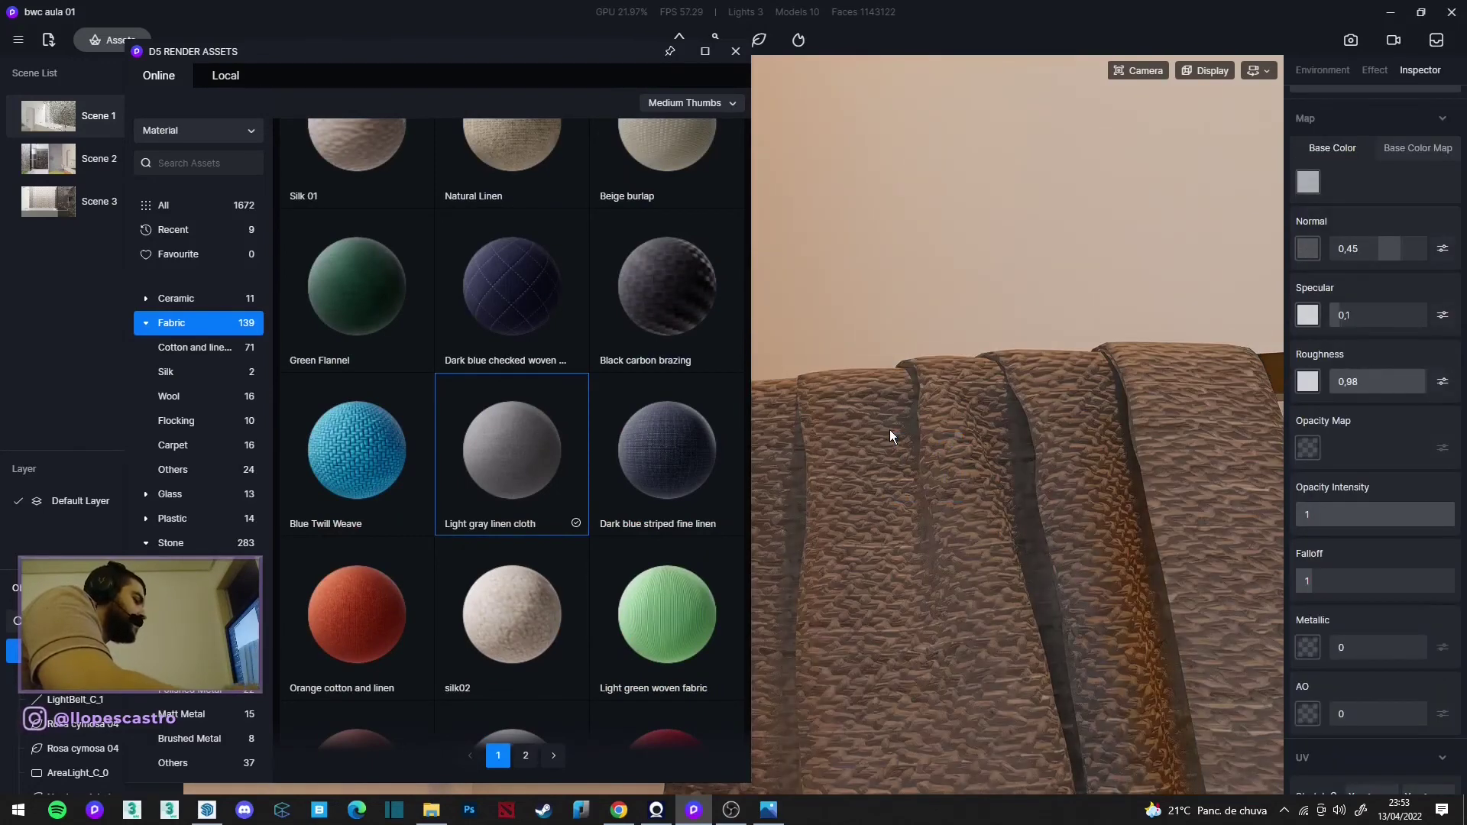
pyautogui.click(890, 432)
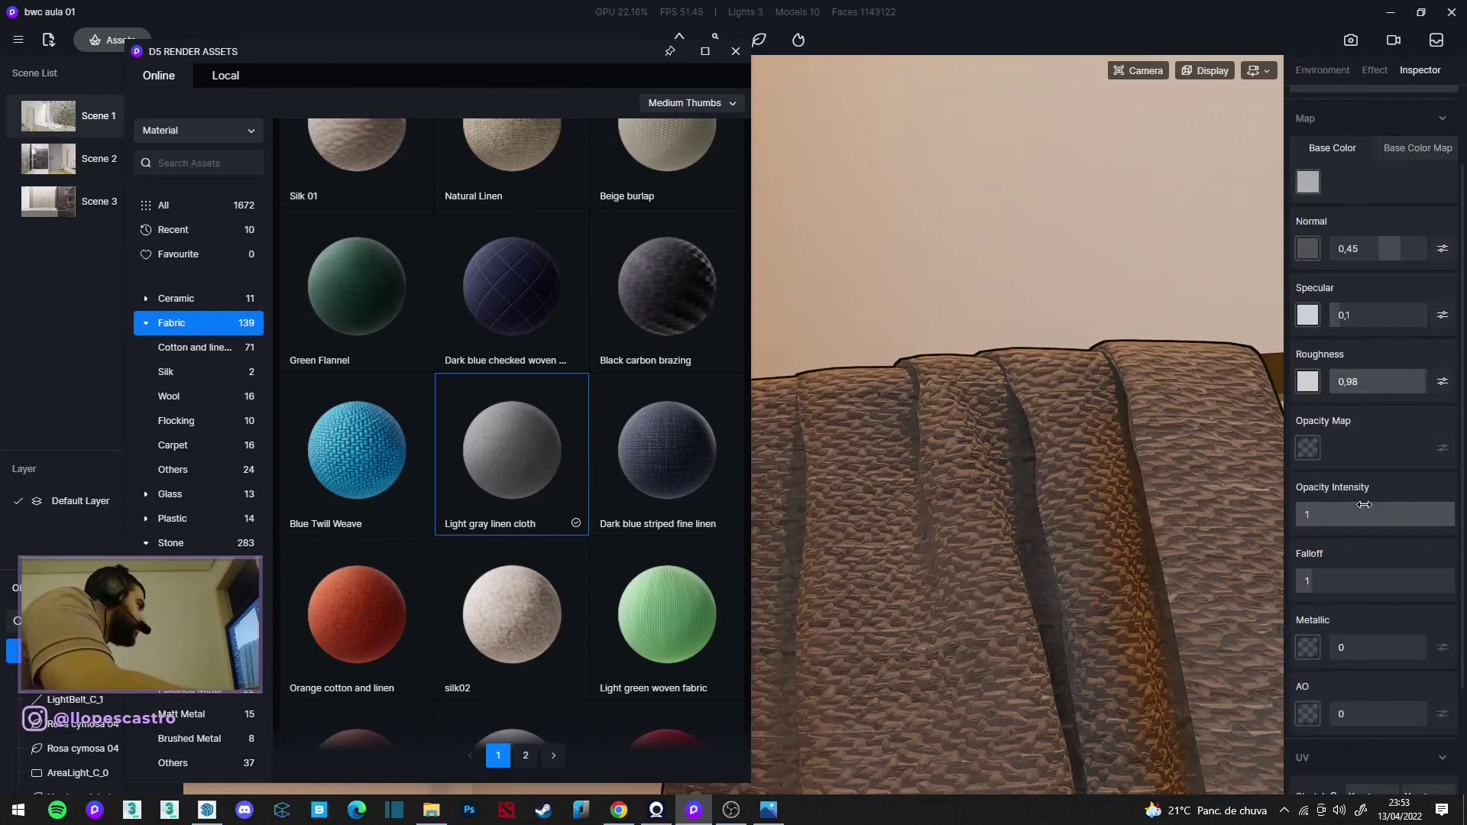
pyautogui.scroll(-2, 1375, 690)
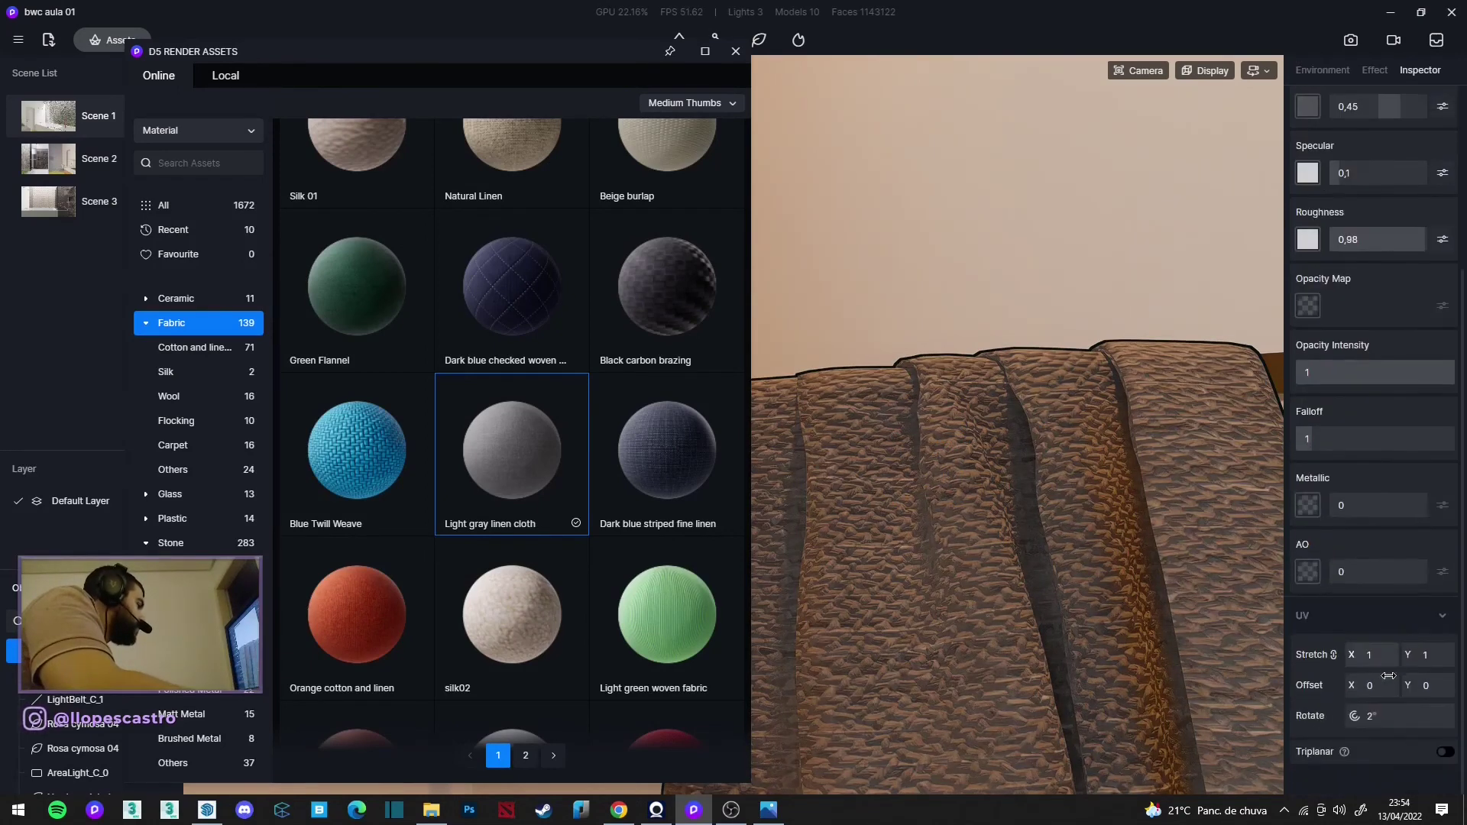
pyautogui.write('2')
pyautogui.press('Return')
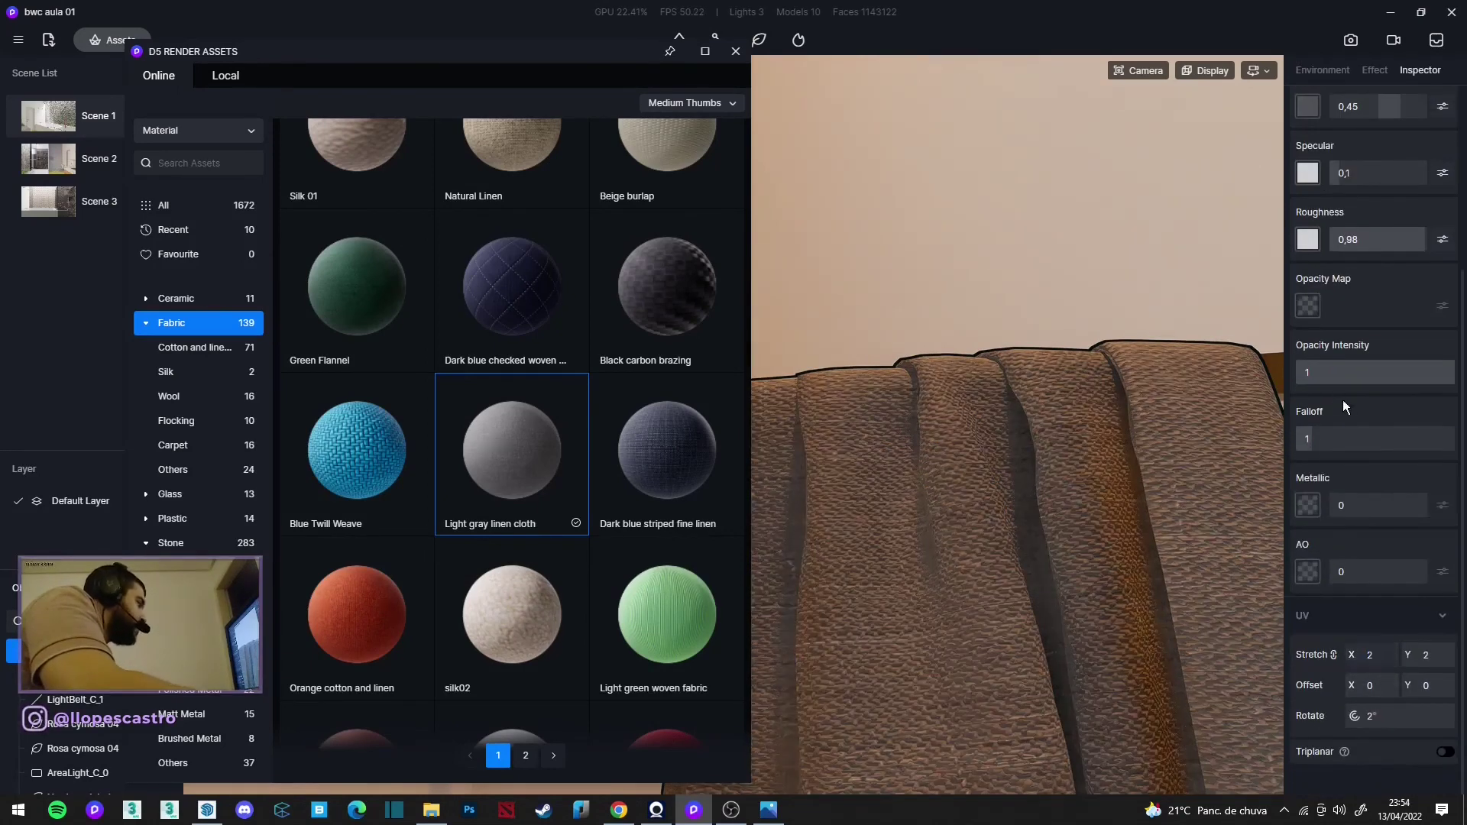
pyautogui.moveTo(1328, 443); pyautogui.dragTo(1376, 441)
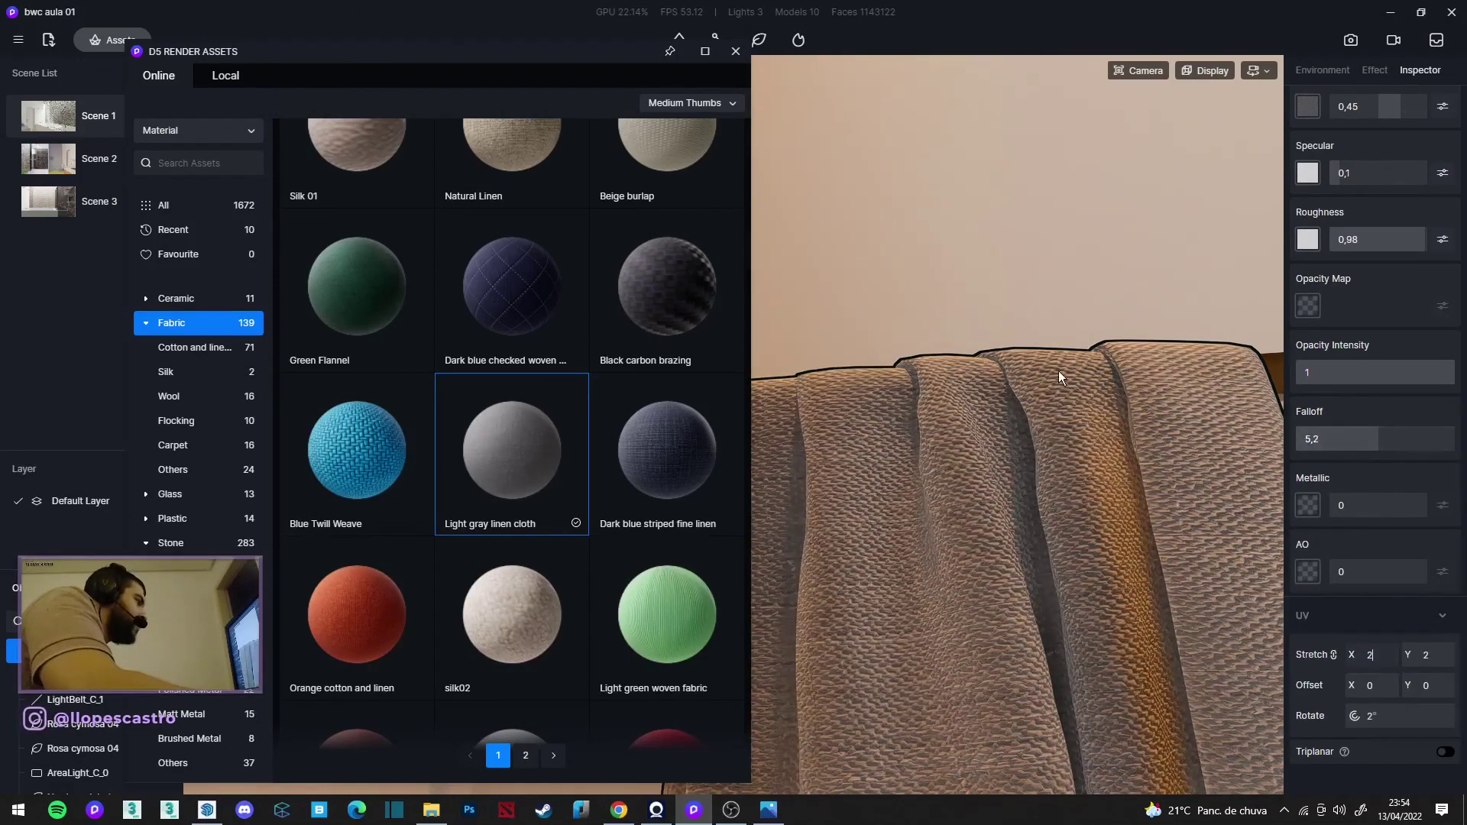
pyautogui.moveTo(1057, 370)
pyautogui.mouseDown(button='right')
pyautogui.moveTo(1102, 339)
pyautogui.moveTo(980, 300)
pyautogui.moveTo(980, 266)
pyautogui.mouseUp(button='right')
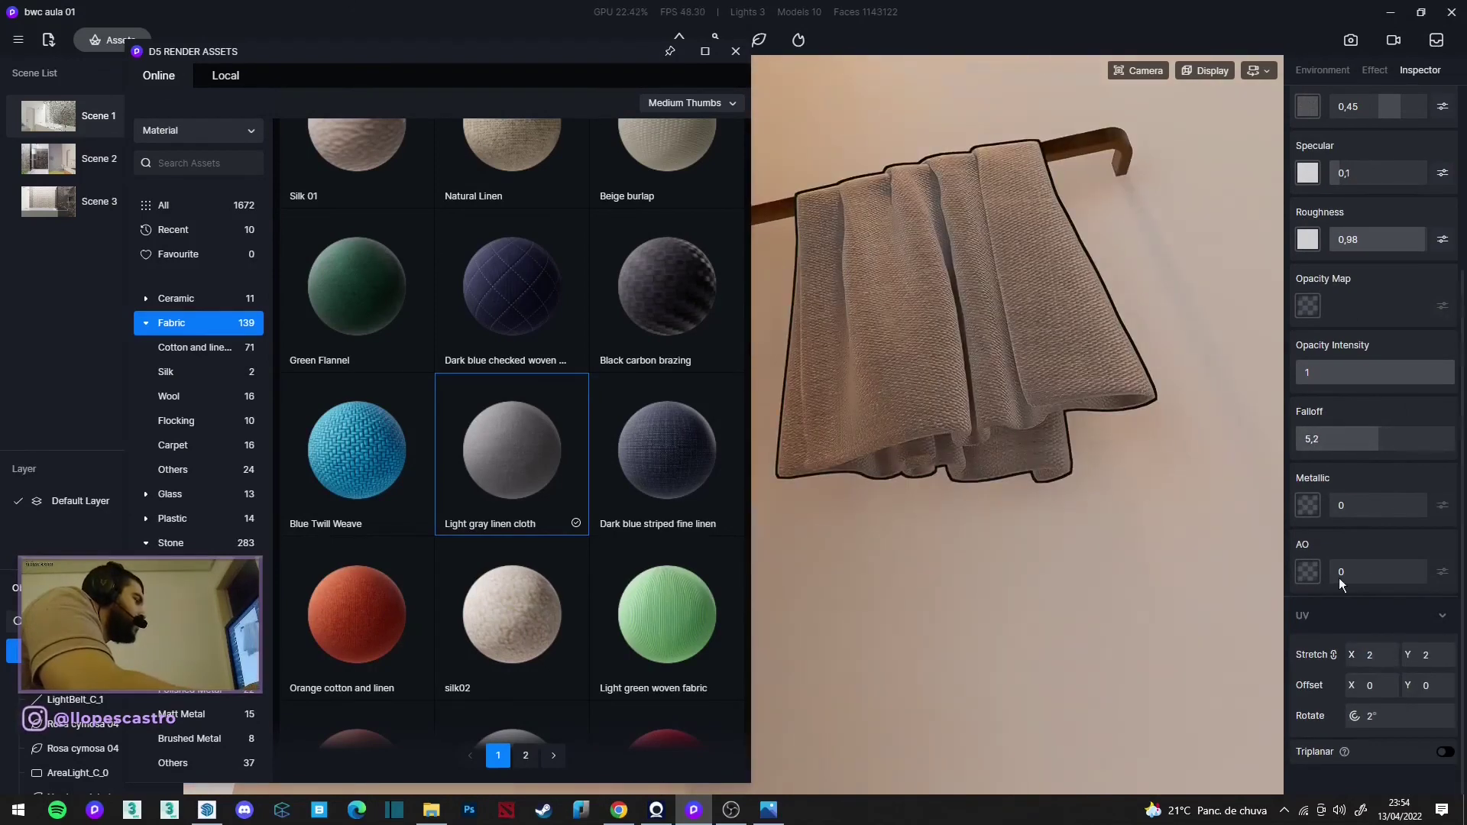
pyautogui.moveTo(1378, 448); pyautogui.dragTo(1359, 444)
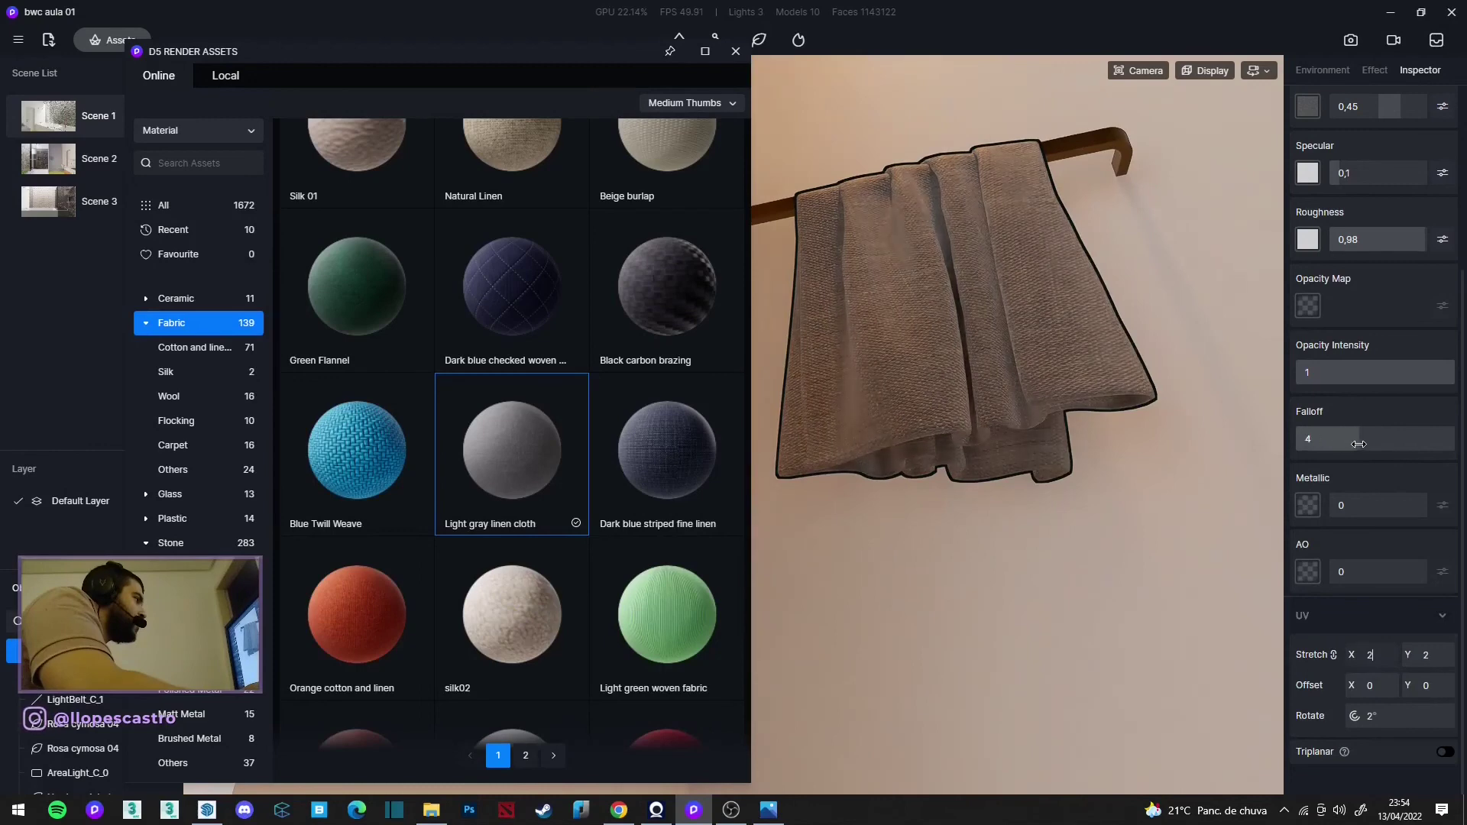
pyautogui.scroll(-5, 1267, 599)
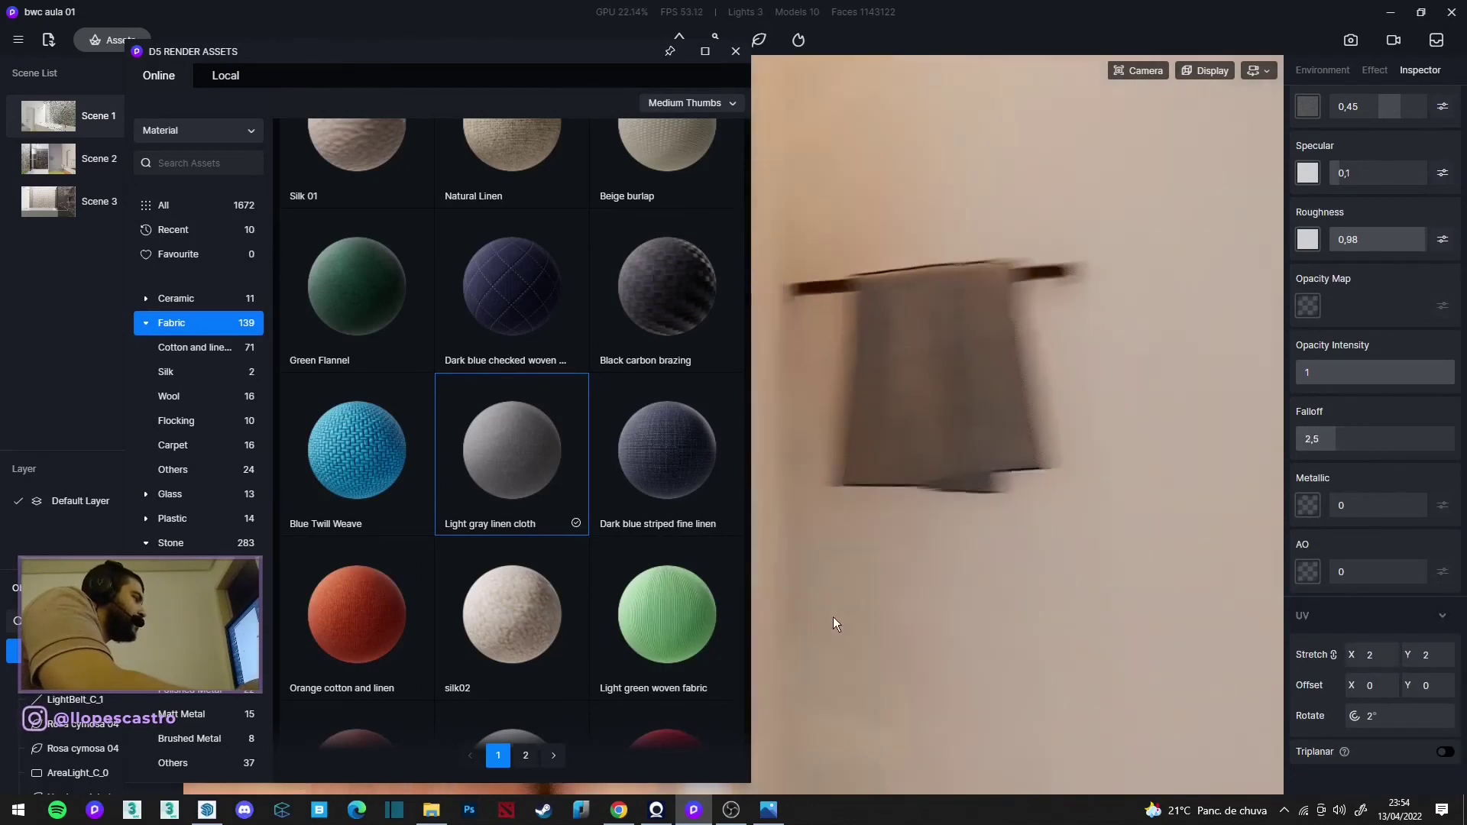